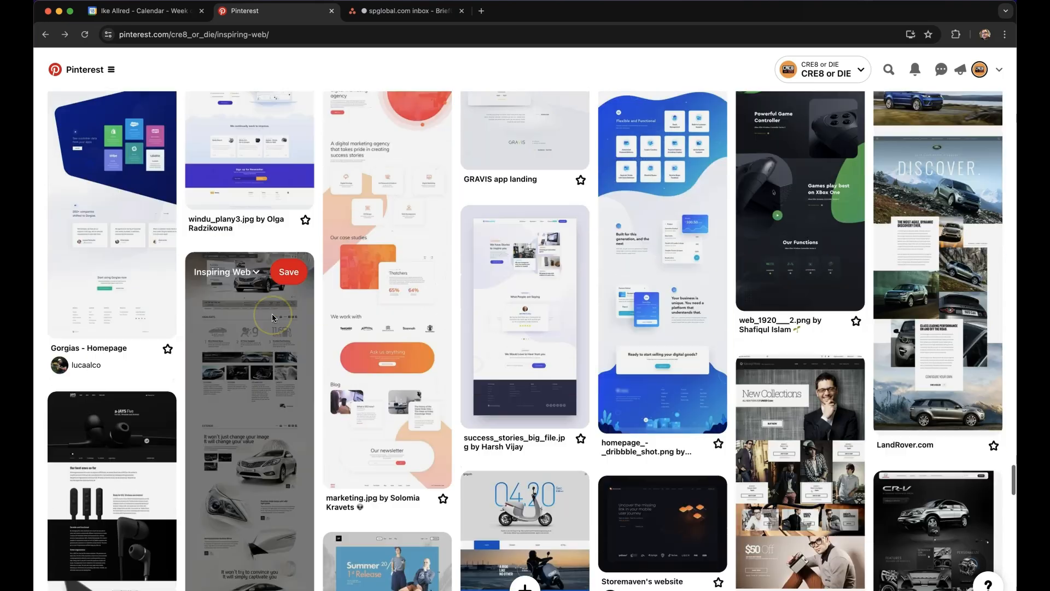
Browse the website design pins on the Inspiring Web board for layout and style references
scroll(274, 318, "down", 15)
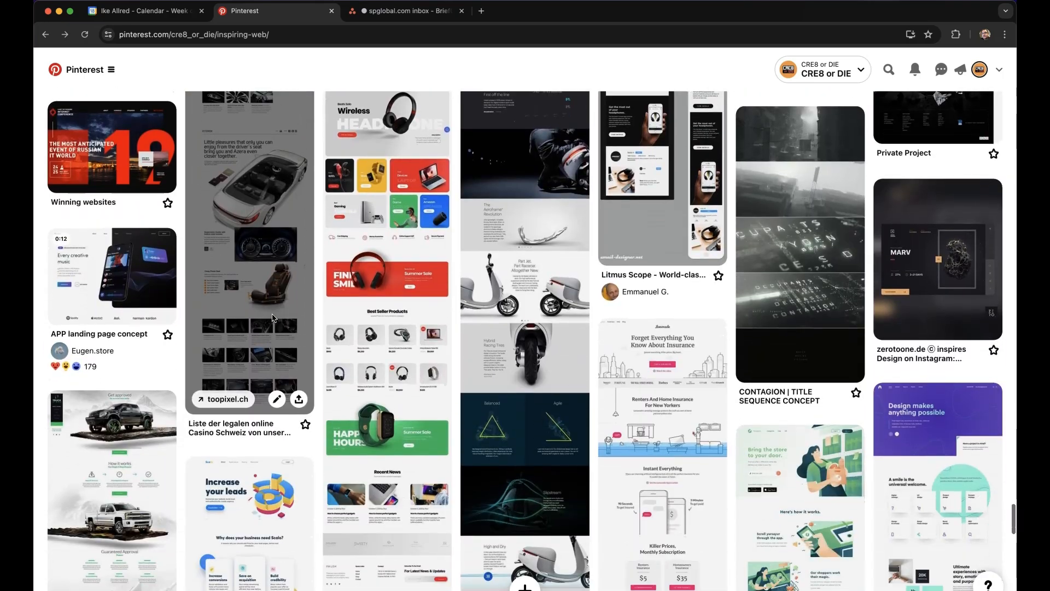
scroll(443, 476, "down", 10)
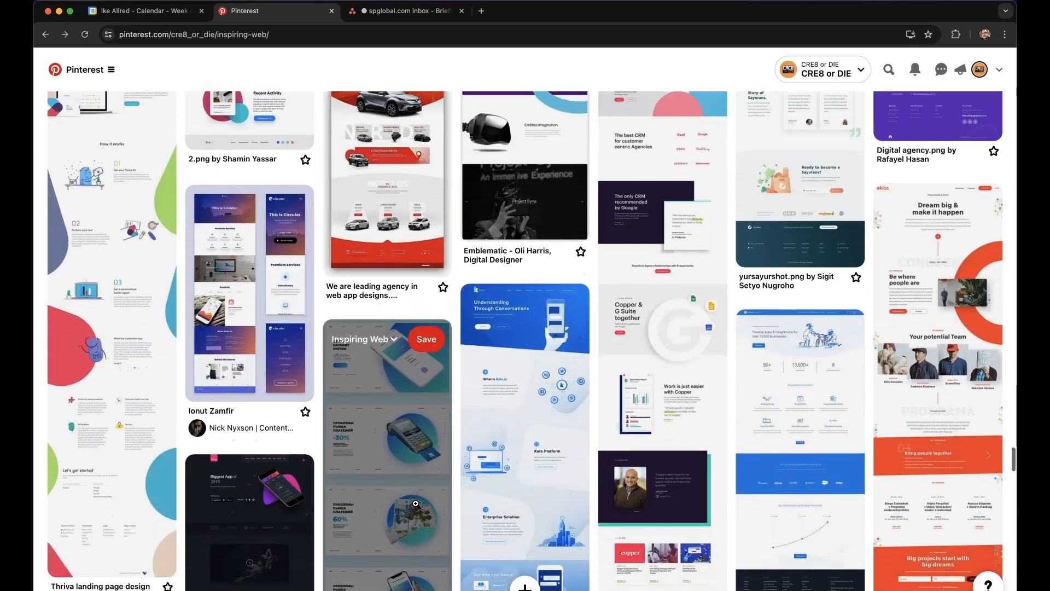
scroll(416, 503, "down", 10)
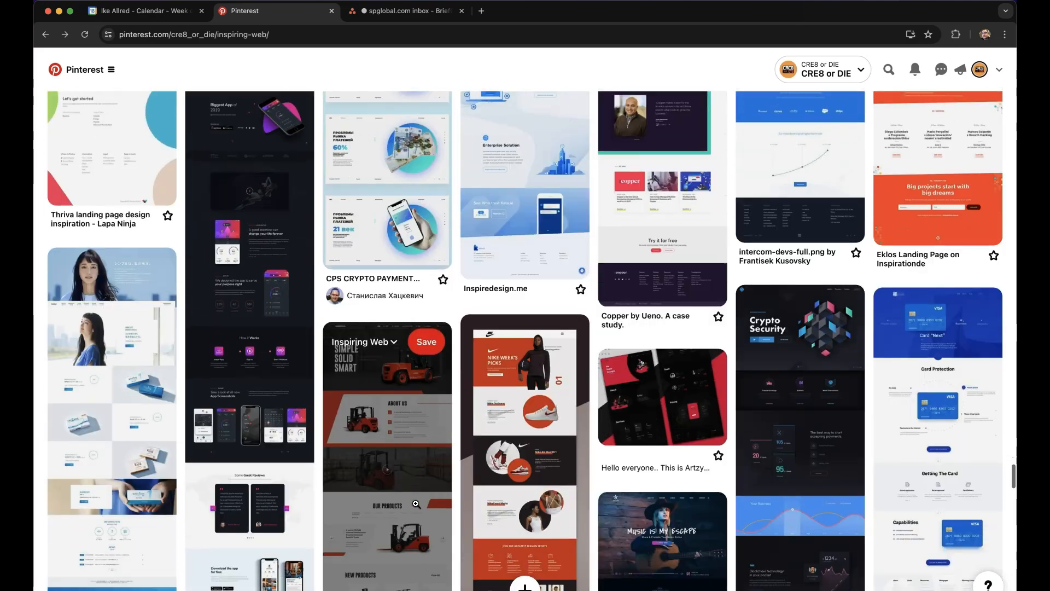
scroll(416, 503, "down", 15)
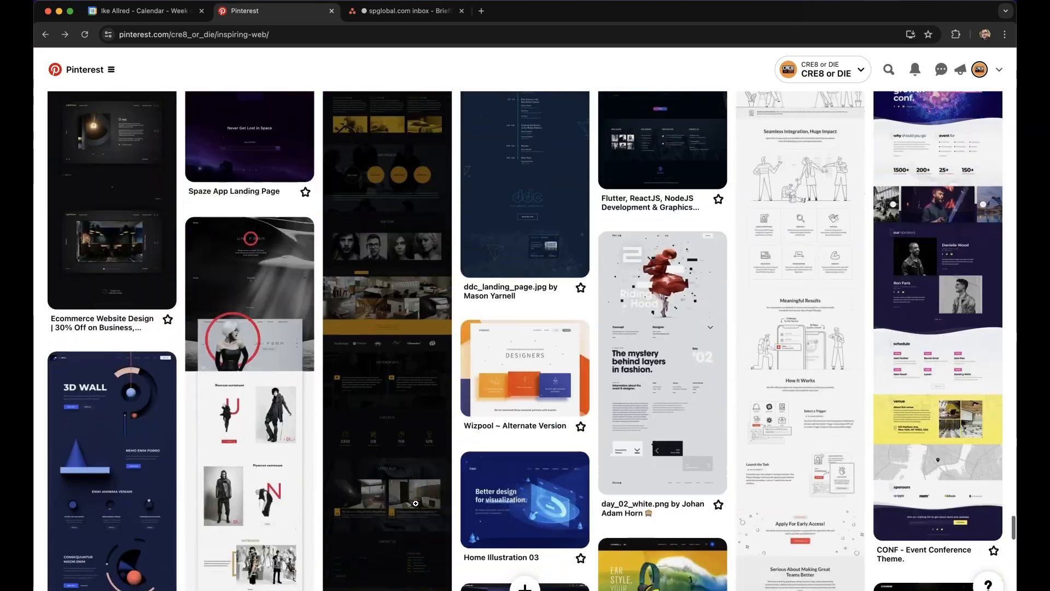
scroll(416, 504, "down", 15)
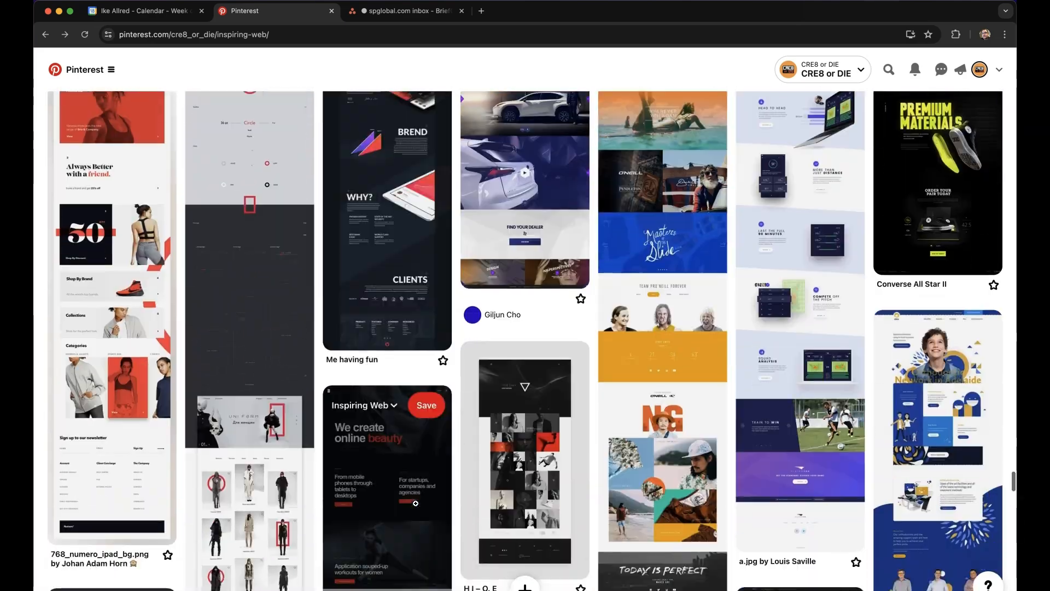
scroll(416, 504, "down", 7)
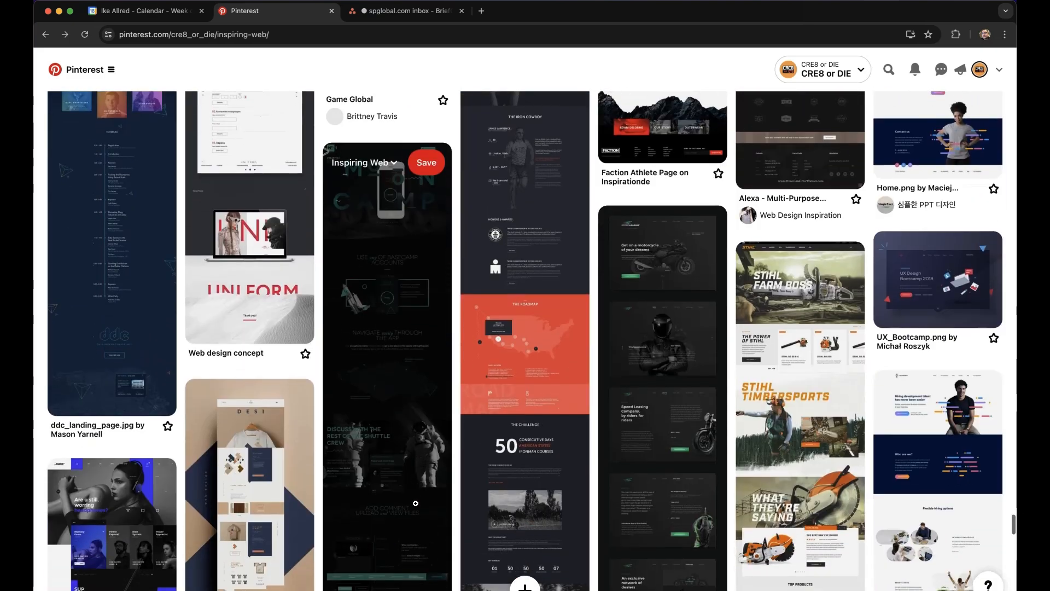
scroll(416, 503, "down", 3)
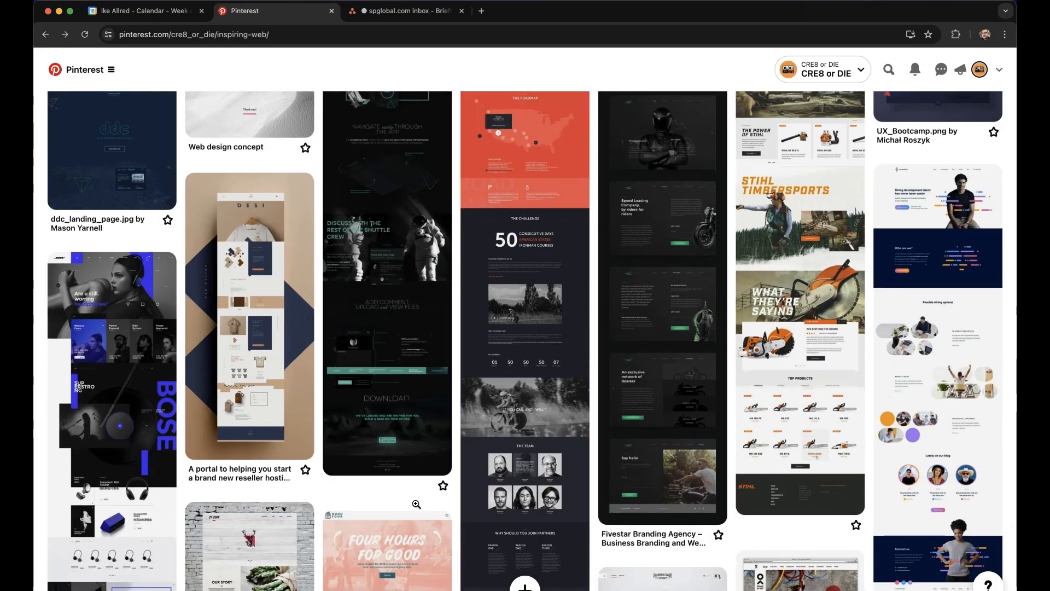
scroll(185, 402, "down", 8)
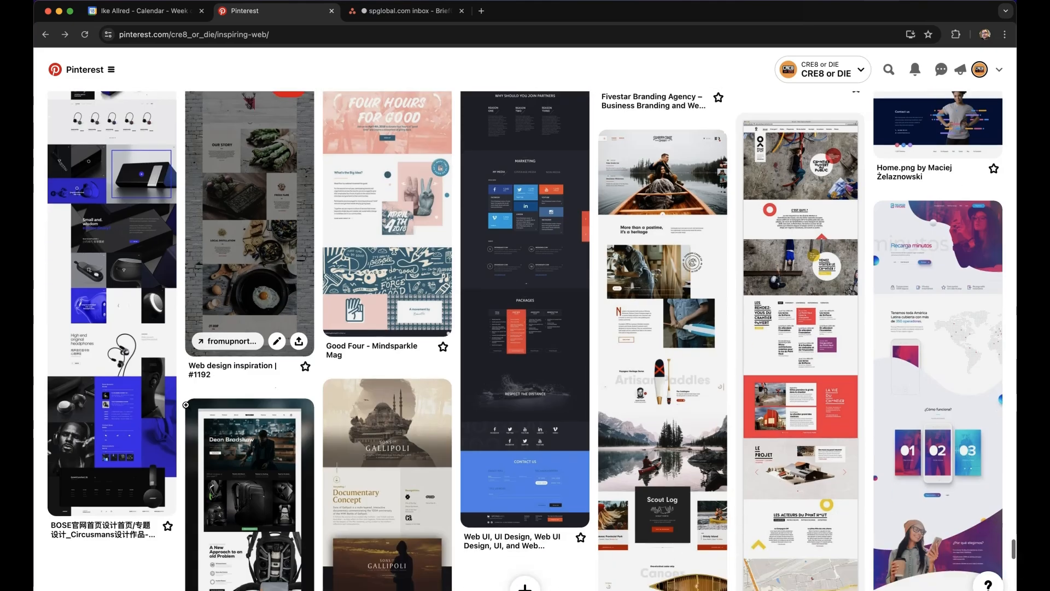
scroll(186, 405, "down", 2)
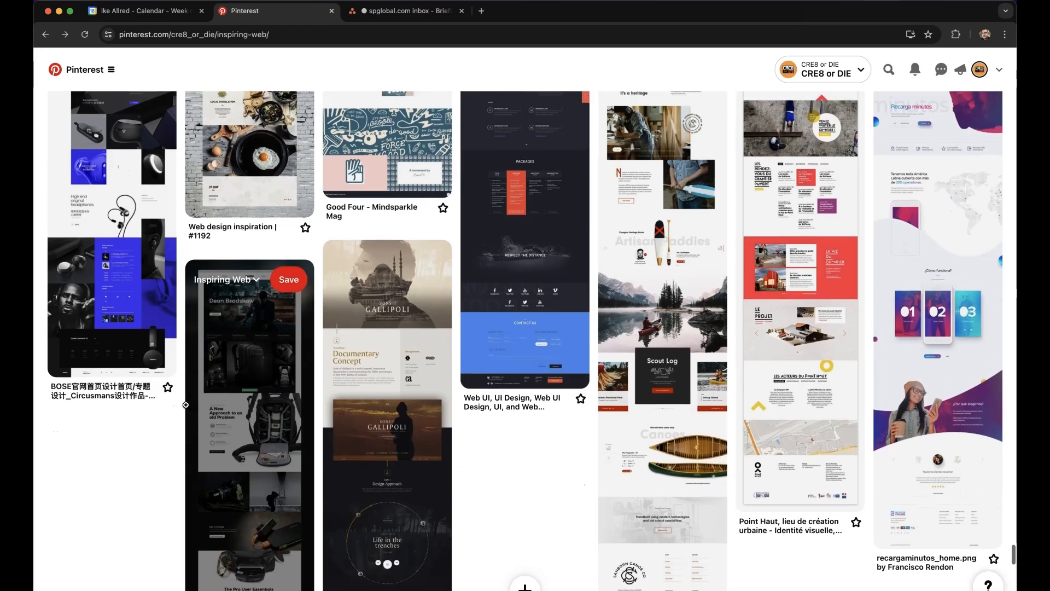
scroll(186, 404, "up", 1)
scroll(683, 324, "down", 7)
scroll(683, 324, "up", 15)
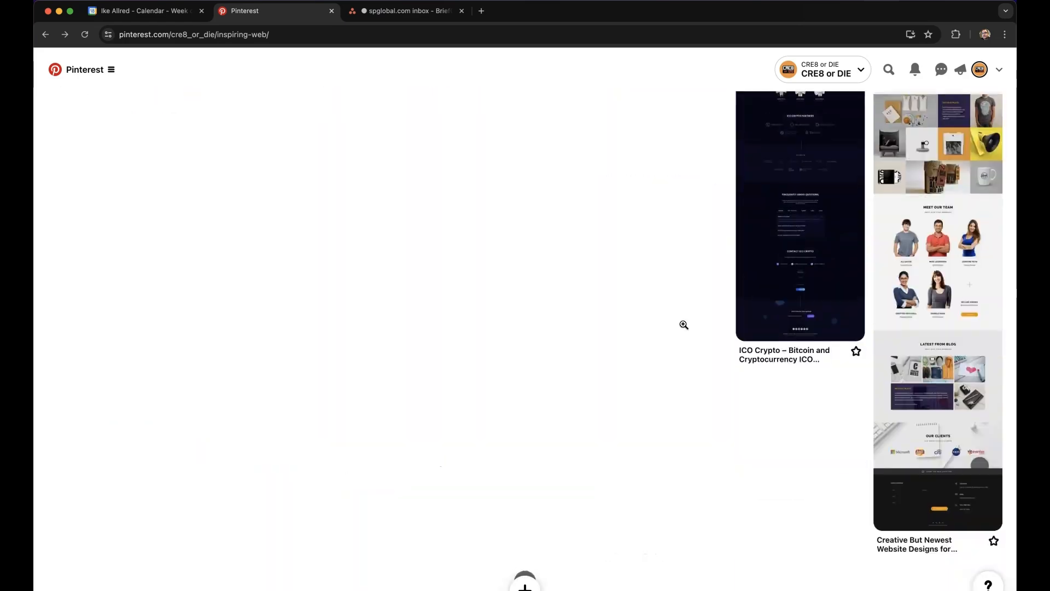
scroll(682, 324, "down", 15)
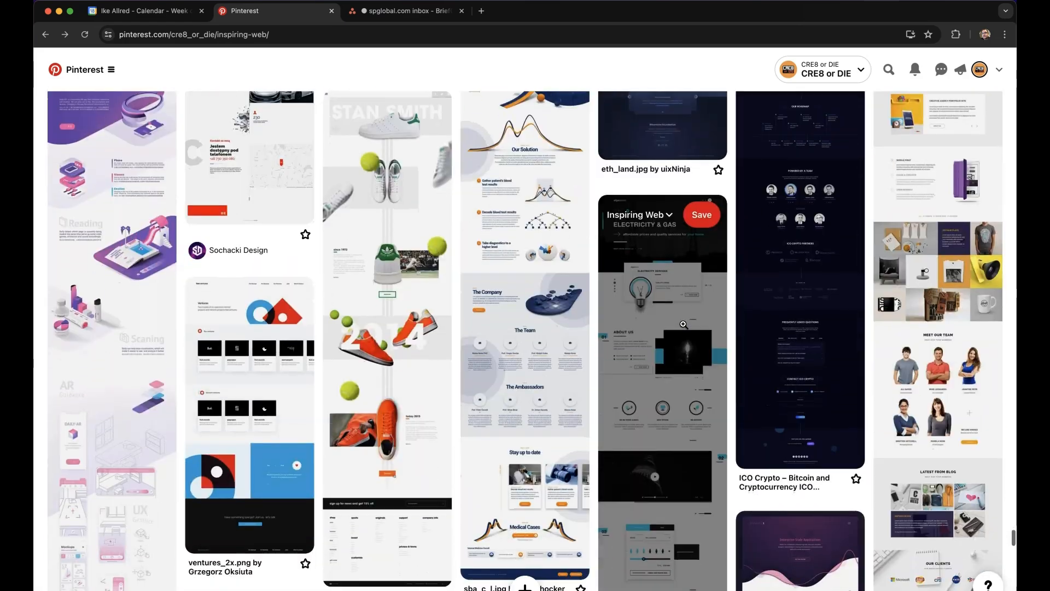
scroll(683, 324, "down", 14)
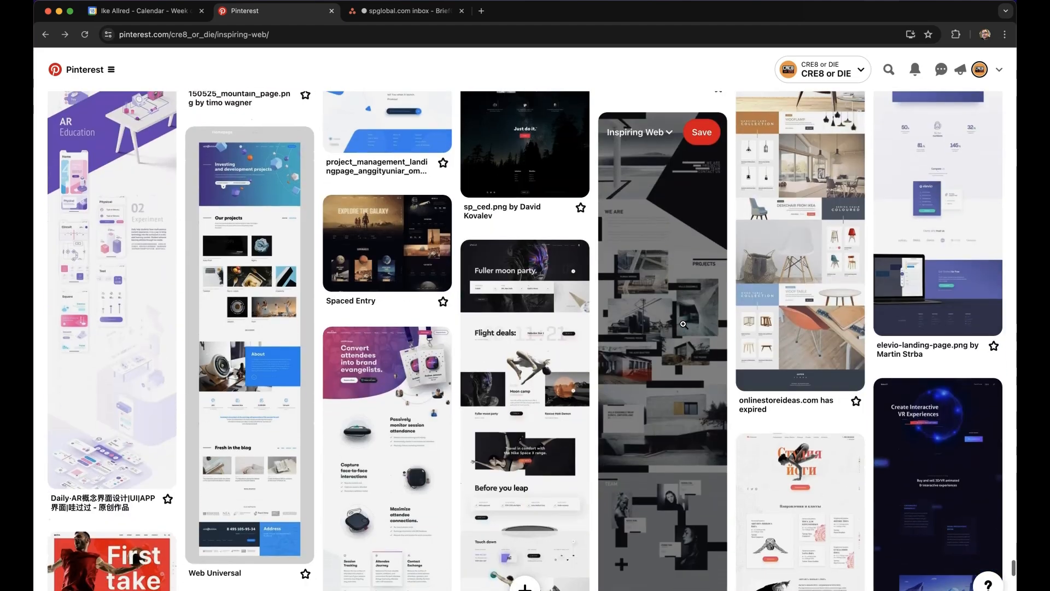
scroll(684, 324, "down", 5)
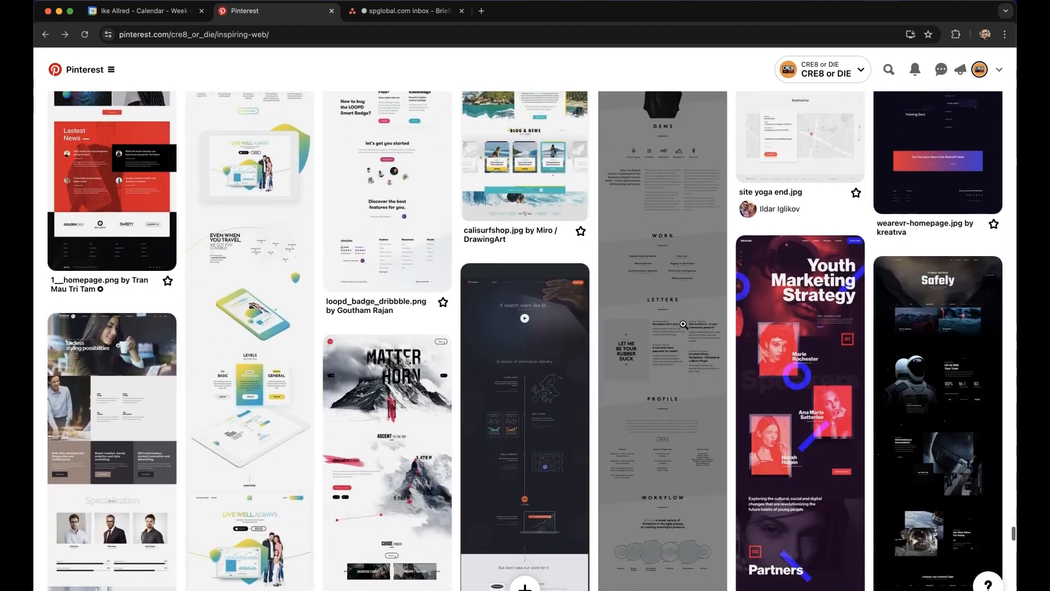
scroll(683, 324, "down", 12)
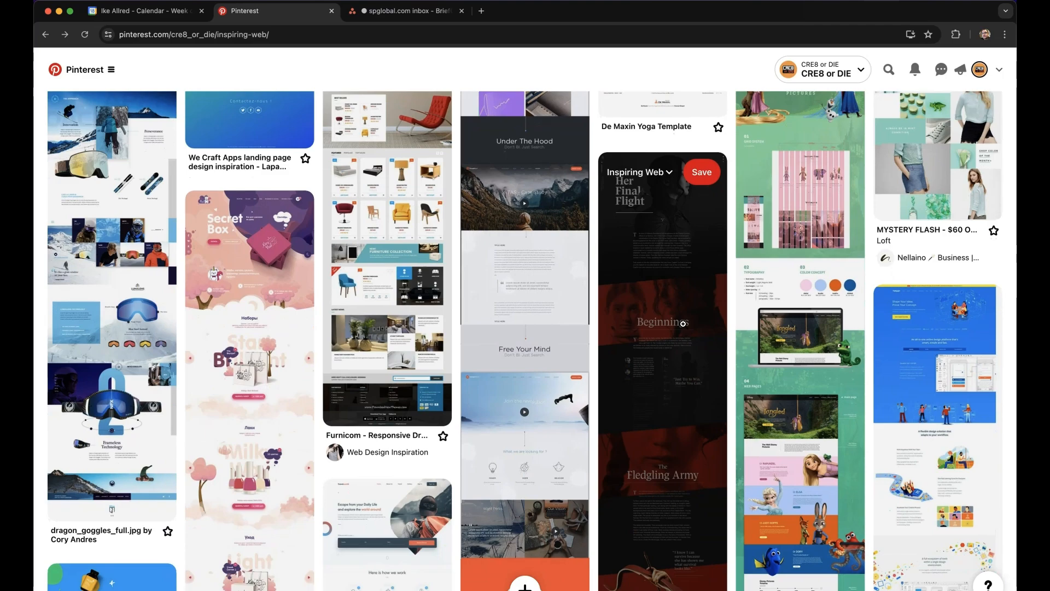
scroll(683, 324, "down", 13)
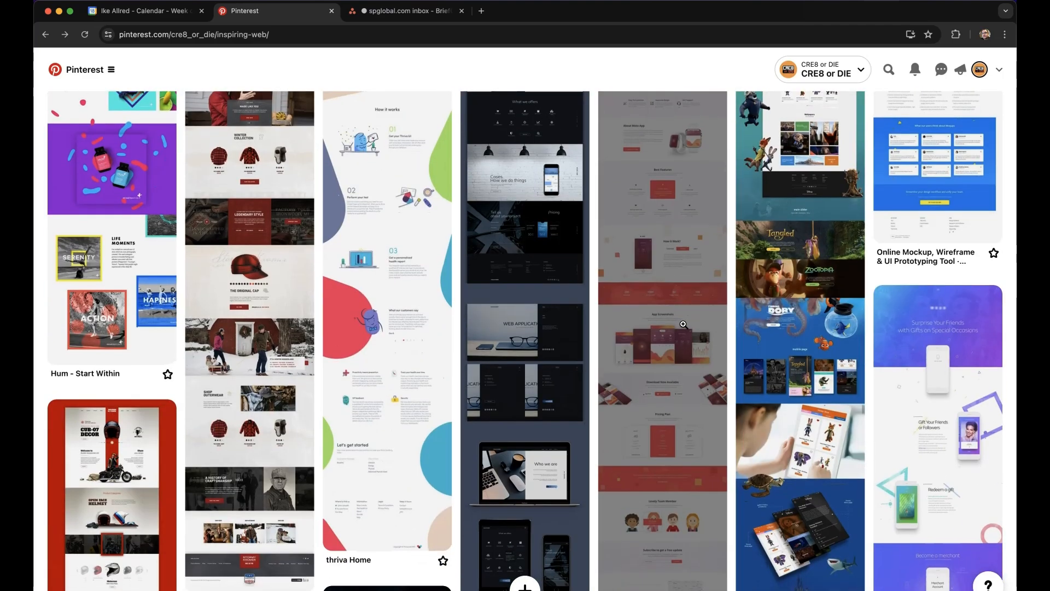
scroll(683, 324, "down", 9)
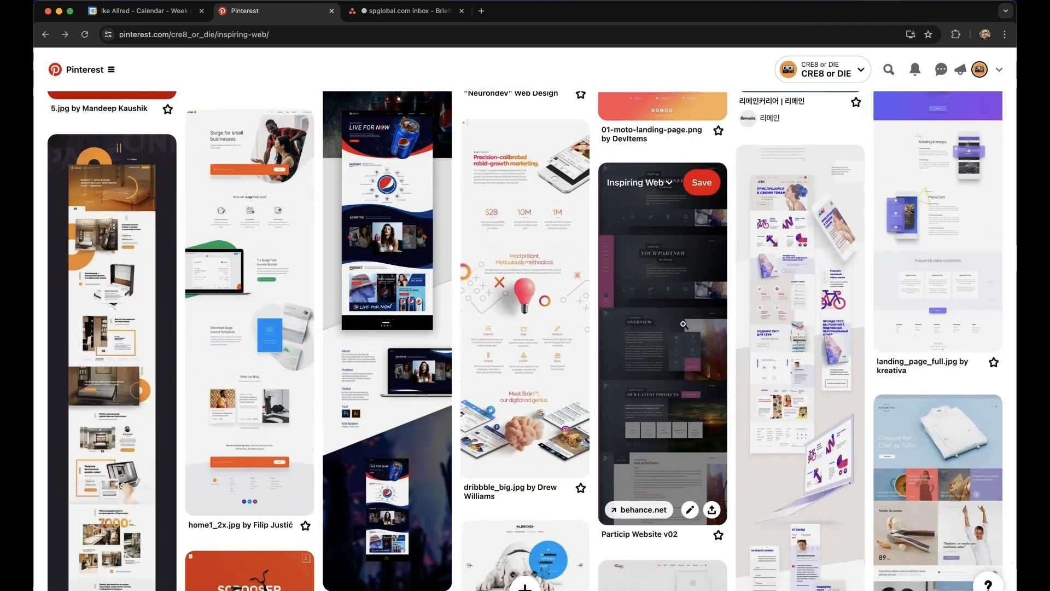
scroll(682, 323, "down", 1)
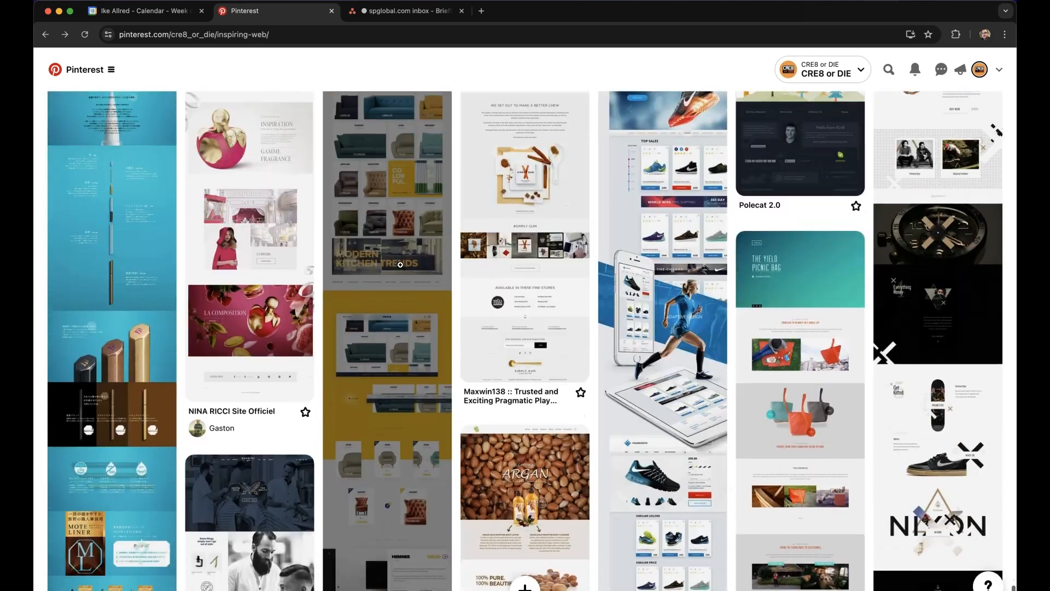
scroll(401, 265, "down", 20)
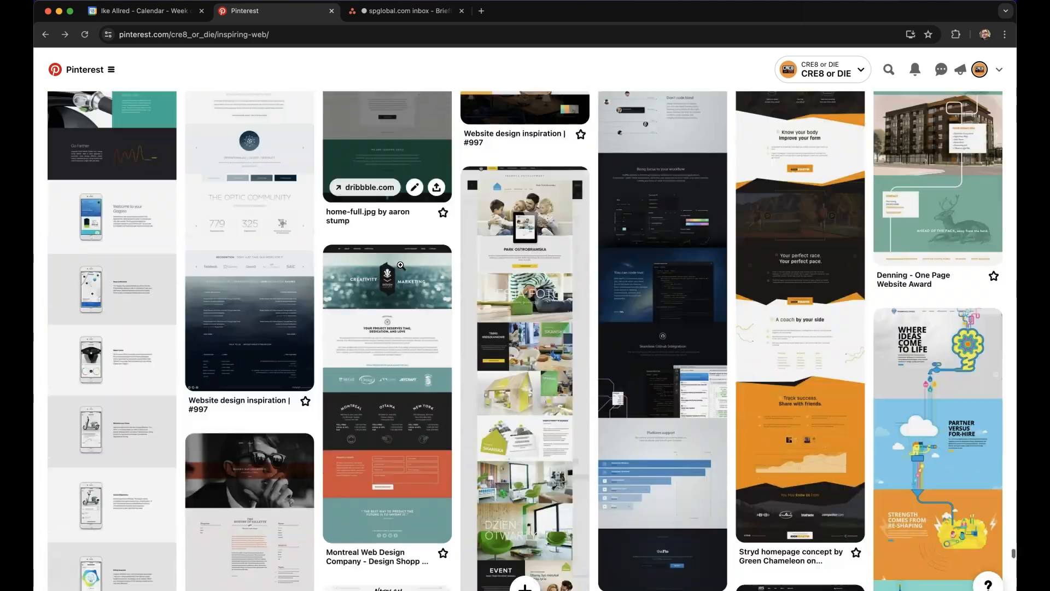
scroll(400, 265, "down", 5)
Return to the saved boards and open the Inspiring UI board to view its pins
left_click(46, 34)
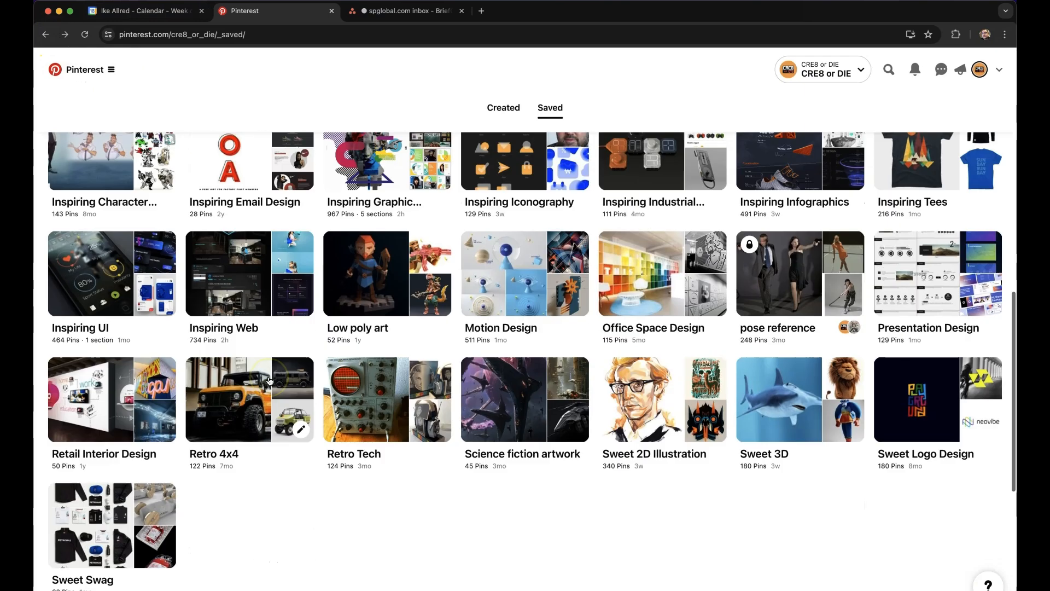
scroll(219, 378, "up", 2)
left_click(118, 373)
scroll(119, 373, "down", 5)
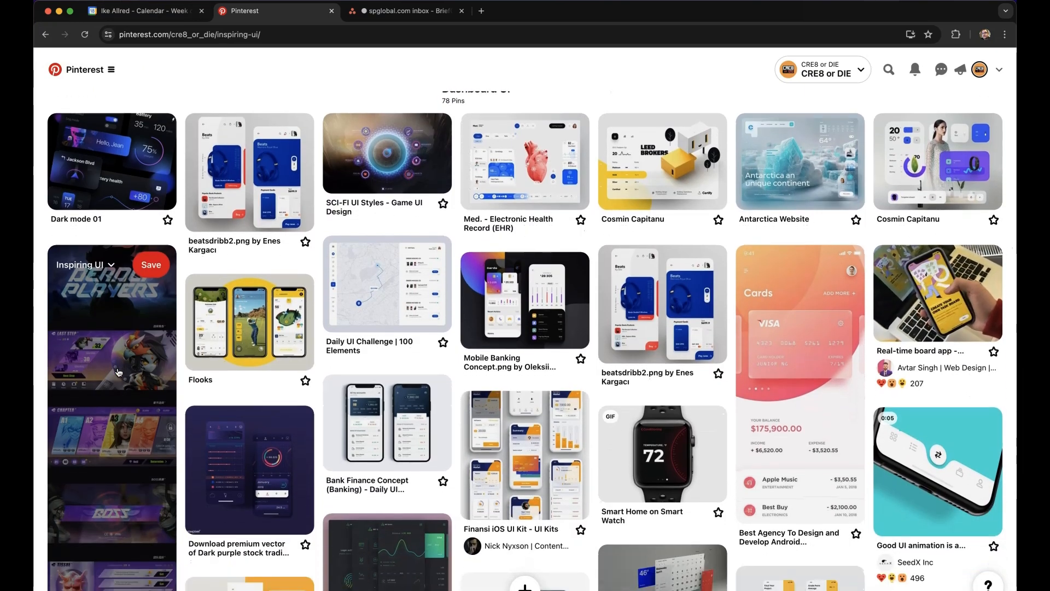
scroll(118, 372, "down", 1)
scroll(118, 372, "up", 1)
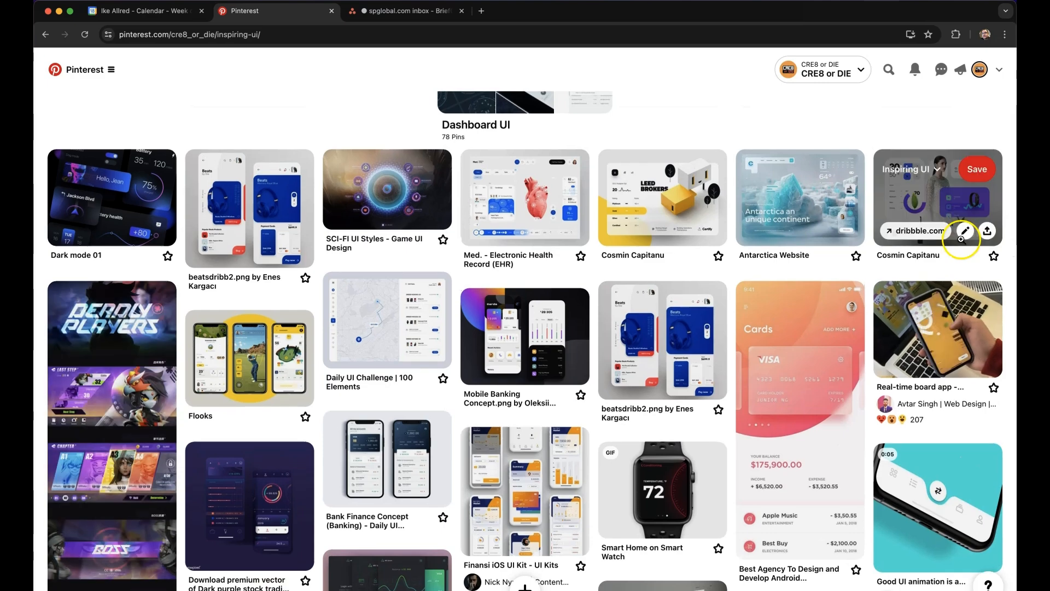
Open the smart-home dashboard pin showing a woman behind translucent cards and check its related pins
left_click(945, 206)
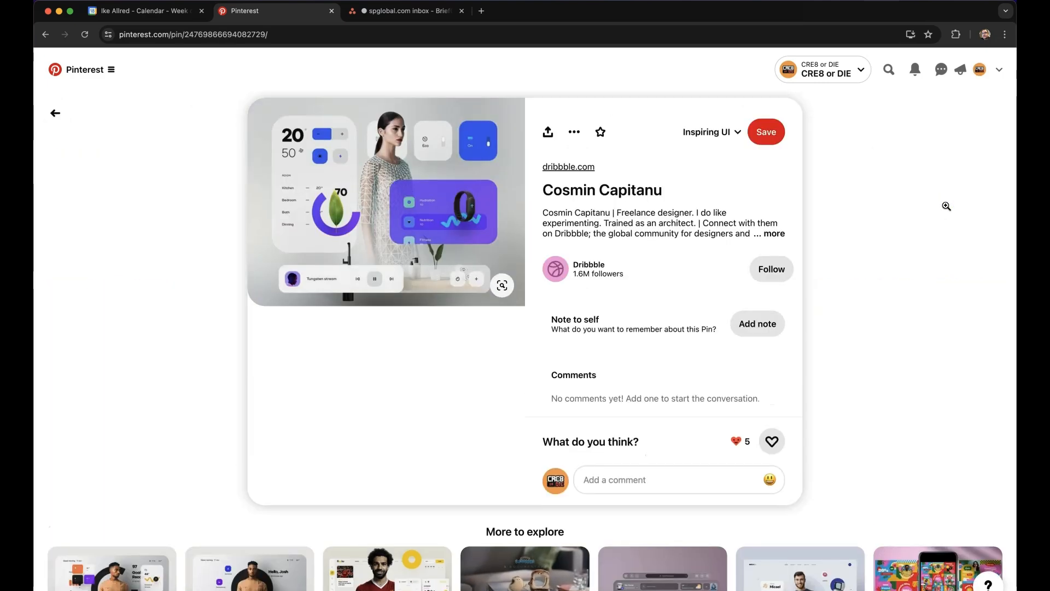
scroll(947, 206, "down", 4)
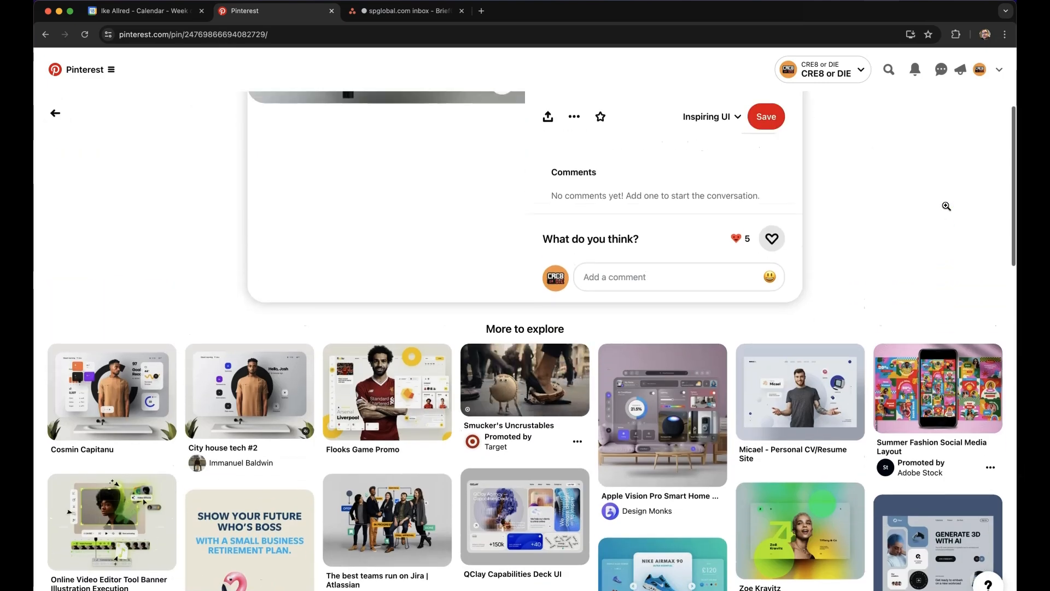
scroll(946, 207, "up", 4)
left_click(789, 229)
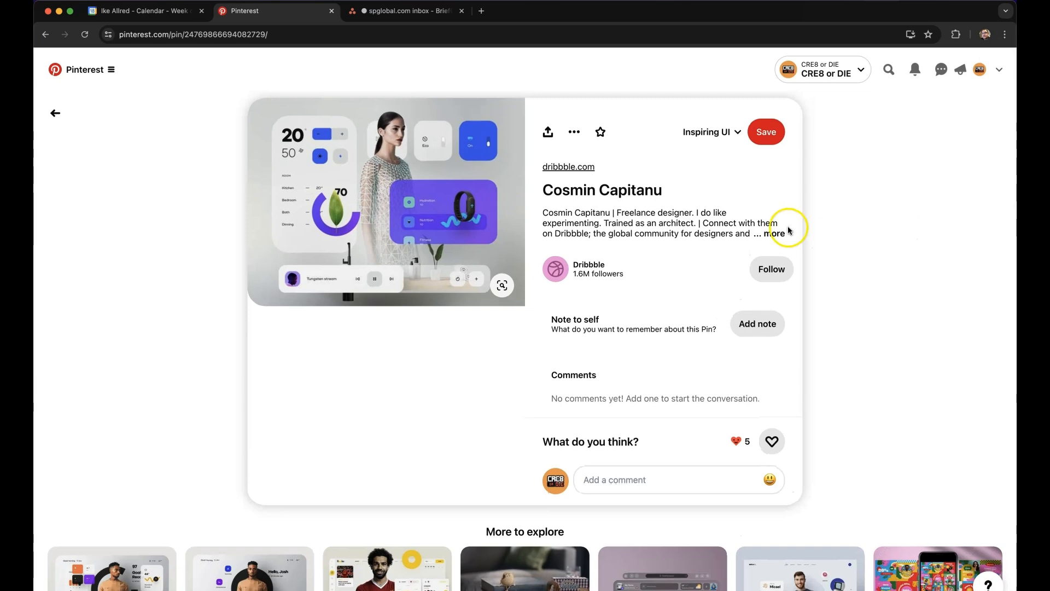
Capture a screenshot of the enlarged smart-home dashboard image, then return to the Inspiring UI board
scroll(517, 204, "up", 5)
scroll(518, 204, "up", 2)
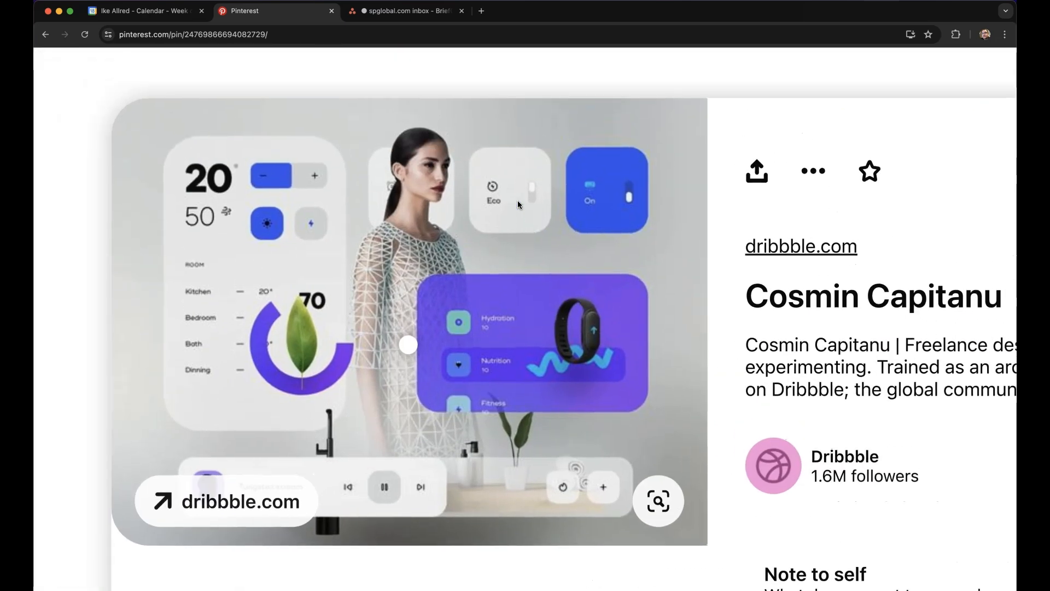
left_click(804, 70)
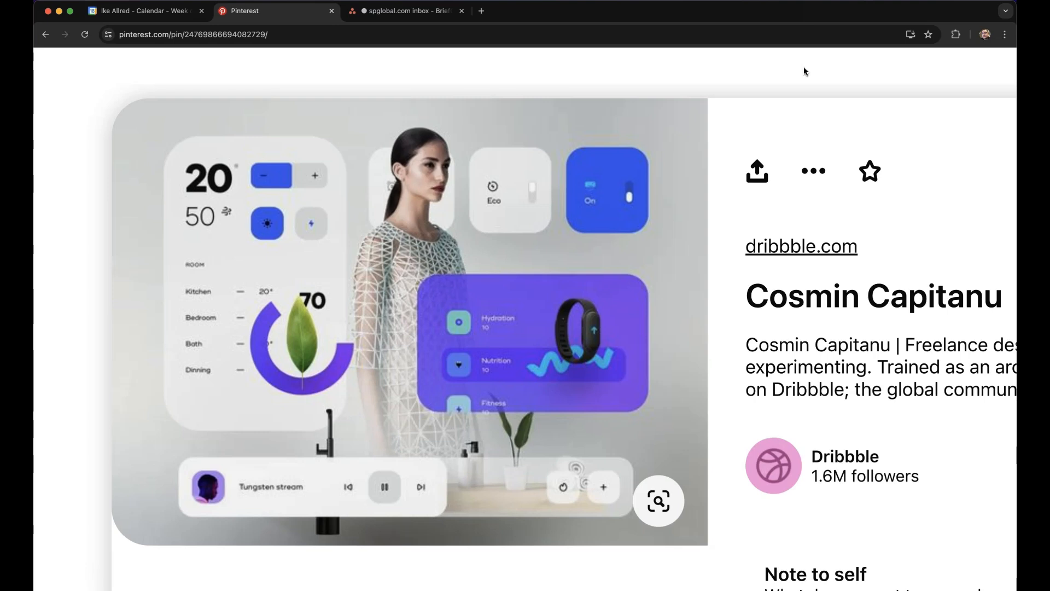
scroll(804, 71, "down", 1)
left_click(831, 208)
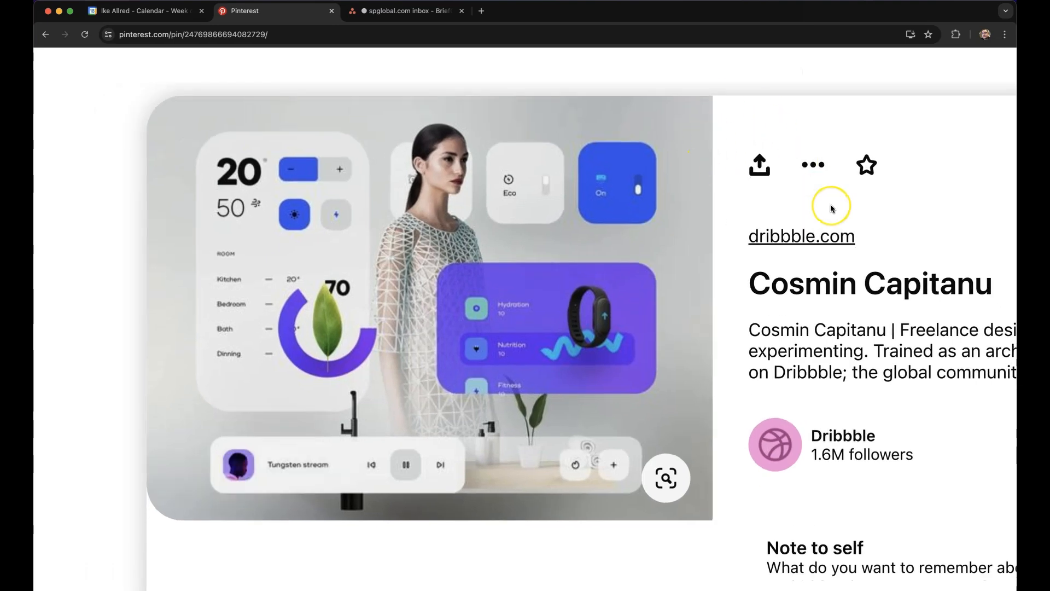
scroll(831, 208, "down", 1)
scroll(832, 208, "up", 1)
scroll(832, 208, "left", 1)
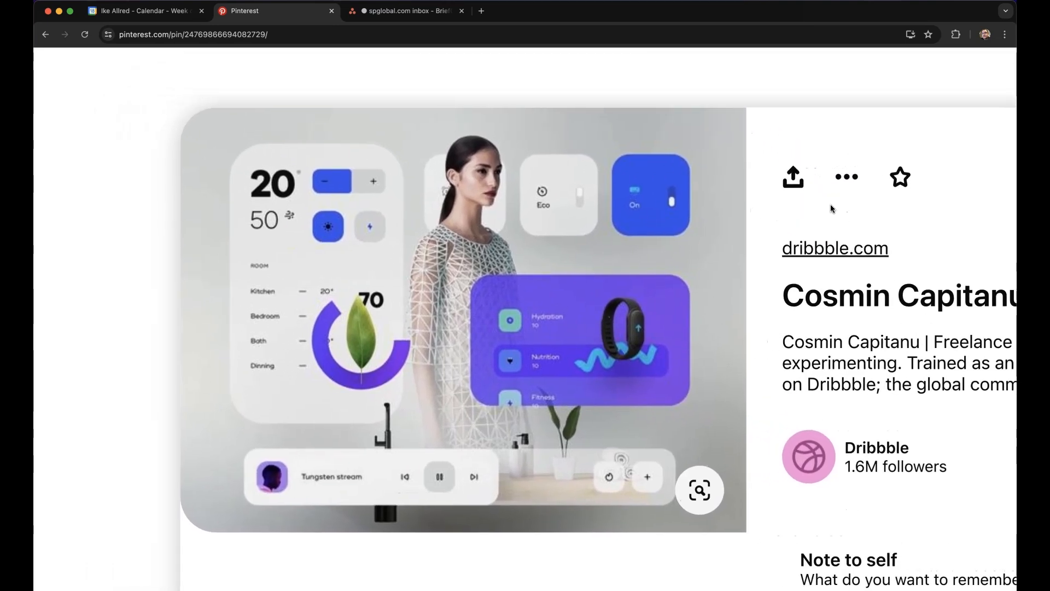
key("super+shift+4")
left_click_drag(734, 108, 193, 523)
scroll(423, 323, "down", 5)
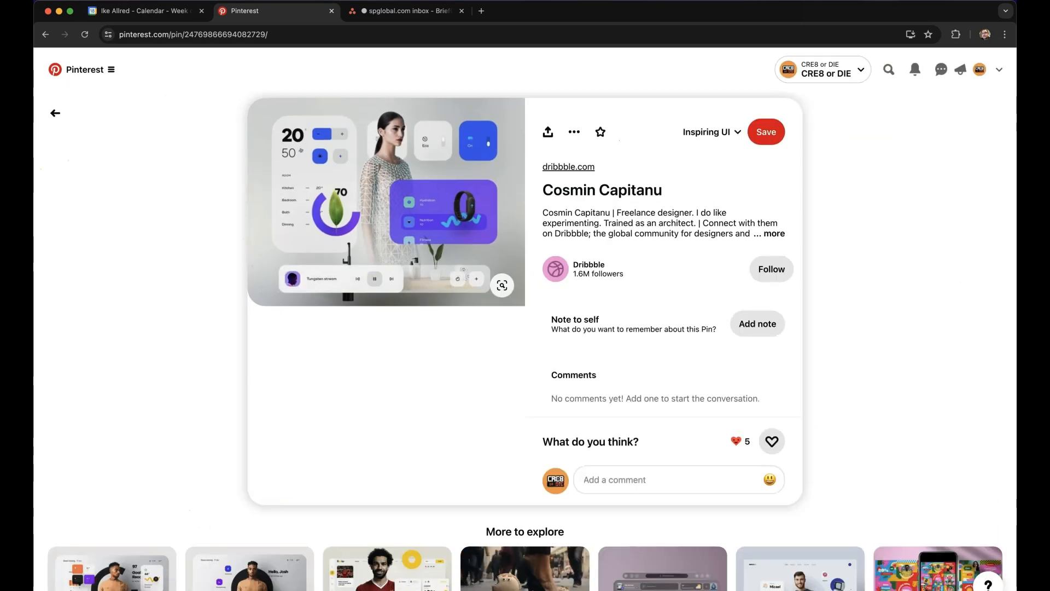
left_click(56, 113)
Switch to Figma and paste the captured dashboard image into the Untitled file, deferring the update until the next launch
mouse_move(429, 584)
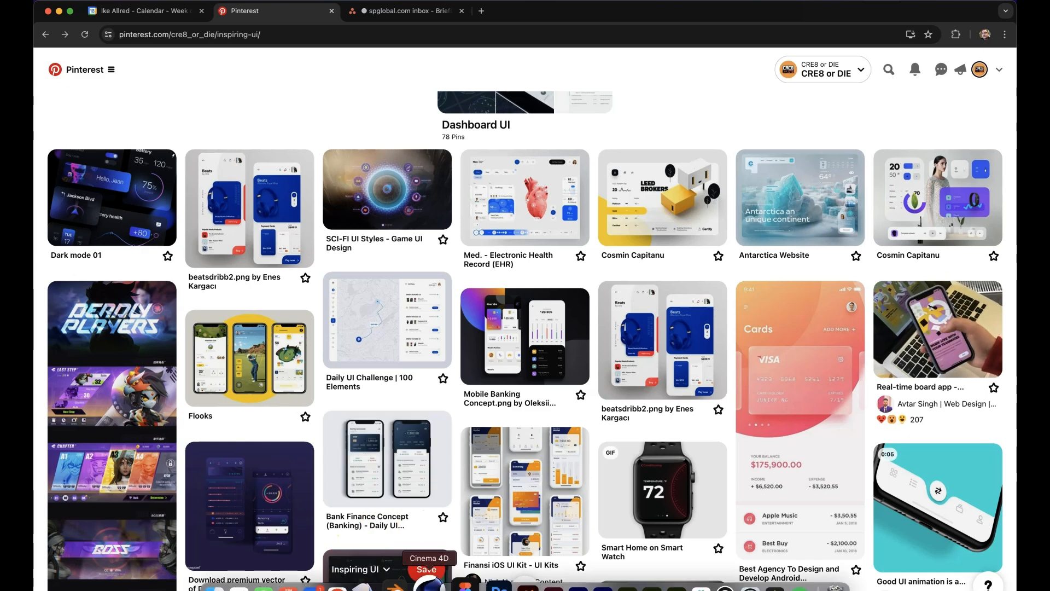
left_click(459, 585)
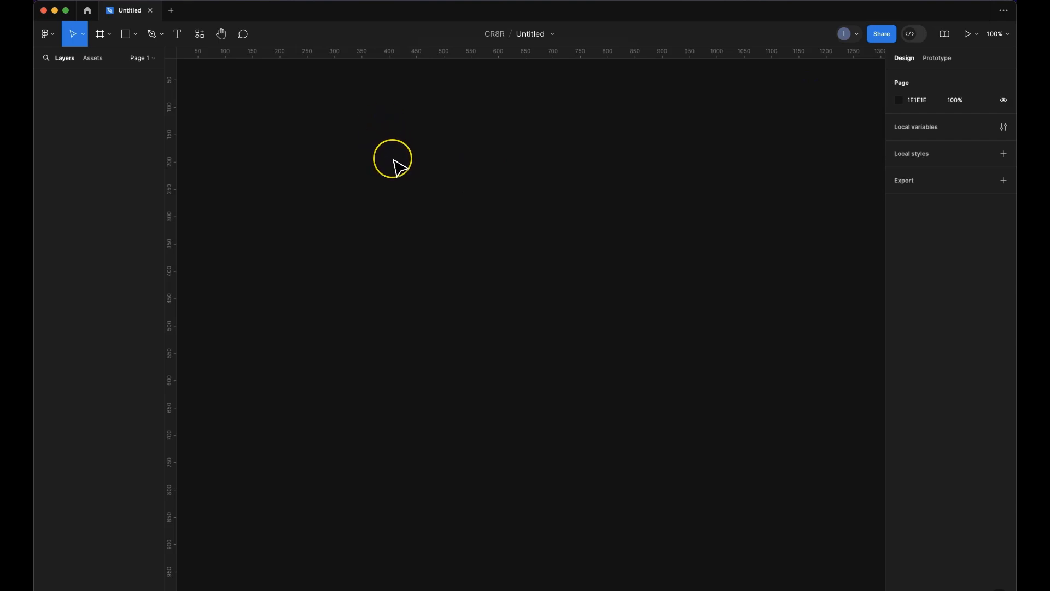
key("super+v")
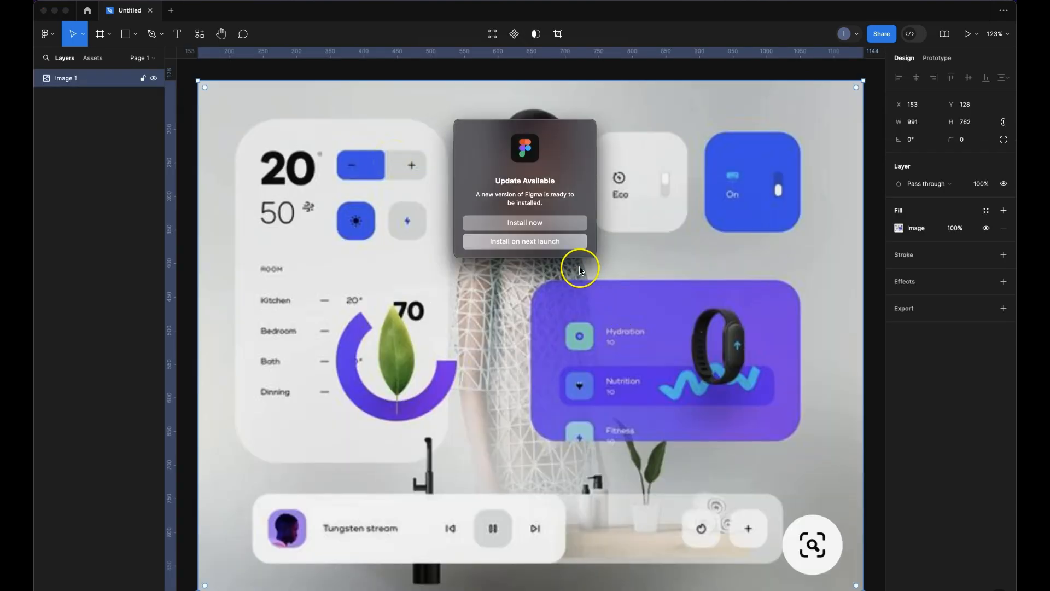
left_click(555, 244)
scroll(424, 286, "down", 5)
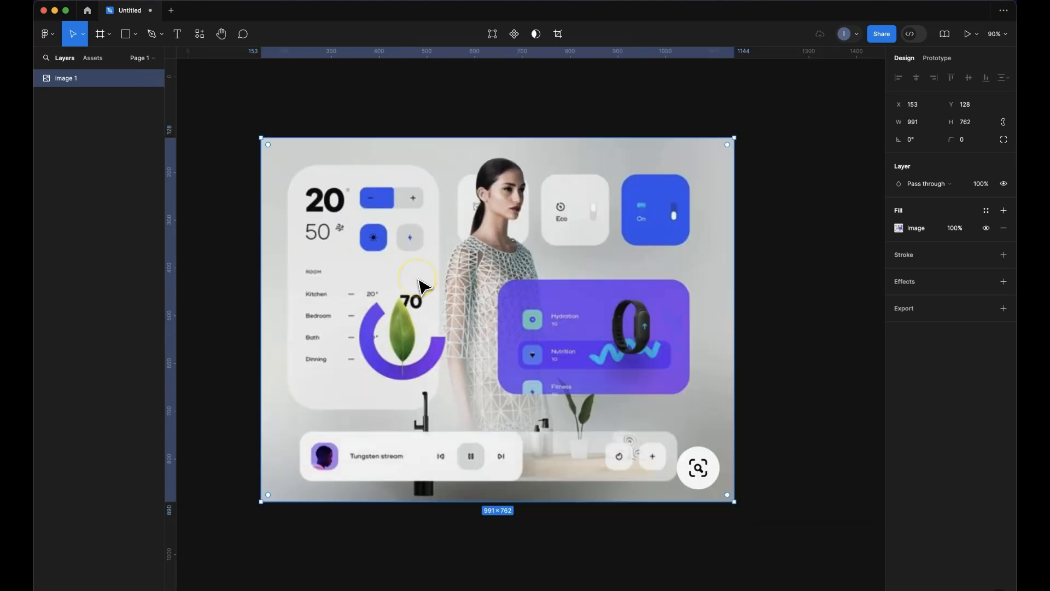
scroll(424, 286, "up", 4)
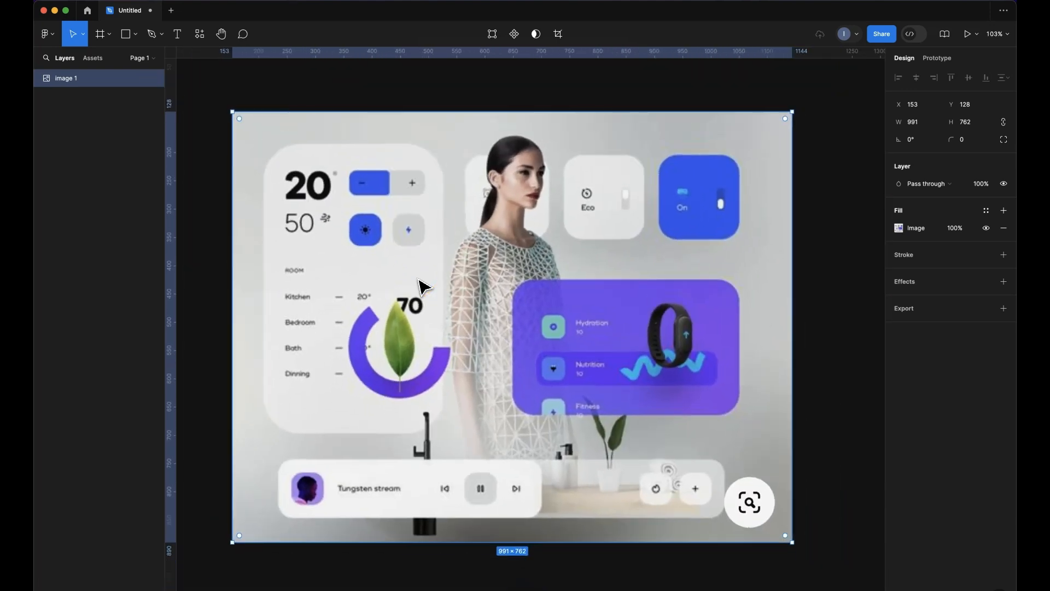
scroll(438, 298, "right", 4)
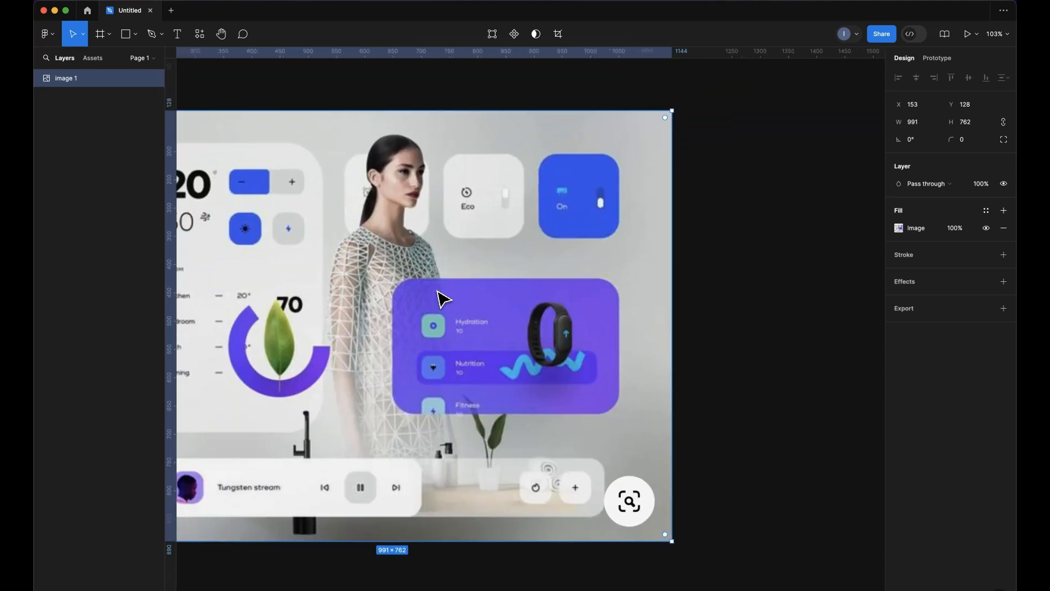
Examine the pasted smart-home dashboard image and its card layout on the canvas
scroll(443, 300, "down", 3)
scroll(443, 299, "left", 6)
scroll(443, 299, "left", 2)
scroll(443, 299, "down", 1)
left_click(411, 261)
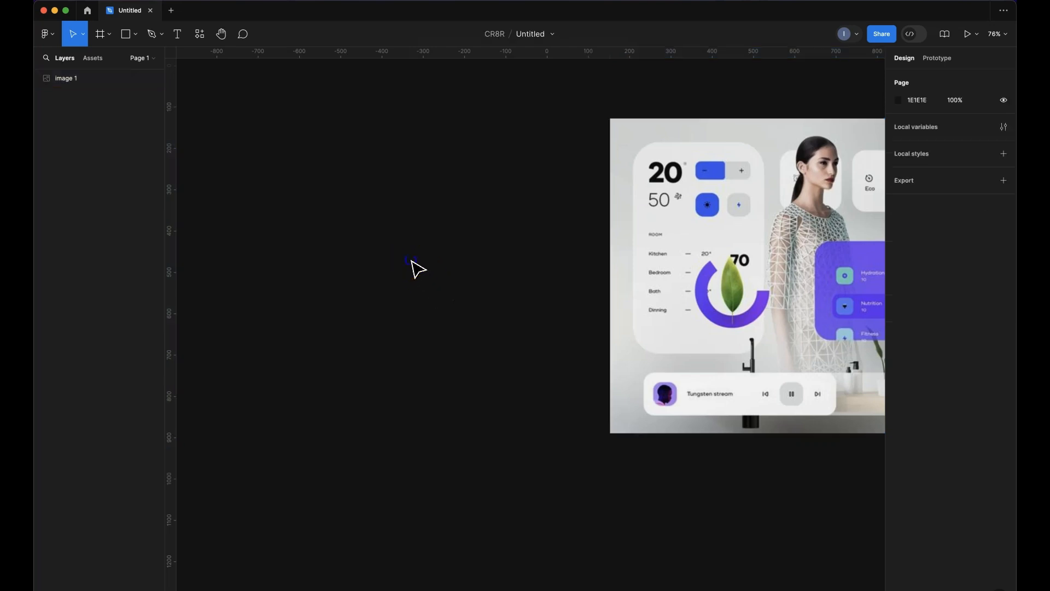
scroll(412, 261, "right", 6)
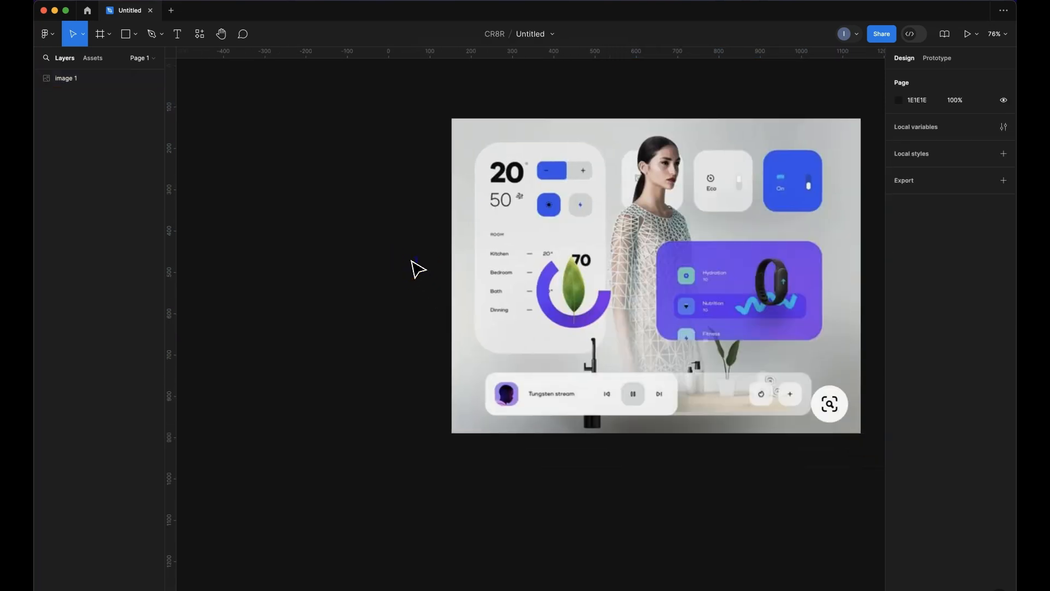
scroll(418, 269, "down", 3)
scroll(419, 268, "right", 10)
scroll(419, 268, "up", 1)
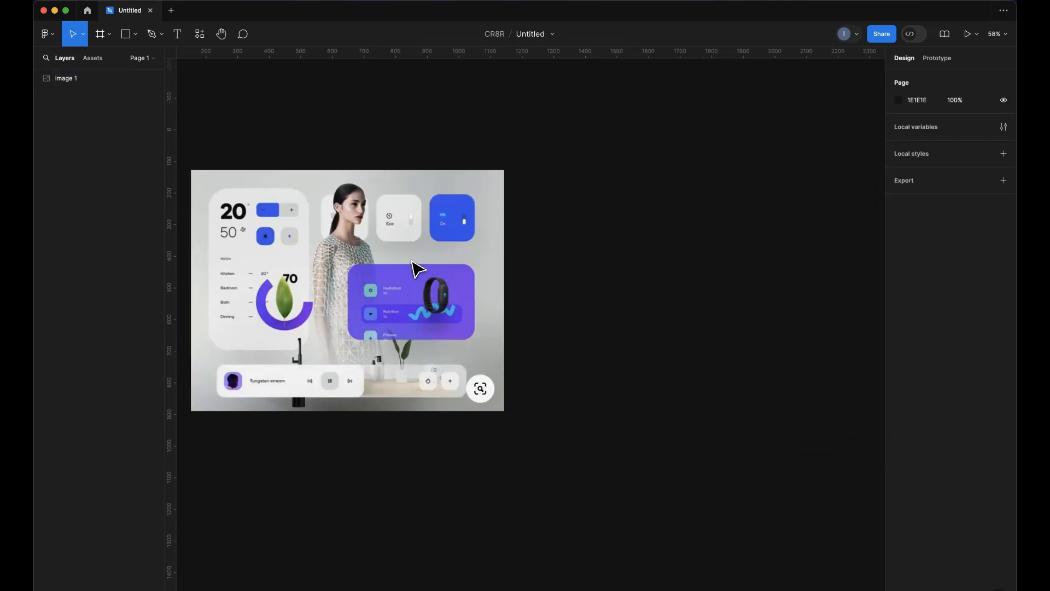
scroll(412, 261, "right", 2)
scroll(412, 262, "up", 1)
scroll(412, 262, "left", 1)
scroll(412, 262, "down", 1)
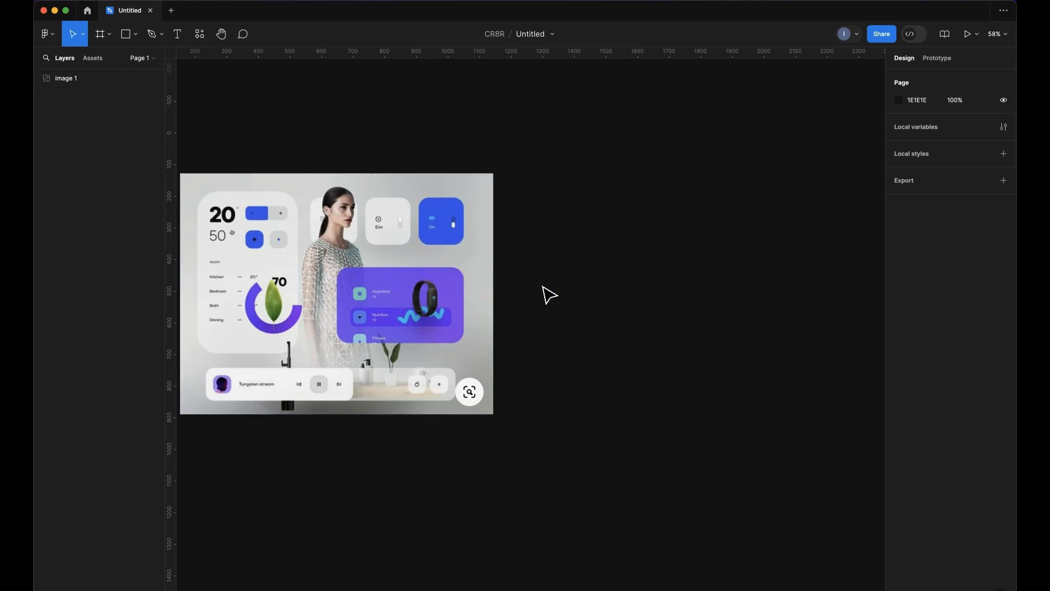
scroll(498, 219, "up", 3)
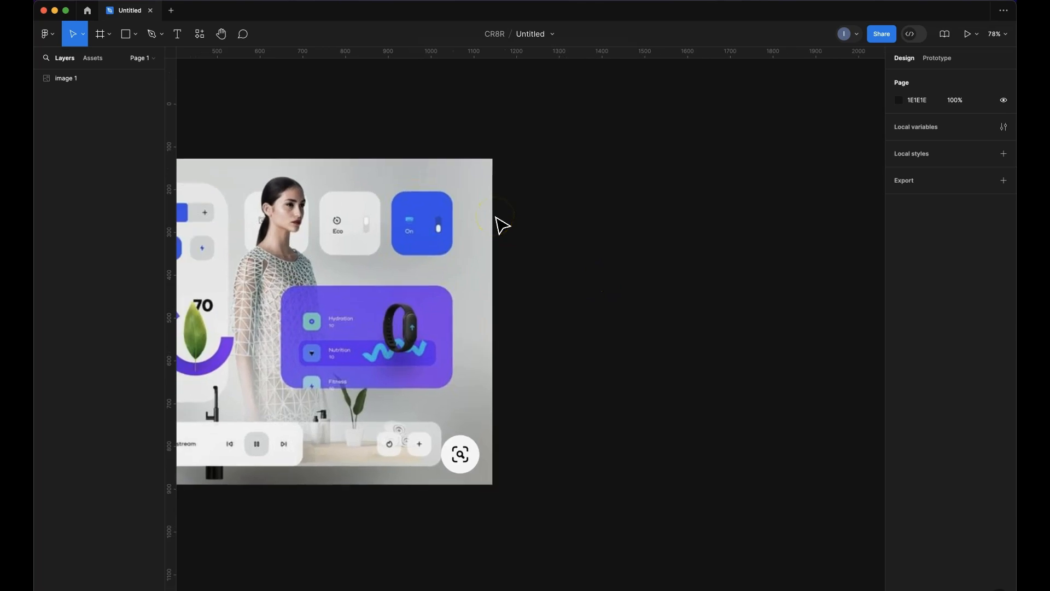
scroll(500, 225, "left", 5)
scroll(500, 224, "down", 1)
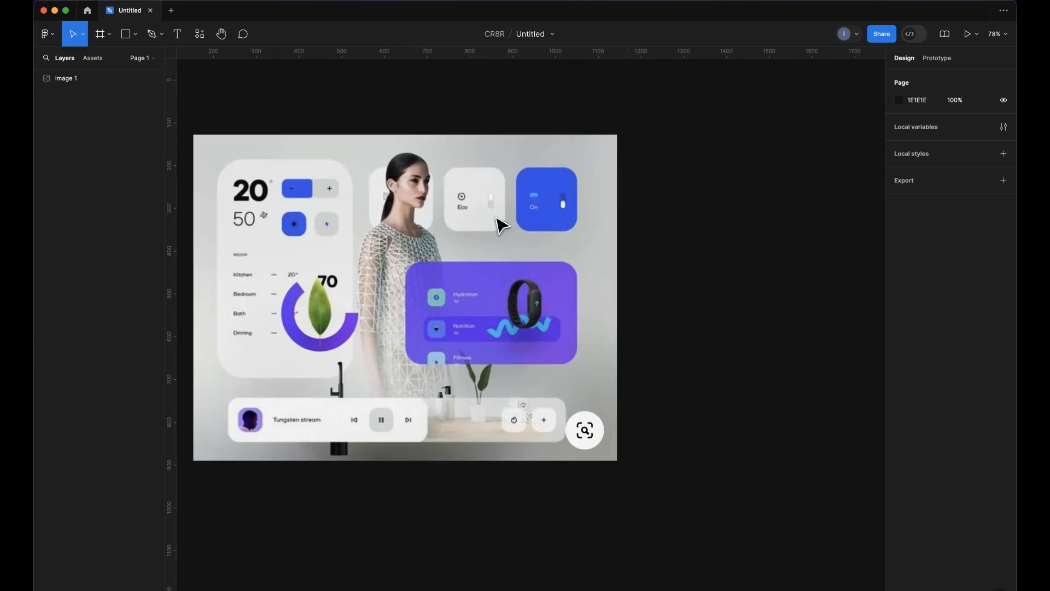
scroll(501, 224, "left", 3)
scroll(501, 225, "down", 1)
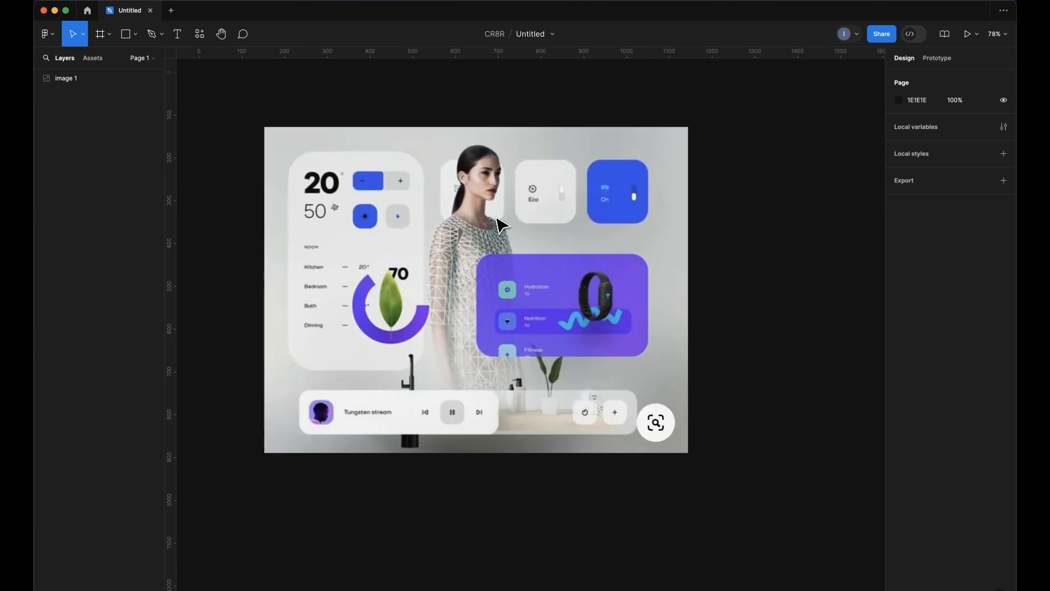
scroll(501, 224, "up", 4)
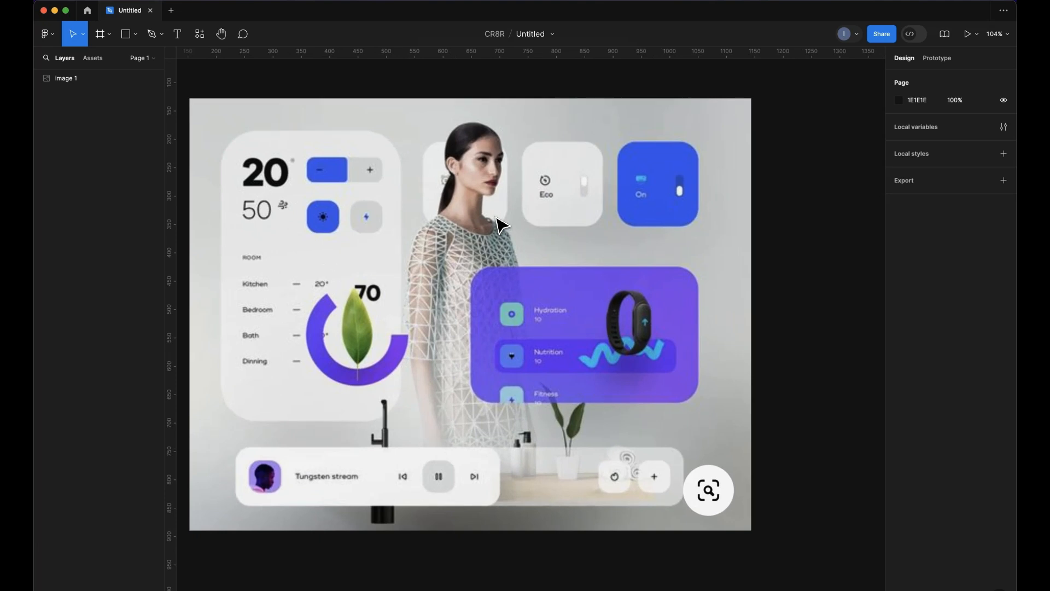
scroll(500, 225, "right", 3)
scroll(501, 224, "up", 2)
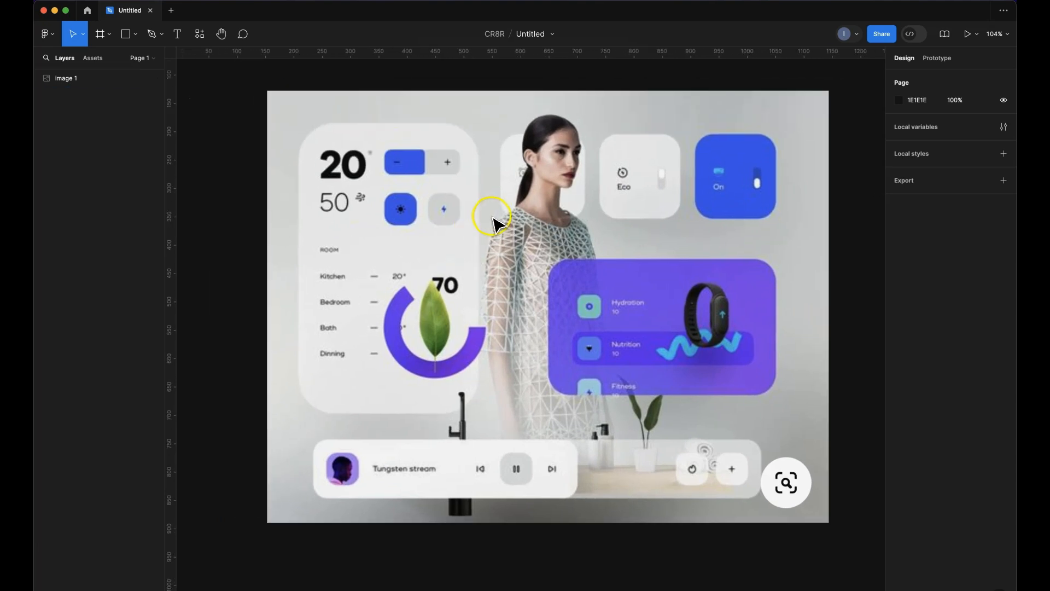
Wrap the pasted dashboard image in a new frame that matches its size
left_click(99, 38)
key("v")
left_click(237, 171)
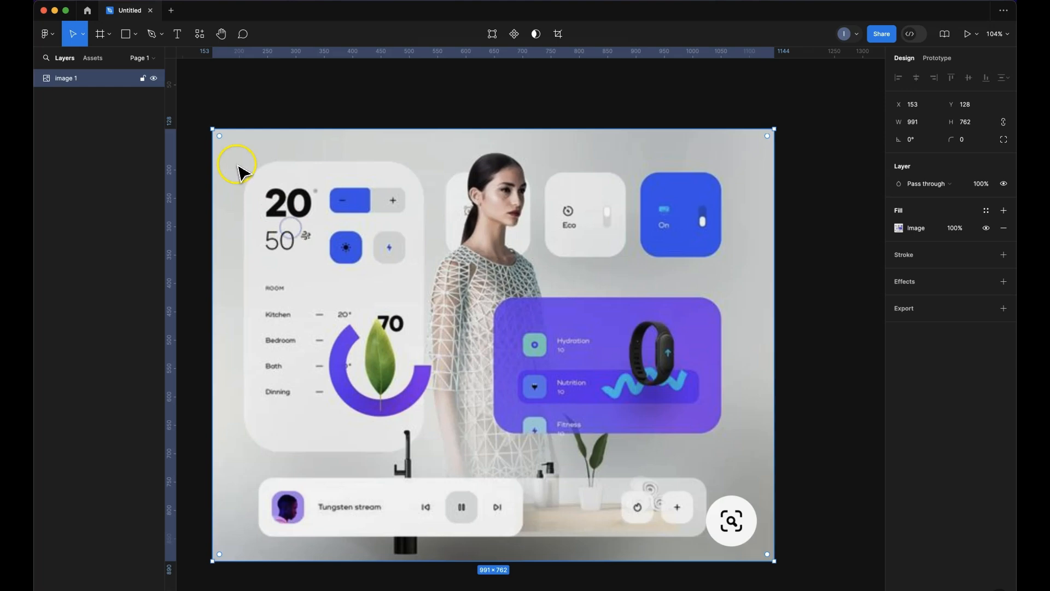
right_click(237, 164)
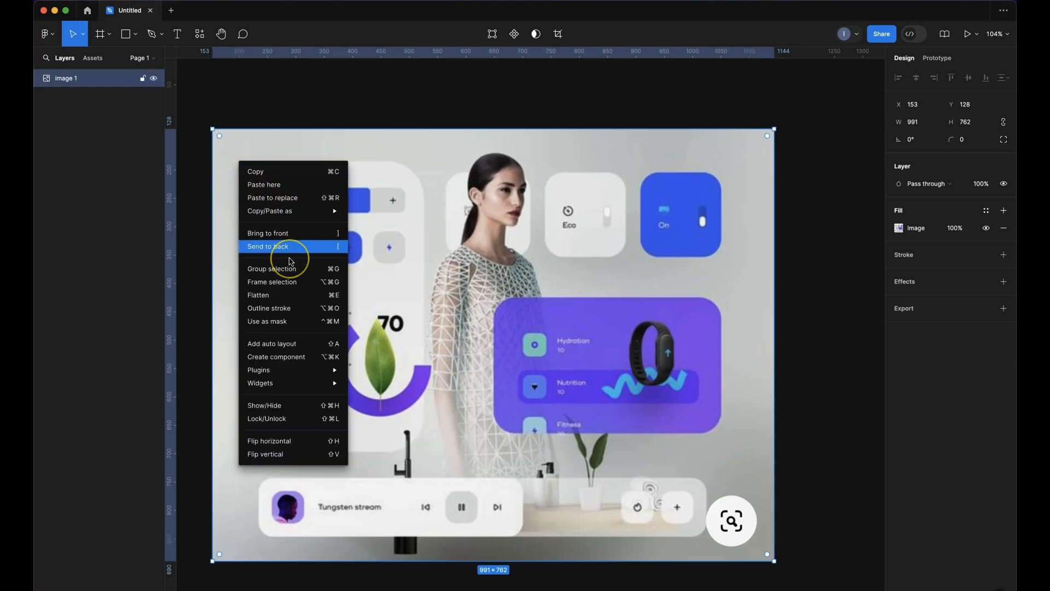
left_click(284, 280)
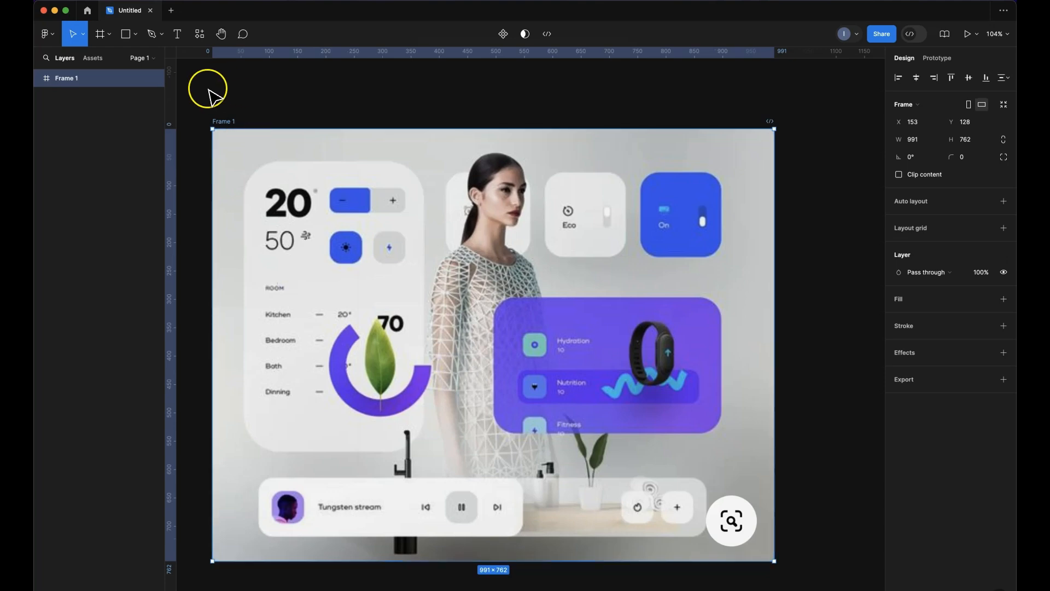
left_click(288, 102)
left_click(346, 206)
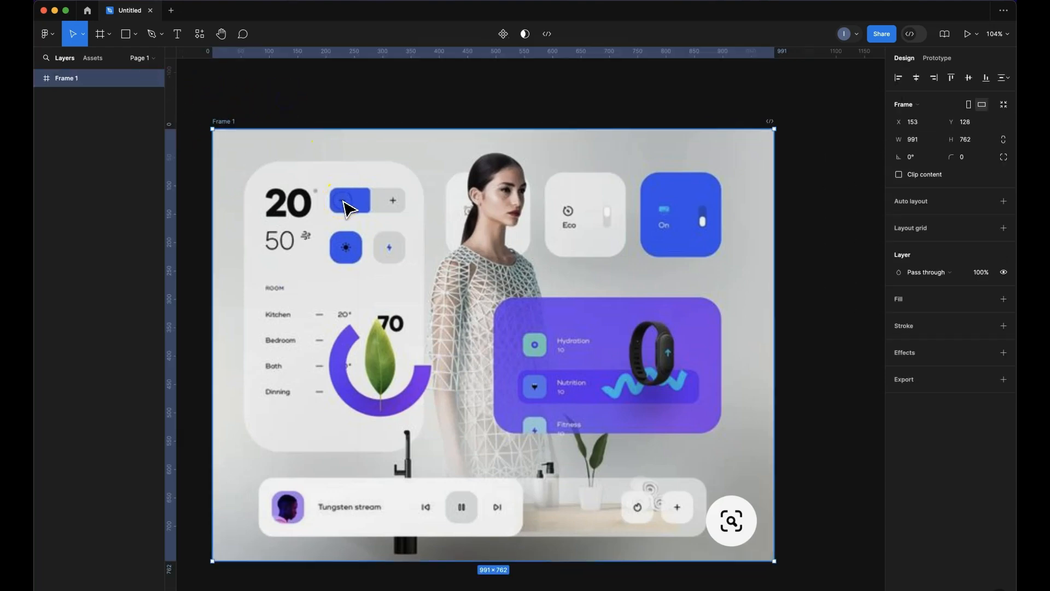
Expand the frame's layer, select the image inside it and lower its image fill opacity to 46%
left_click(37, 78)
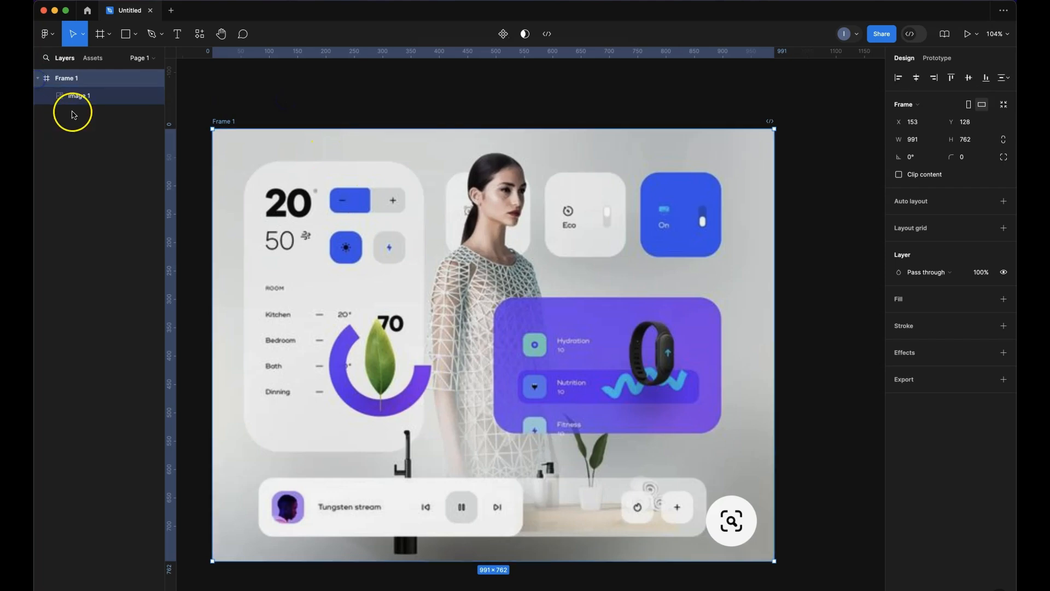
left_click(334, 94)
left_click(421, 216)
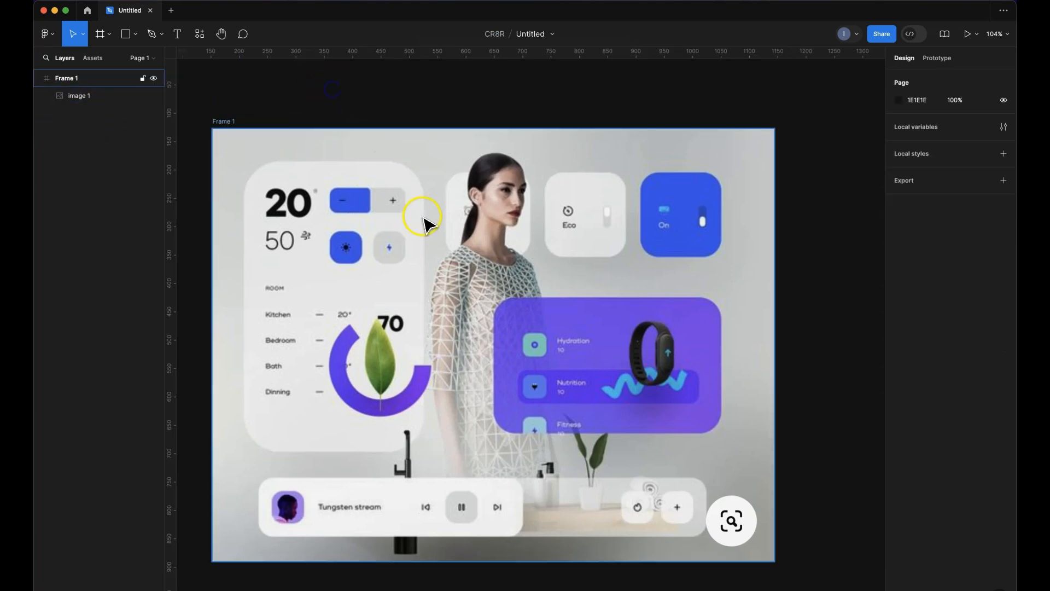
left_click(103, 96)
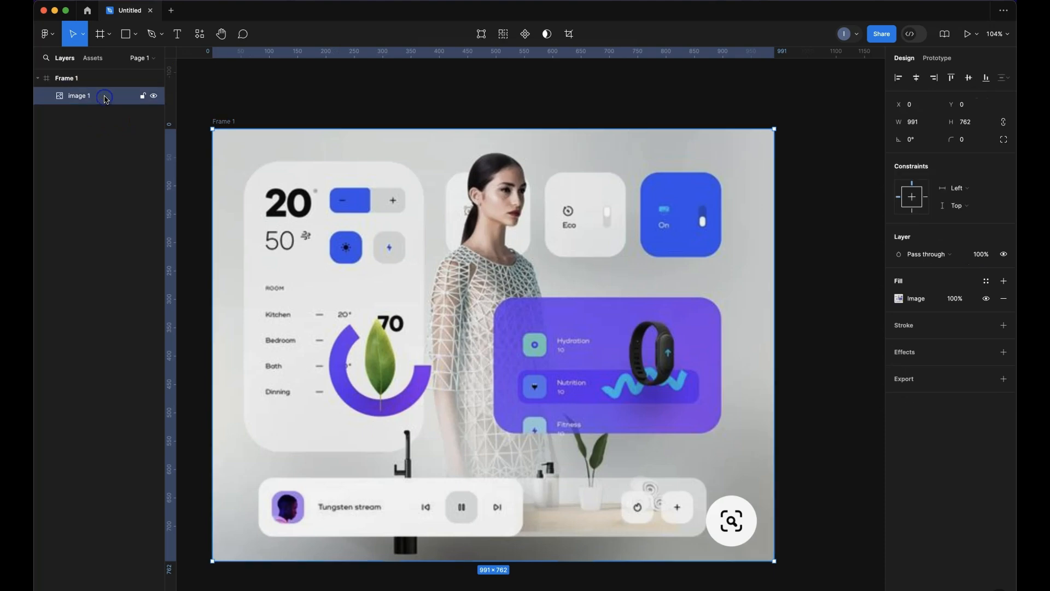
left_click_drag(955, 298, 887, 294)
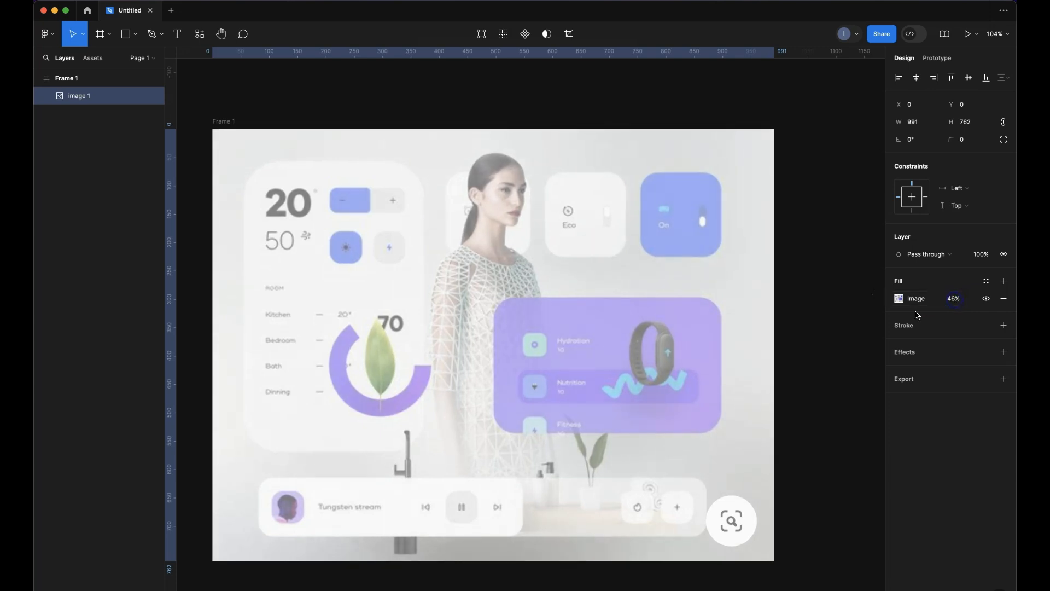
left_click(843, 285)
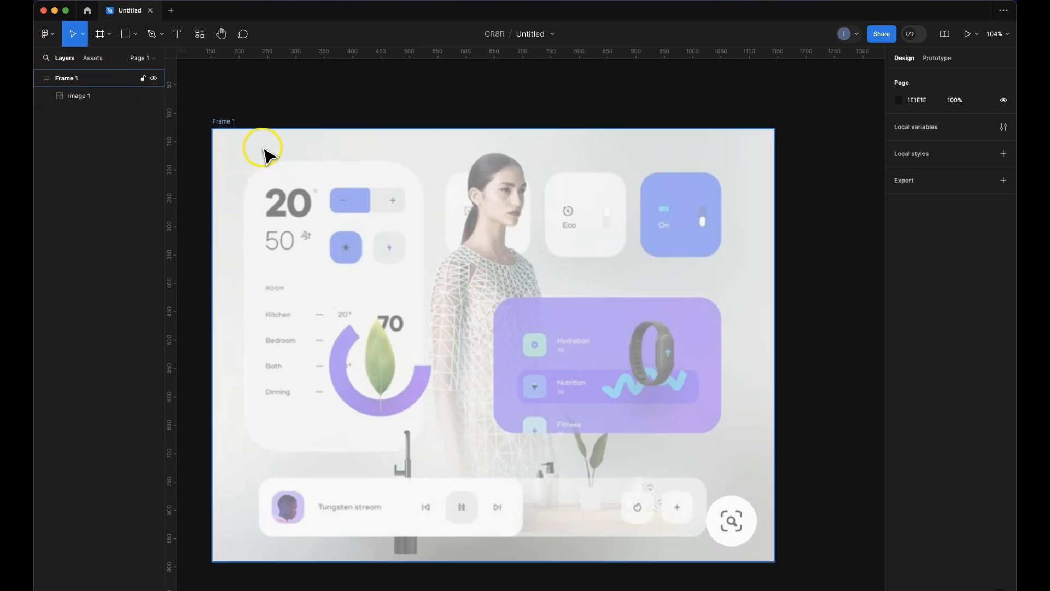
Draw a rectangle about 323 × 515 over the temperature card, hide its fill and add a black 1 px inside stroke
key("r")
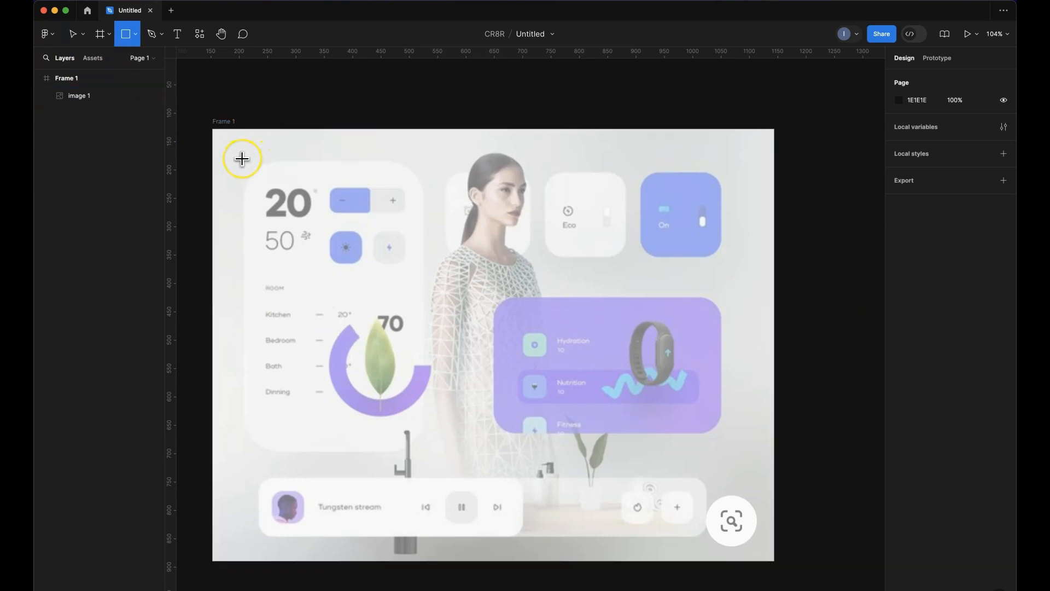
left_click_drag(242, 158, 425, 450)
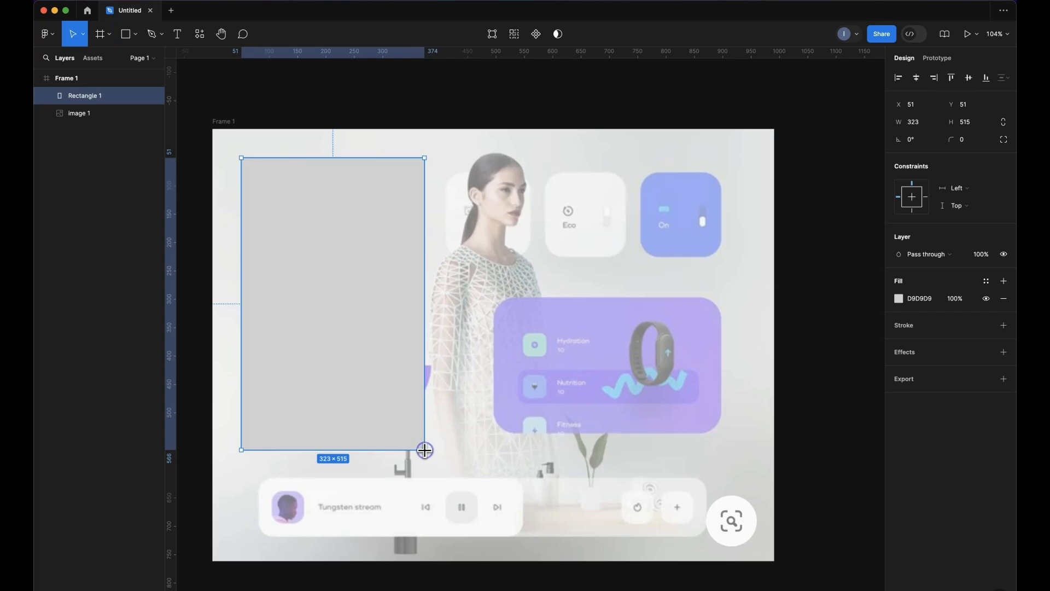
left_click(987, 299)
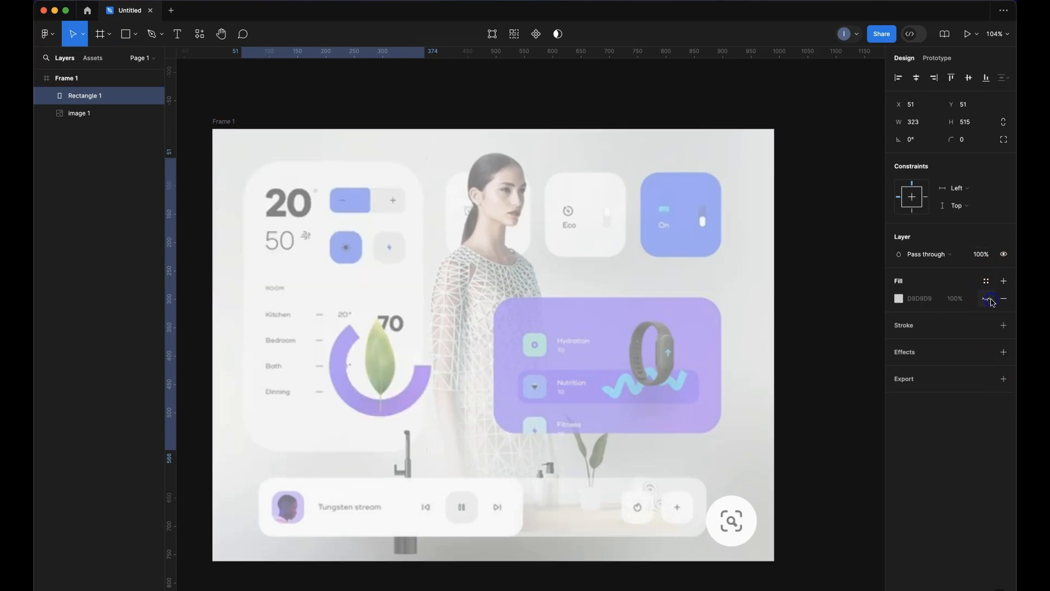
left_click(1004, 326)
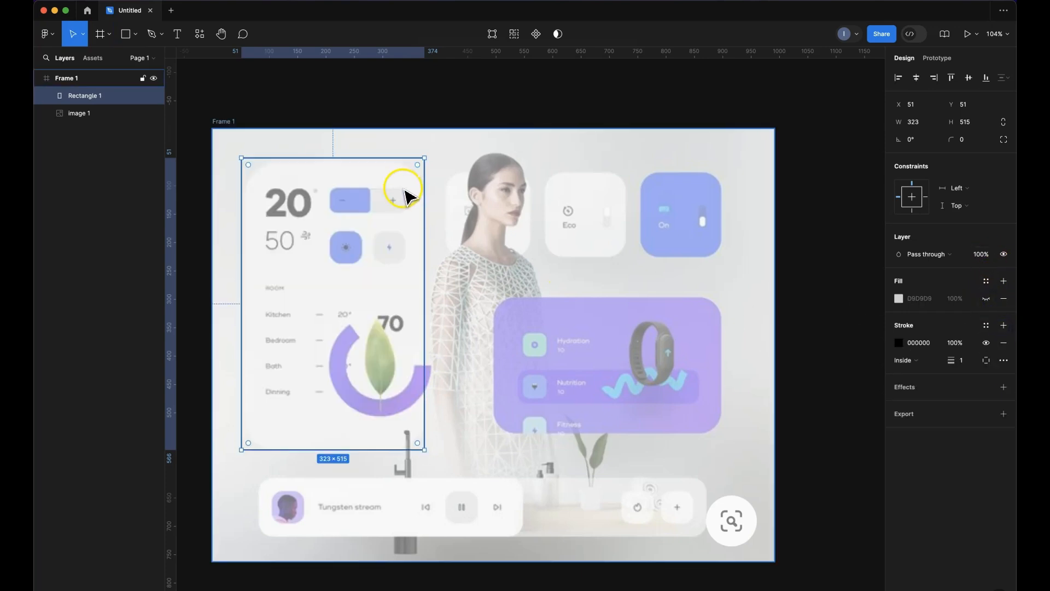
Round the temperature card outline's corners to a radius of 72 and extend its lower edge to a height of 519
left_click_drag(416, 165, 389, 207)
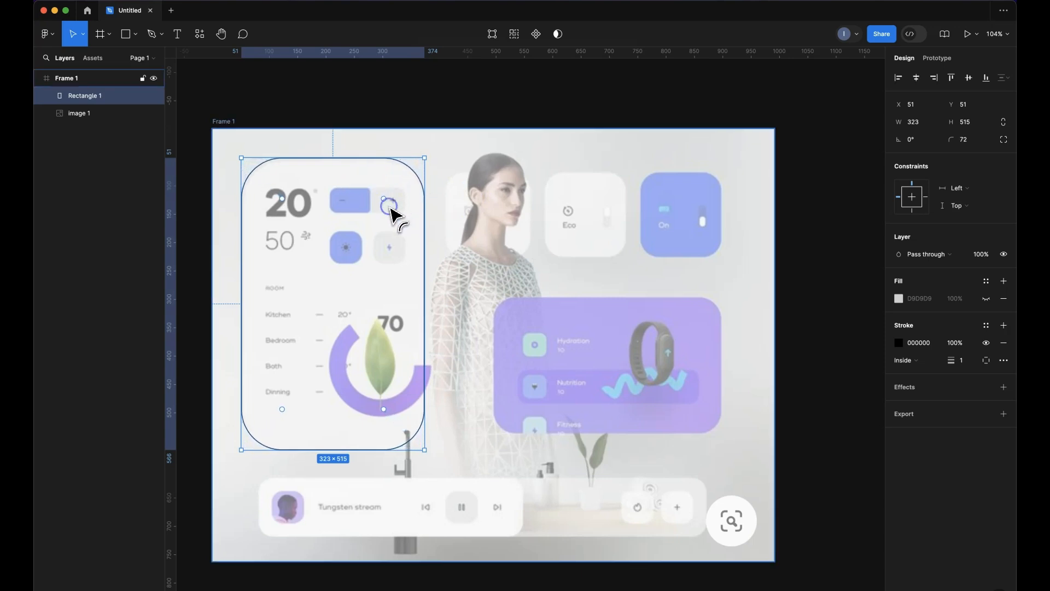
scroll(384, 222, "up", 5)
scroll(387, 228, "left", 8)
scroll(387, 228, "down", 5)
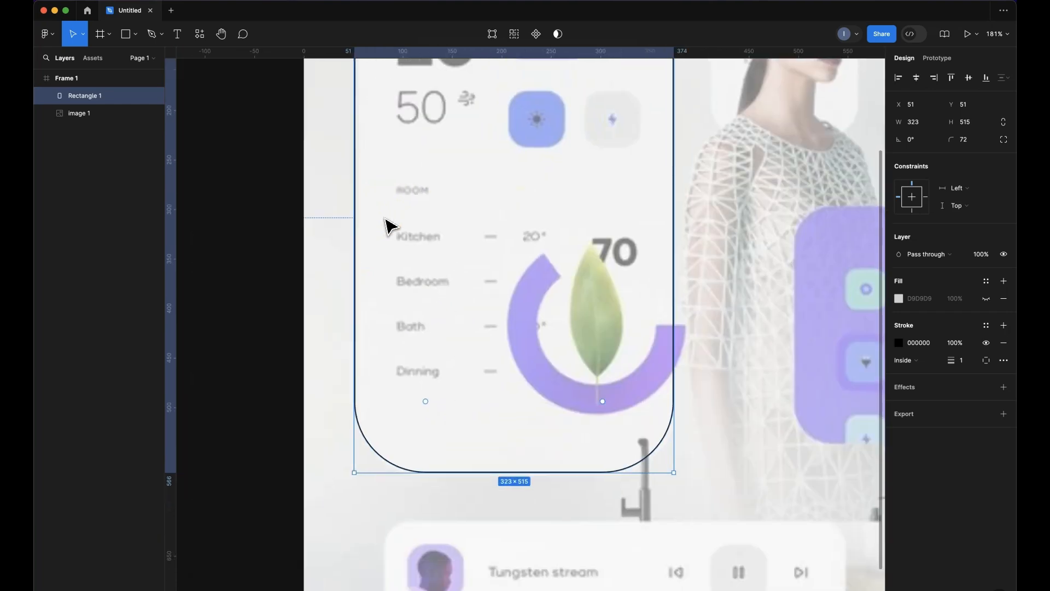
mouse_move(524, 471)
left_mouse_down()
mouse_move(523, 484)
mouse_move(525, 473)
left_mouse_up()
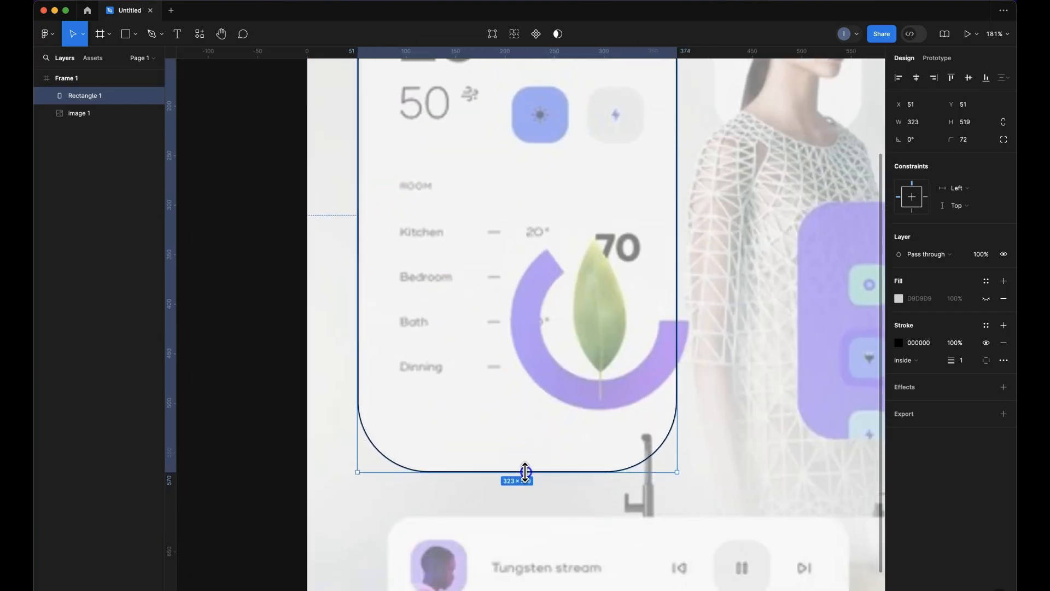
Fit the temperature card outline's sides to the reference by moving its left edge to X 56, making it 318 wide
scroll(657, 321, "up", 5)
scroll(657, 322, "right", 3)
left_click_drag(532, 332, 525, 323)
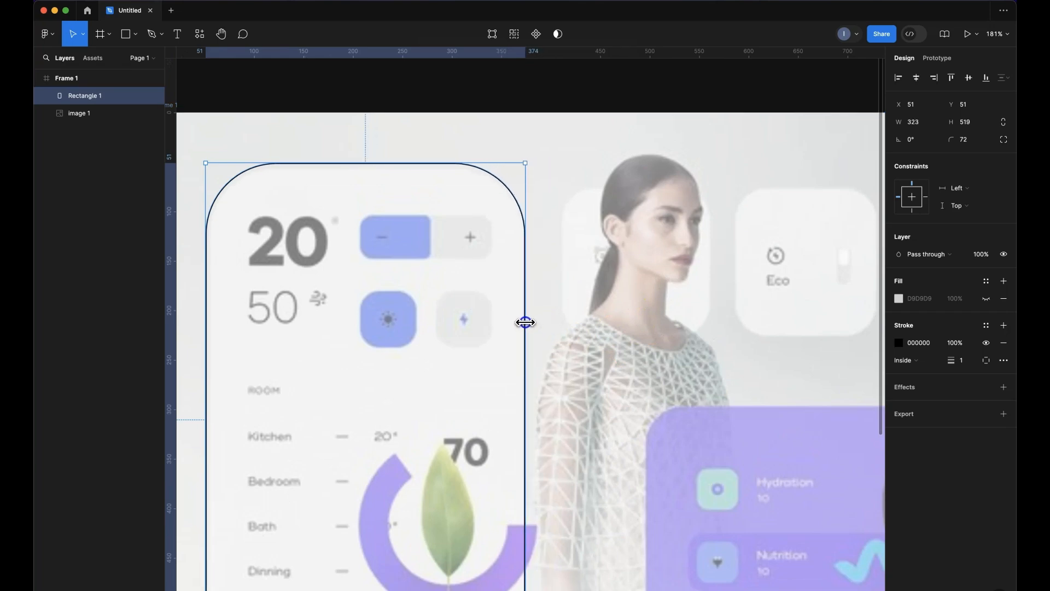
scroll(525, 323, "left", 5)
scroll(525, 322, "down", 3)
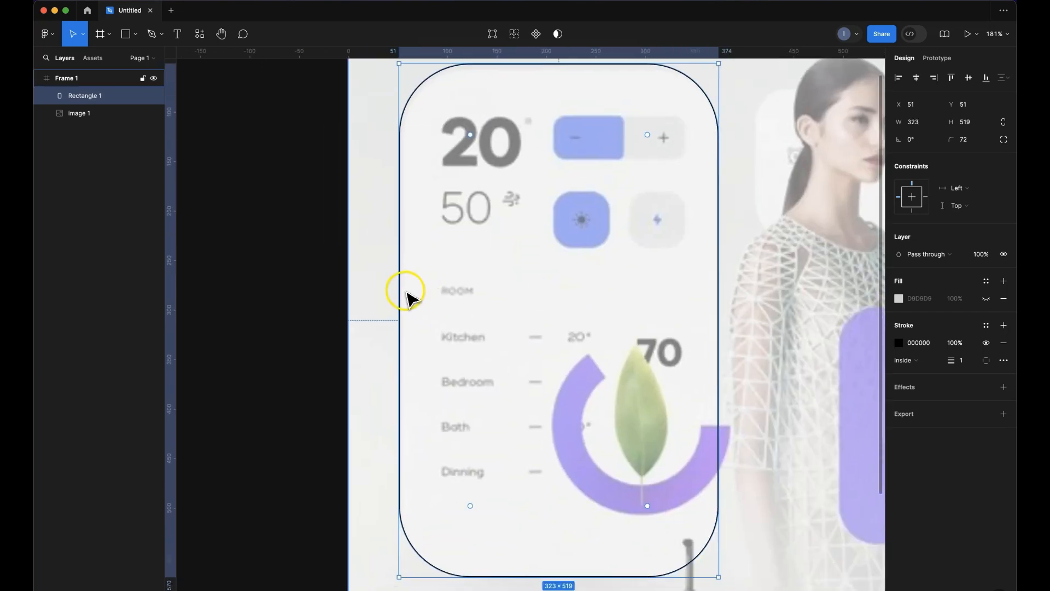
mouse_move(398, 288)
left_mouse_down()
mouse_move(418, 287)
mouse_move(404, 285)
left_mouse_up()
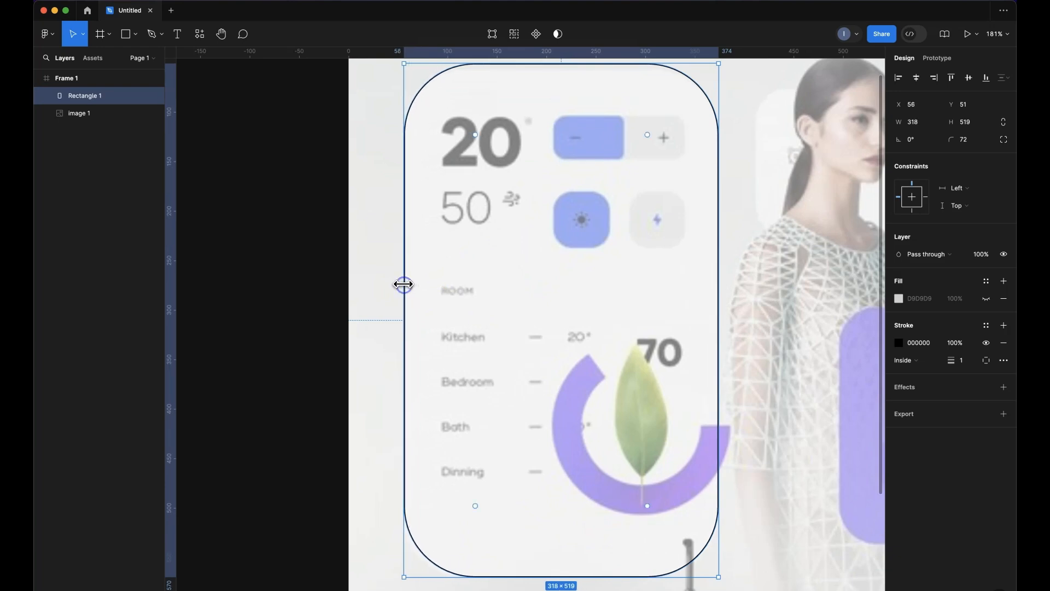
Lower the temperature card outline's top edge to Y 58 for a height of 512, with a corner radius of 65
scroll(403, 284, "left", 4)
scroll(404, 284, "up", 4)
scroll(403, 284, "down", 5)
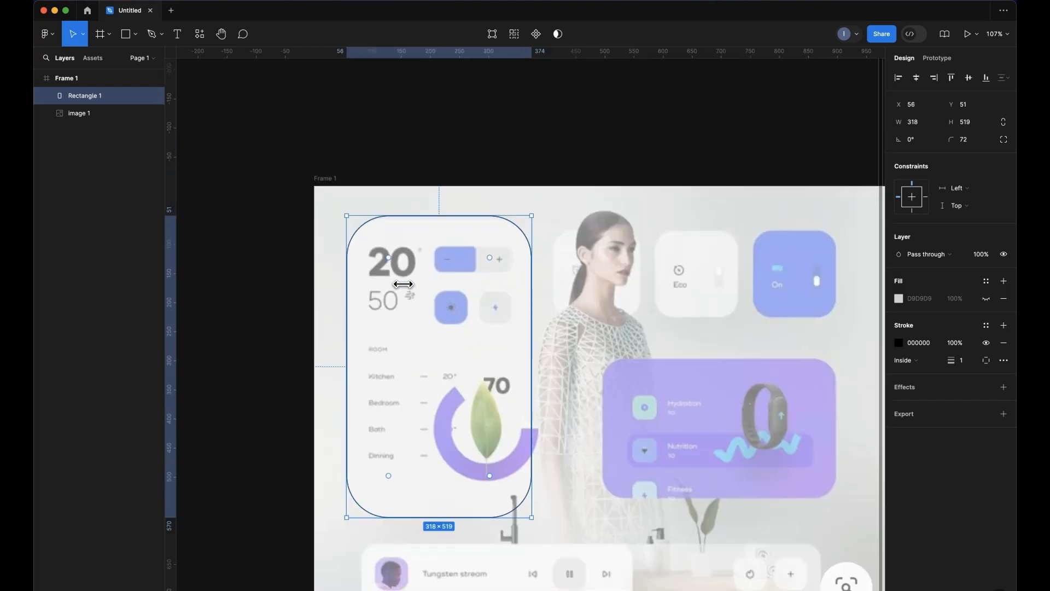
left_click(492, 130)
scroll(485, 159, "up", 5)
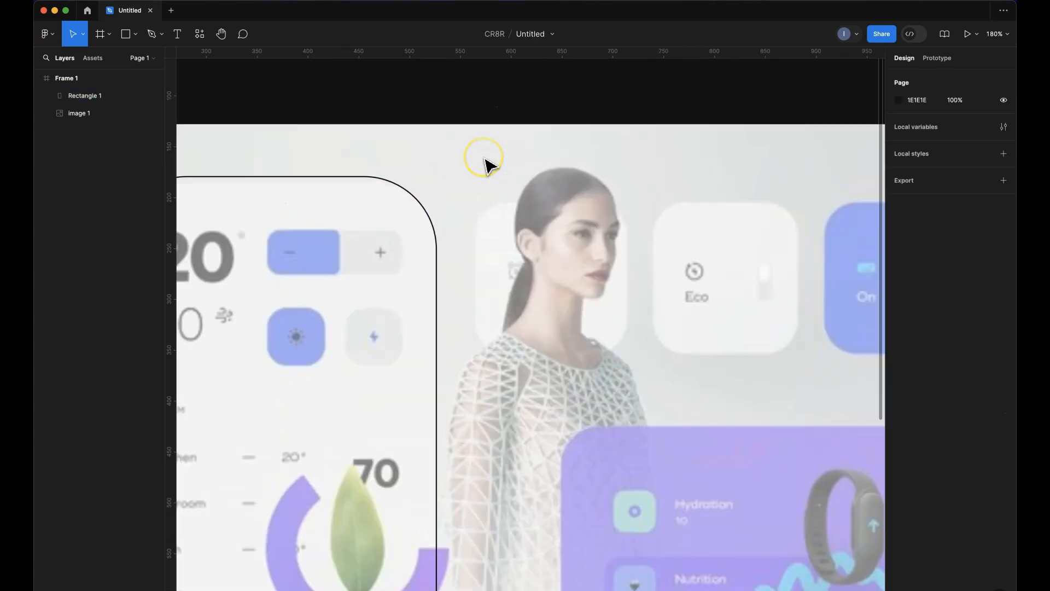
scroll(489, 164, "left", 6)
left_click(488, 163)
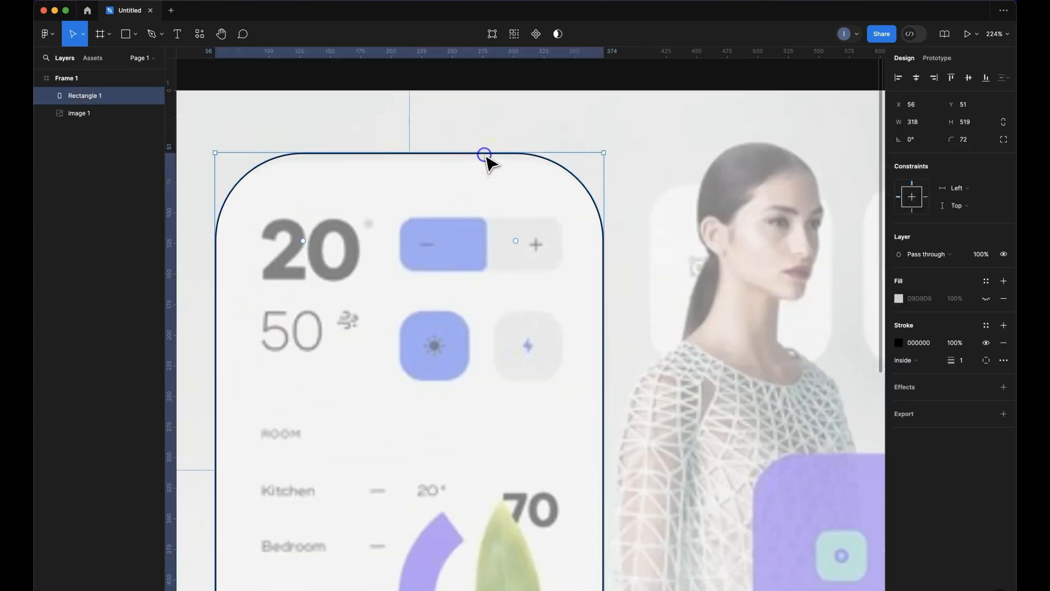
Draw a second rectangle about 152 × 147 over the small card behind the woman's head
mouse_move(462, 156)
left_mouse_down()
mouse_move(461, 175)
mouse_move(462, 162)
mouse_move(607, 363)
mouse_move(651, 376)
left_mouse_up()
scroll(468, 193, "right", 5)
key("r")
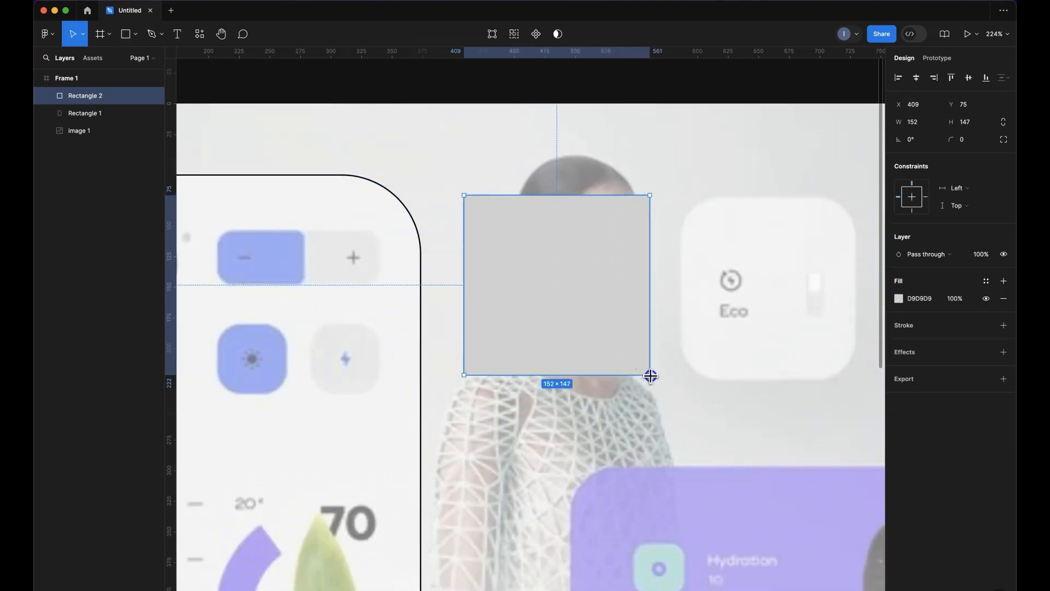
Copy the temperature card outline's properties and paste them onto the new rectangle over the small card
left_click(417, 223)
right_click(417, 219)
mouse_move(469, 267)
mouse_move(569, 268)
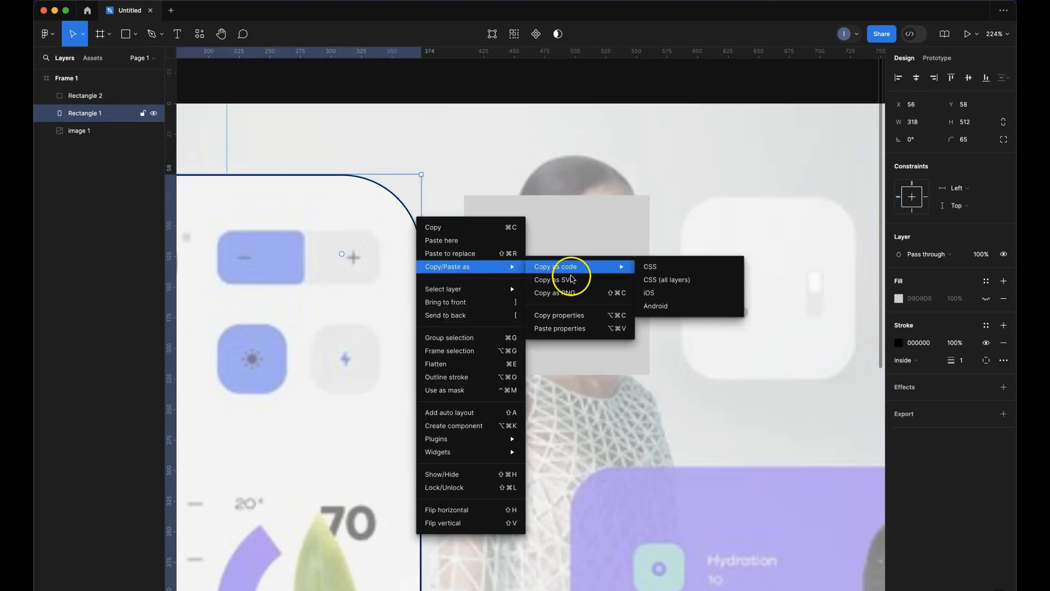
left_click(572, 315)
left_click(527, 241)
right_click(525, 240)
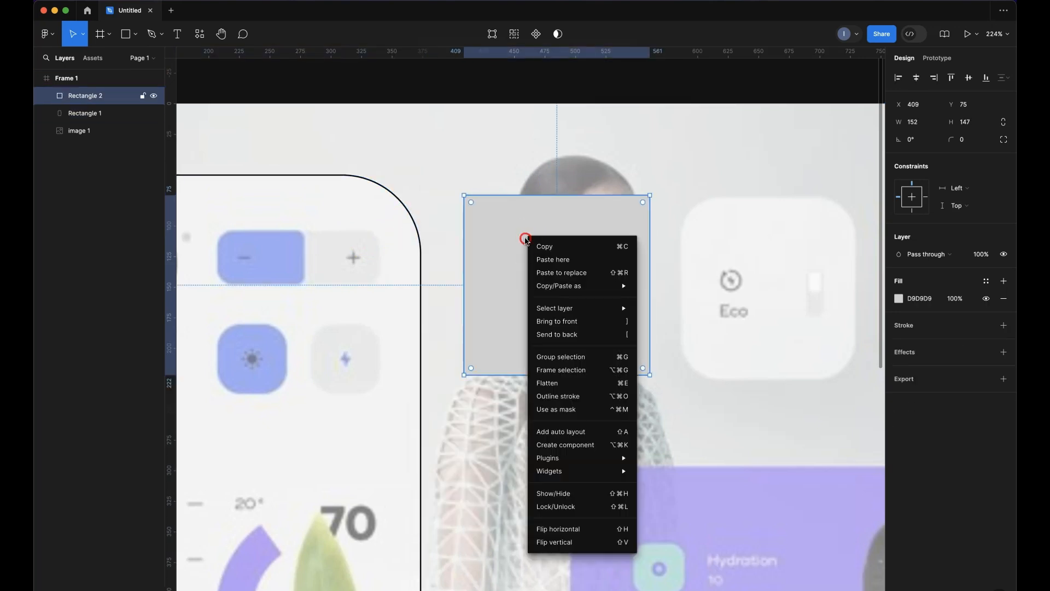
mouse_move(575, 284)
left_click(668, 347)
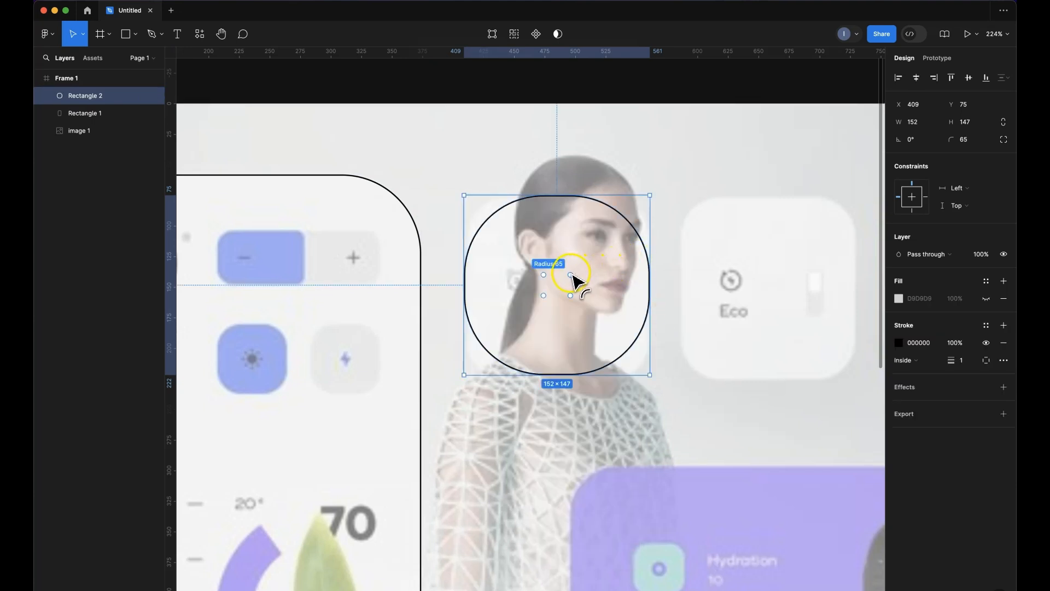
Reduce the small card outline's corner radius to about 33 and extend its height to 151 to fit the reference card
left_click_drag(572, 272, 610, 241)
left_click(657, 156)
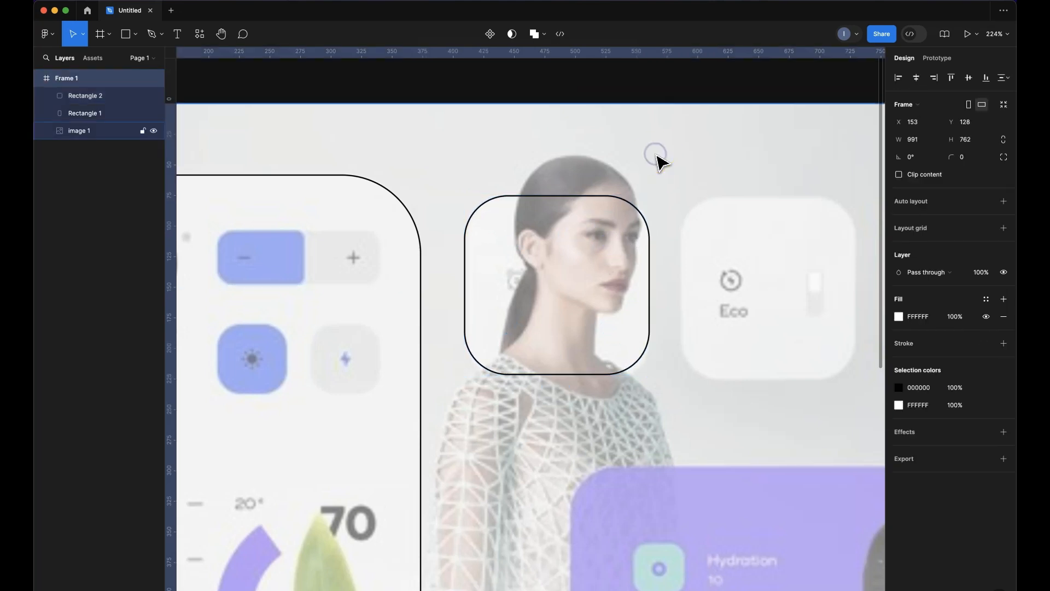
left_click(648, 371)
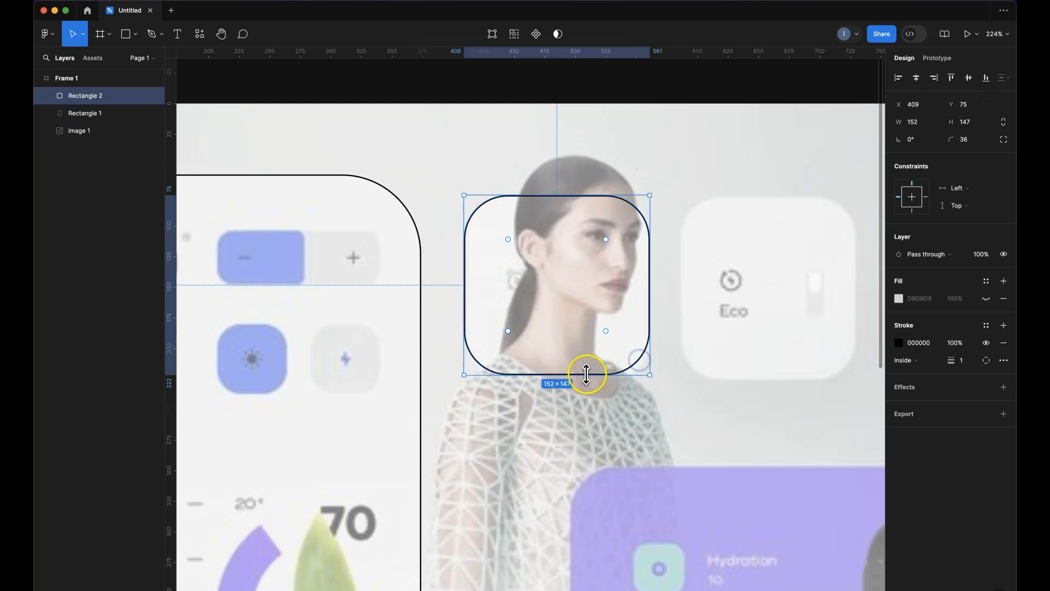
left_click_drag(572, 378, 572, 381)
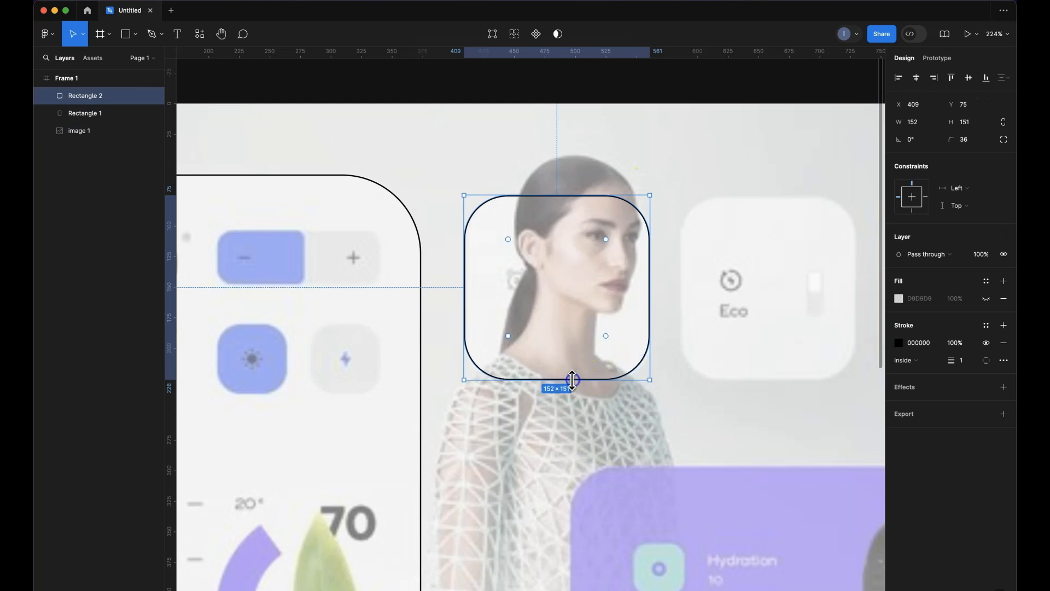
left_click_drag(606, 336, 607, 342)
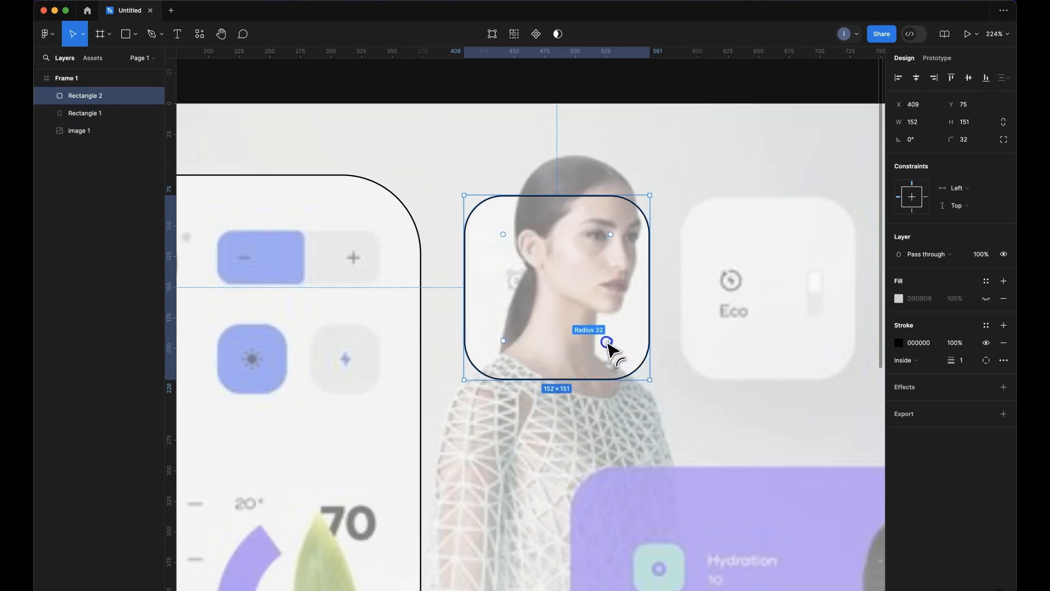
key("Escape")
Duplicate the small card outline onto the Eco card and repeat the copy onto the blue On card
scroll(615, 288, "down", 5)
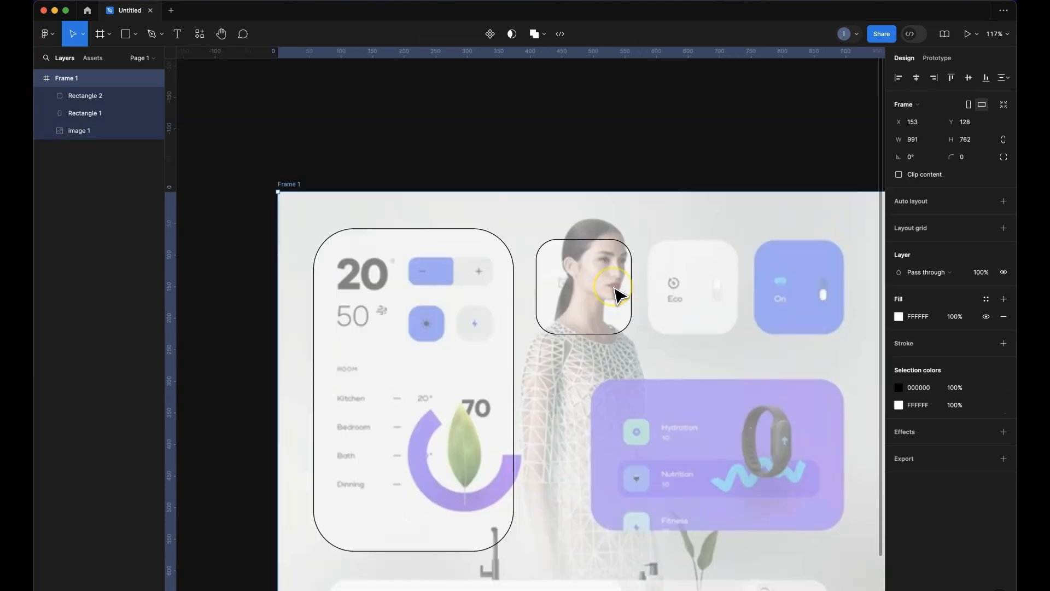
scroll(614, 288, "up", 5)
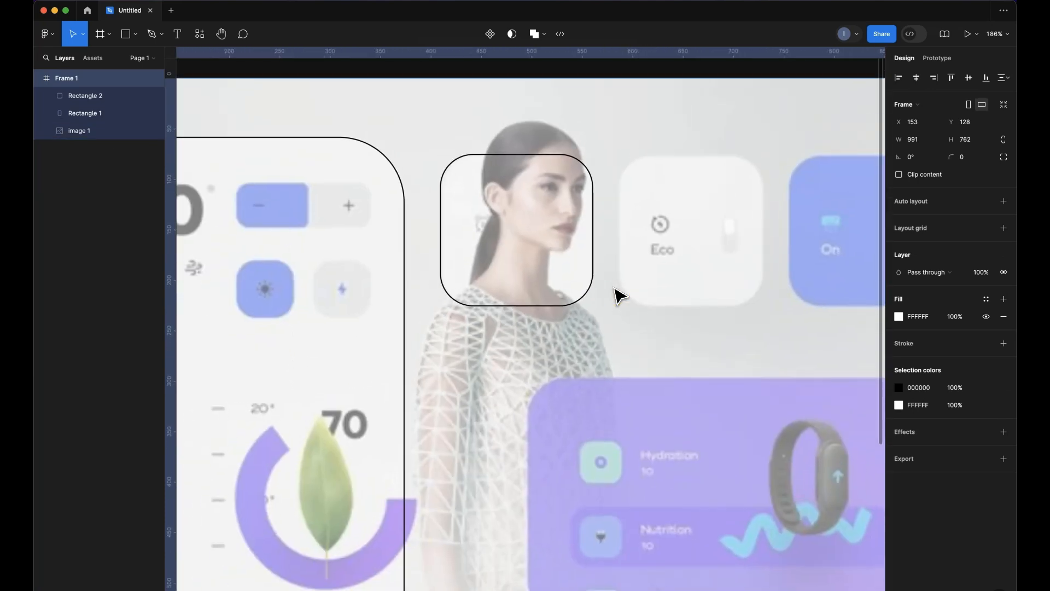
scroll(614, 288, "right", 2)
scroll(614, 288, "up", 1)
left_click_drag(496, 319, 663, 307)
left_click(497, 305)
key("super+d")
Pull the Eco card outline's left and right edges inward to match the reference card
scroll(569, 319, "up", 5)
scroll(570, 319, "right", 5)
scroll(569, 319, "up", 2)
left_click(443, 348)
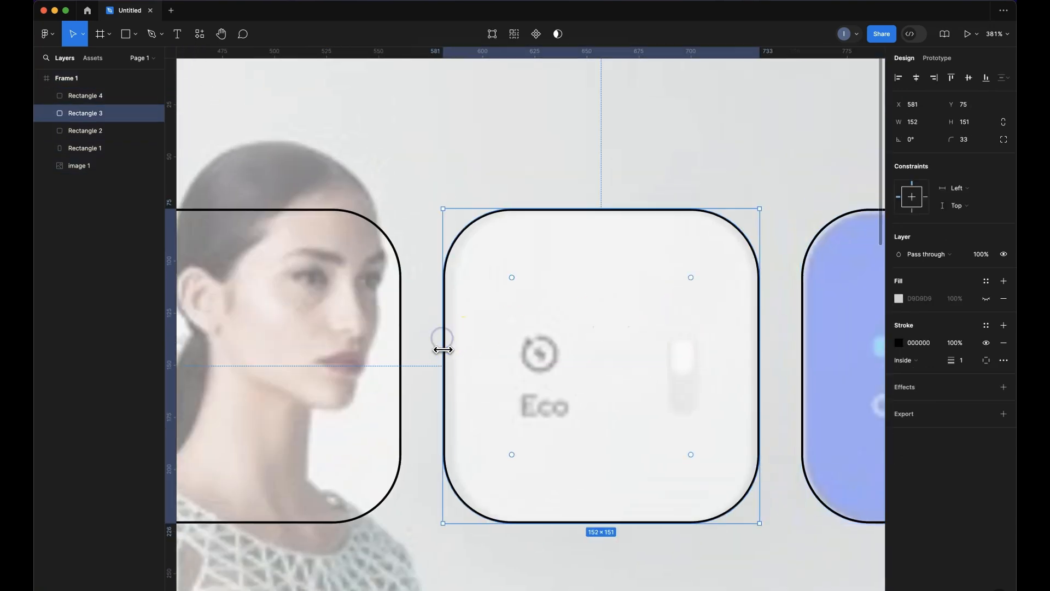
left_click_drag(443, 349, 453, 349)
left_click_drag(759, 346, 754, 346)
Fit the blue On card outline's sides to the reference by starting it at X 756 with a width of 142
scroll(753, 346, "right", 5)
scroll(754, 346, "up", 1)
left_click(523, 346)
left_click_drag(522, 346, 528, 345)
left_click_drag(838, 332, 823, 332)
Copy a card outline onto the purple health card, resizing it to 402 × 240 at X 496, Y 297 with corner radius 39
scroll(824, 332, "down", 5)
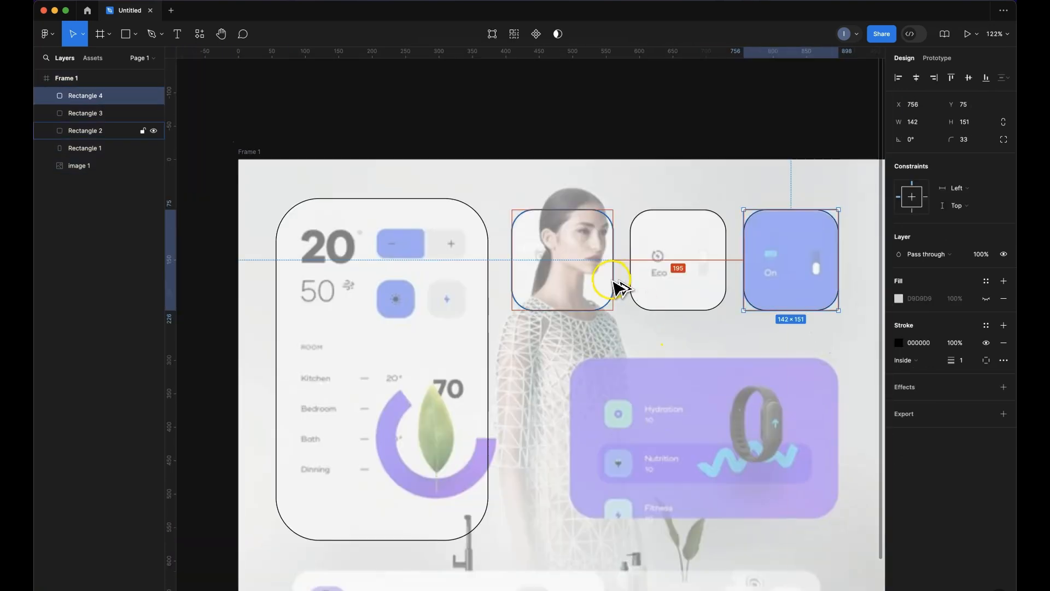
left_click_drag(614, 284, 669, 428)
scroll(669, 428, "up", 5)
scroll(674, 431, "down", 3)
scroll(674, 430, "right", 3)
left_click_drag(547, 366, 859, 476)
left_click_drag(817, 220, 807, 232)
scroll(810, 236, "down", 5)
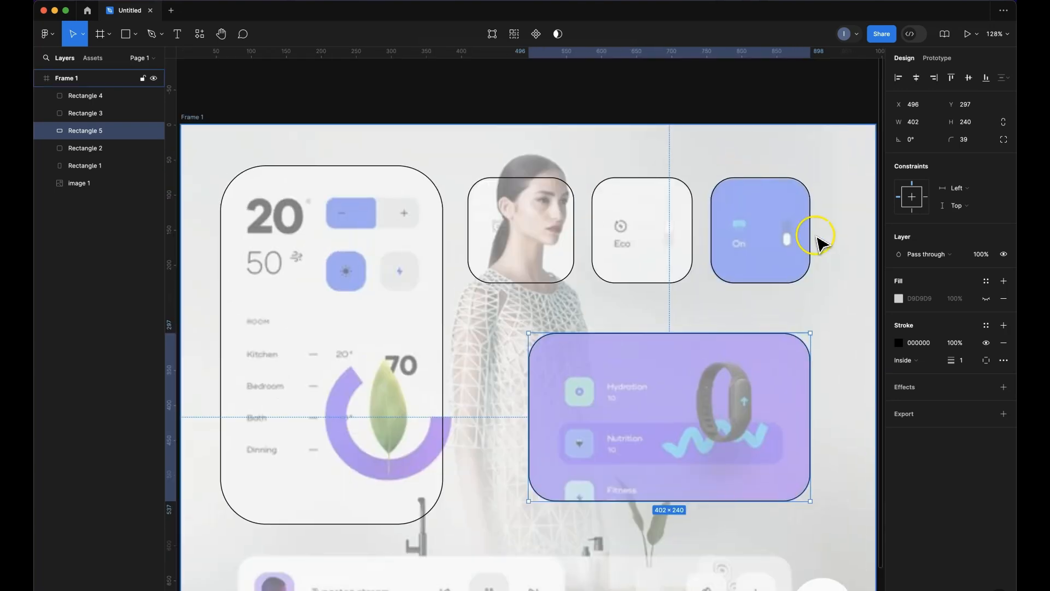
left_click(815, 239)
Copy the purple card outline down to the long music bar and resize it to 791 × 107
scroll(633, 274, "down", 5)
scroll(633, 274, "up", 2)
left_click_drag(651, 235, 303, 498)
left_click_drag(561, 465, 566, 387)
scroll(566, 388, "right", 3)
left_click_drag(423, 382, 747, 377)
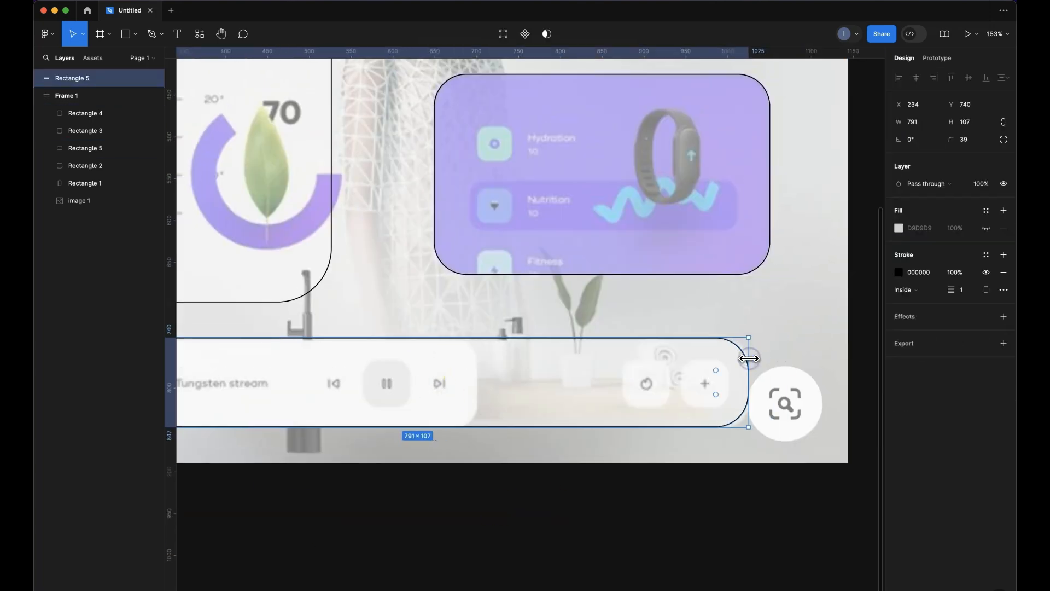
Set the music bar outline's corner radius to 29 and move its layer into Frame 1
scroll(678, 387, "up", 5)
scroll(677, 387, "down", 7)
left_click(82, 78)
left_click_drag(82, 78, 82, 101)
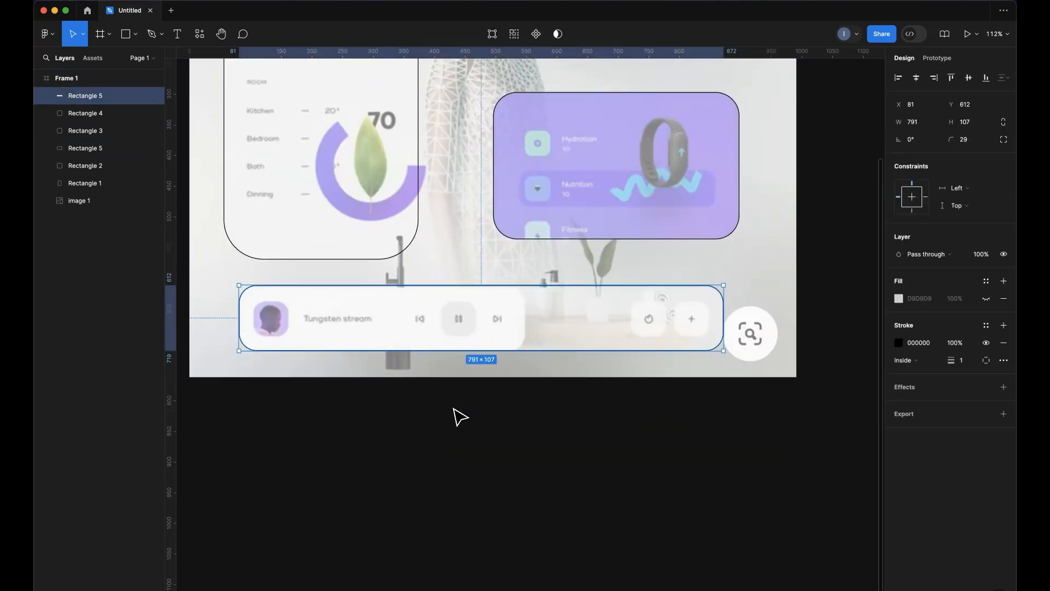
Duplicate the music bar outline and narrow the copy to the white Tungsten stream player section
key("super+d")
left_click_drag(723, 317, 525, 337)
left_click(514, 412)
Draw a 134 × 44 rectangle over the minus/plus toggle and paste the card outline properties onto it
scroll(490, 328, "up", 5)
scroll(490, 328, "up", 5)
key("r")
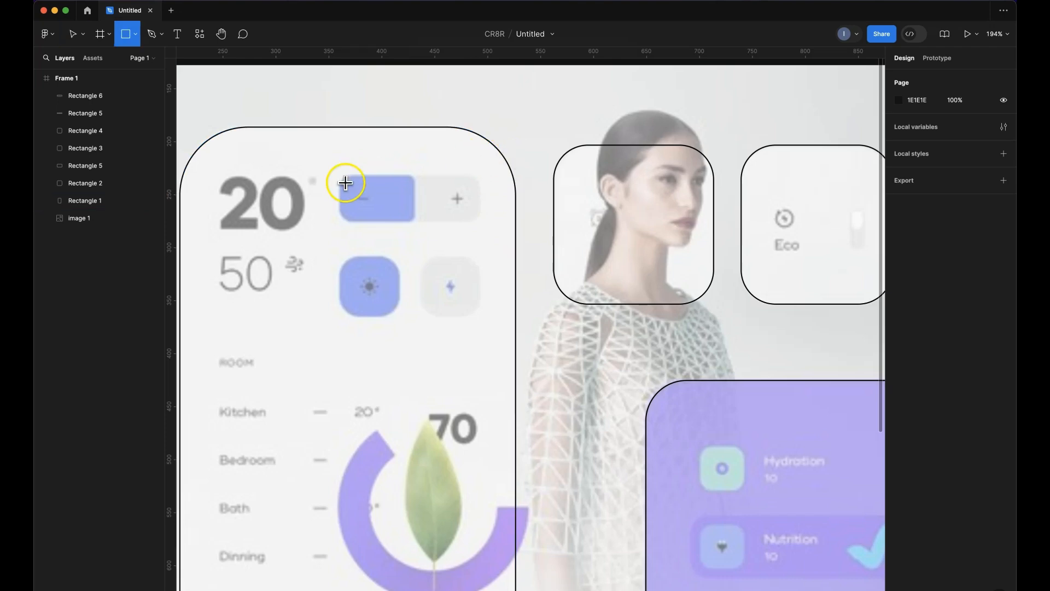
left_click_drag(339, 174, 482, 222)
right_click(446, 192)
mouse_move(492, 241)
left_click(589, 303)
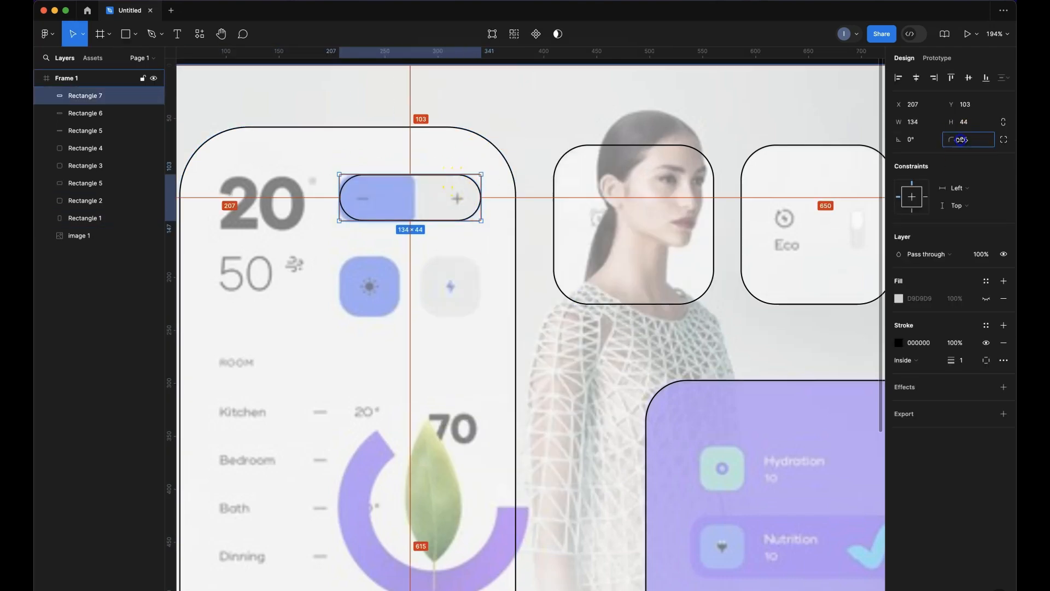
Reduce the toggle outline's corner radius and fine-tune its edges to the reference
left_click_drag(963, 139, 812, 126)
scroll(517, 182, "up", 8)
scroll(492, 246, "left", 4)
left_click_drag(474, 326, 473, 329)
left_click_drag(487, 220, 488, 223)
Duplicate the toggle outline and narrow the copy to the blue minus half
scroll(553, 244, "down", 8)
key("super+d")
left_click_drag(592, 266, 526, 268)
Place 54 × 54 outlines with a corner radius of 14 over the sun and lightning buttons
scroll(525, 269, "up", 8)
left_click_drag(454, 241, 488, 275)
scroll(491, 276, "down", 4)
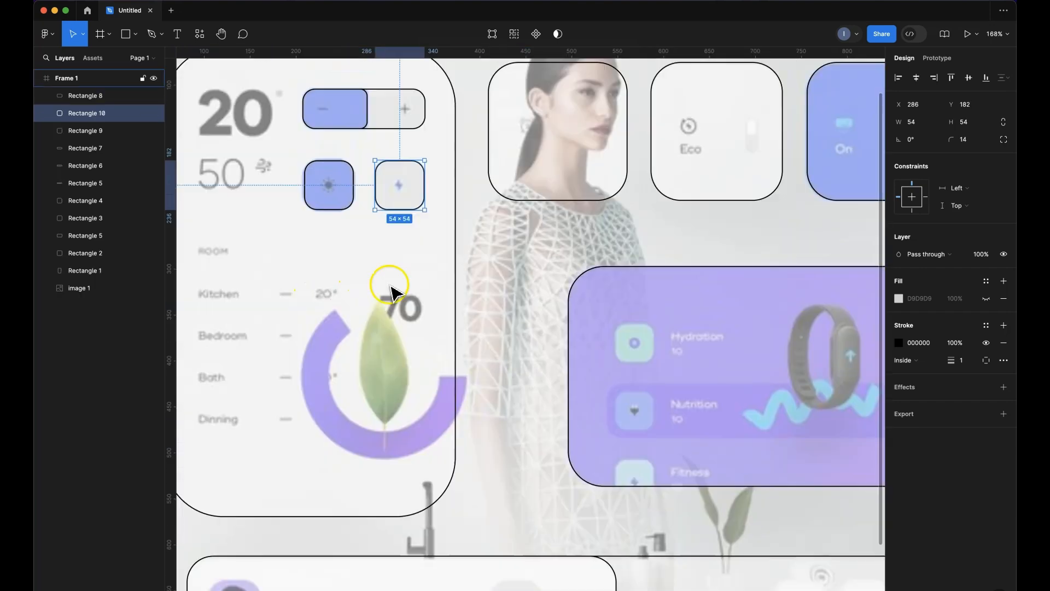
Draw a 148 × 148 circle over the purple gauge and replace its fill with a black stroke
key("o")
left_click_drag(318, 310, 451, 421)
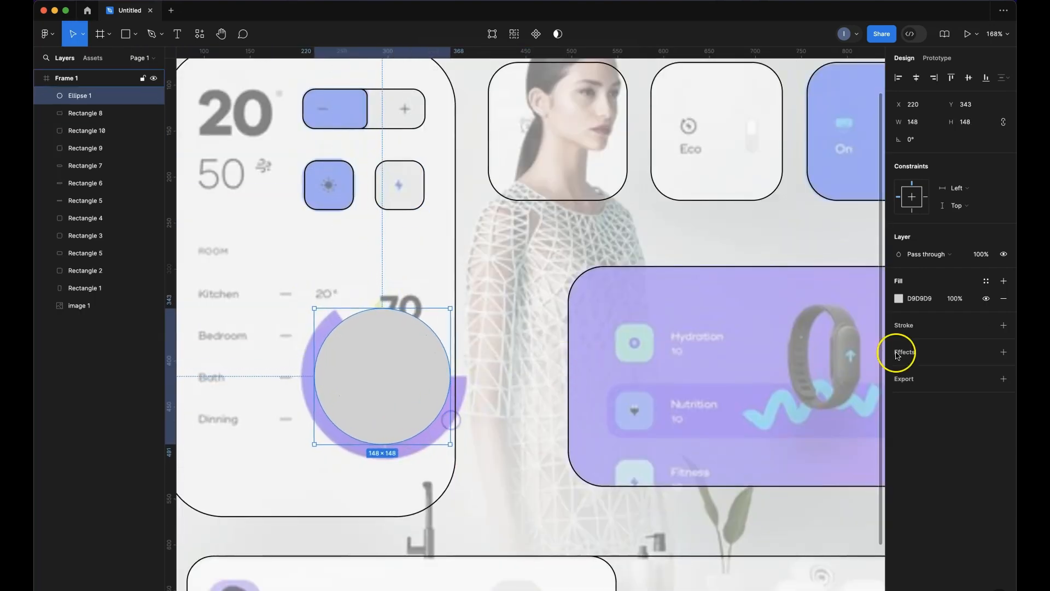
left_click(1004, 300)
left_click(1006, 309)
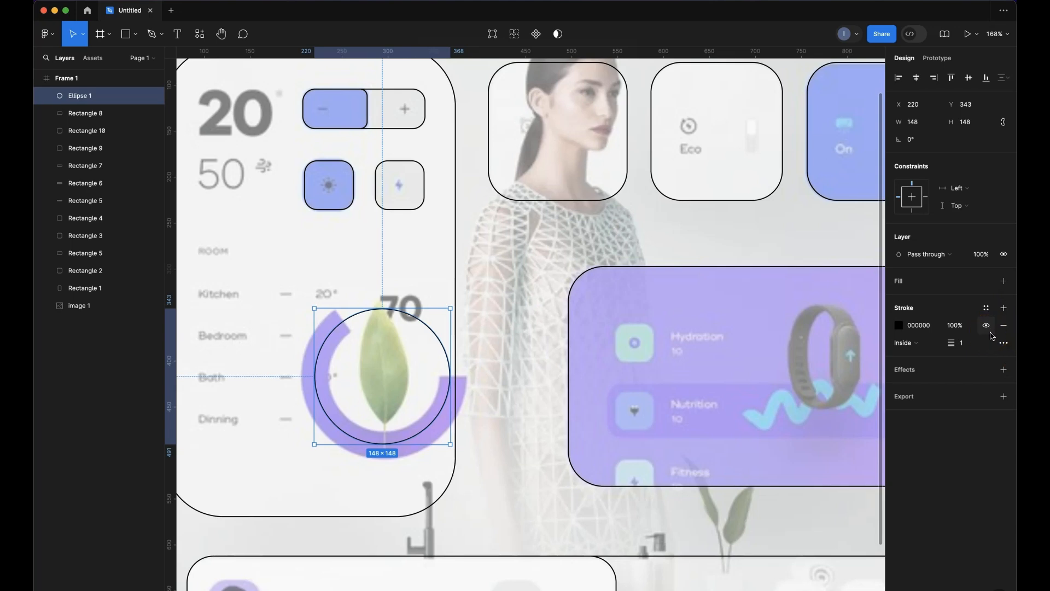
Reshape the circle into a 180 × 180 arc with an inside stroke of 30 and a 64.87% sweep matching the gauge
mouse_move(959, 341)
left_mouse_down()
mouse_move(1010, 338)
mouse_move(984, 336)
left_mouse_up()
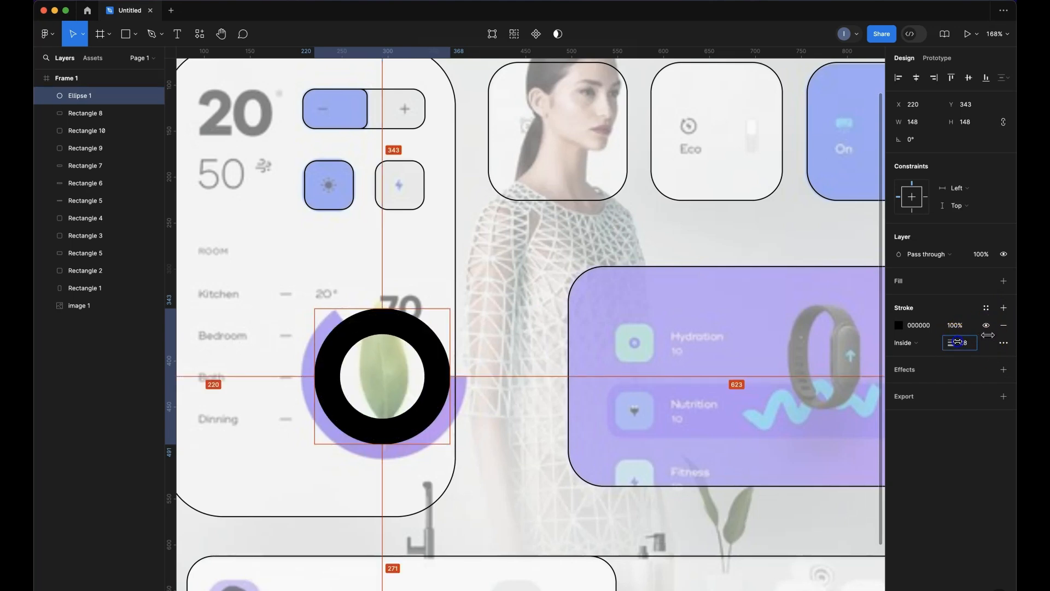
left_click(929, 344)
left_click(924, 330)
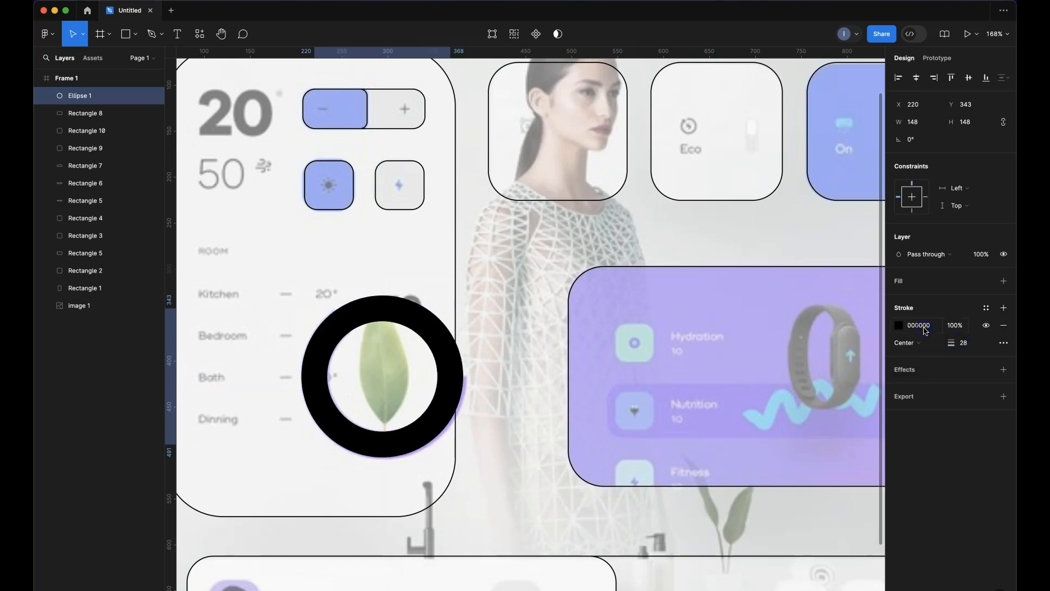
left_click_drag(444, 376, 418, 376)
key("ctrl+z")
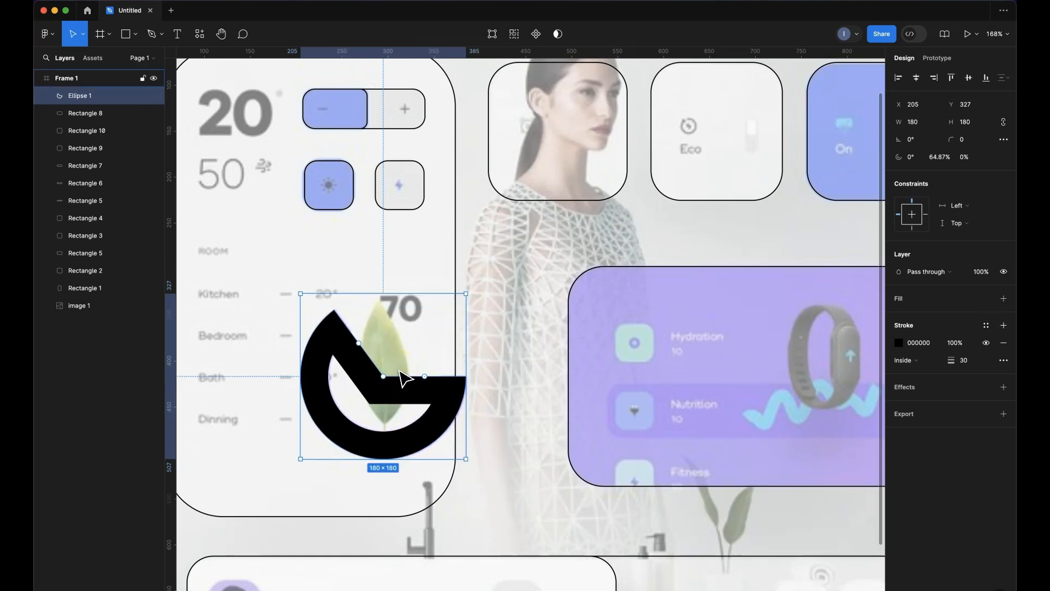
Edit the arc's vector points and delete its centre point to leave an open curve
left_click(384, 377)
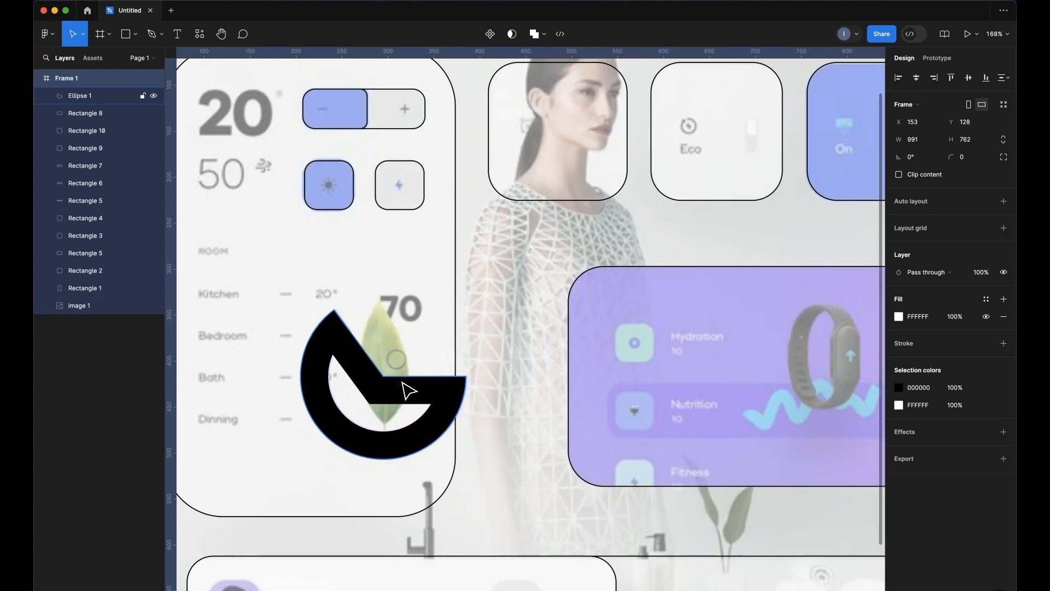
left_click(411, 265)
left_click(490, 34)
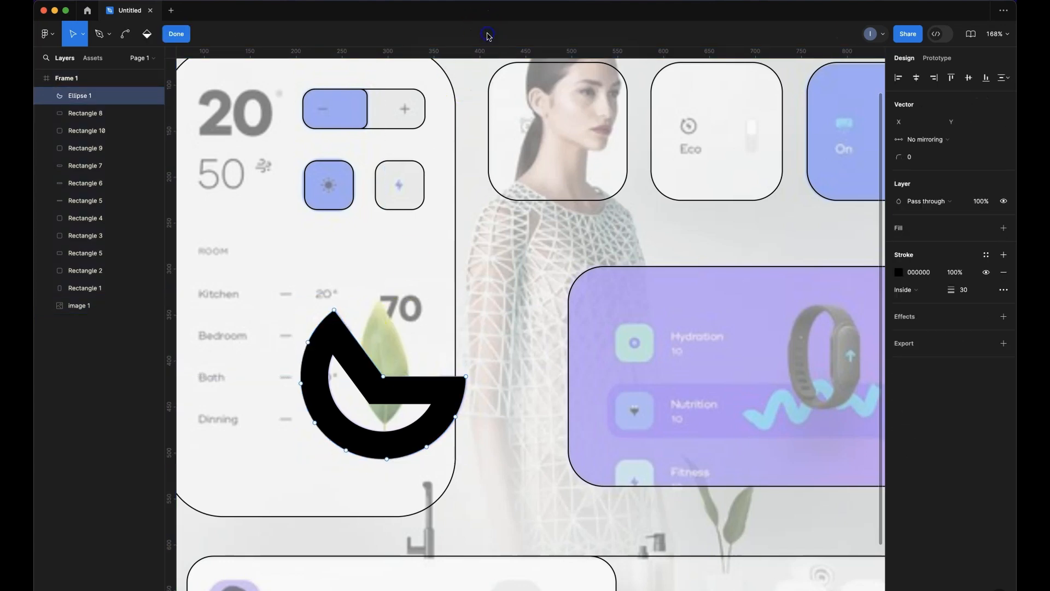
left_click(384, 376)
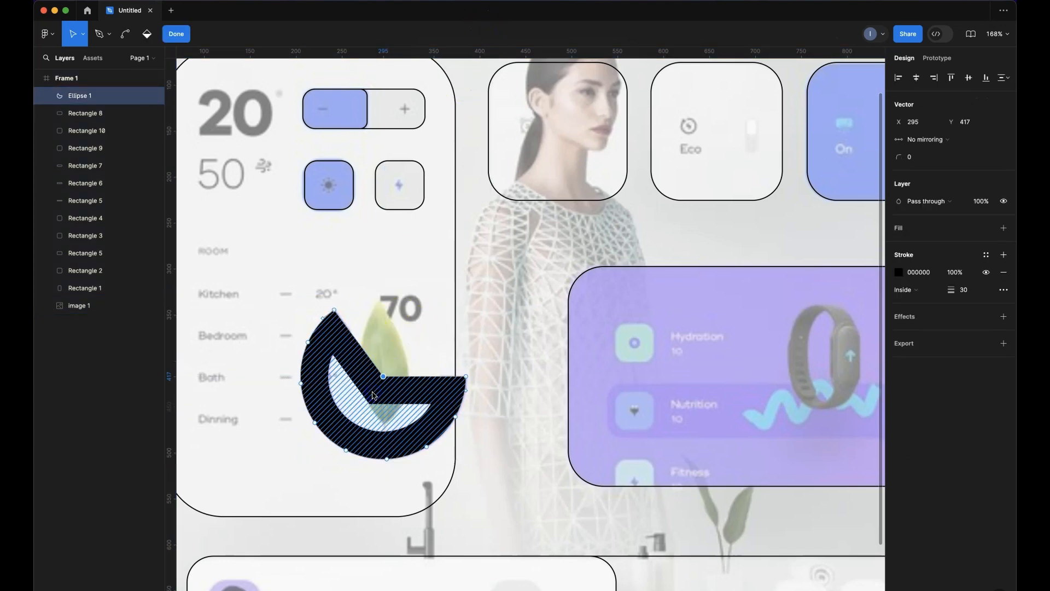
key("Delete")
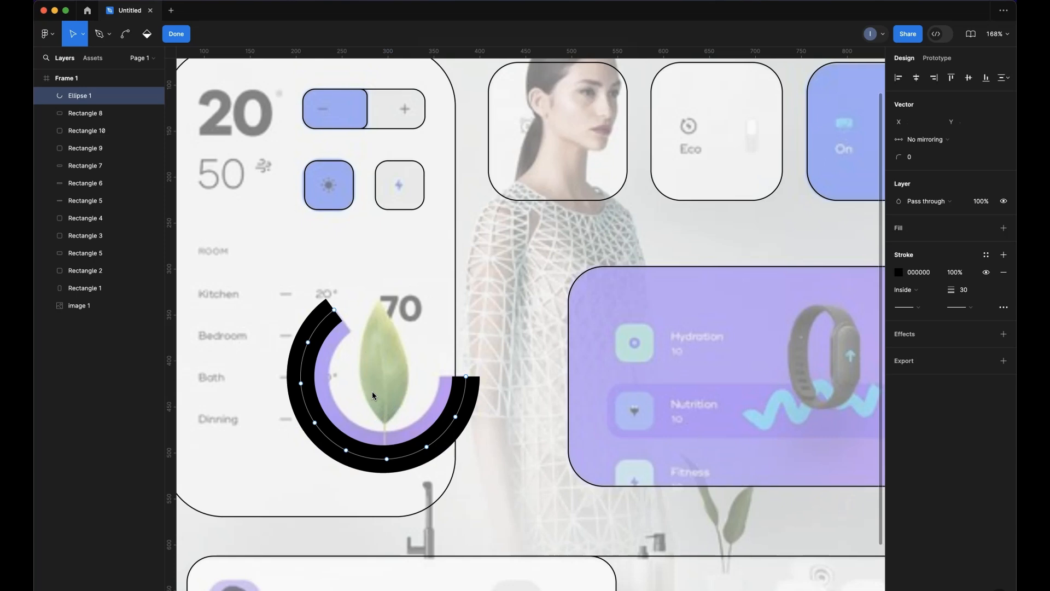
key("super")
key("Escape")
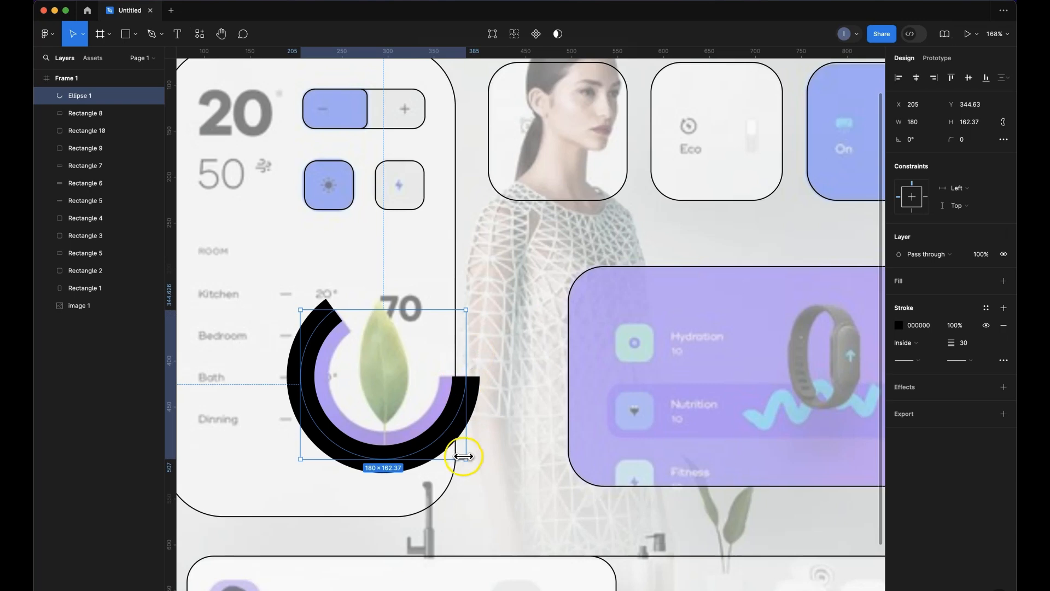
Scale the open arc down about its centre to about 152 × 136 so it covers the purple gauge
key("alt")
left_click_drag(464, 459, 442, 447)
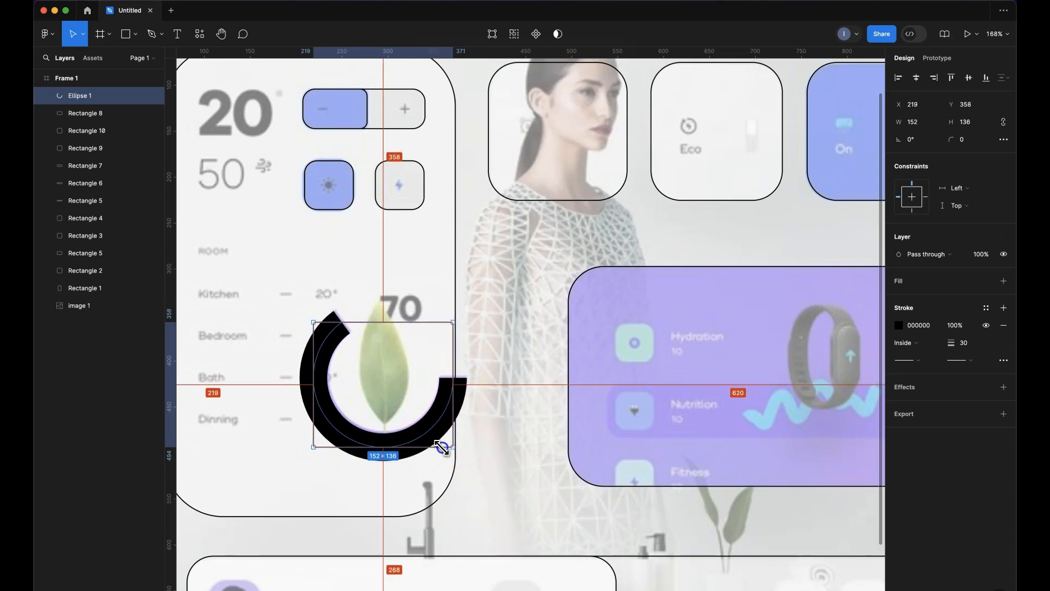
left_click_drag(442, 448, 451, 447)
left_click(425, 415)
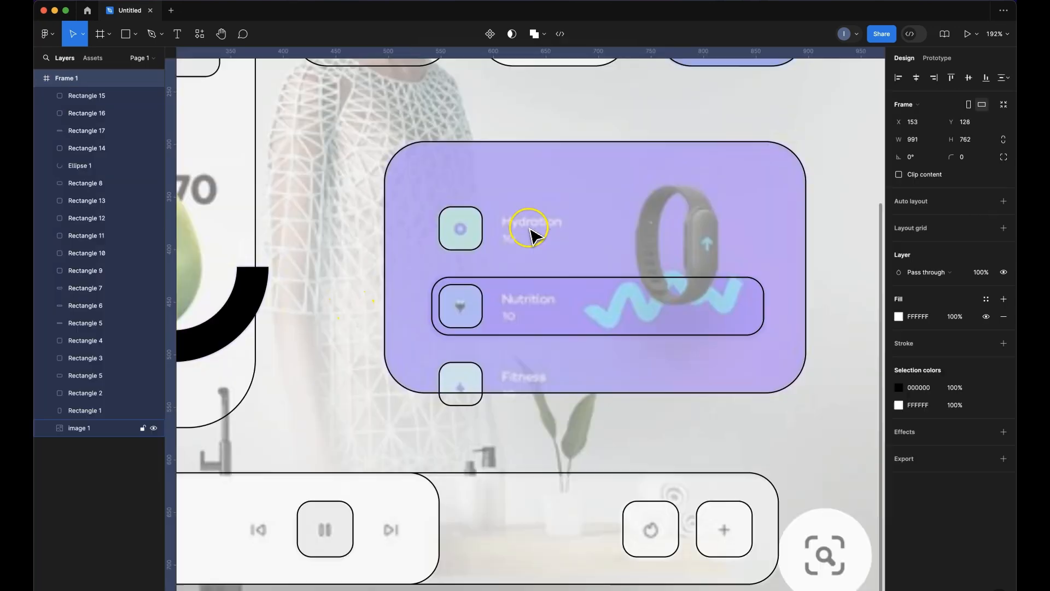
Add a text label reading Hydration over the first row of the purple card
key("t")
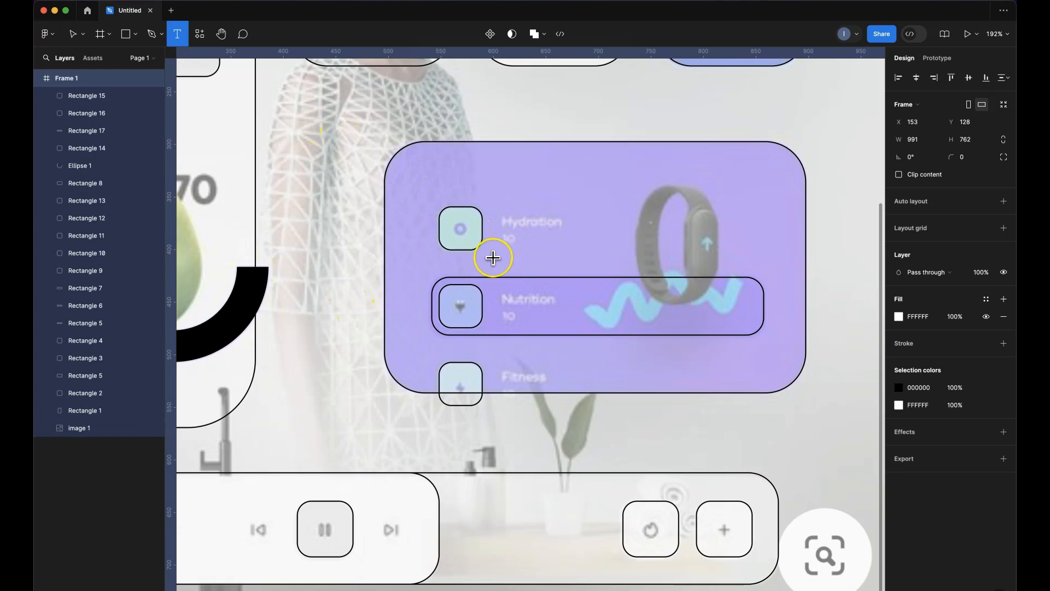
left_click(501, 226)
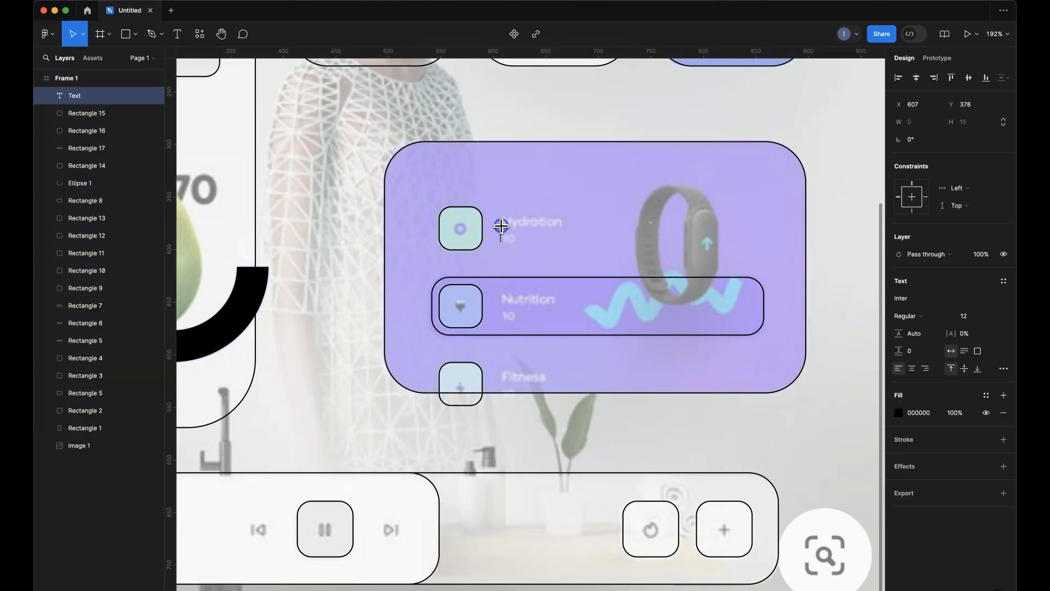
type("Hydration")
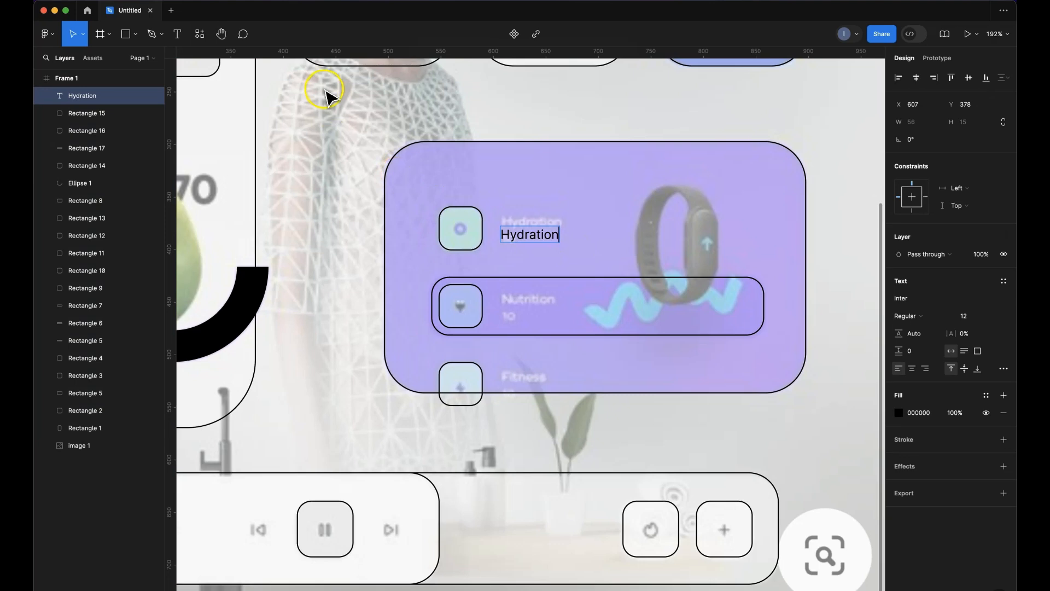
key("Escape")
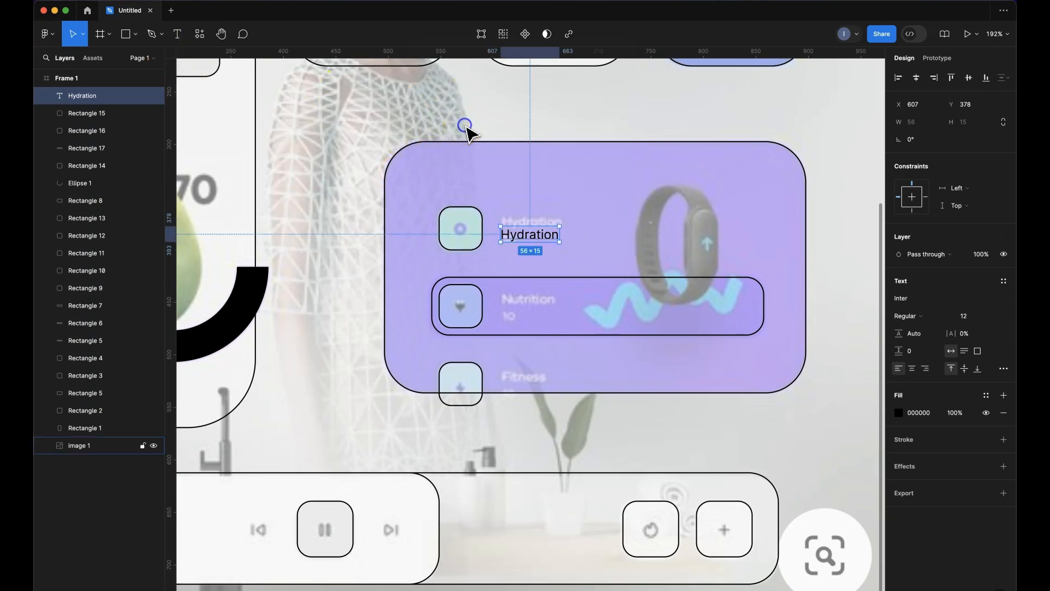
Duplicate the Hydration label onto the second row and change the copy's text to Nutrition
left_click_drag(546, 241, 550, 303)
double_click(549, 302)
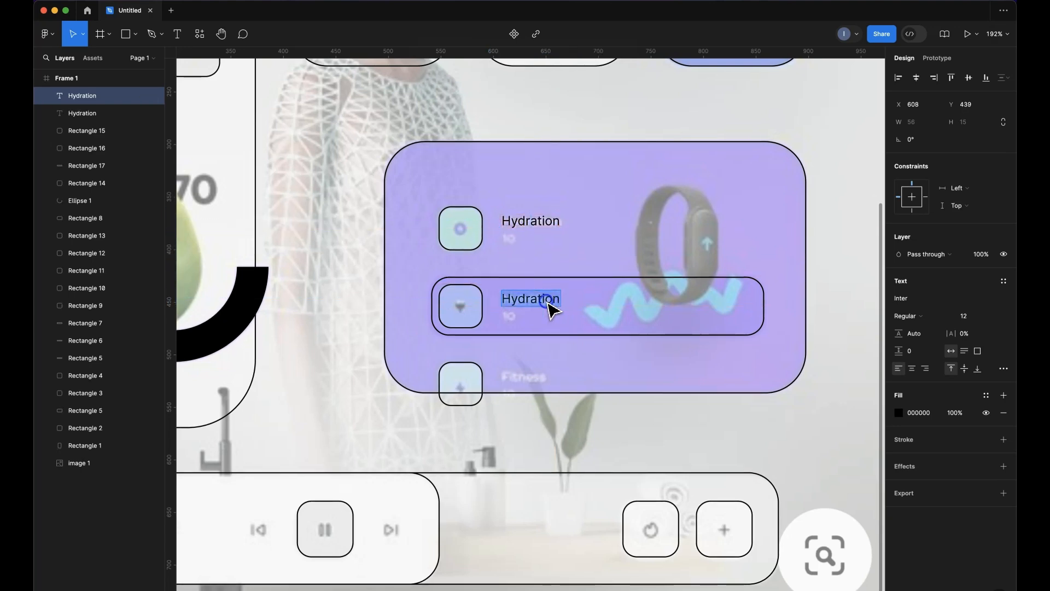
type("Nutri")
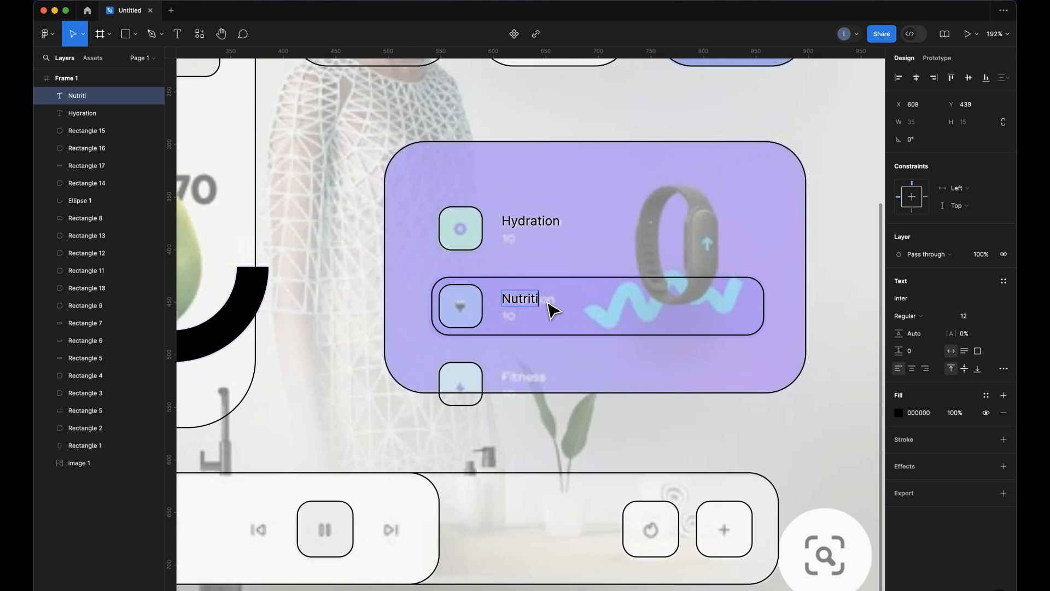
key("Escape")
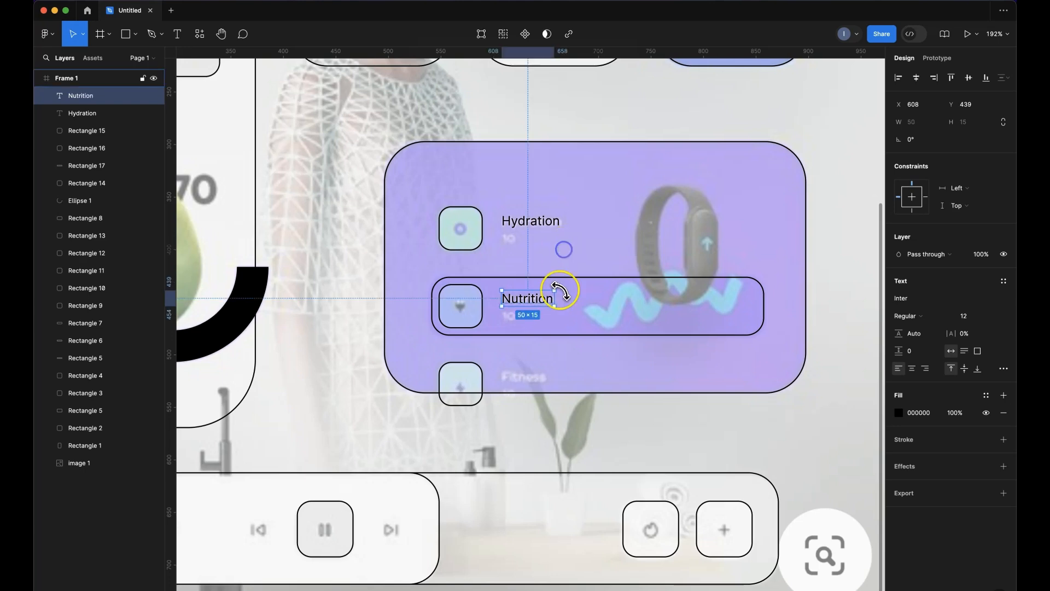
Duplicate the Nutrition label onto the third row and change the copy's text to Fitness
left_click_drag(548, 309, 549, 386)
double_click(545, 380)
type("Fitness")
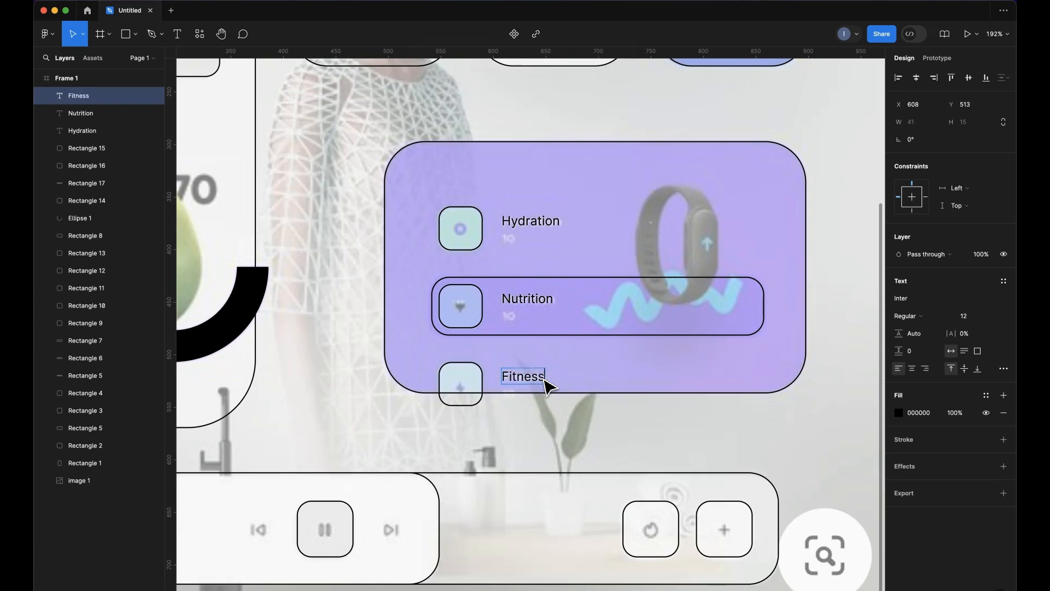
key("Escape")
left_click(550, 221)
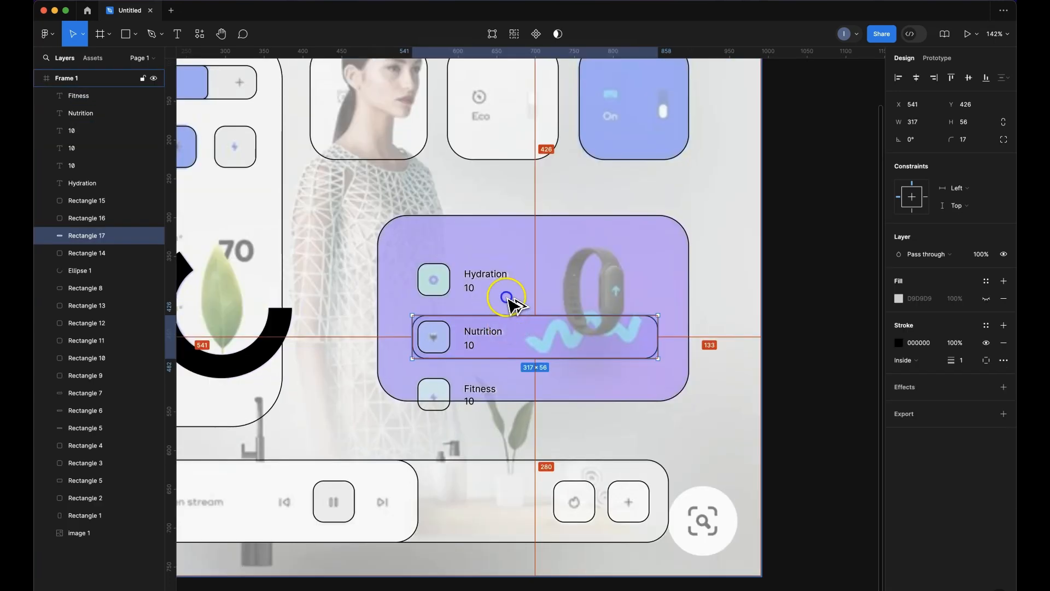
Duplicate the Nutrition row's rounded outline onto the Hydration row and onto the Fitness row
left_click_drag(506, 297, 508, 271)
scroll(516, 355, "up", 5)
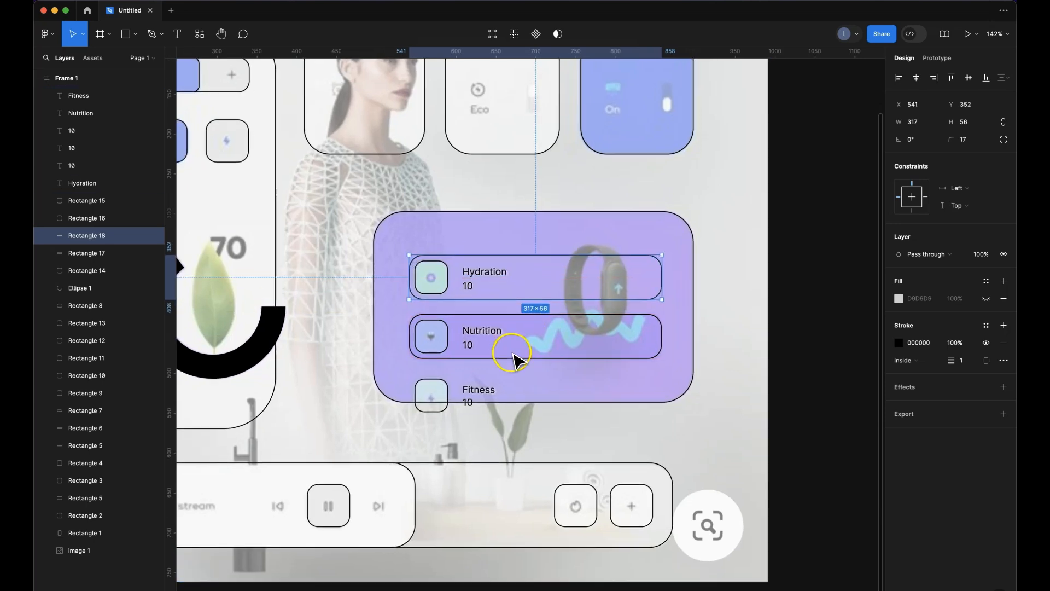
left_click(517, 366)
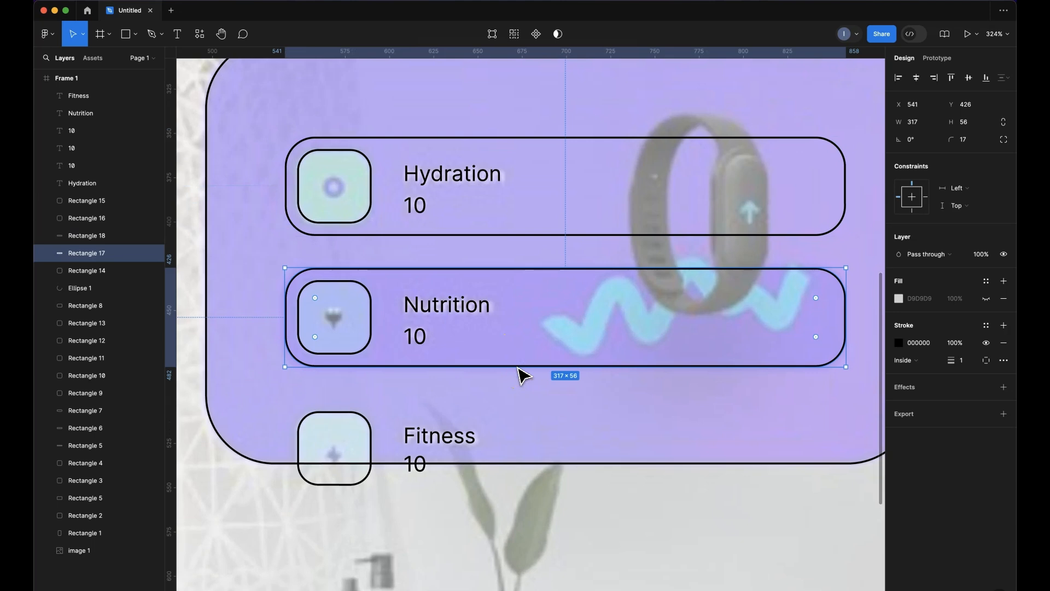
left_click_drag(521, 358, 509, 485)
left_click(499, 535)
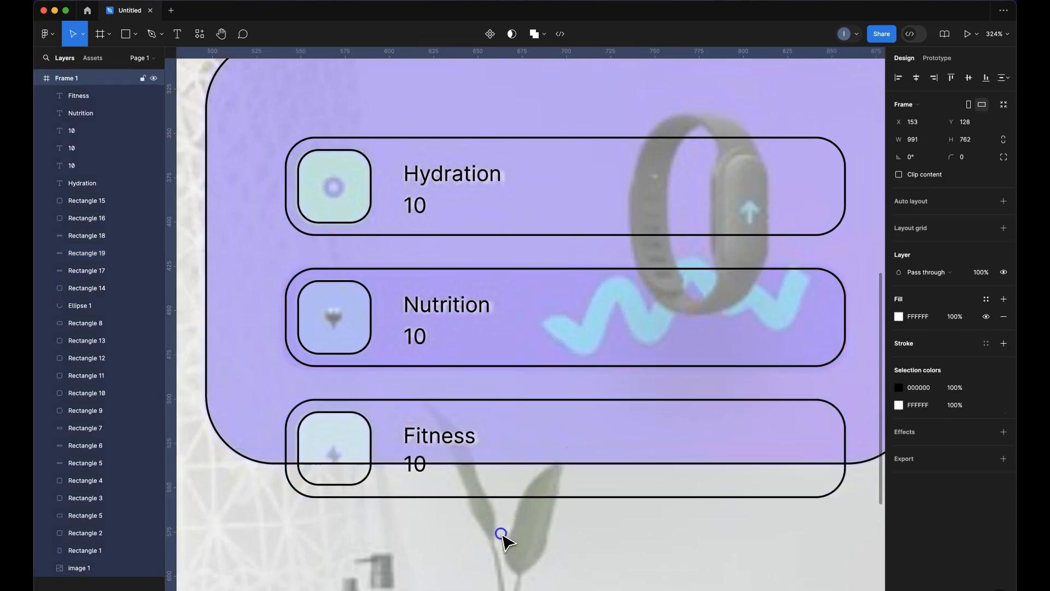
Group the Hydration row's outline, icon square, label and value 10
scroll(503, 541, "down", 3)
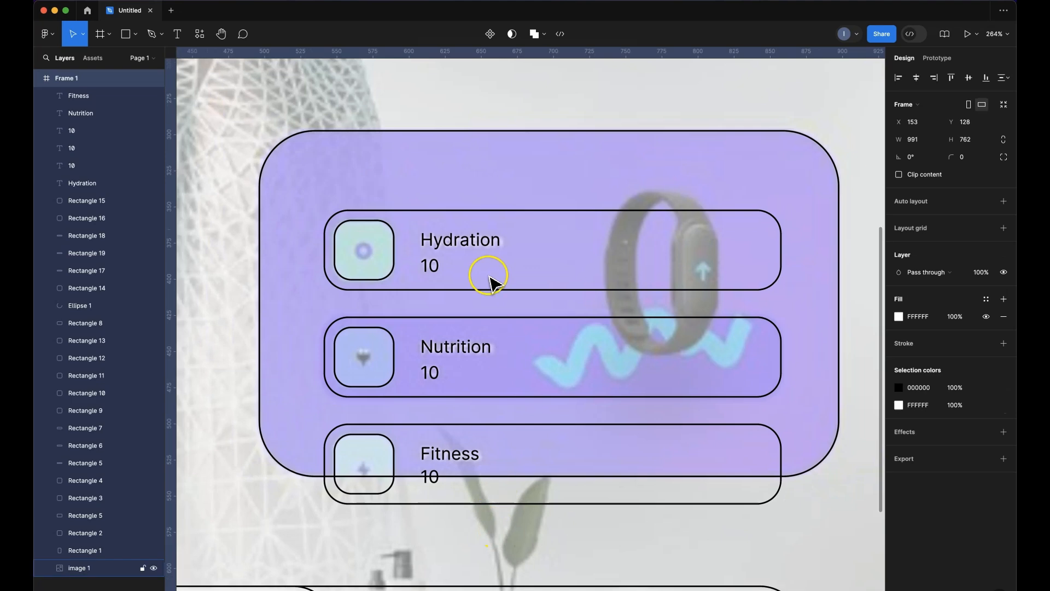
left_click(461, 287)
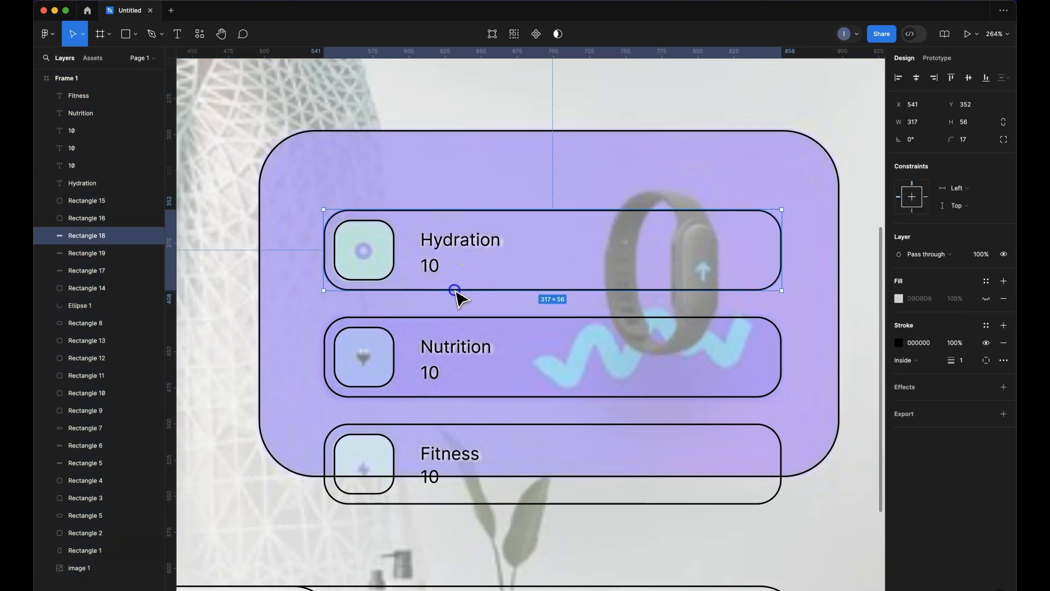
left_click(438, 267, "shift")
left_click(454, 247, "shift")
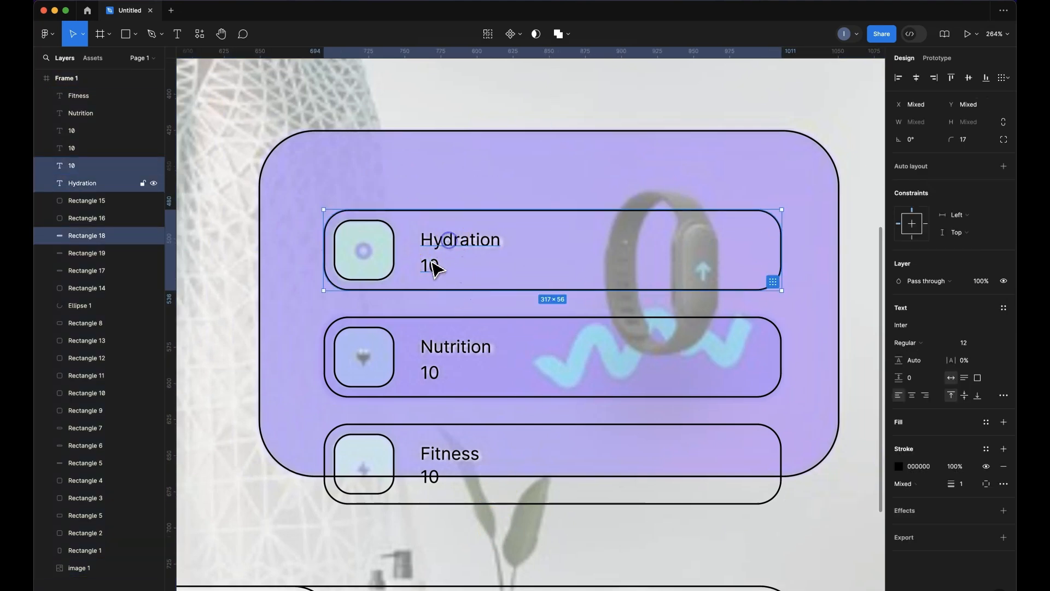
left_click(393, 264, "shift")
key("super+g")
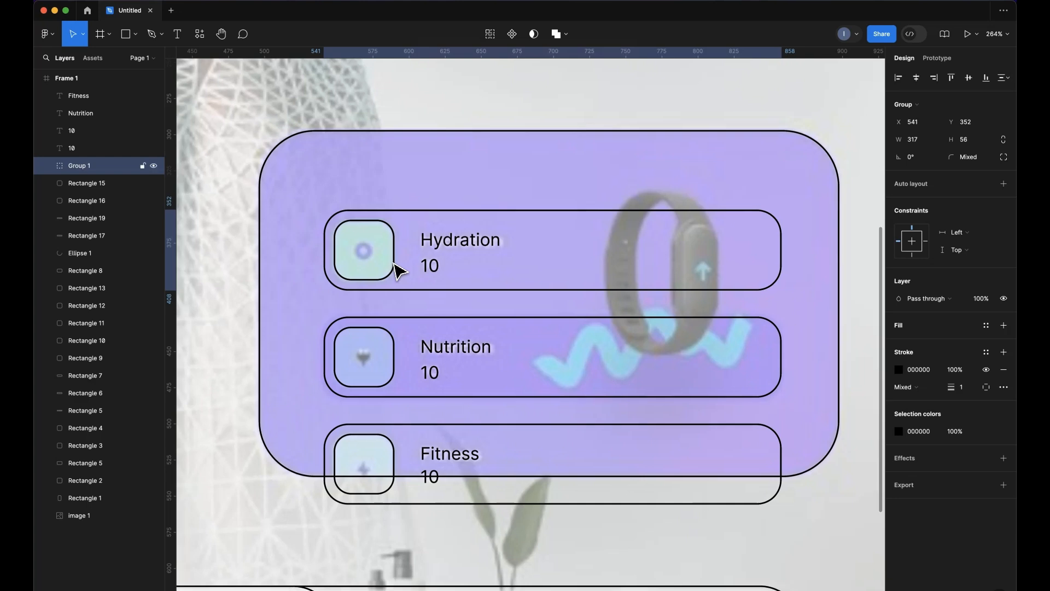
Group the Nutrition row's elements and the Fitness row's elements as two separate groups
left_click(515, 425, "shift")
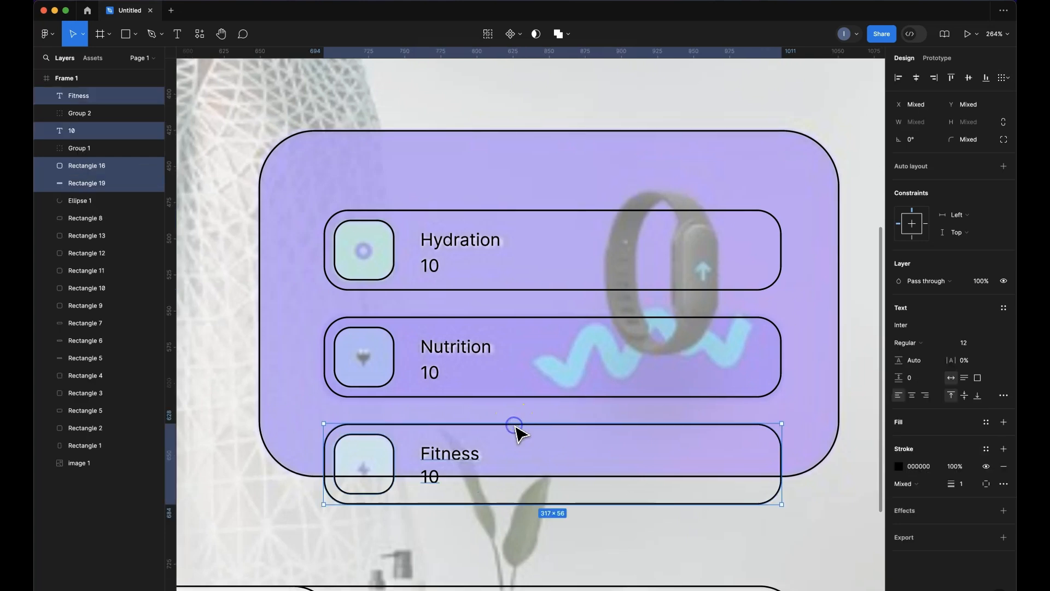
key("super+g")
left_click(507, 545)
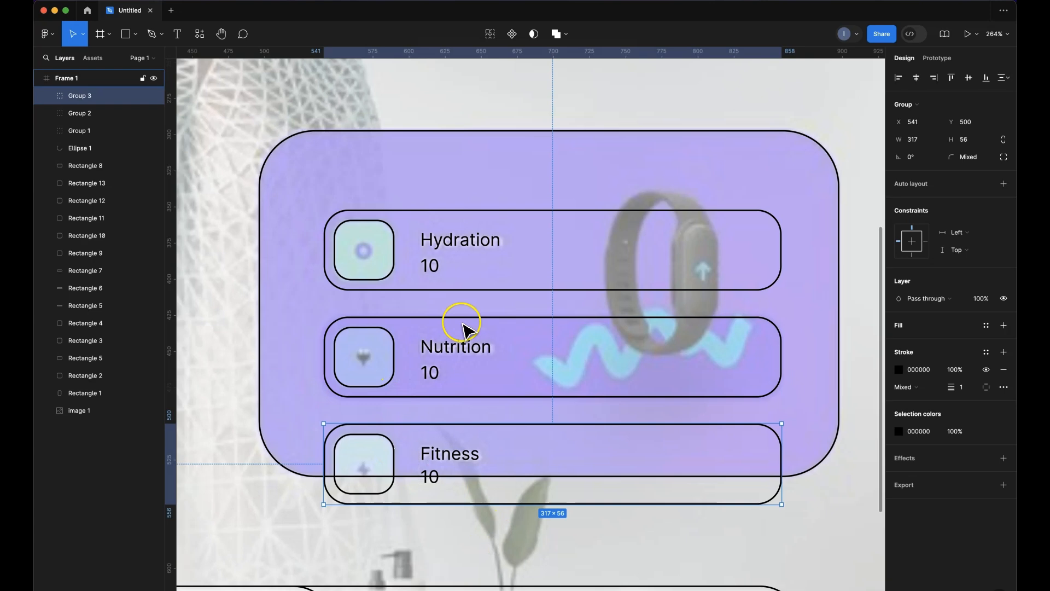
Combine the three row groups into a vertical auto layout with a gap of 18
left_click(480, 249)
left_click(464, 358, "shift")
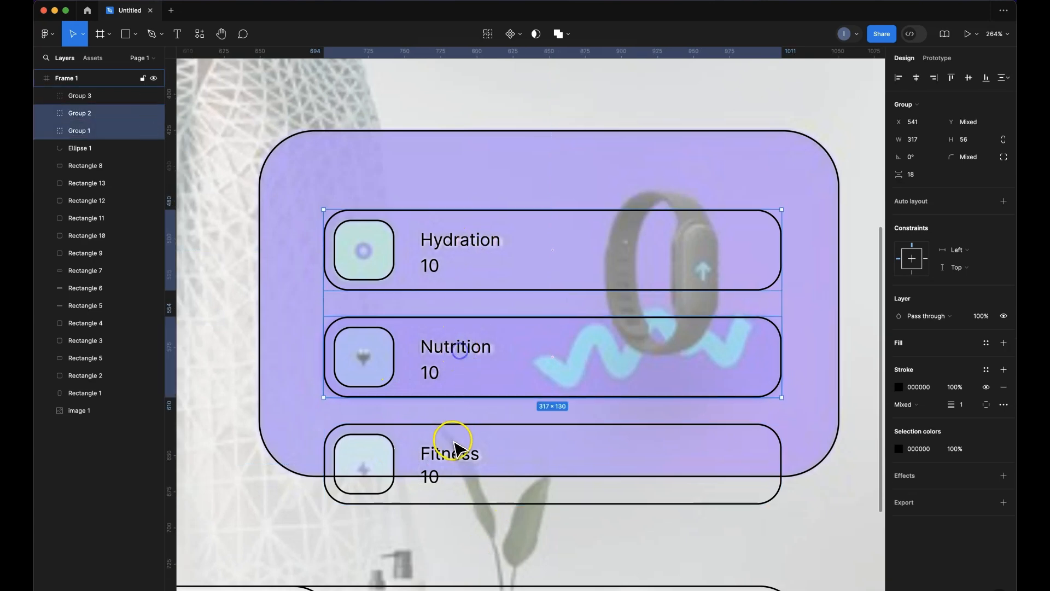
left_click(452, 461, "shift")
key("shift+a")
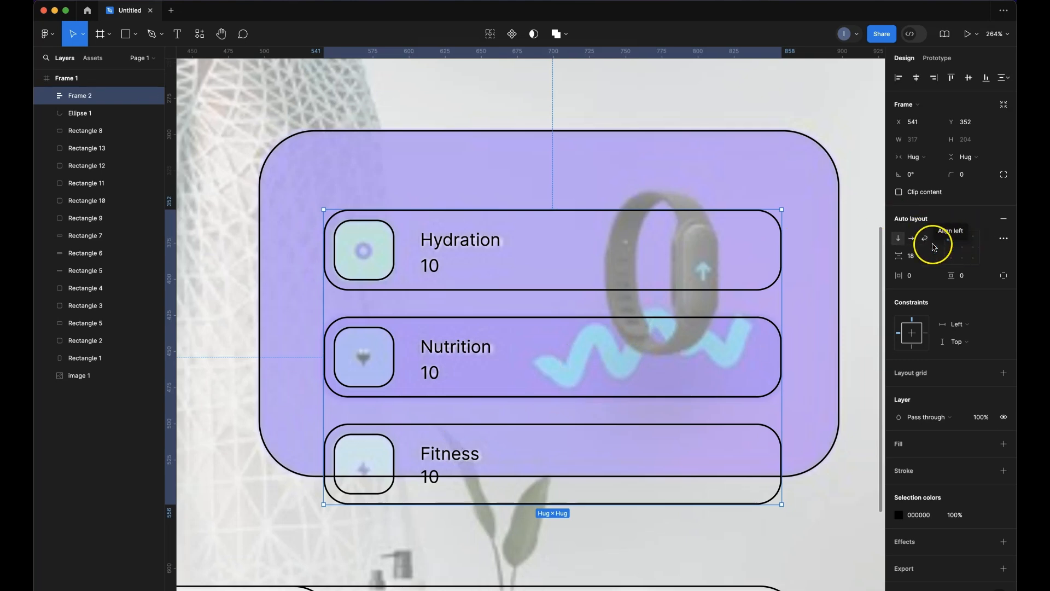
left_click(899, 239)
left_click_drag(901, 256, 906, 256)
left_click_drag(889, 254, 901, 256)
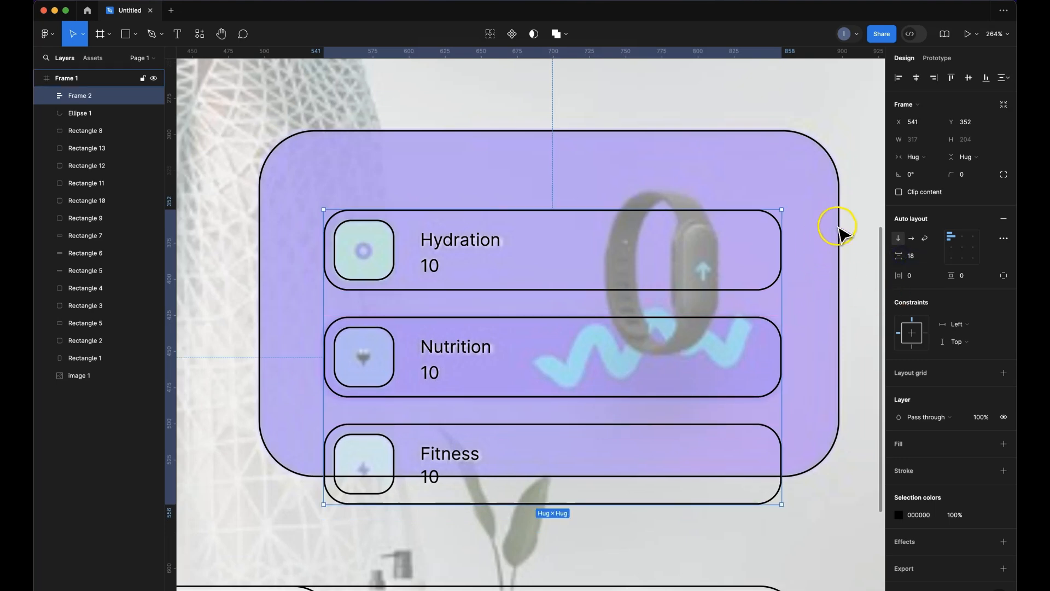
left_click(869, 175)
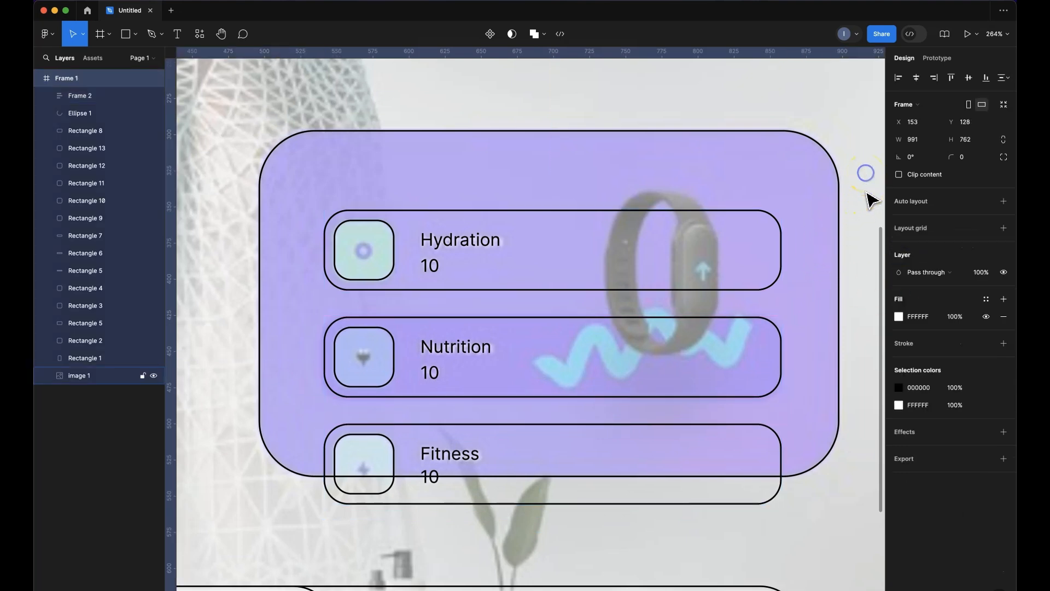
Rename the three row groups as item3-fitness, item2-nutrition and item1-hydration
scroll(790, 192, "down", 5)
left_click(721, 290)
double_click(699, 286)
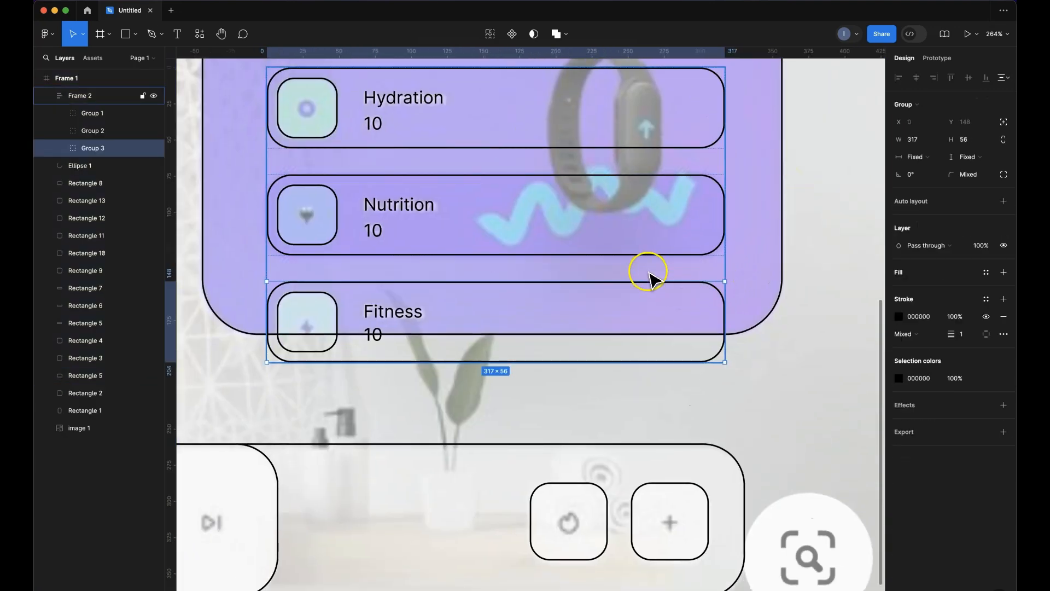
scroll(651, 279, "up", 2)
scroll(651, 279, "left", 2)
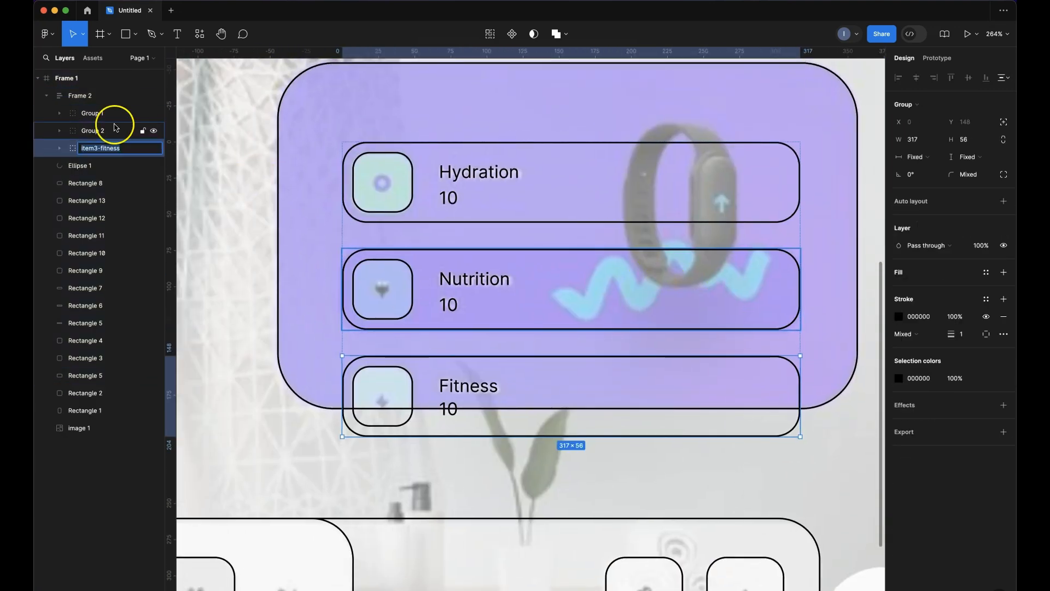
left_click(106, 134)
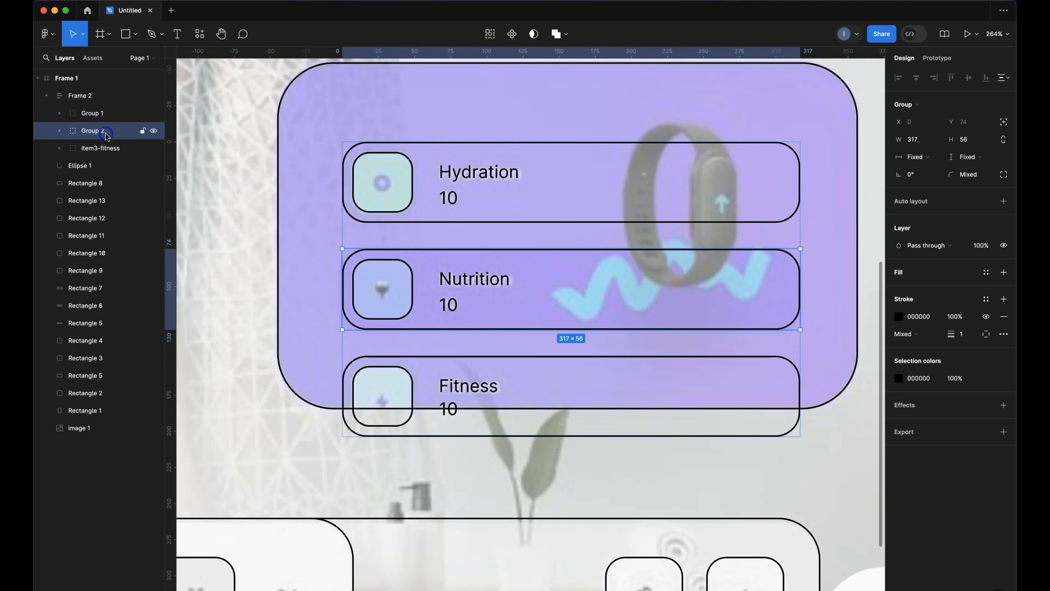
double_click(104, 132)
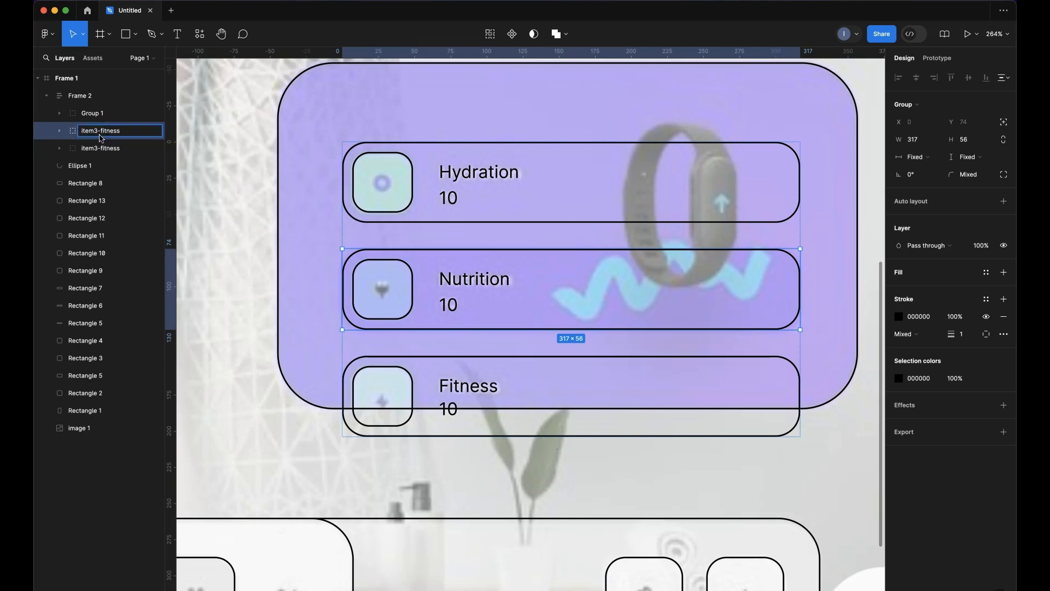
left_click(96, 115)
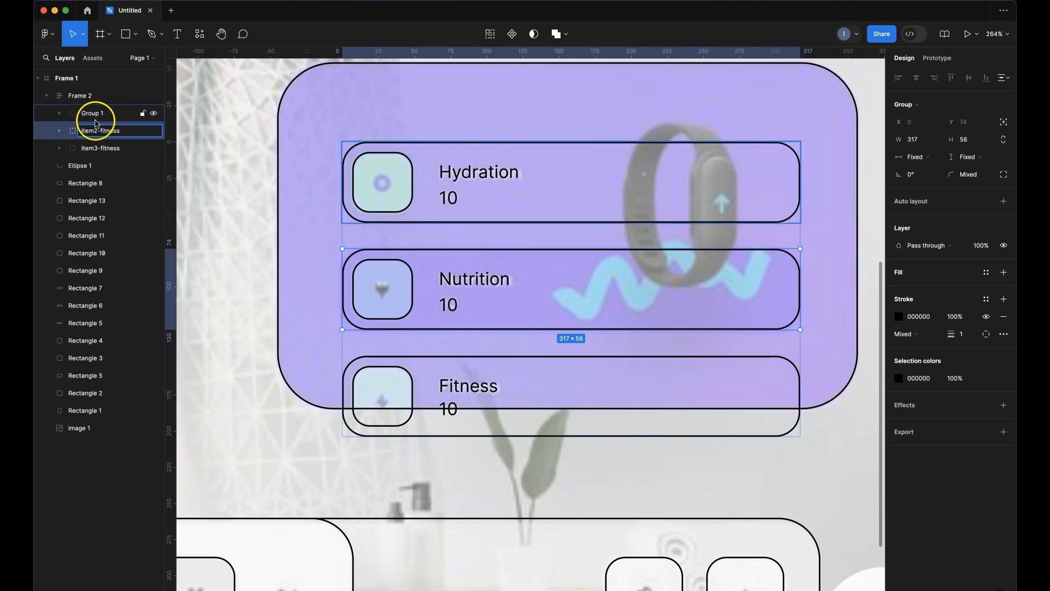
double_click(96, 117)
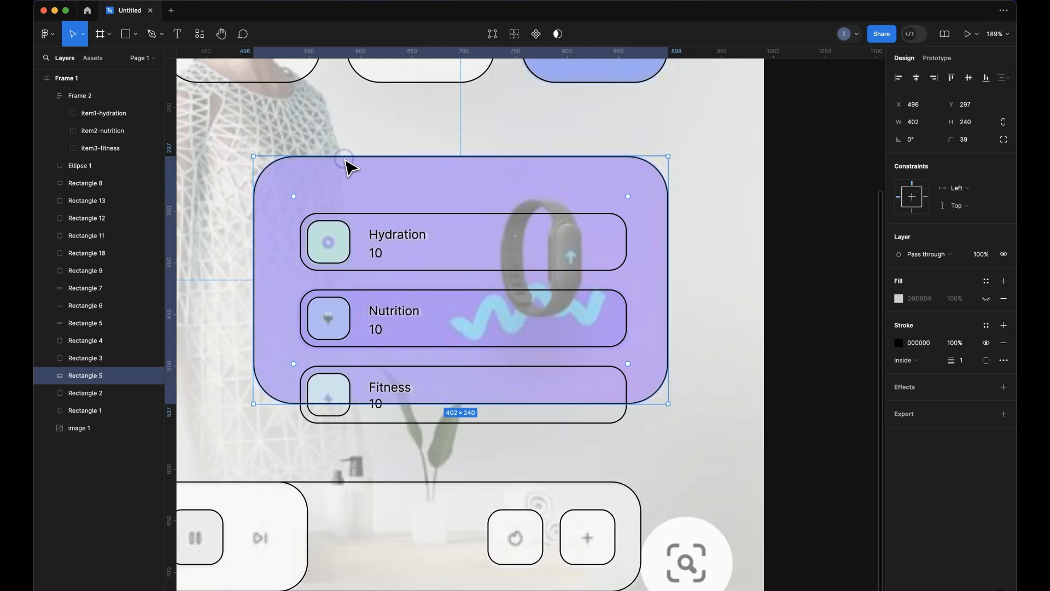
Group the purple card's rectangle with the auto-layout frame of rows and expand the new group's contents
left_click(359, 214, "shift")
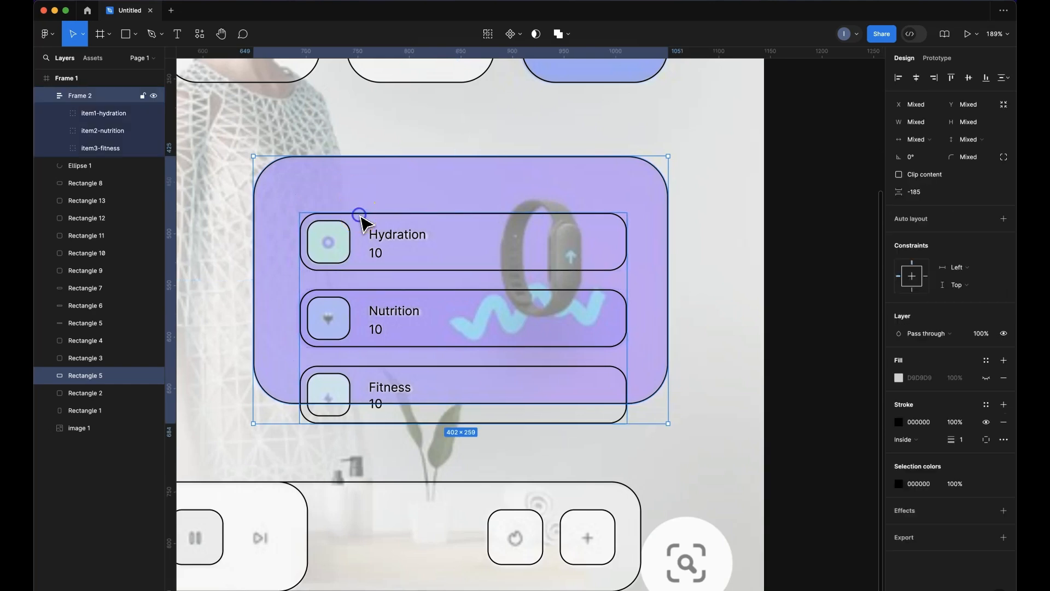
key("super+g")
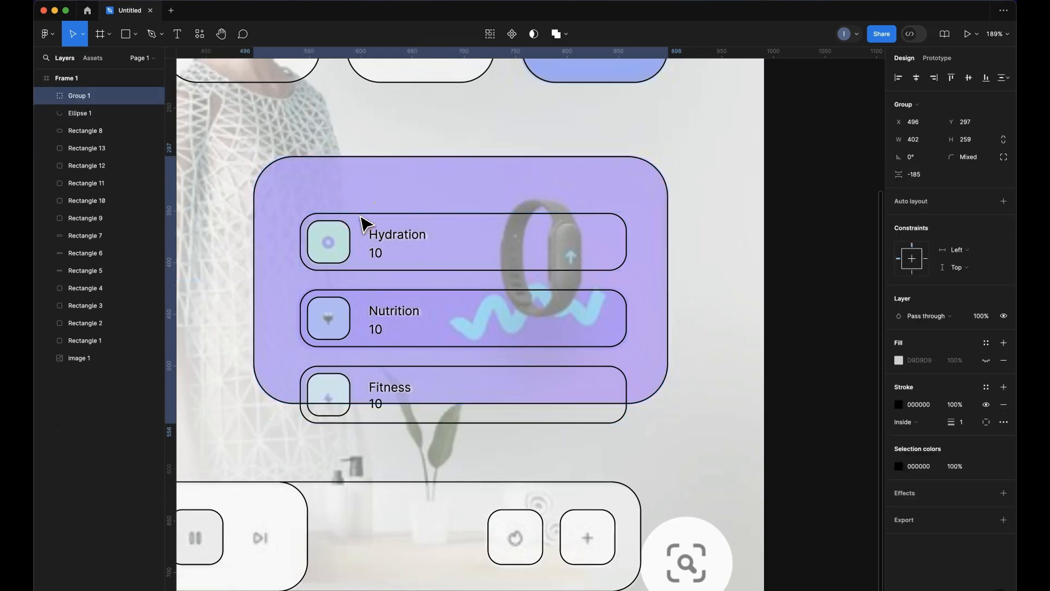
left_click(47, 96)
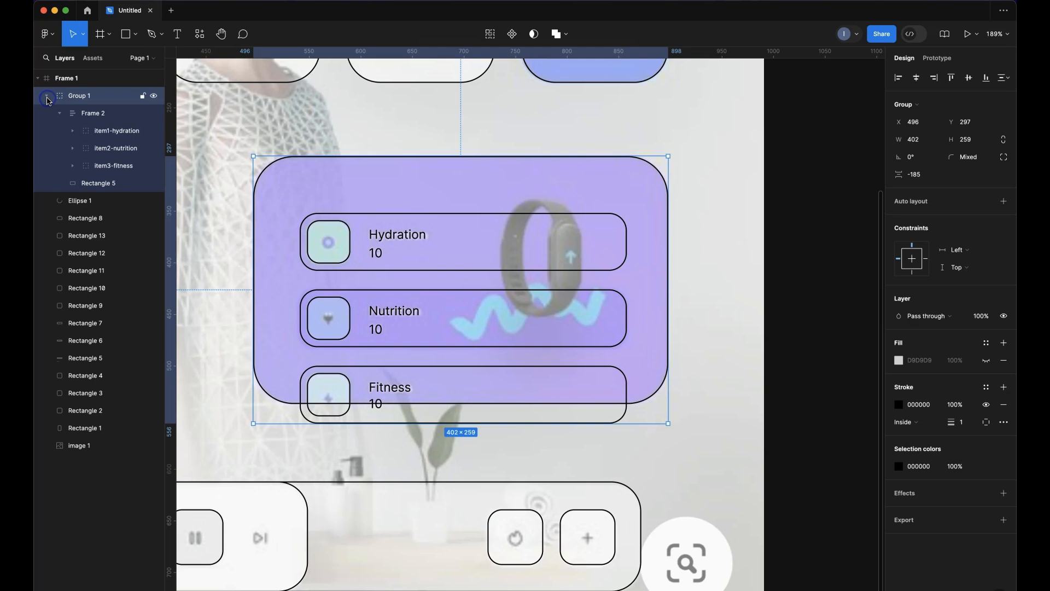
Rename the auto-layout frame as list and its parent group as watch group
left_click(96, 116)
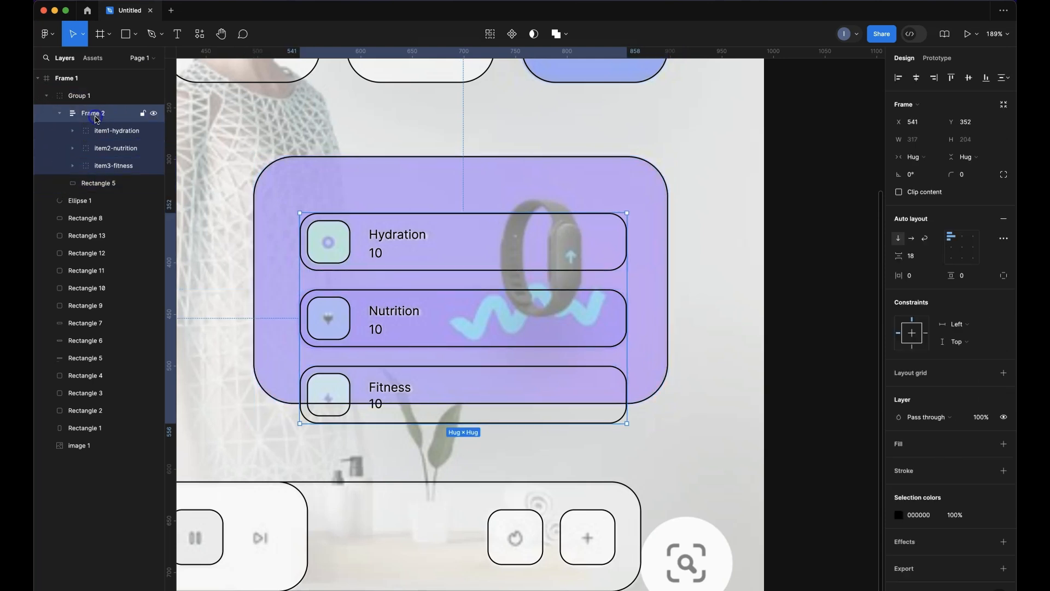
left_click(112, 189)
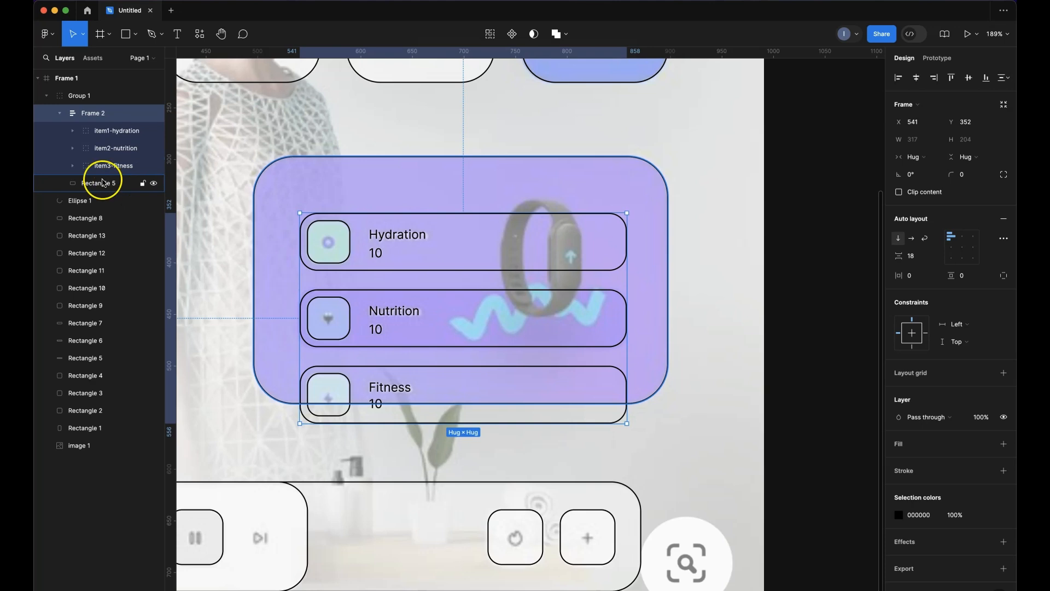
left_click(60, 113)
left_click(59, 113)
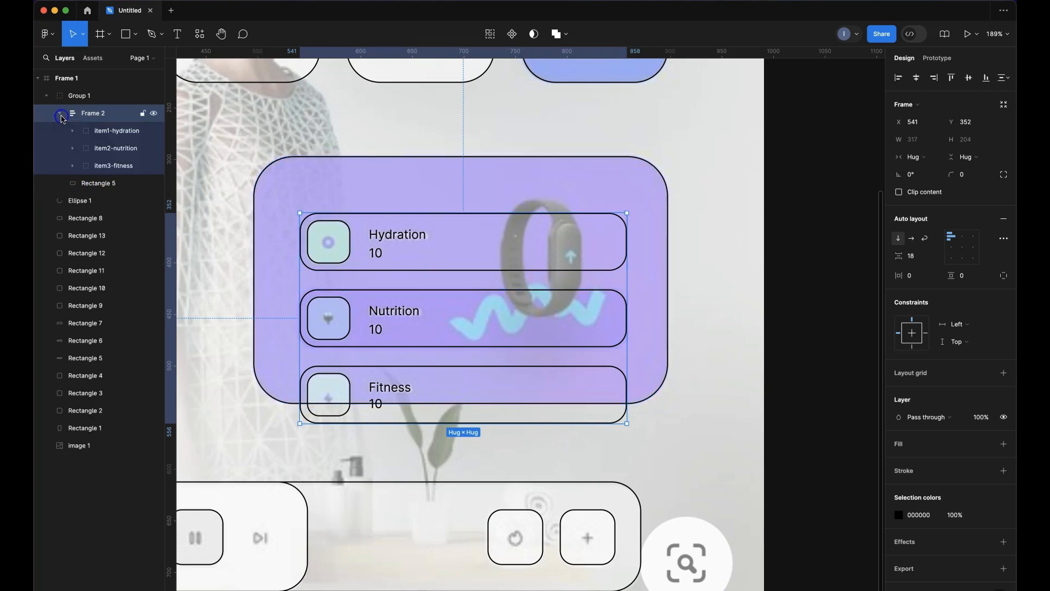
left_click(108, 187)
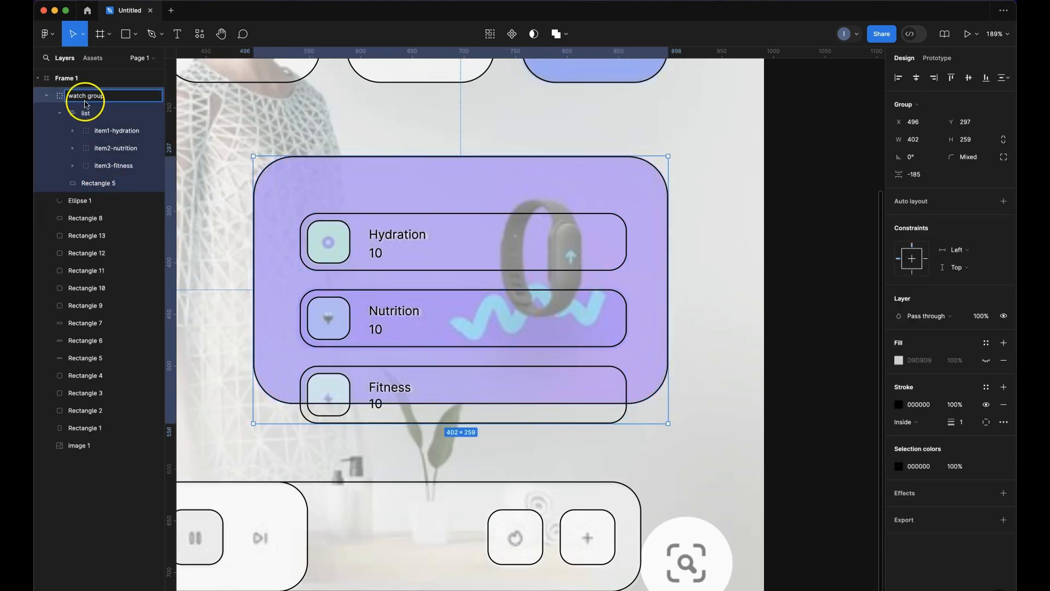
key("Return")
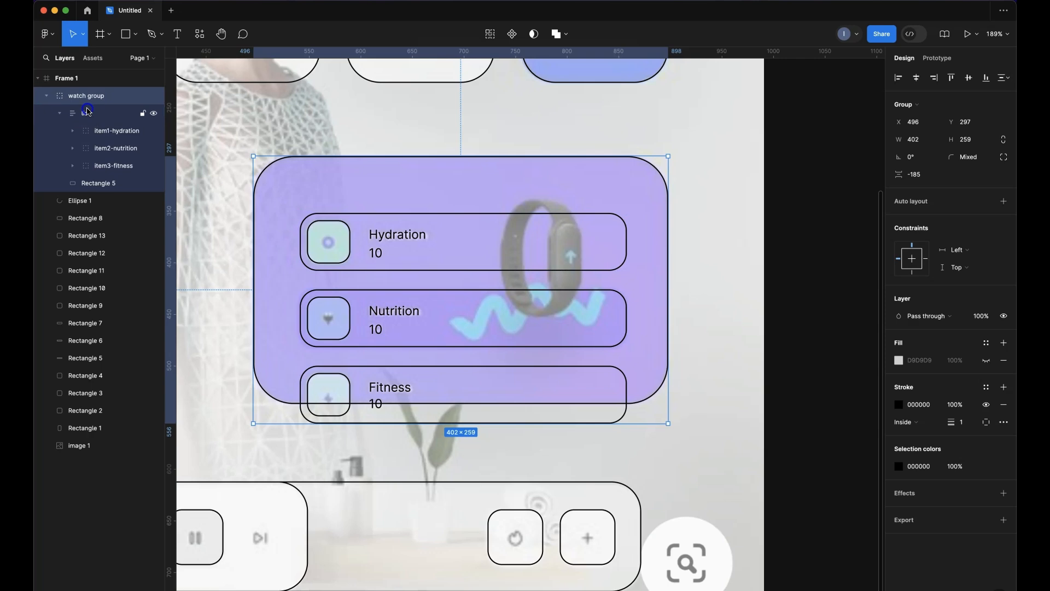
Collapse the list frame and duplicate the purple card's rectangle in place inside the watch group
left_click(79, 112)
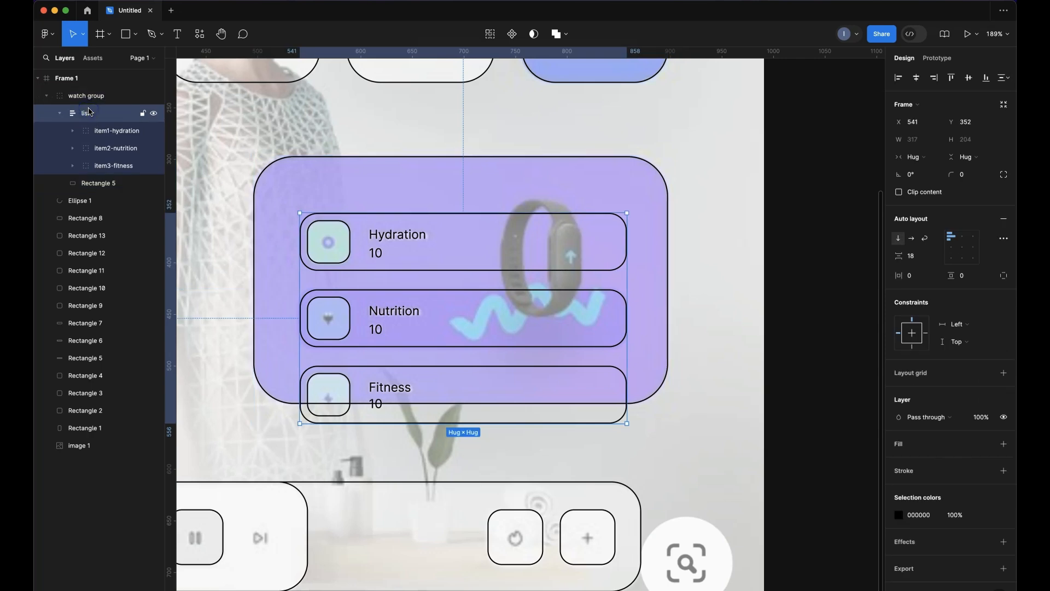
left_click(61, 114)
left_click(84, 132)
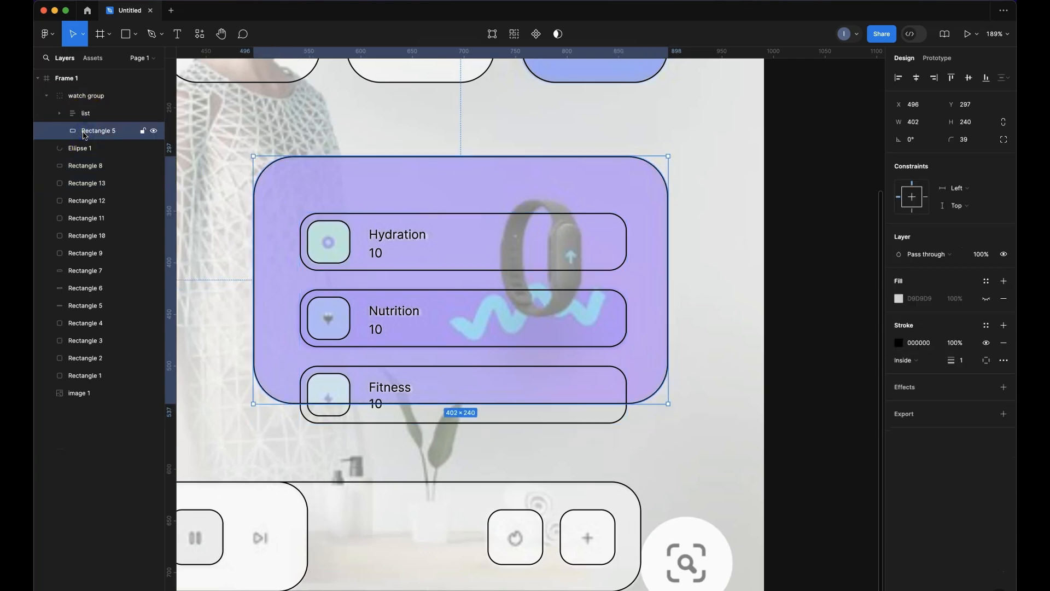
key("super+d")
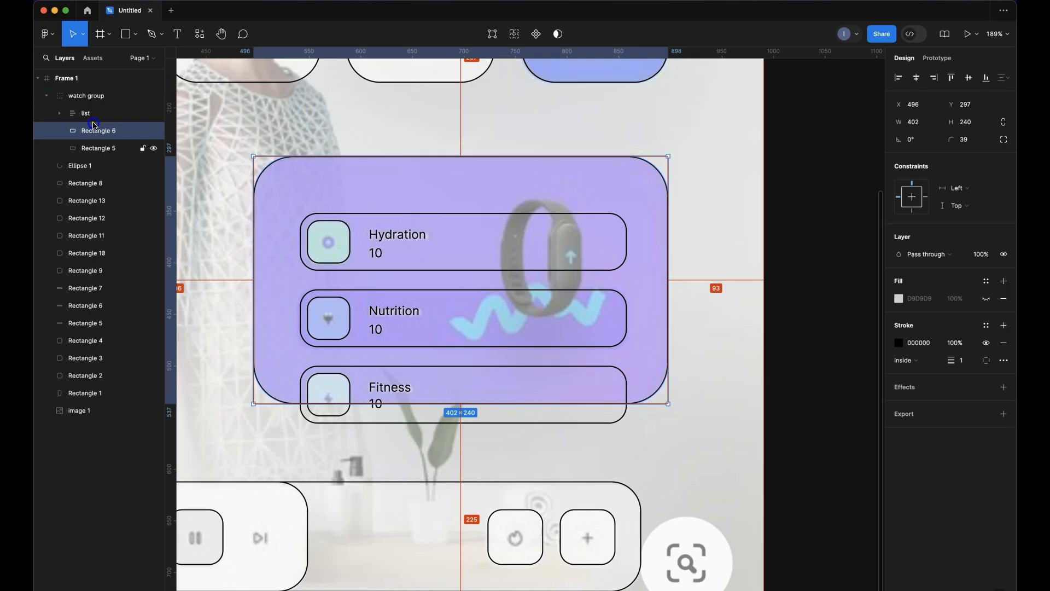
Remove the stroke from the lower of the two card rectangles and turn on its fill
left_click(109, 148)
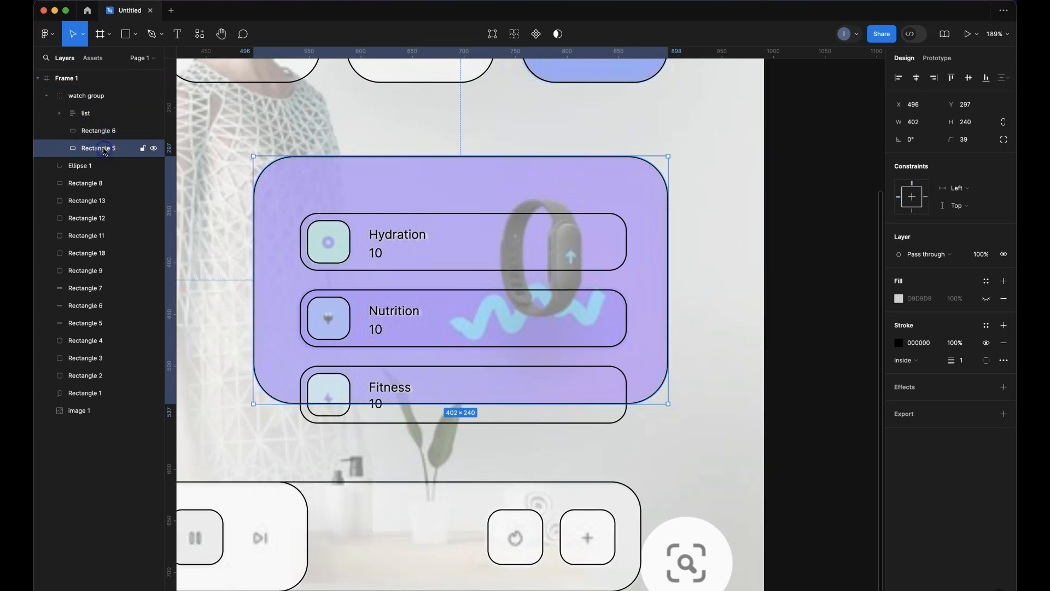
left_click(1004, 342)
left_click(986, 299)
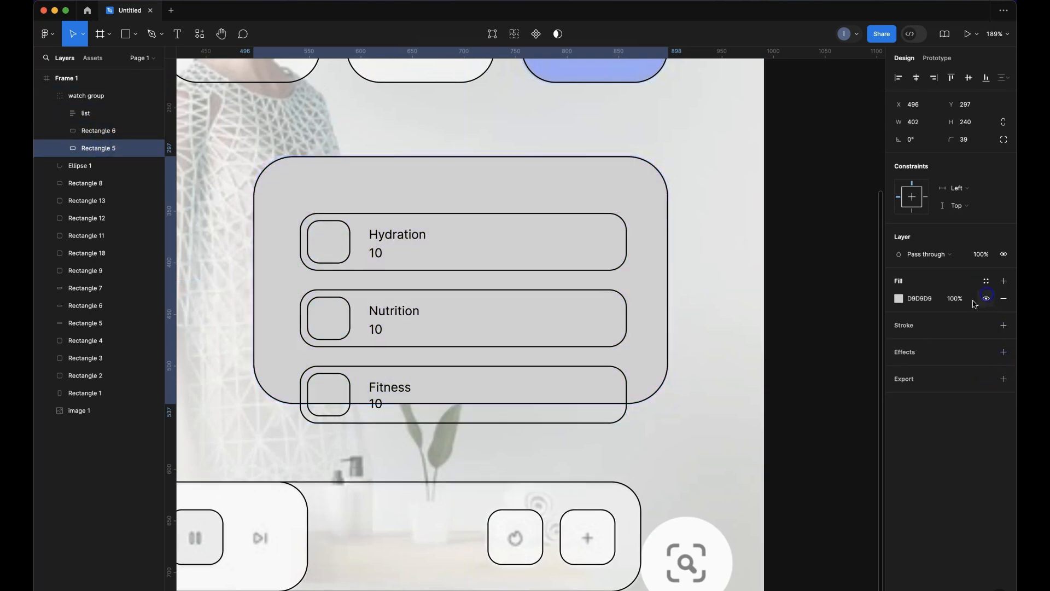
Set the lower card rectangle's fill to black (000000) and use it as a mask within the watch group
left_click(899, 299)
left_click(769, 556)
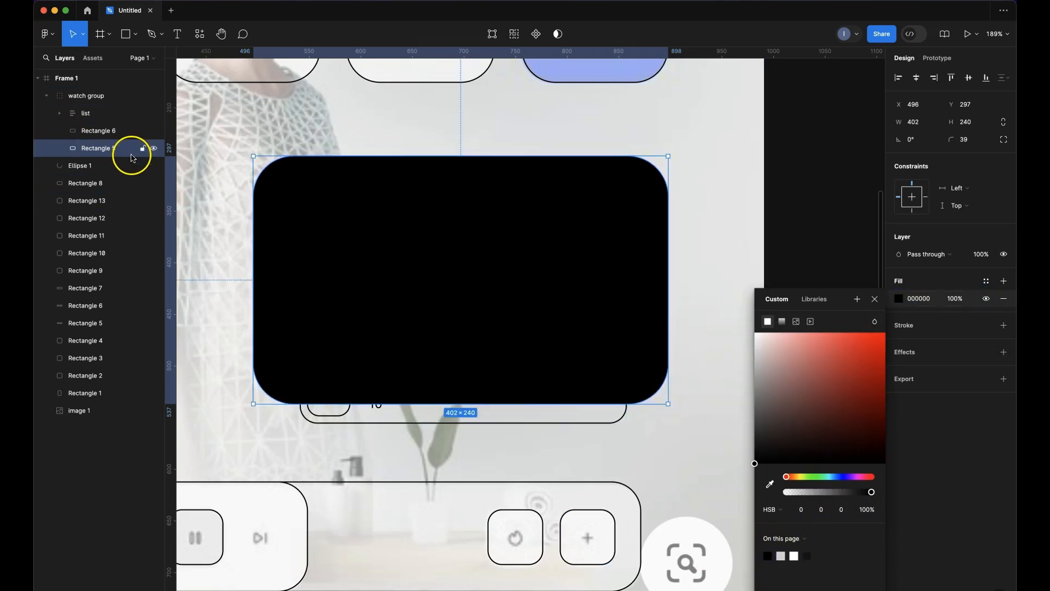
right_click(127, 148)
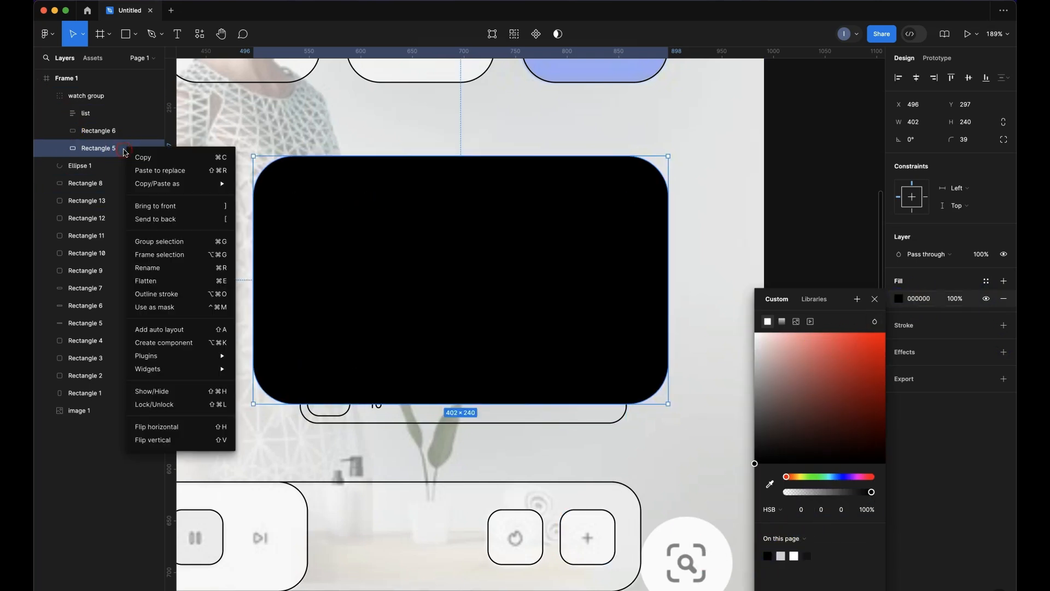
left_click(152, 308)
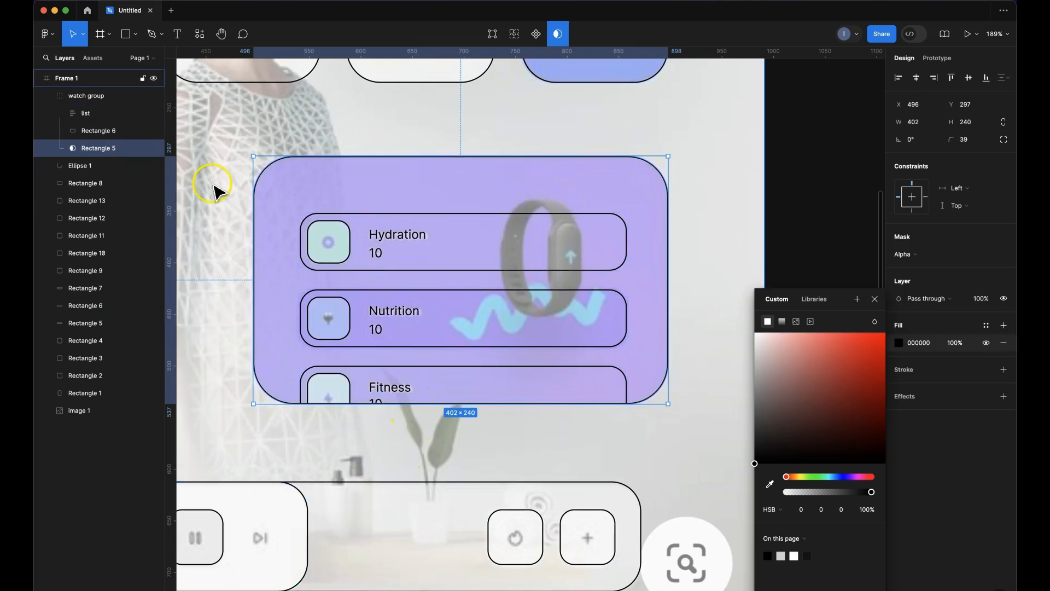
Restore the faded reference image's fill opacity to 100%
left_click(90, 133)
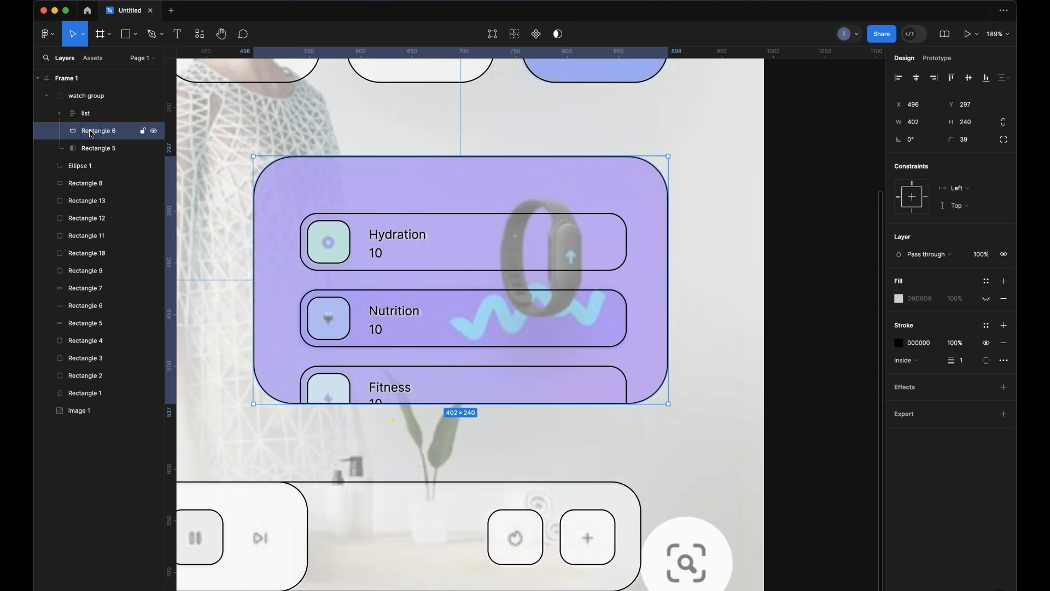
scroll(290, 209, "down", 5)
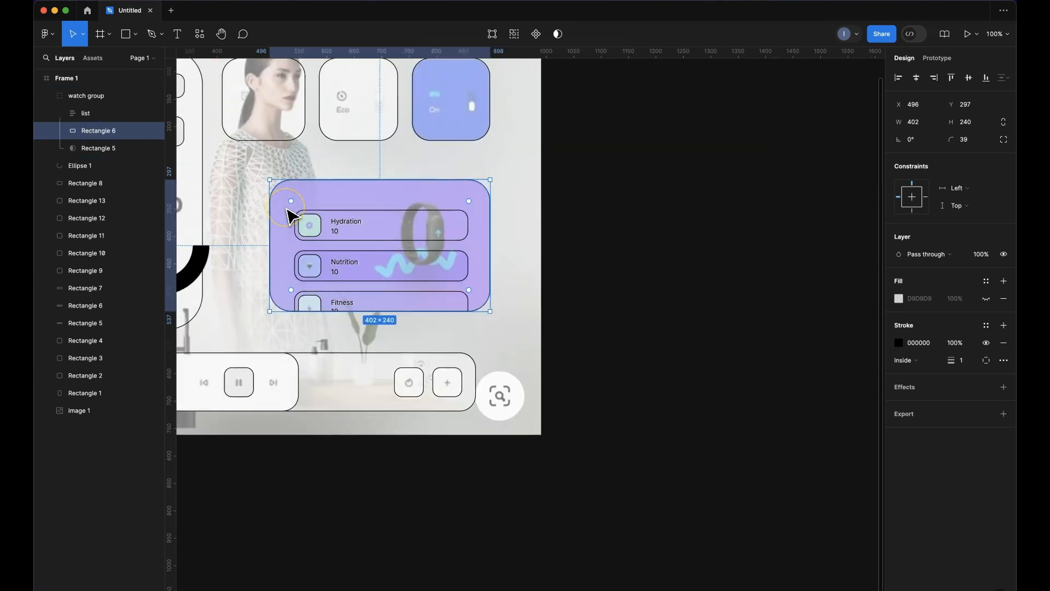
scroll(289, 210, "left", 3)
scroll(289, 210, "up", 1)
left_click(385, 221)
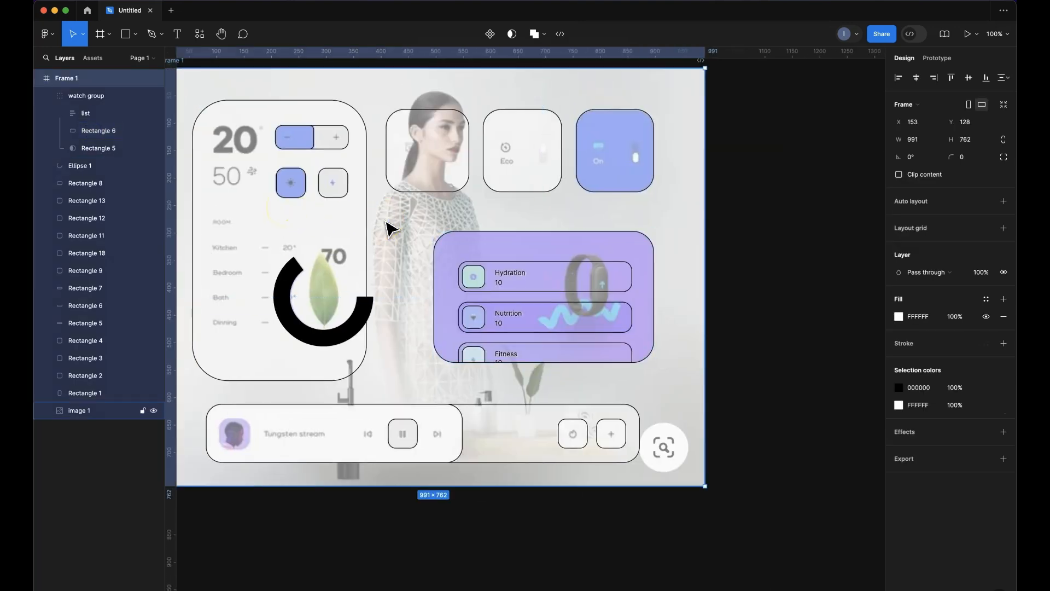
left_click(340, 96)
left_click(345, 98)
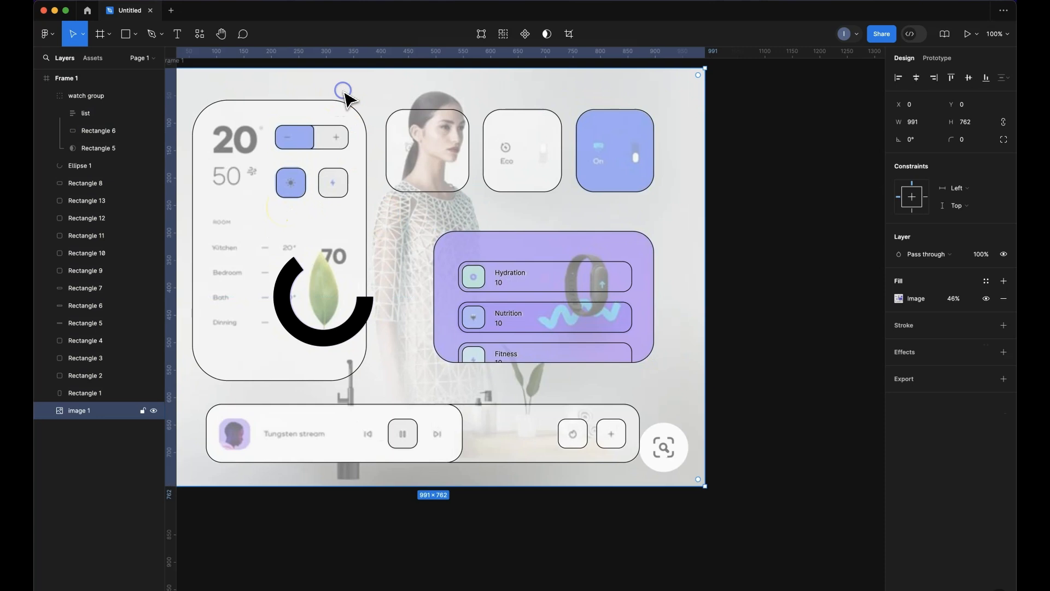
left_click(949, 298)
left_click_drag(951, 299, 221, 302)
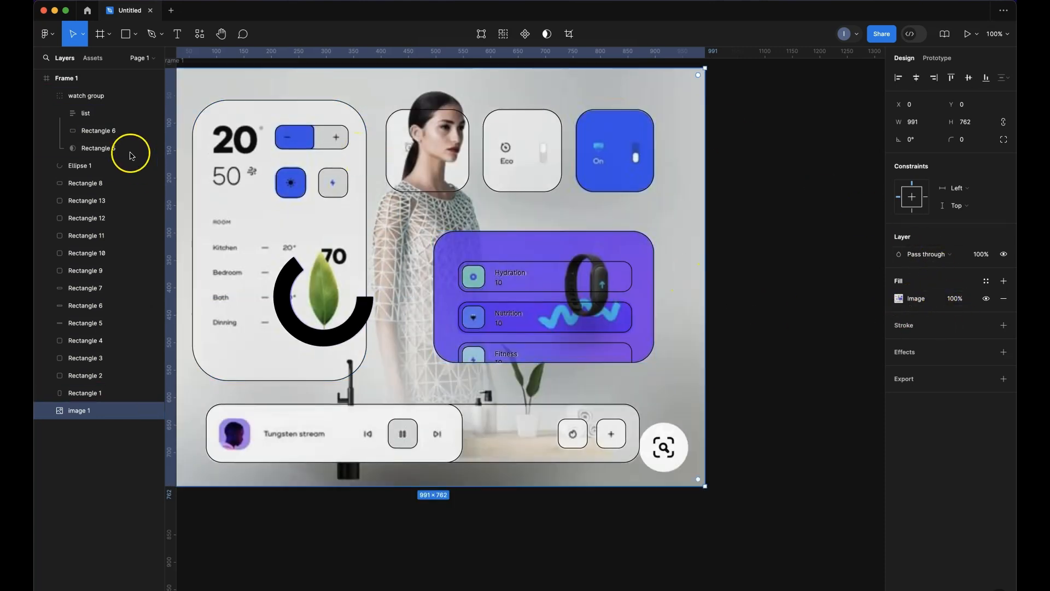
Recolour the stroke of Rectangle 6 in the watch group with the purple 8159EE sampled from the reference card
left_click(90, 136)
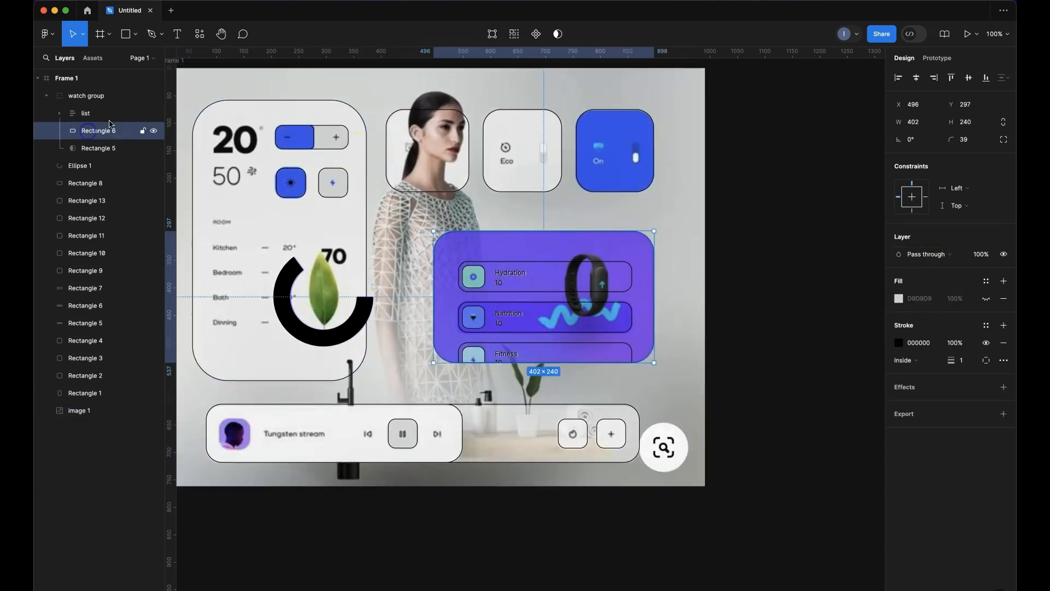
left_click(899, 343)
left_click(768, 484)
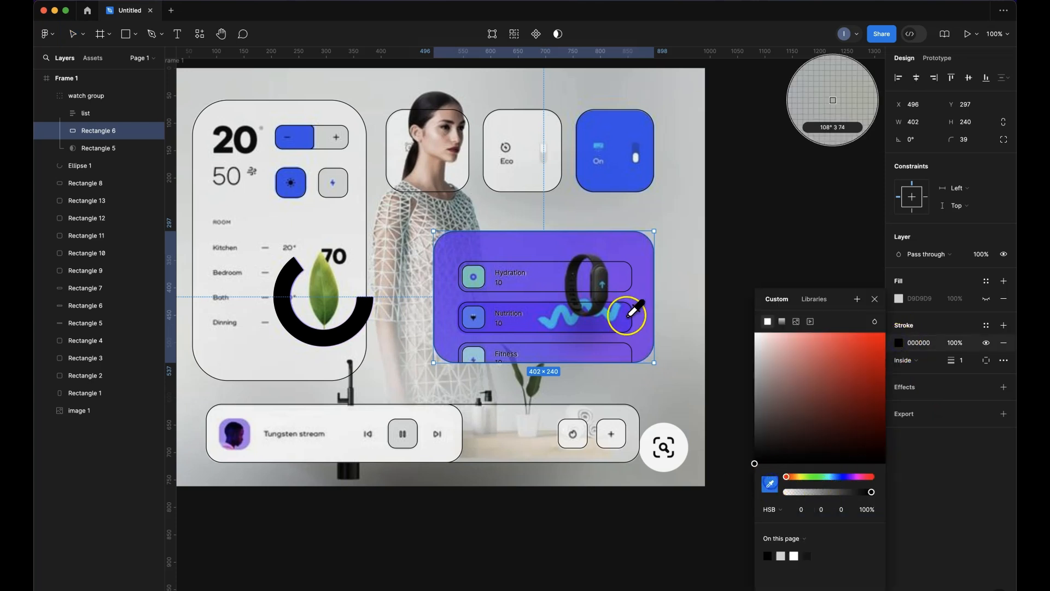
left_click(562, 241)
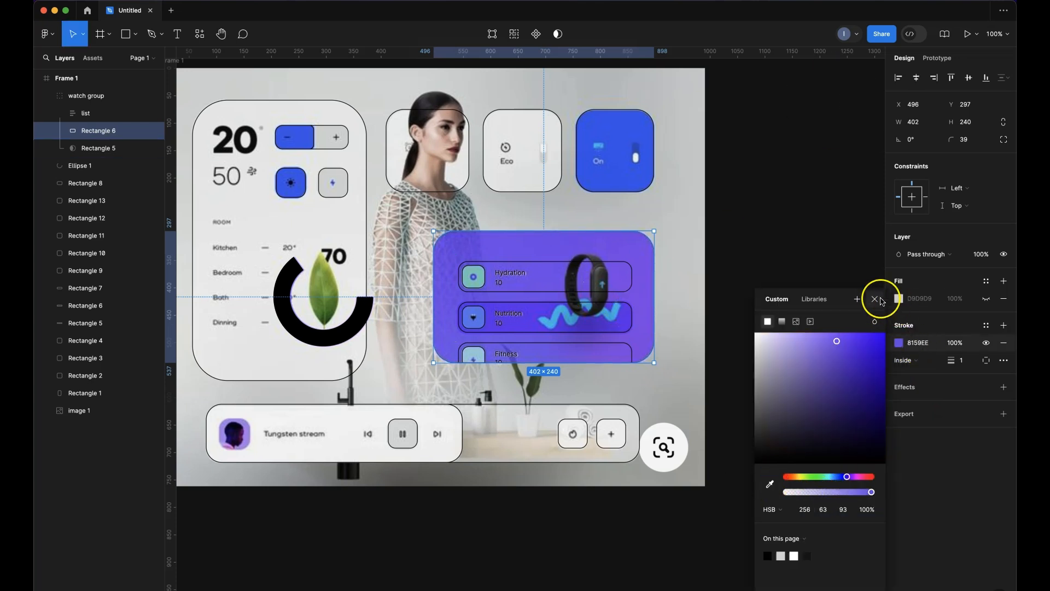
left_click(875, 299)
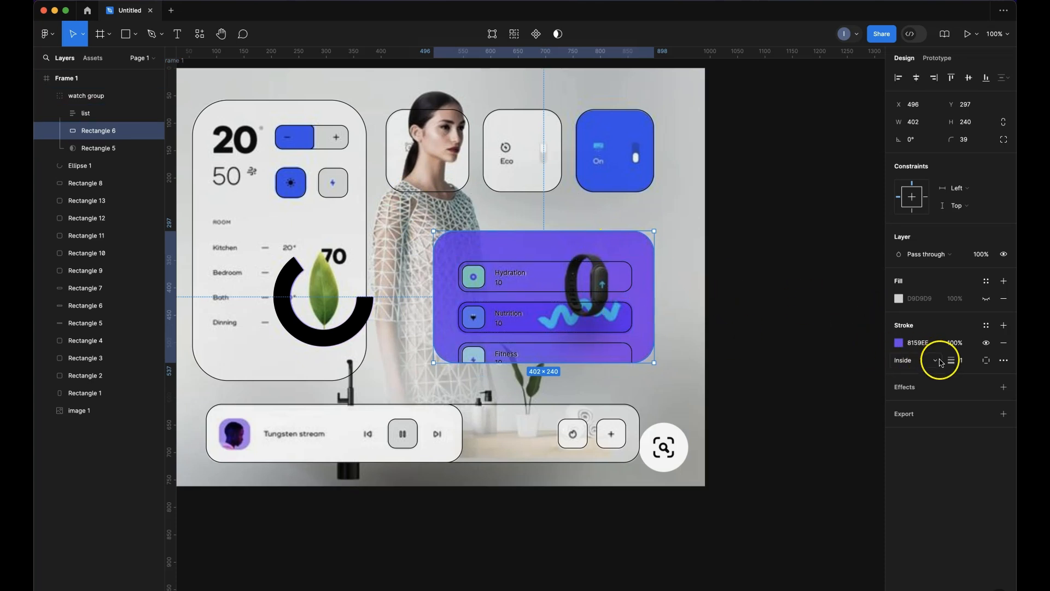
Turn on the fill of Rectangle 6, set it to purple 8159EE and remove its stroke
left_click(988, 298)
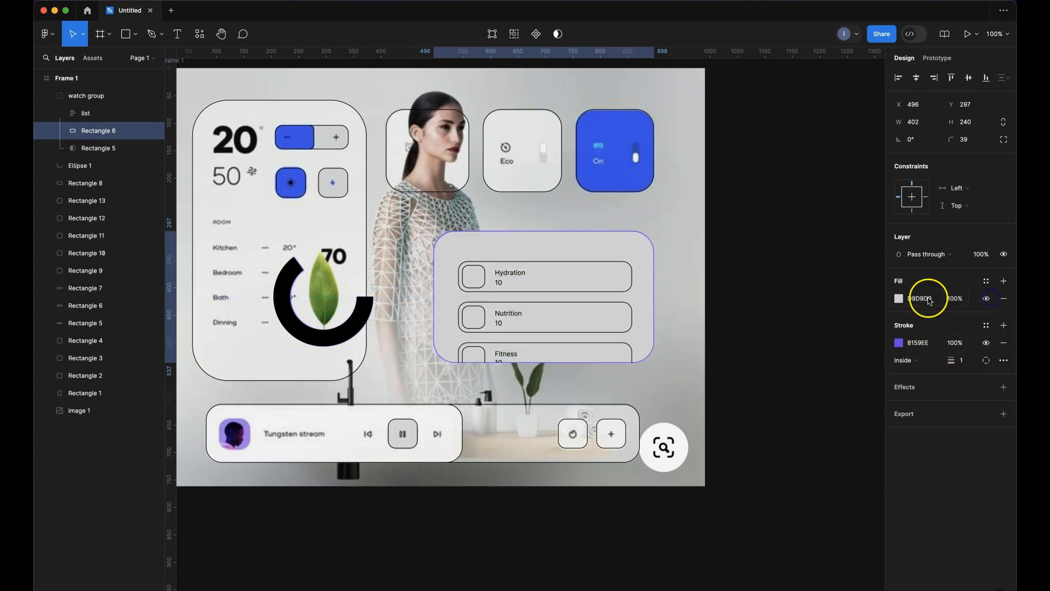
left_click(899, 300)
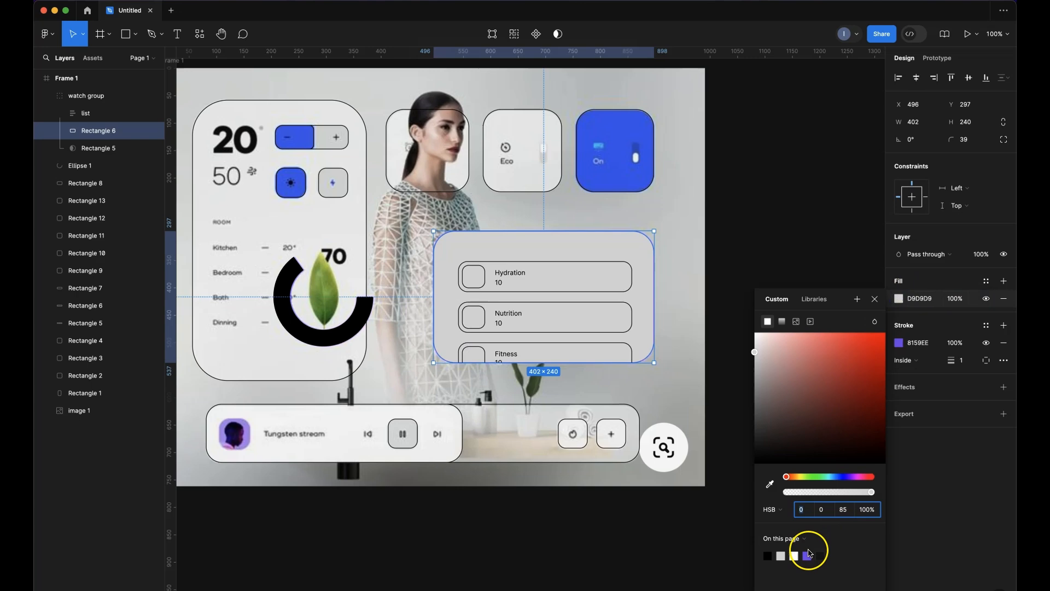
left_click(809, 555)
left_click(1004, 342)
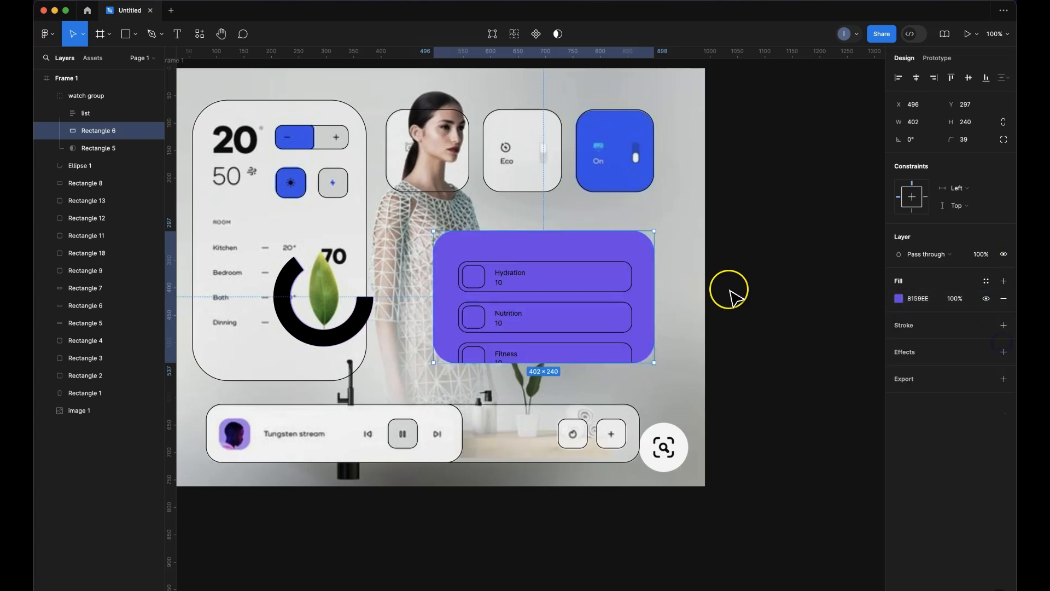
Remove the outer outlines of the Hydration and Fitness list items and compare the card with the reference by hiding and reshowing the watch group
double_click(623, 296)
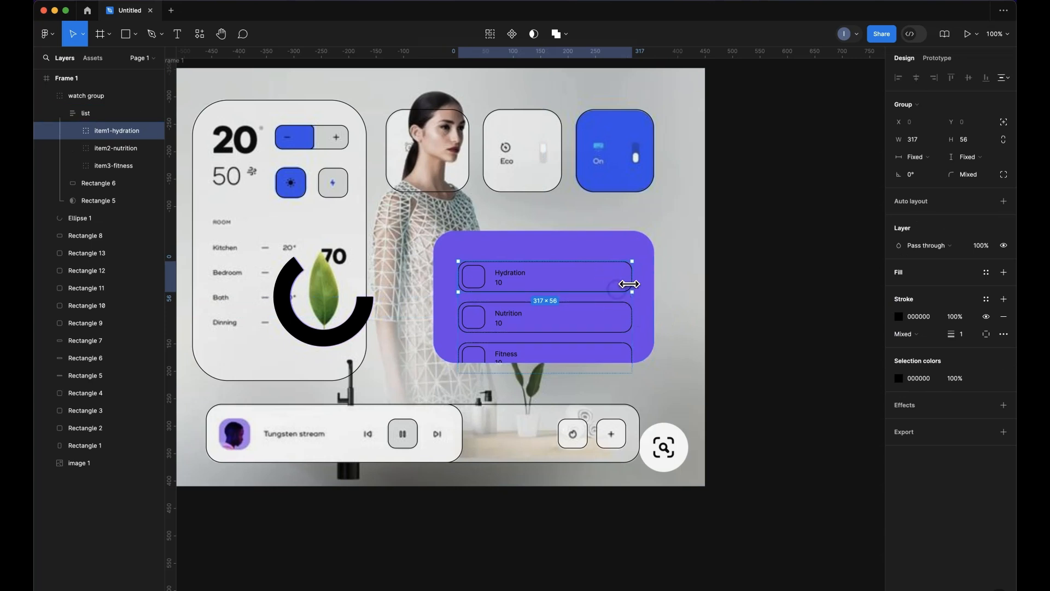
left_click(622, 286)
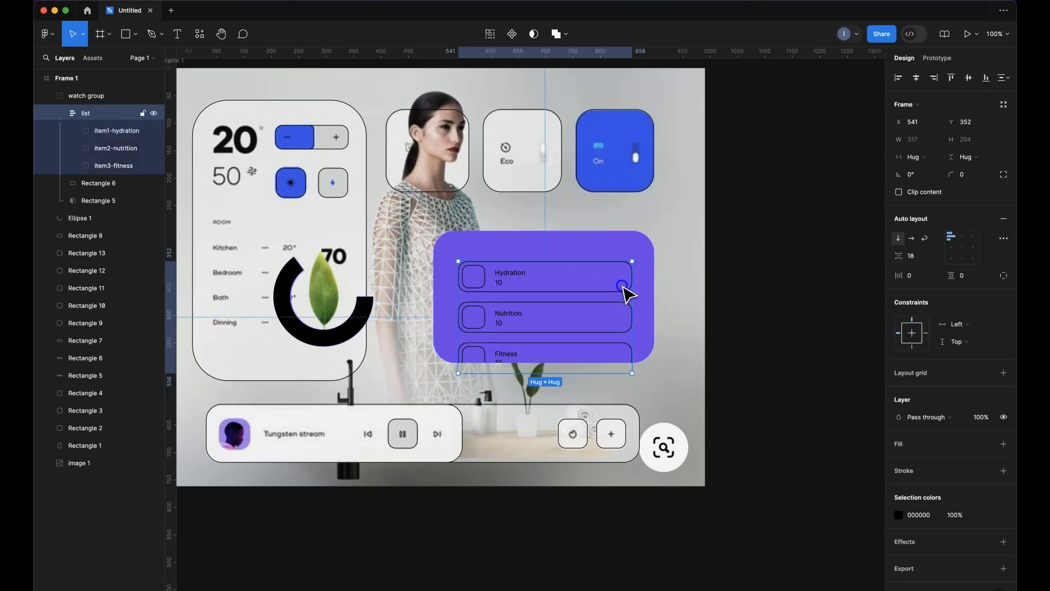
left_click(117, 166)
left_click(72, 131)
left_click(134, 200)
left_click(121, 183)
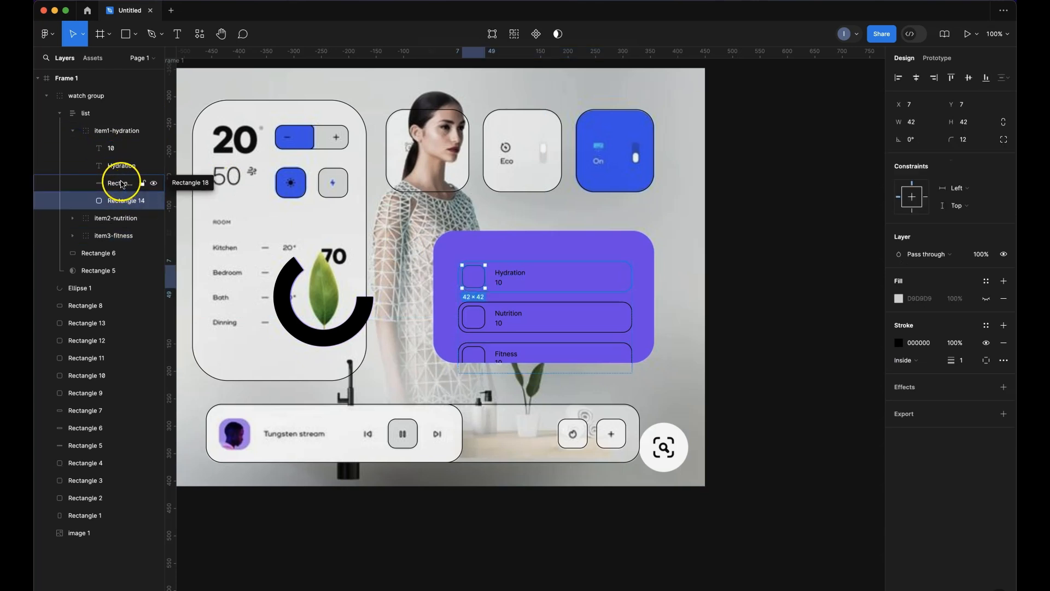
left_click(156, 97)
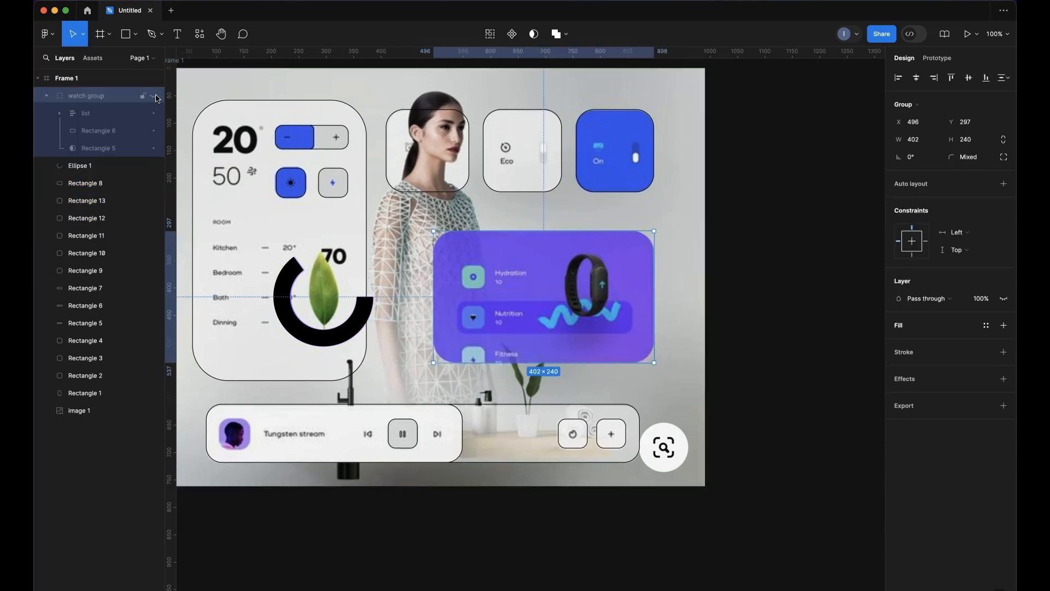
left_click(156, 97)
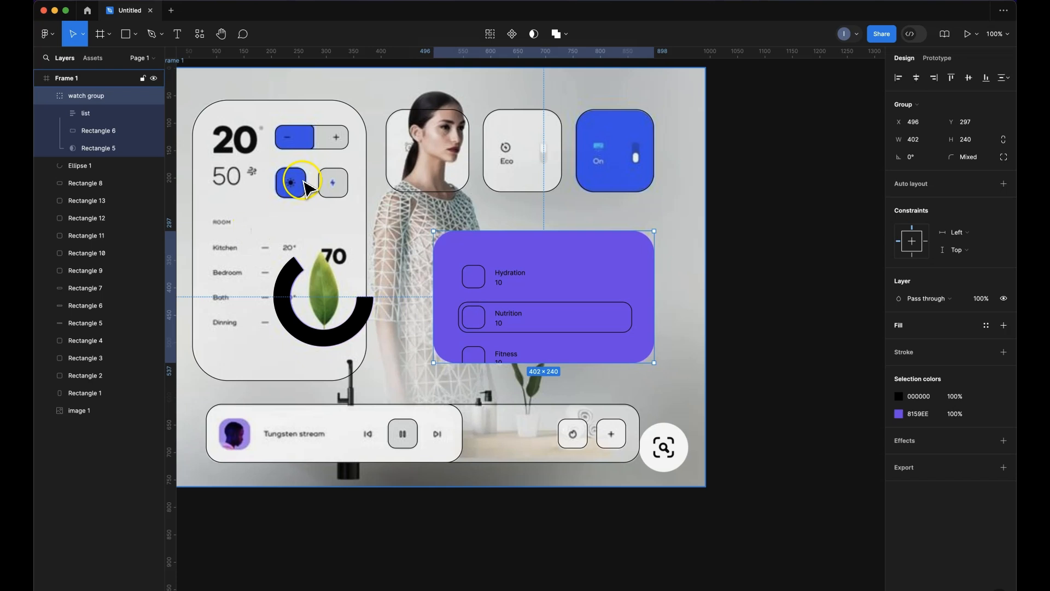
Set the stroke of the arc around the leaf to purple 8159EE
scroll(449, 299, "down", 1)
scroll(449, 303, "down", 3)
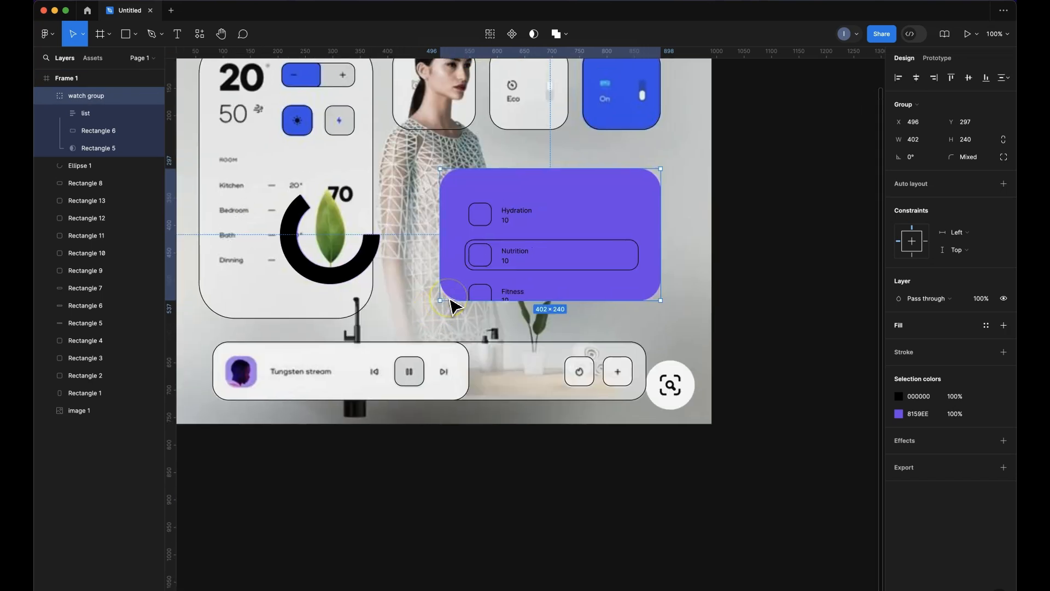
scroll(449, 301, "up", 4)
scroll(449, 300, "left", 2)
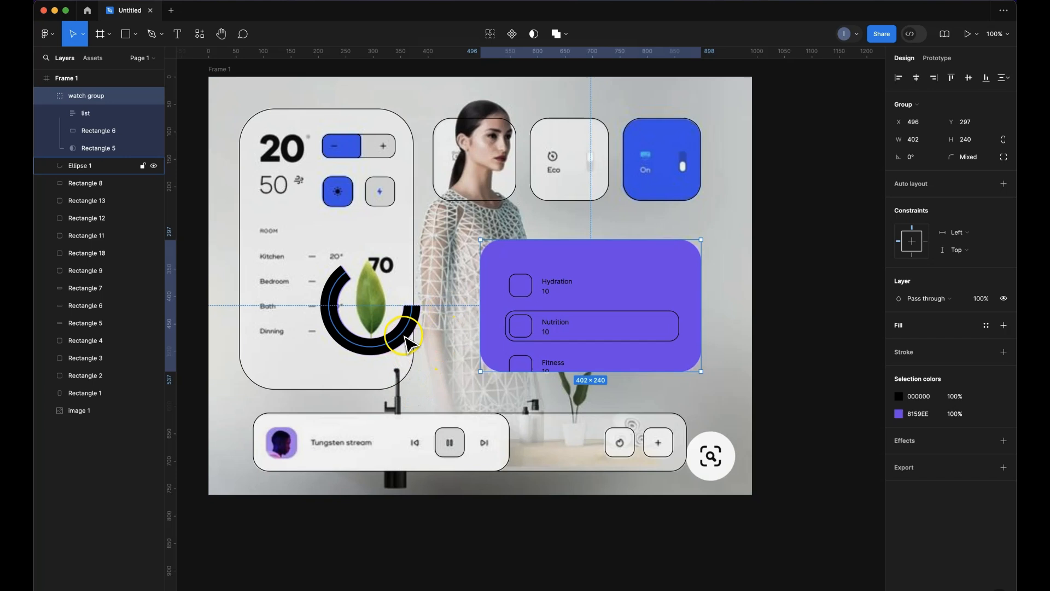
left_click(406, 345)
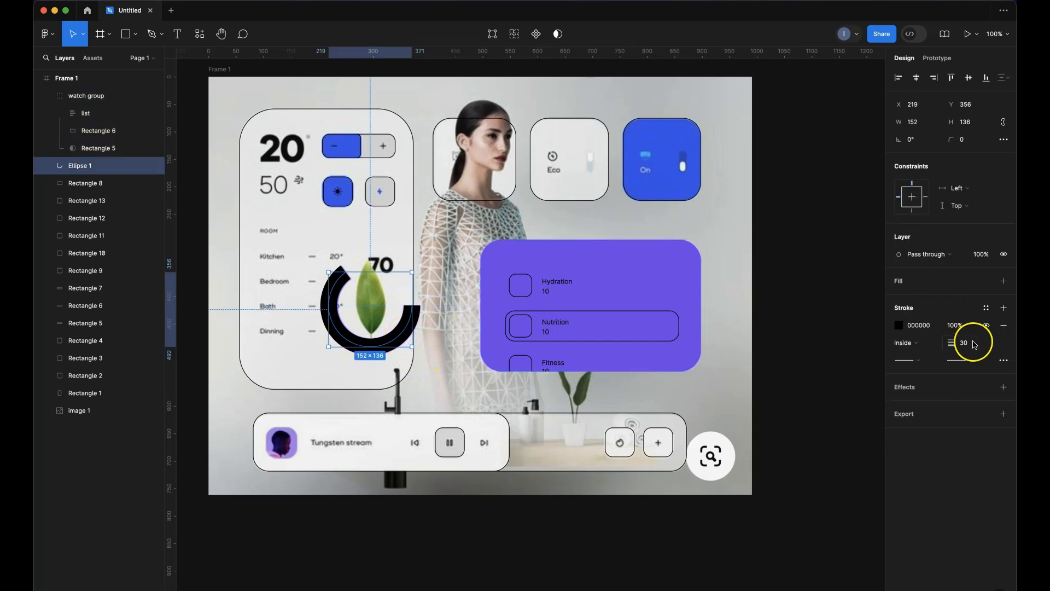
left_click(986, 326)
left_click(987, 326)
left_click(899, 325)
left_click(808, 556)
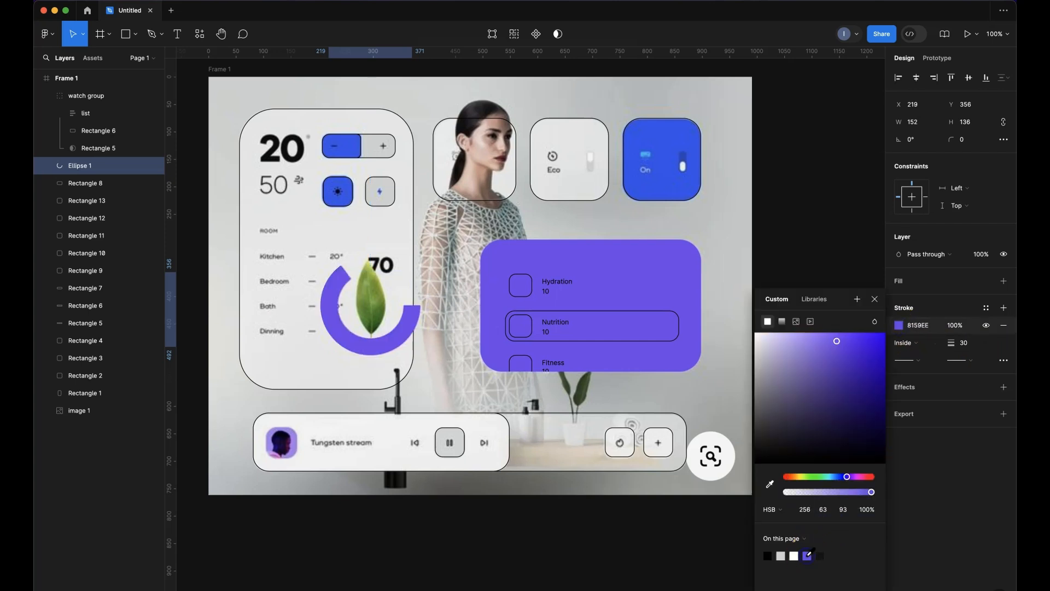
left_click(781, 227)
left_click(757, 236)
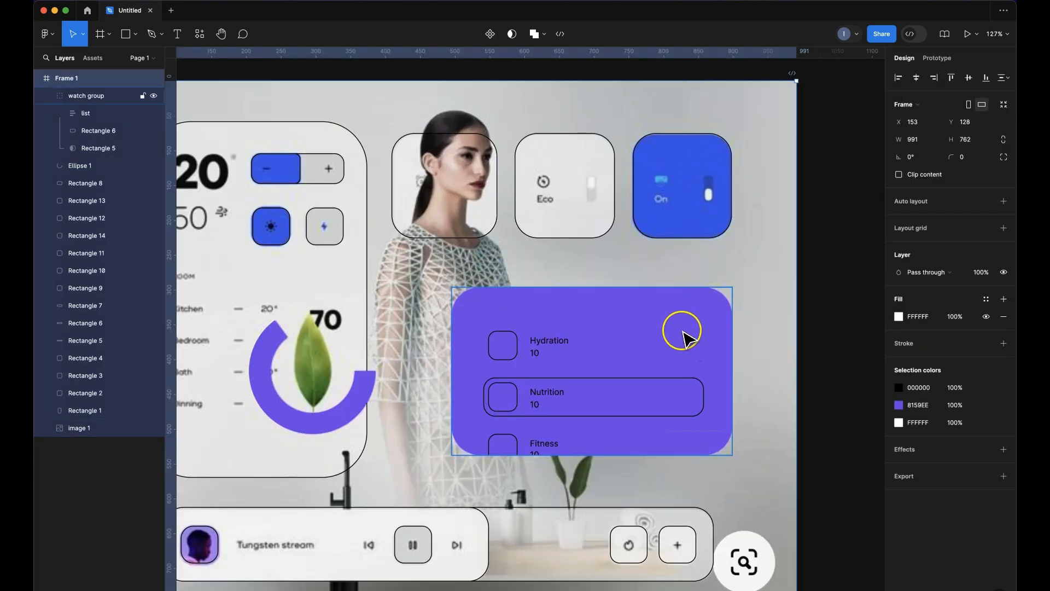
Change the list frame's black text and outlines to white (FFFFFF)
left_click(540, 447)
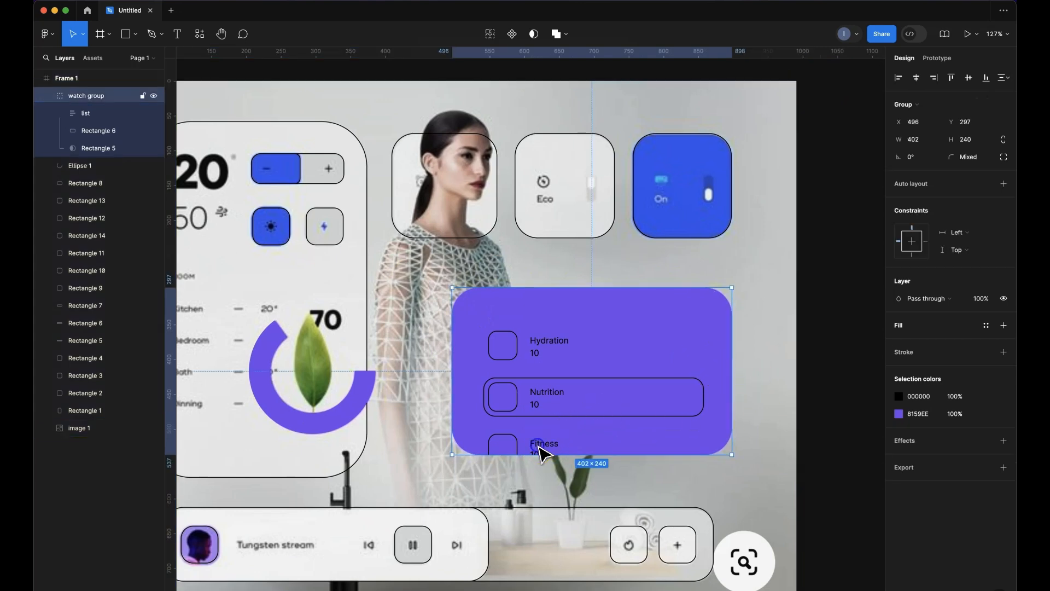
left_click(541, 452)
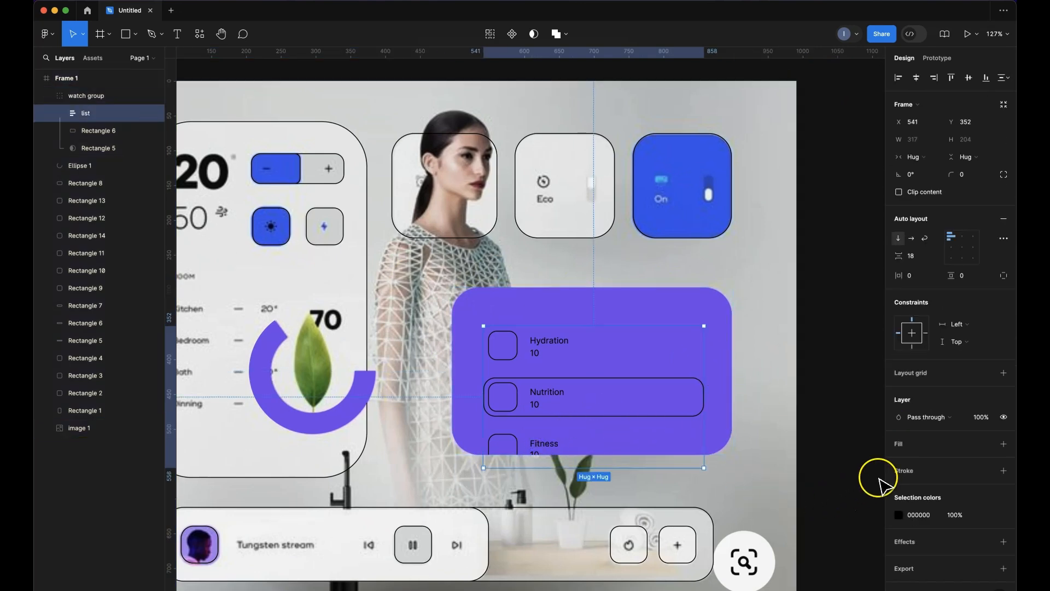
left_click(900, 515)
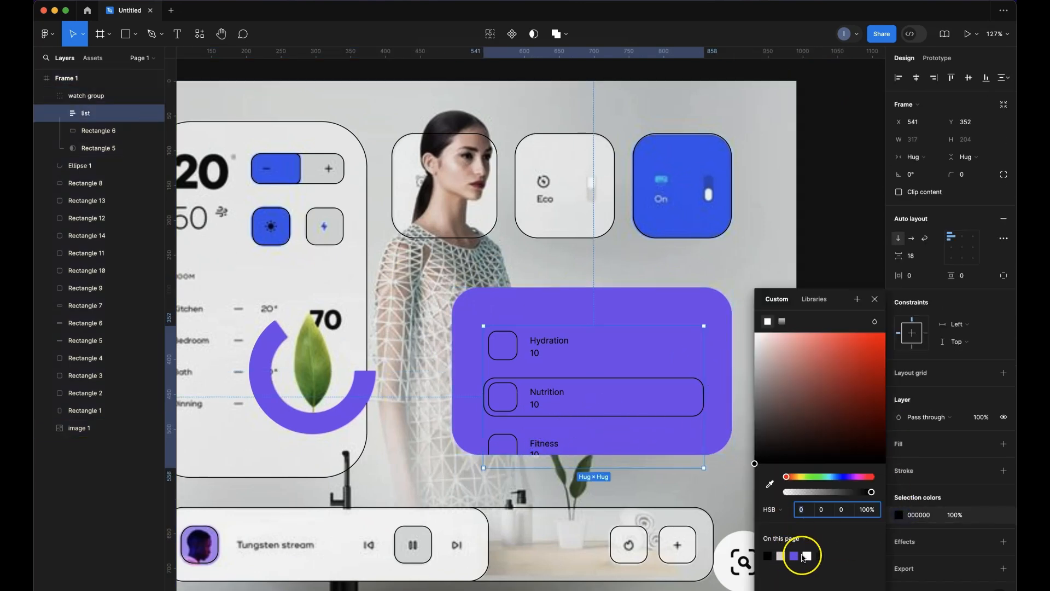
left_click(840, 231)
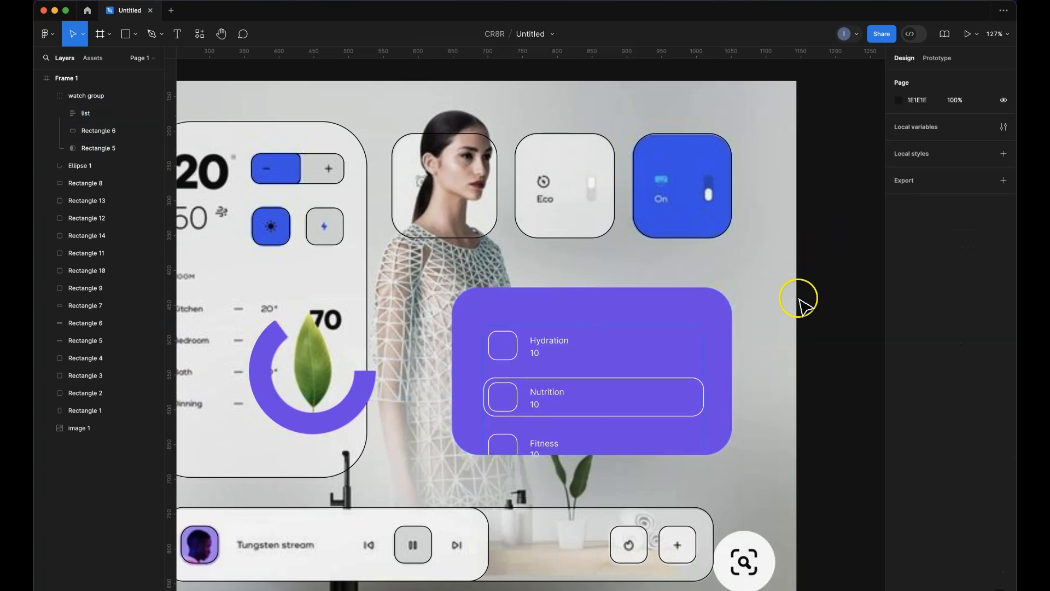
Duplicate the Hydration text onto the ROOM label of the tall white card and set the copy's fill to black (000000)
scroll(796, 304, "down", 5)
scroll(787, 306, "up", 5)
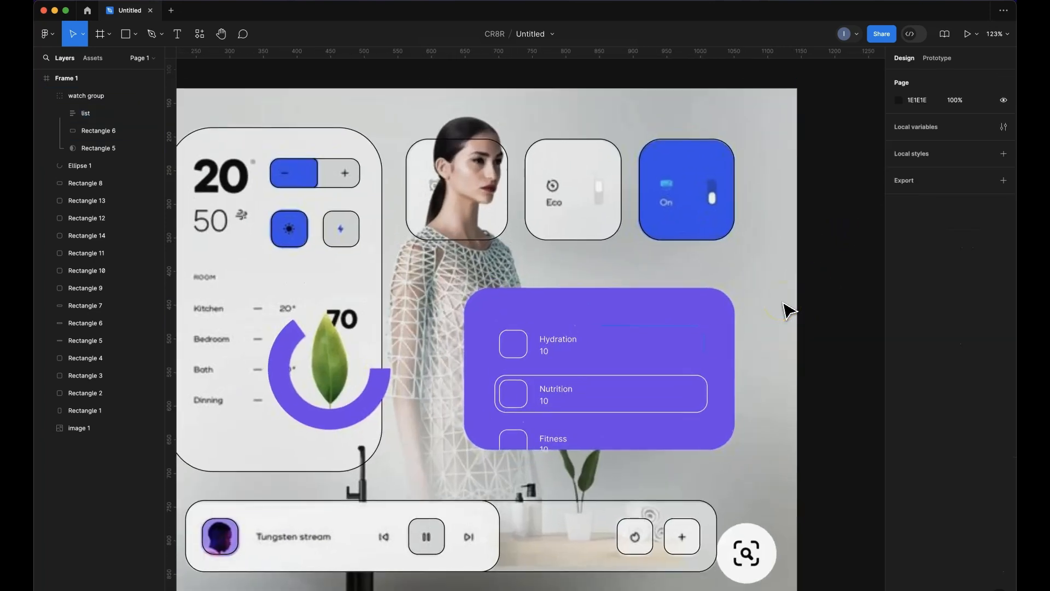
scroll(788, 310, "left", 4)
scroll(788, 310, "up", 1)
scroll(789, 311, "right", 2)
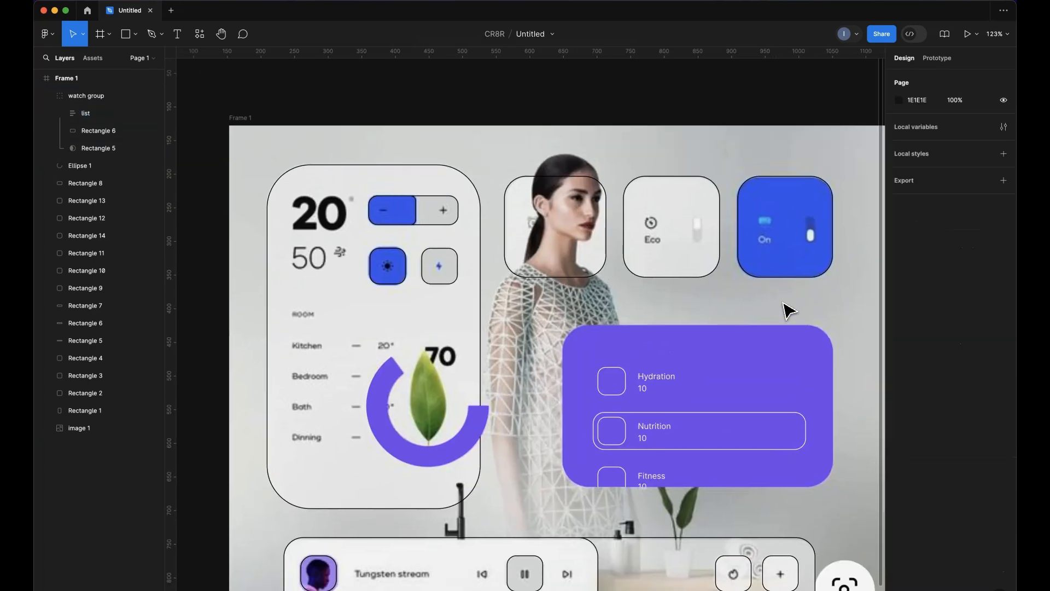
scroll(788, 310, "down", 1)
scroll(788, 310, "right", 1)
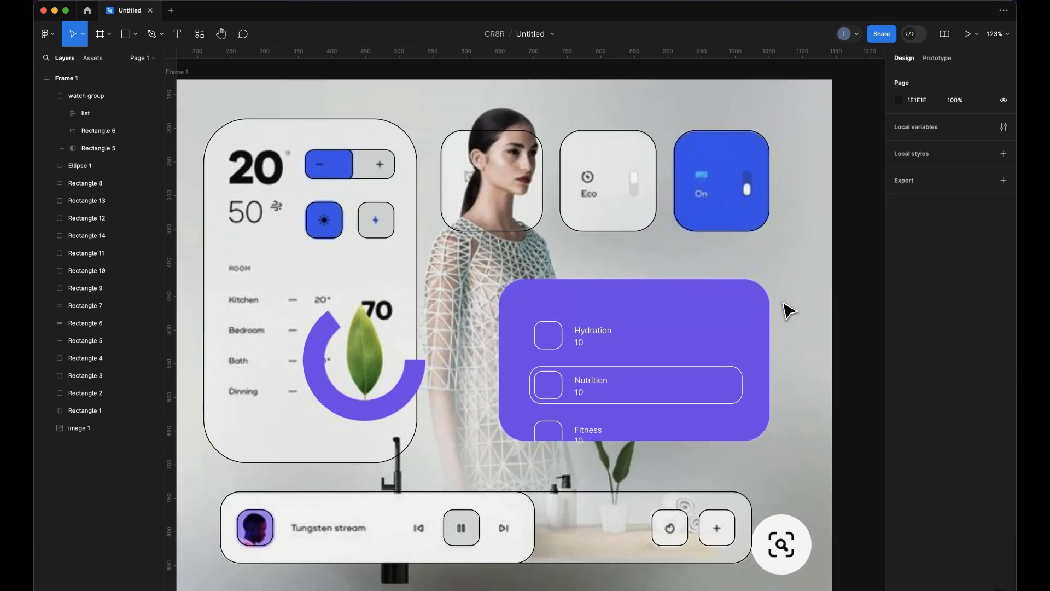
left_click(606, 330)
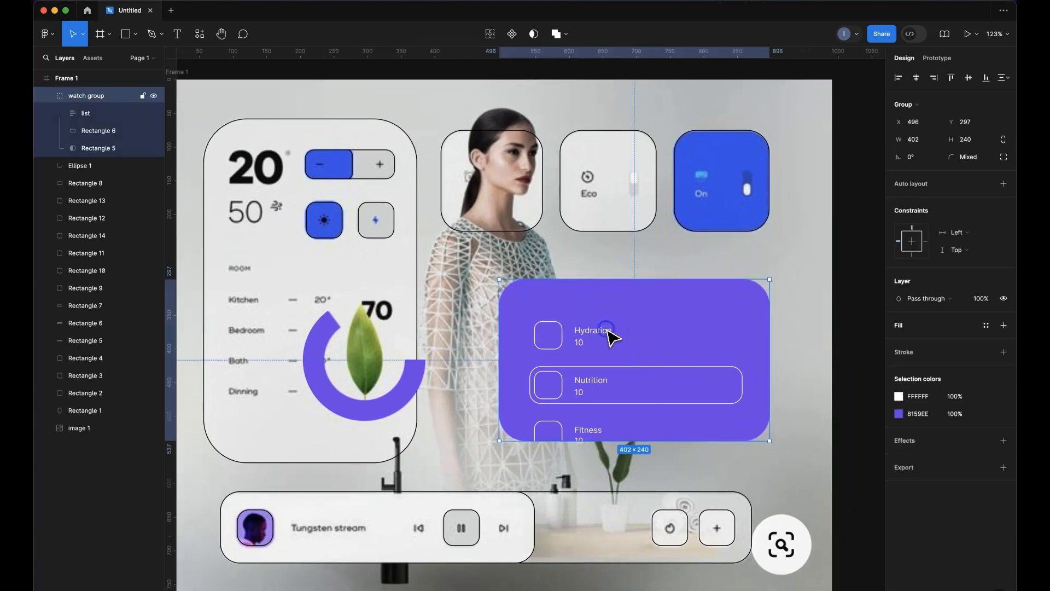
left_click(606, 329)
left_click(607, 330)
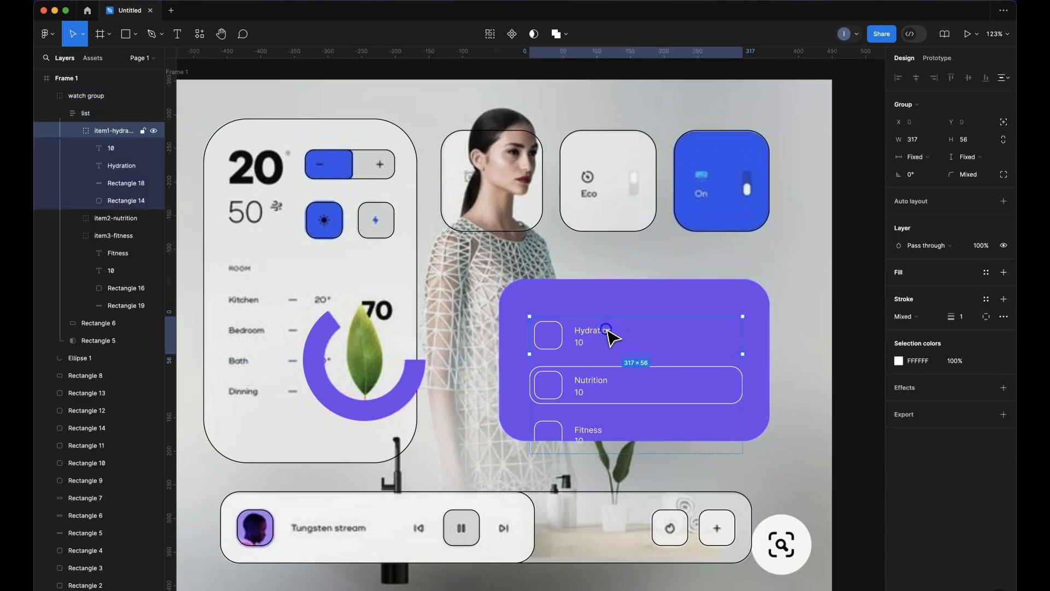
left_click(607, 330)
left_click_drag(603, 331, 96, 332)
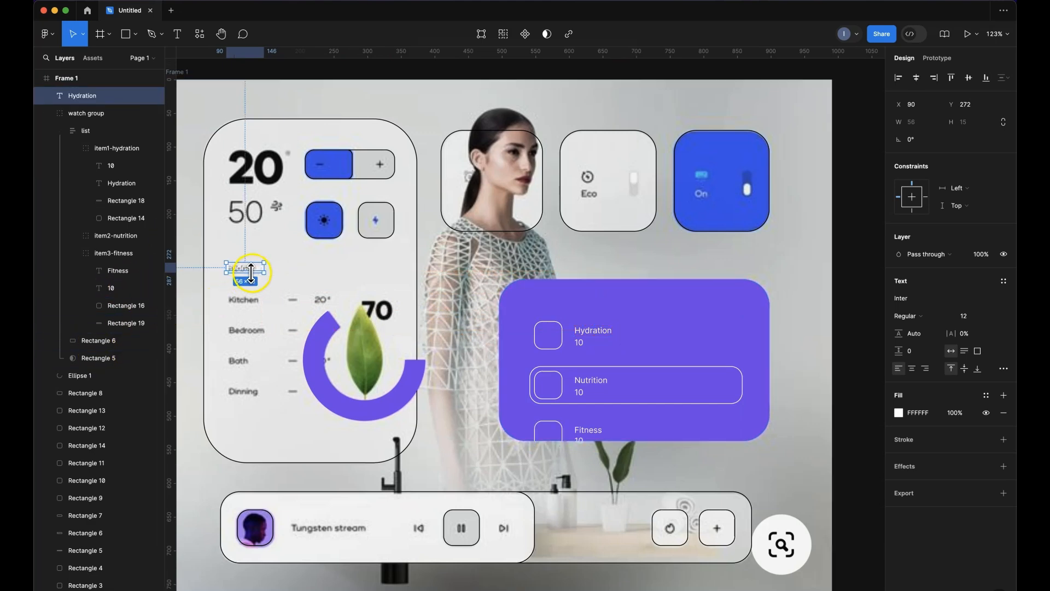
left_click(899, 412)
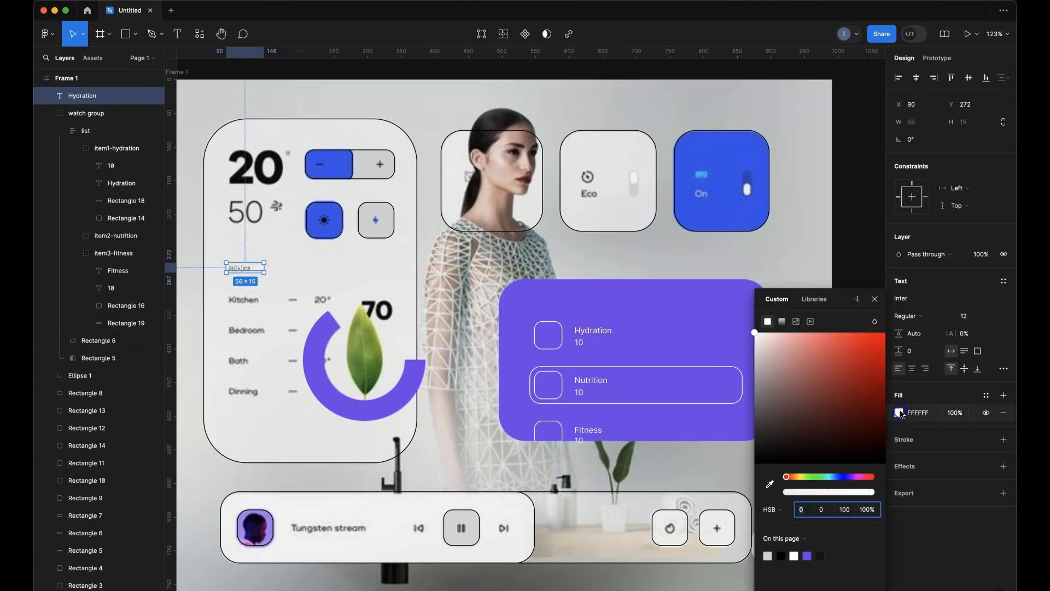
left_click(781, 556)
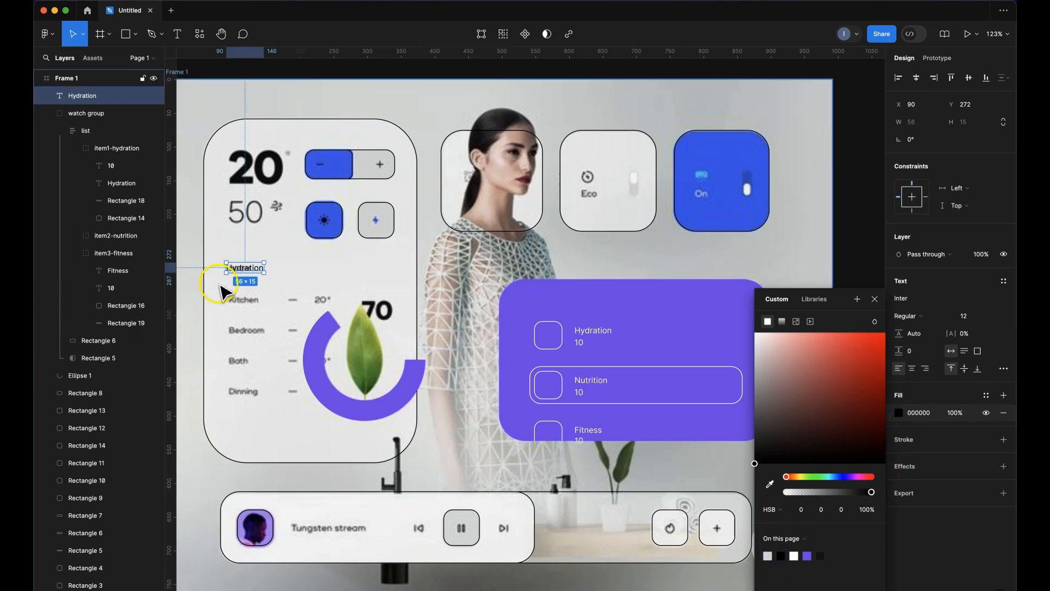
Replace the black Hydration copy's text with the lines Room, Kitchen, Bedroom, Both and Dinning
scroll(224, 290, "up", 3)
scroll(224, 290, "up", 5)
mouse_move(273, 244)
left_mouse_down()
mouse_move(300, 241)
mouse_move(283, 270)
mouse_move(274, 241)
left_mouse_up()
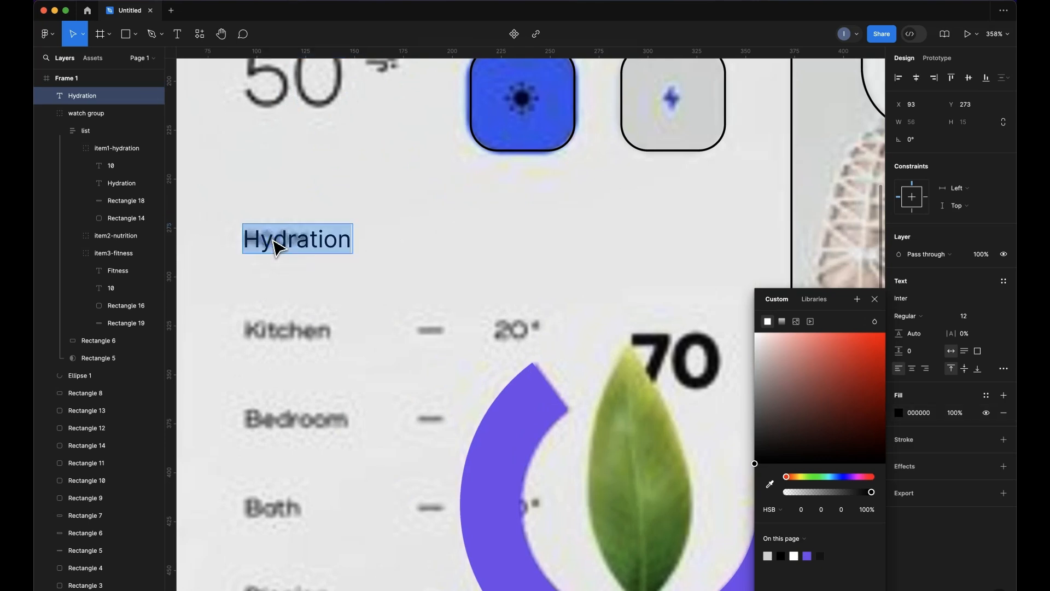
type("Roo")
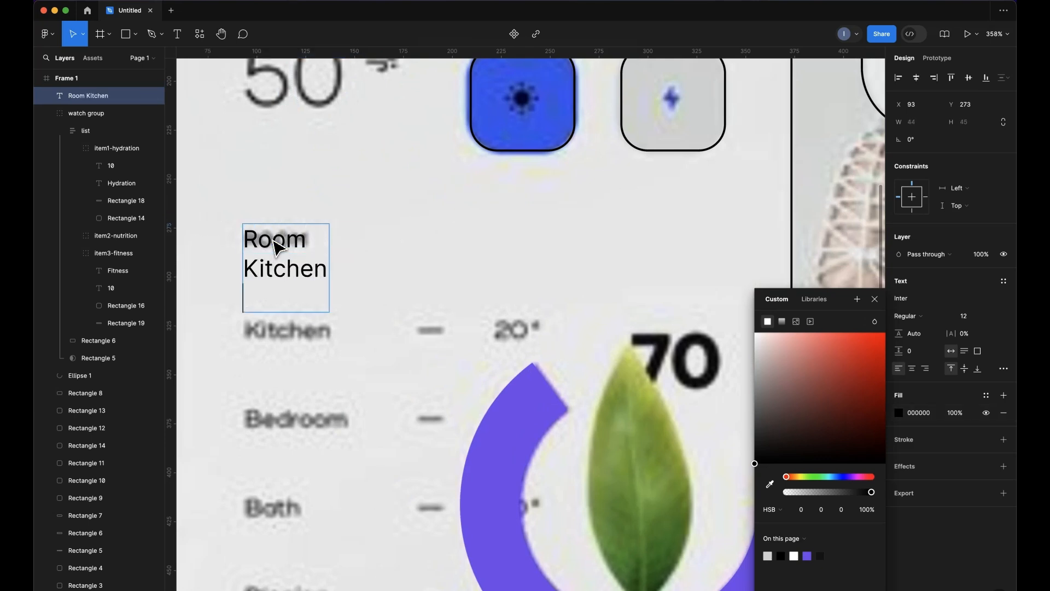
type("m")
key("Return")
type("Kitchen")
key("Return")
type("Bedroom")
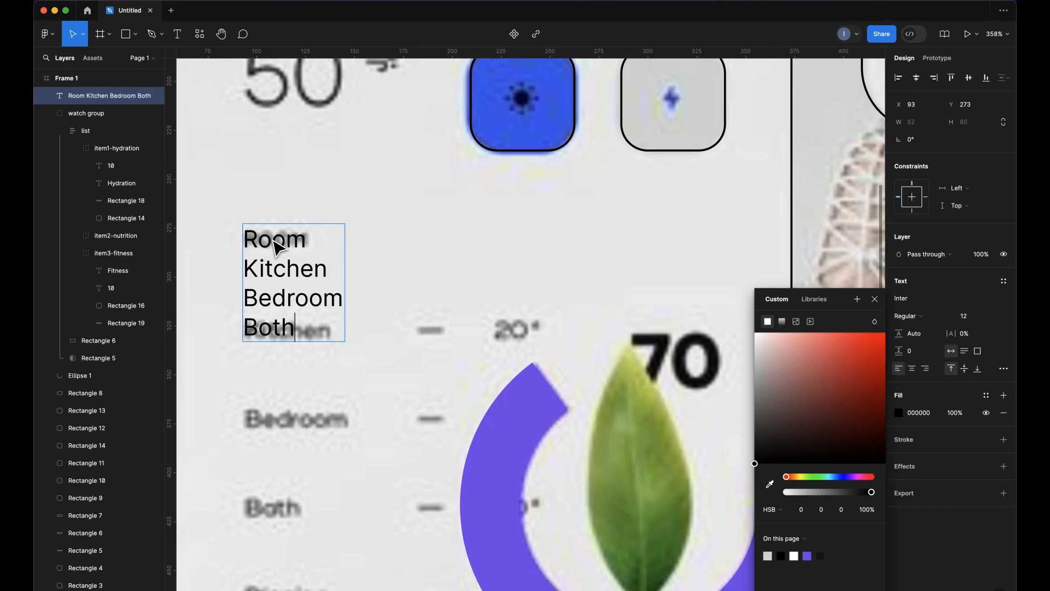
key("Return")
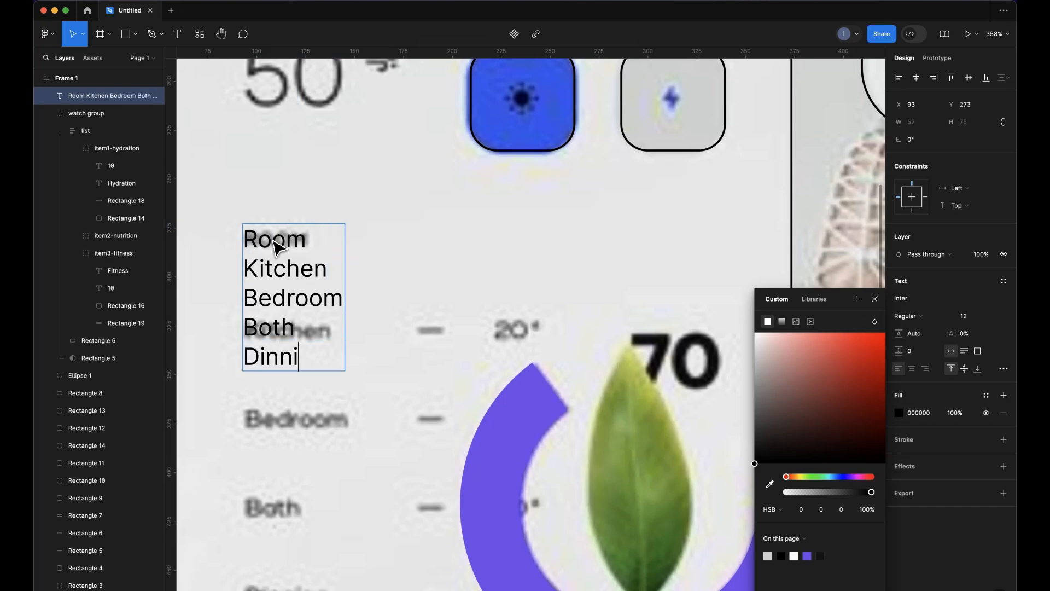
type("Dinning")
key("Return")
scroll(277, 248, "down", 5)
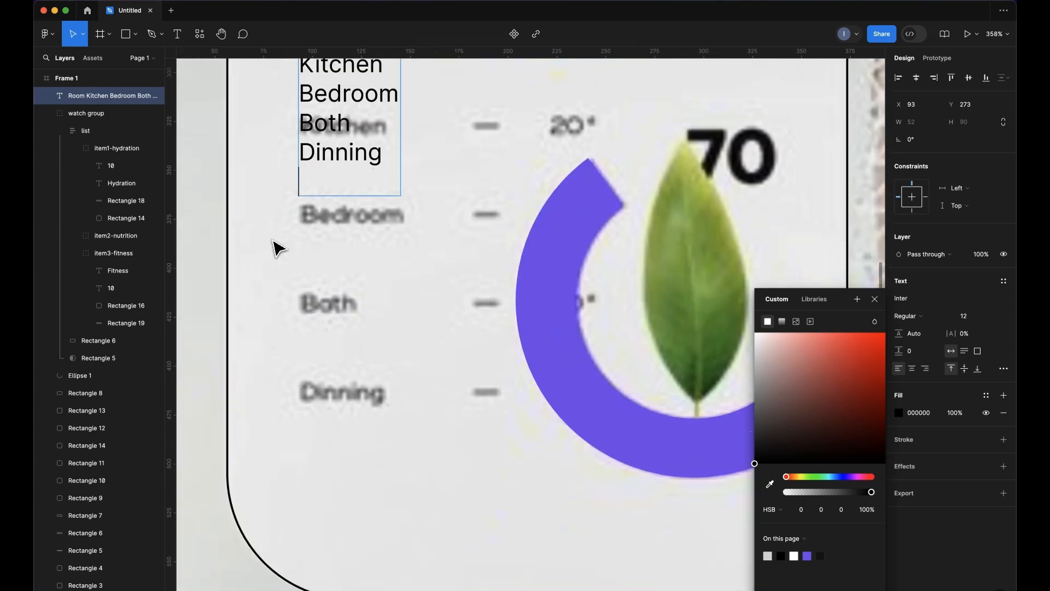
scroll(278, 247, "up", 1)
scroll(277, 248, "right", 1)
key("BackSpace")
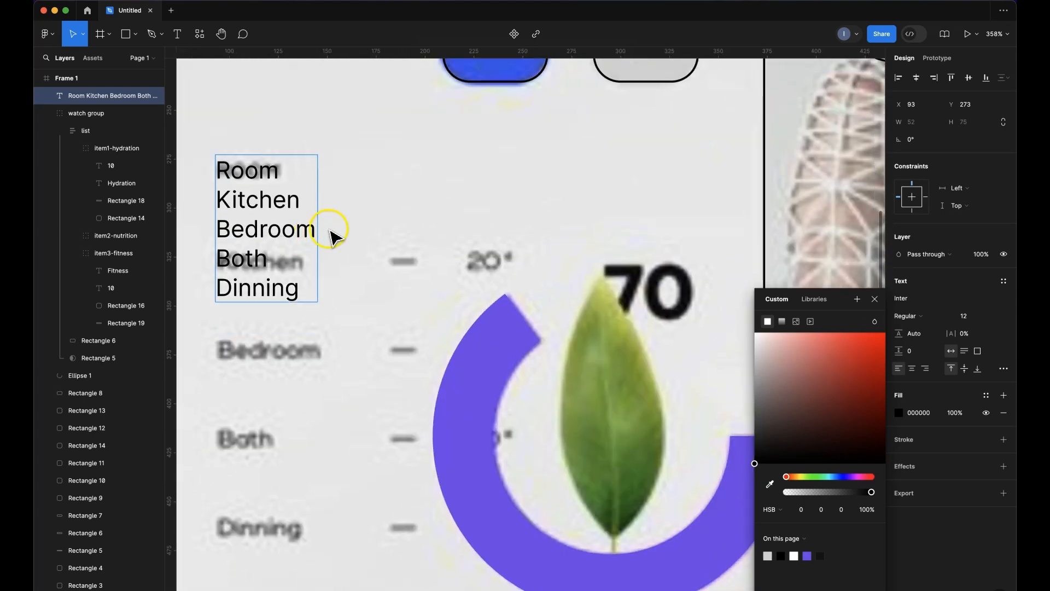
key("Escape")
Increase the room list's line height and move the text over the ROOM label so its rows follow the reference's spacing
scroll(397, 290, "down", 3)
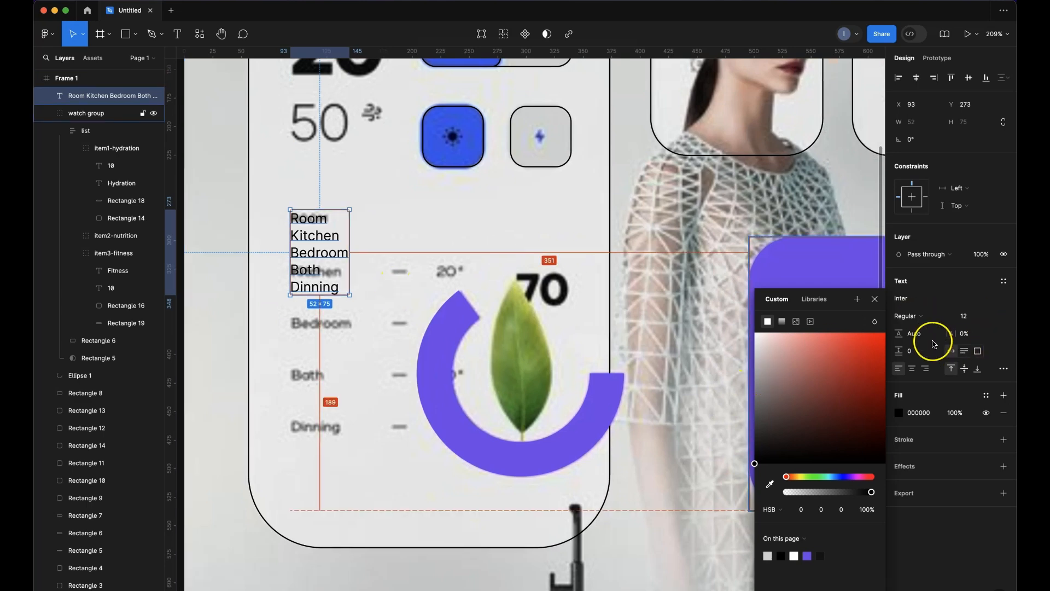
left_click(913, 340)
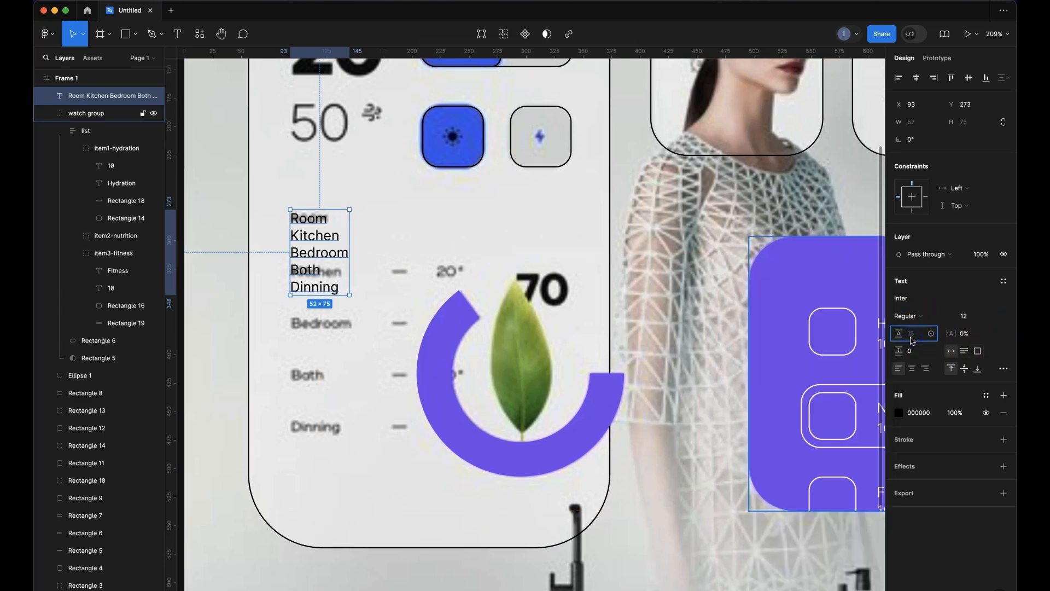
key("Tab")
left_click_drag(900, 333, 910, 338)
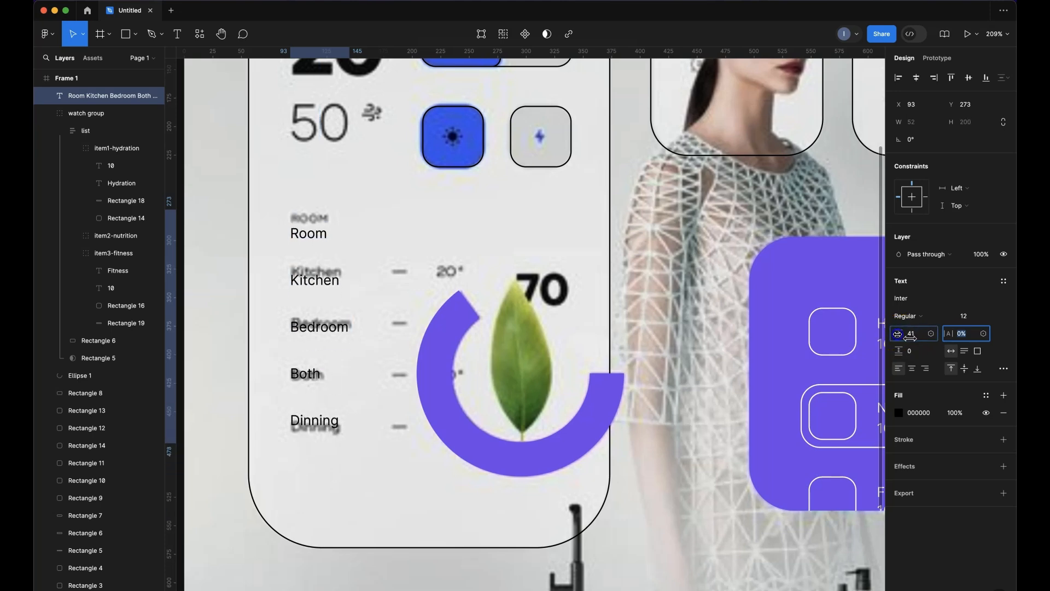
left_click_drag(312, 241, 315, 226)
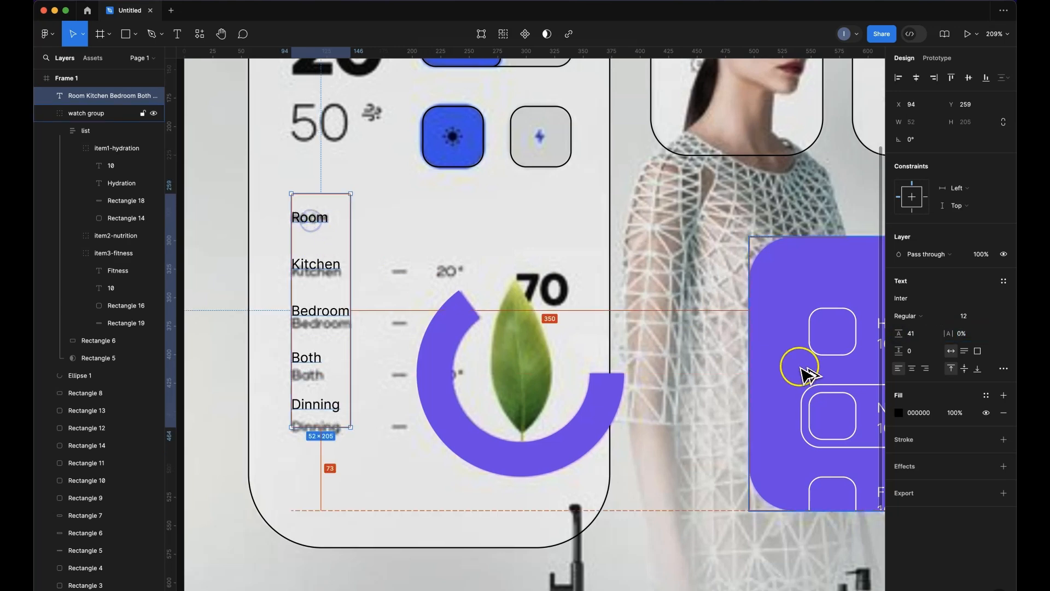
left_click_drag(910, 334, 913, 335)
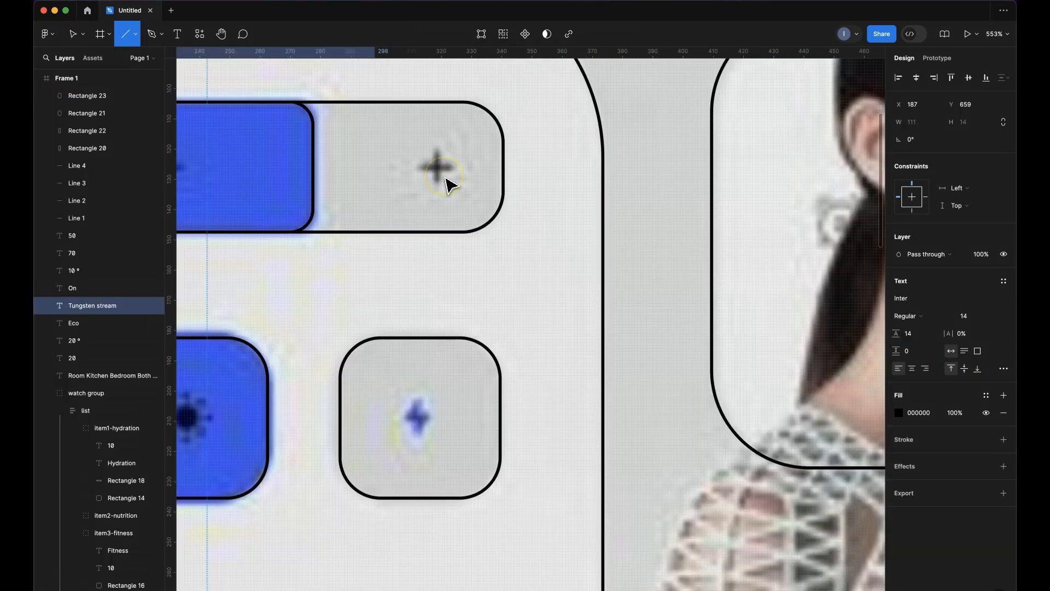
Draw a vertical line about 11 px long over the reference's plus sign, with a black (000000) stroke 2 px thick
left_click_drag(437, 149, 438, 182)
left_click(900, 327)
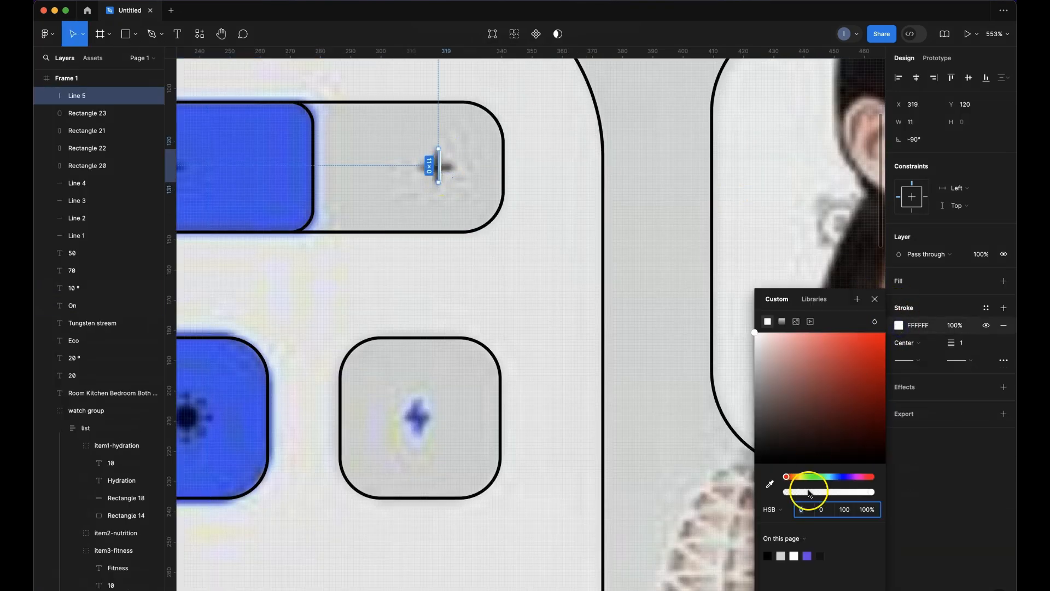
left_click(767, 556)
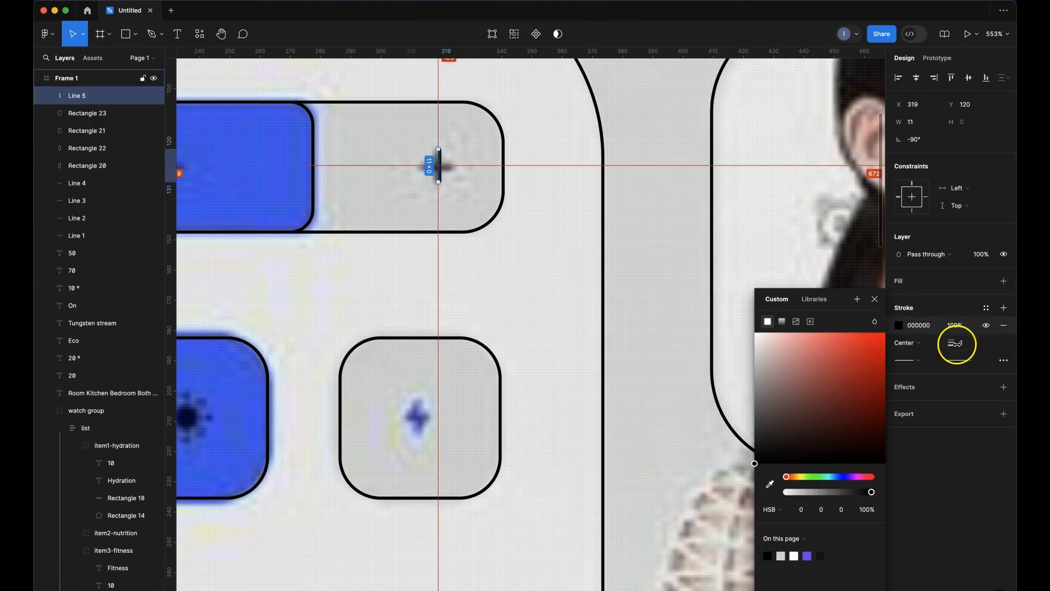
left_click_drag(958, 345, 957, 345)
Set both the start and end points of the plus sign's vertical line to Round
left_click(966, 359)
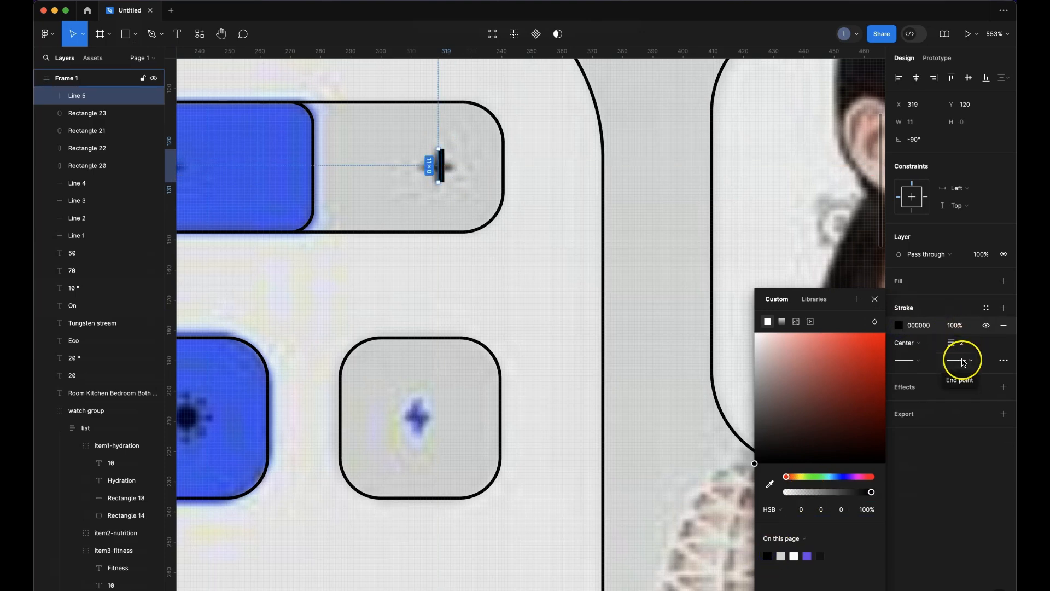
left_click(917, 362)
left_click(929, 448)
left_click(959, 359)
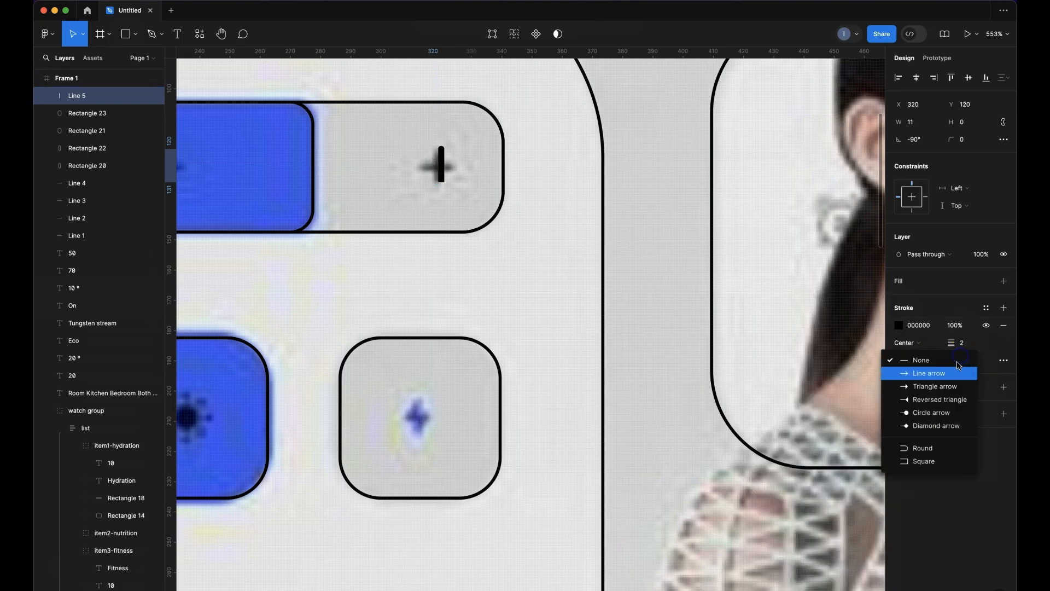
left_click(933, 446)
Shorten the vertical line to 10 px and move it to X 319, Y 121, over the reference plus sign's upright bar
scroll(441, 164, "up", 10)
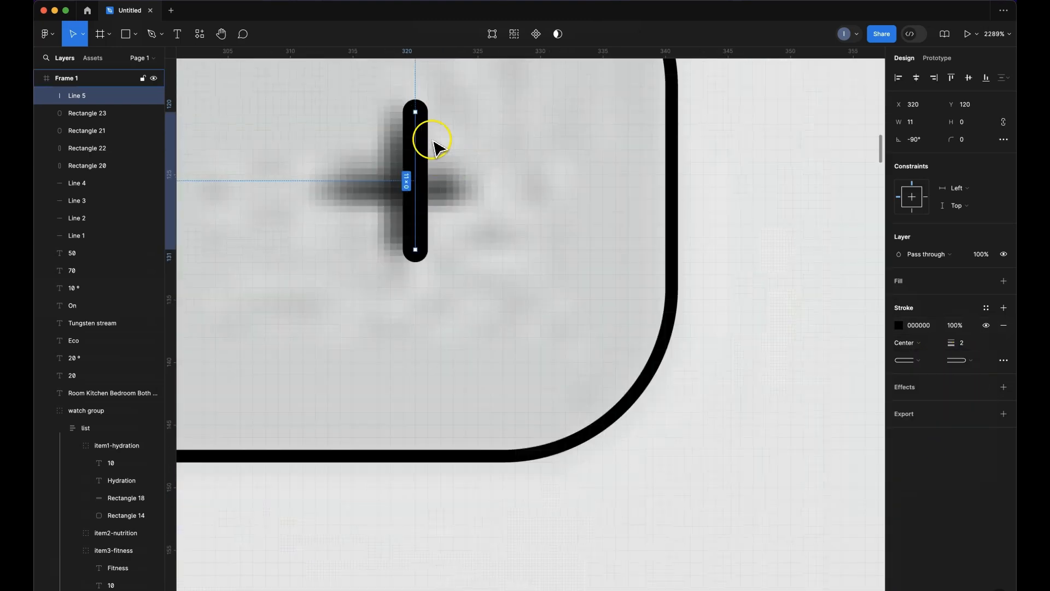
left_click_drag(417, 112, 416, 123)
left_click(416, 250)
left_click_drag(416, 243, 416, 241)
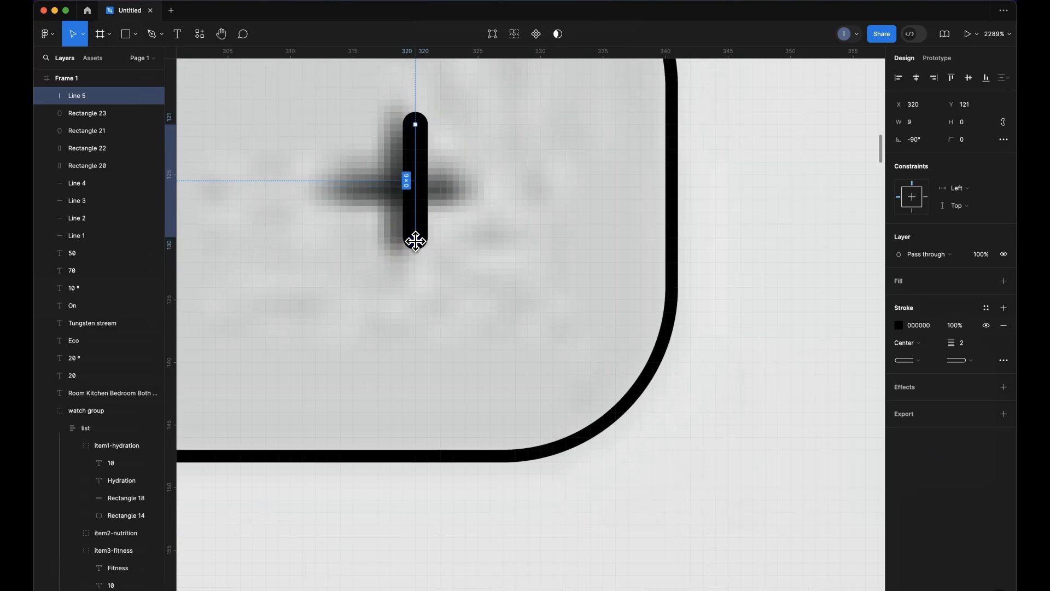
mouse_move(416, 206)
left_mouse_down()
mouse_move(395, 210)
mouse_move(399, 218)
left_mouse_up()
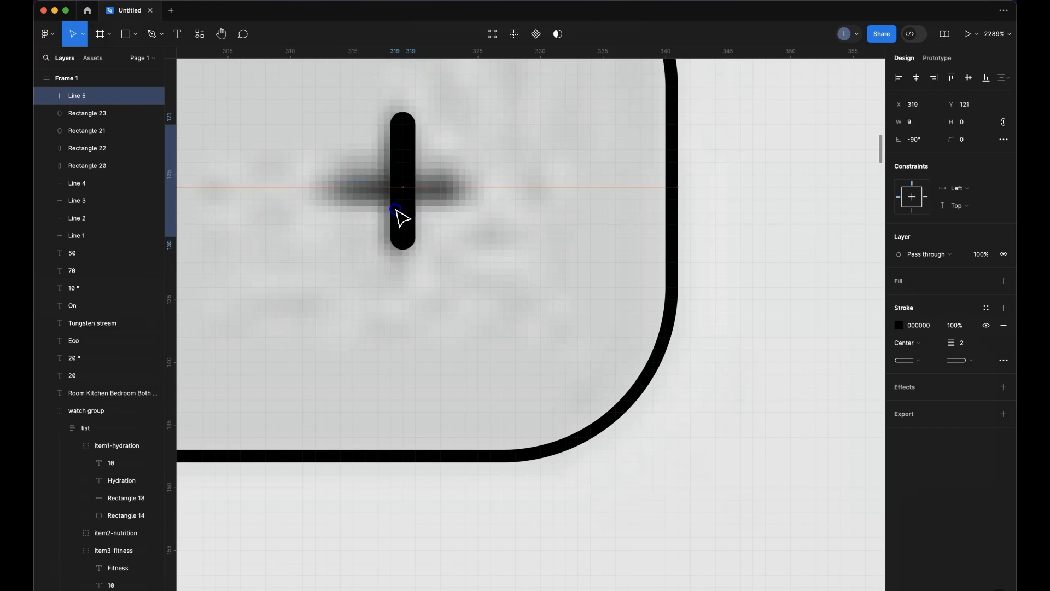
scroll(399, 291, "down", 5)
scroll(405, 298, "up", 5)
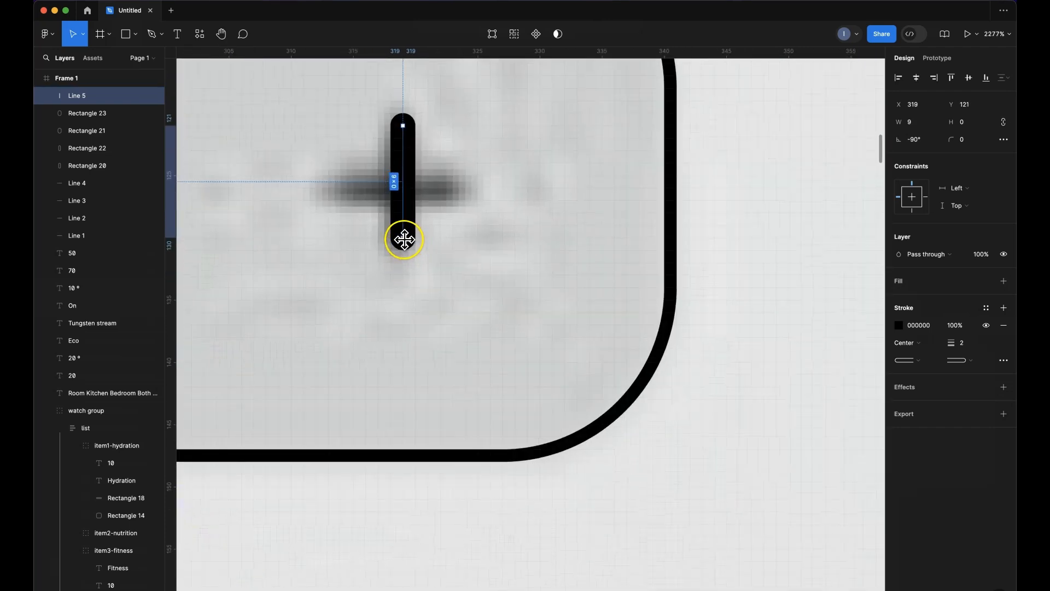
left_click_drag(404, 240, 405, 251)
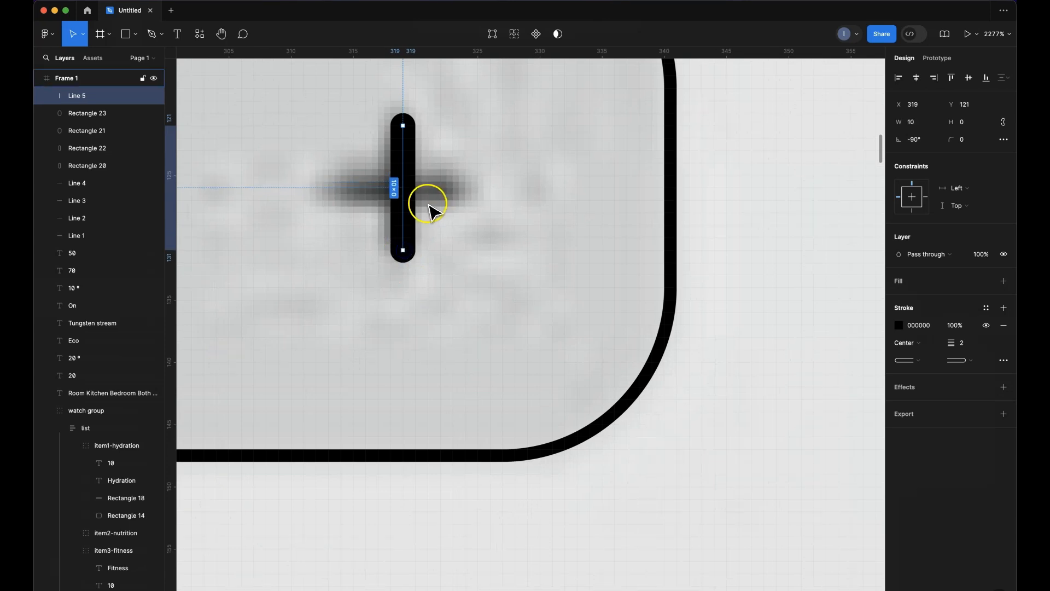
Duplicate the vertical line and rotate the copy 90° to form the plus sign's horizontal bar
left_click(455, 204)
left_click(414, 201)
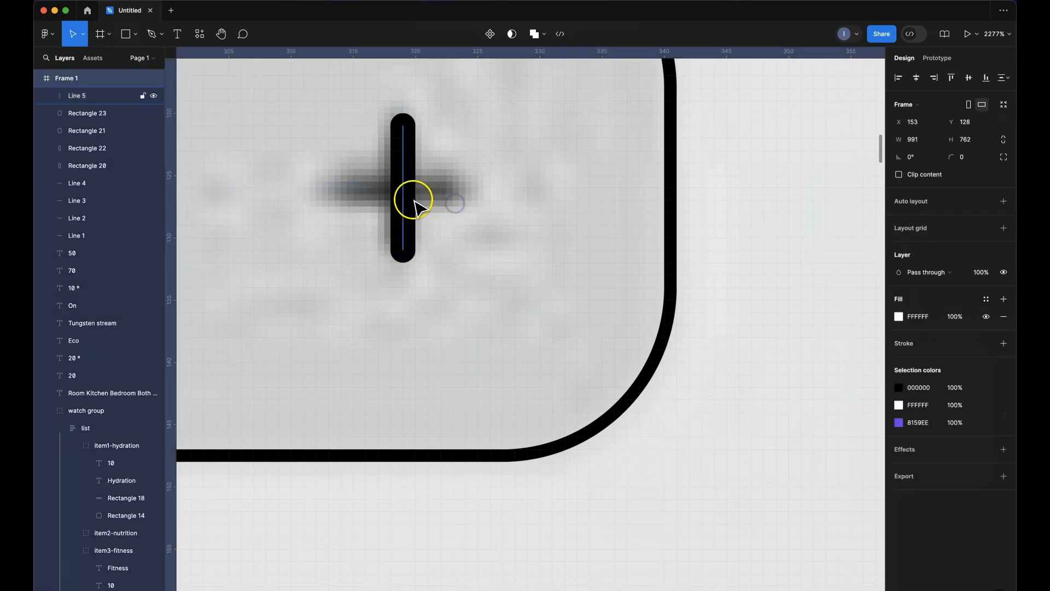
key("super+d")
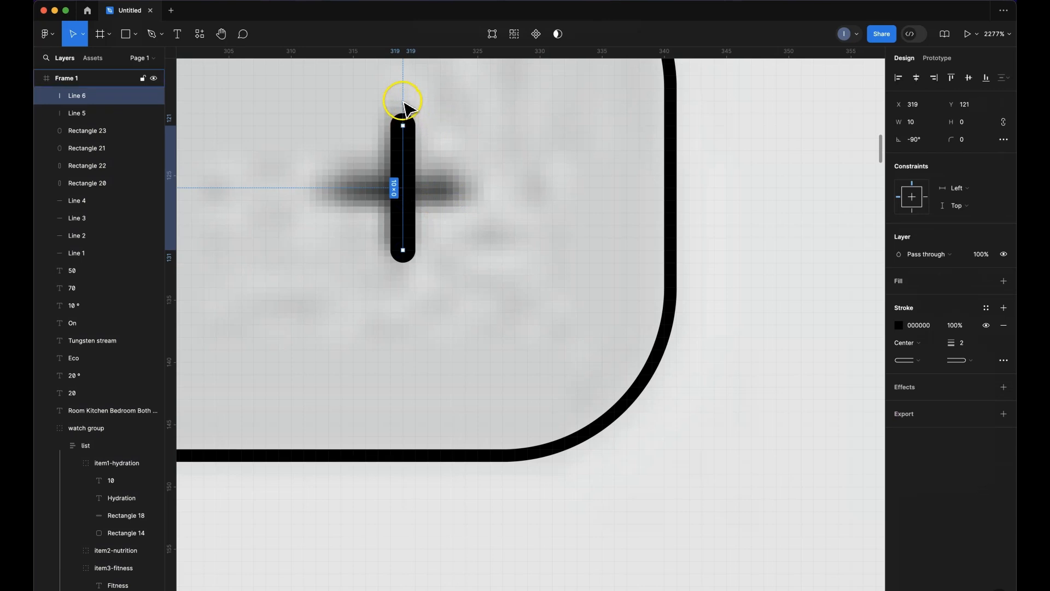
scroll(405, 106, "up", 2)
scroll(405, 110, "down", 5)
left_click(397, 142)
left_click_drag(399, 144, 435, 198)
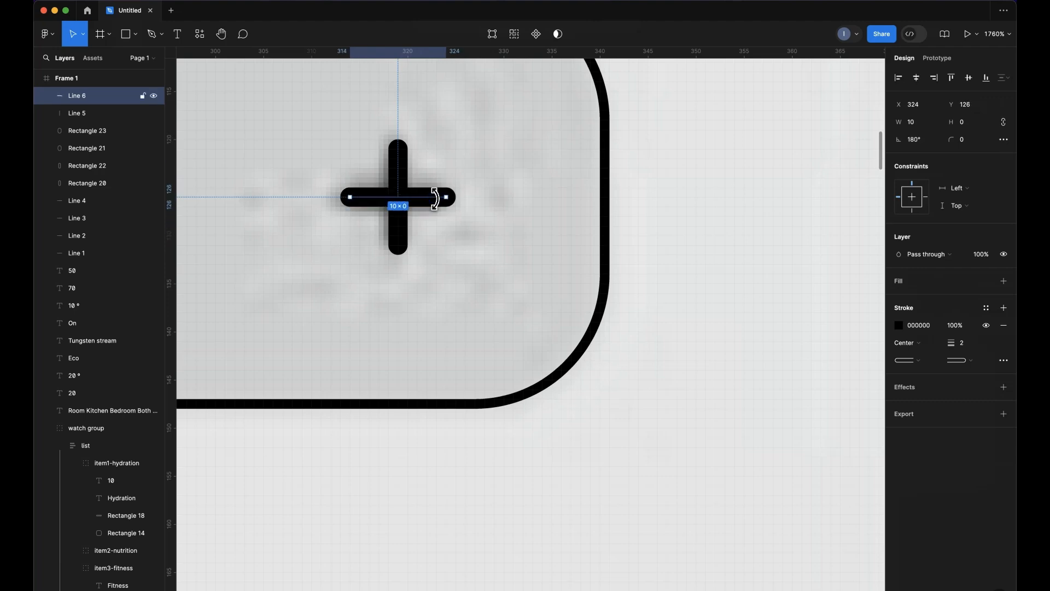
Copy the plus sign's horizontal bar onto the minus sign in the blue half of the temperature control
left_click(399, 234, "shift")
scroll(404, 238, "down", 10)
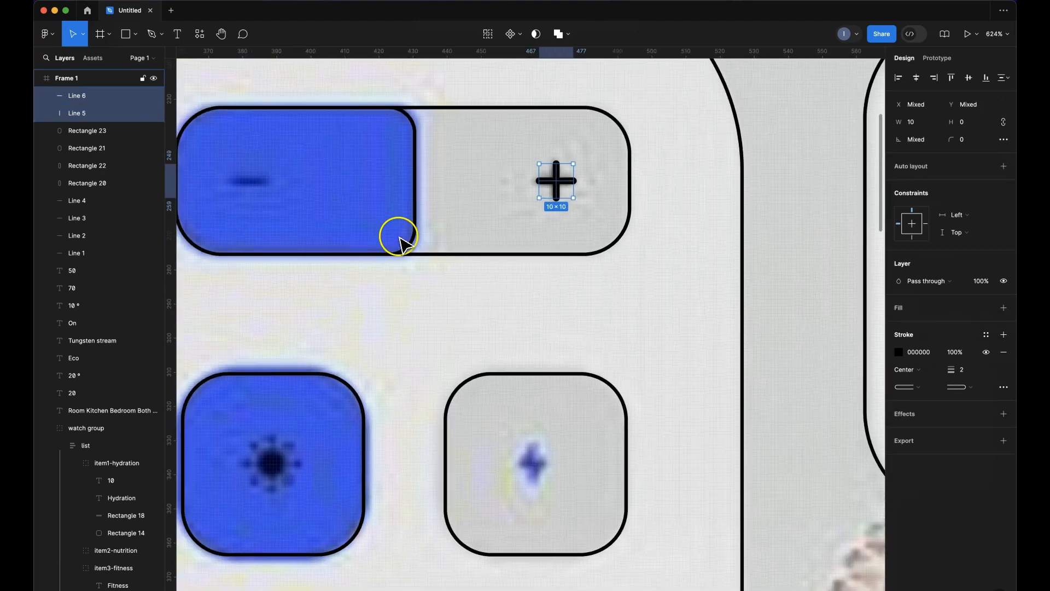
scroll(401, 239, "up", 3)
scroll(401, 239, "left", 2)
left_click(688, 191)
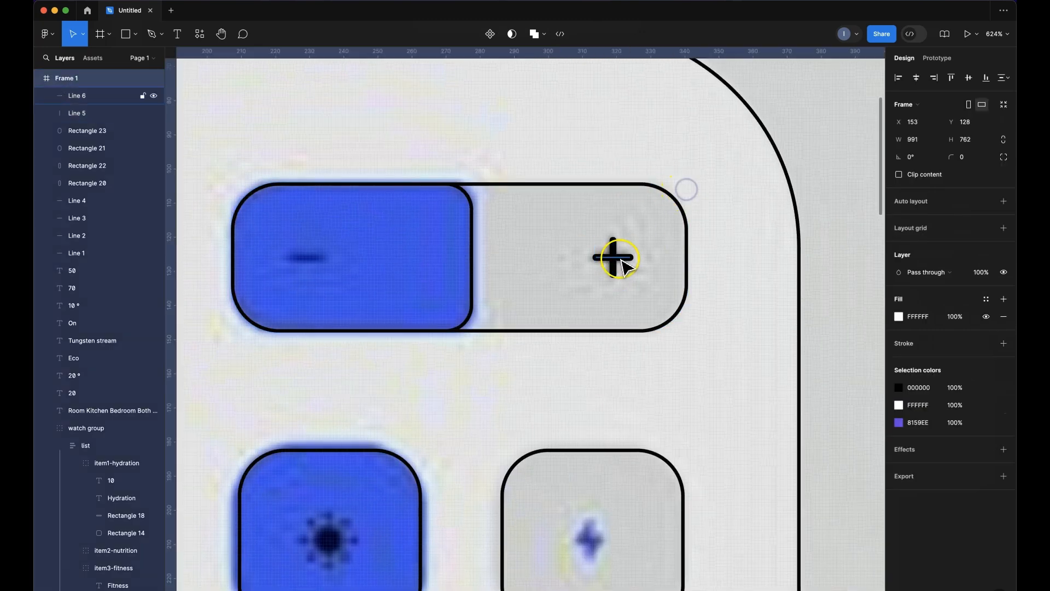
left_click_drag(625, 261, 577, 265)
key("super+z")
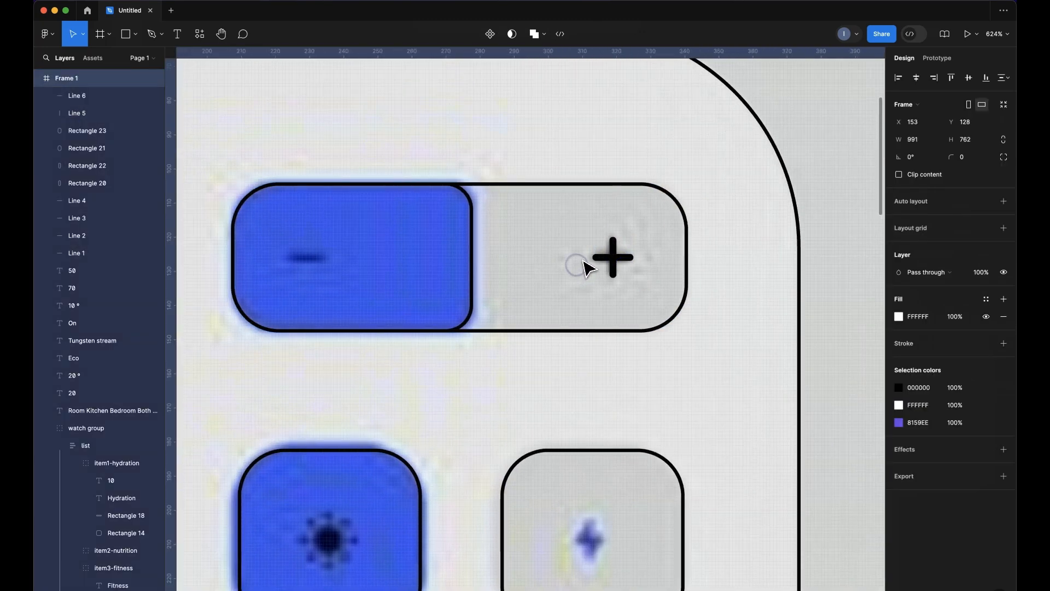
left_click(608, 258)
left_click_drag(608, 259, 300, 272)
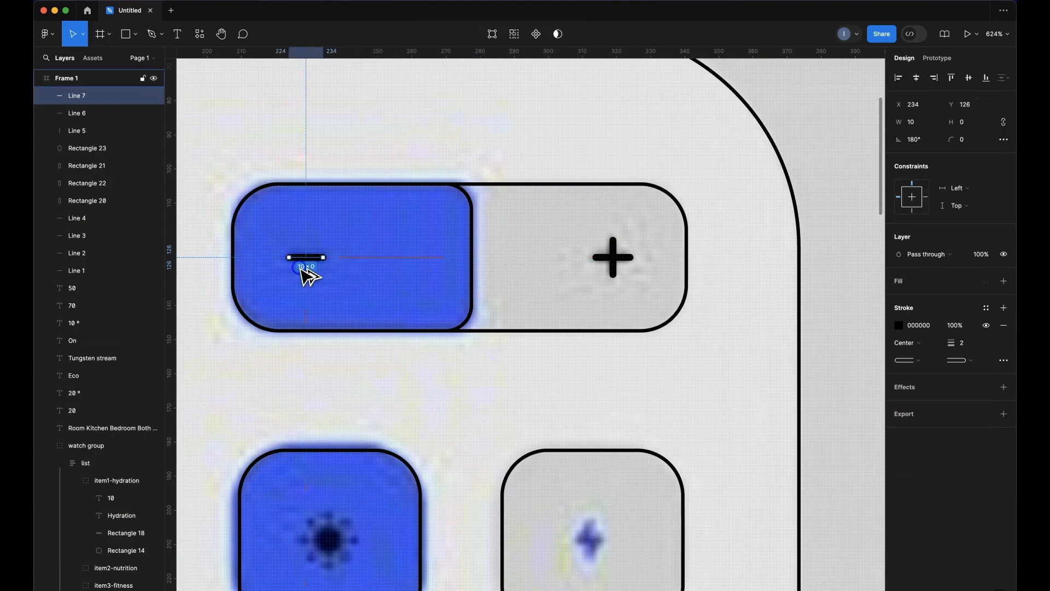
Examine the traced labels, dashes, toggles and cards across the dashboard against the reference
scroll(389, 287, "down", 5)
scroll(398, 296, "down", 5)
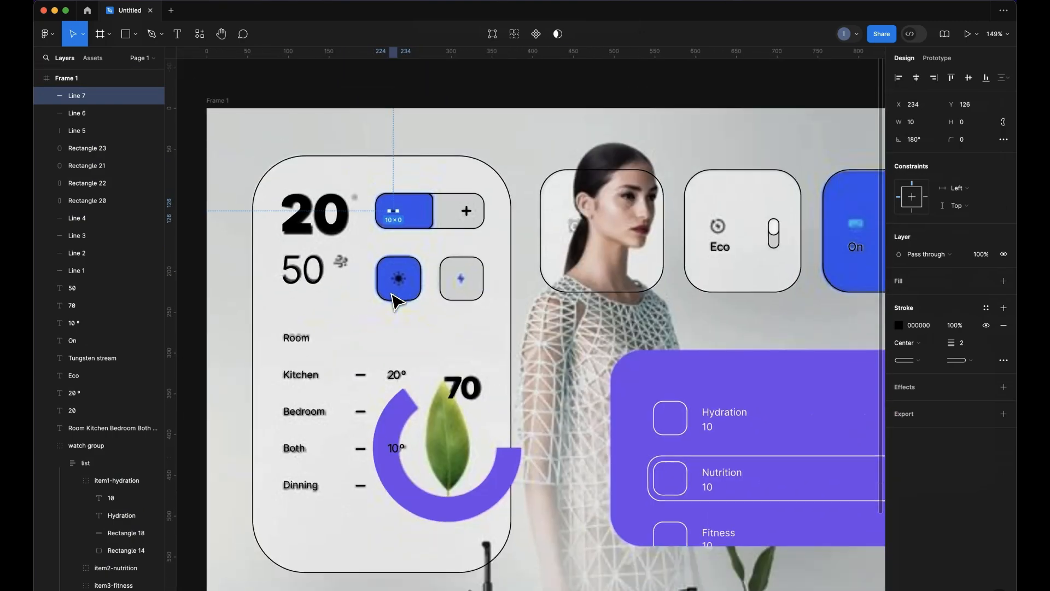
scroll(398, 300, "up", 5)
scroll(394, 300, "down", 5)
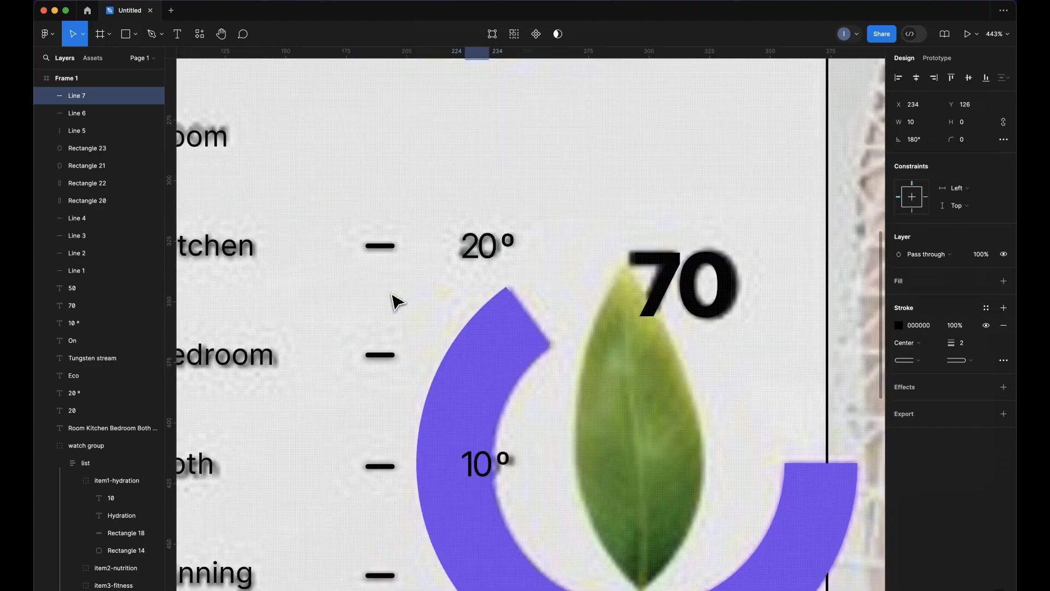
scroll(391, 303, "down", 5)
scroll(391, 305, "up", 5)
scroll(391, 306, "right", 5)
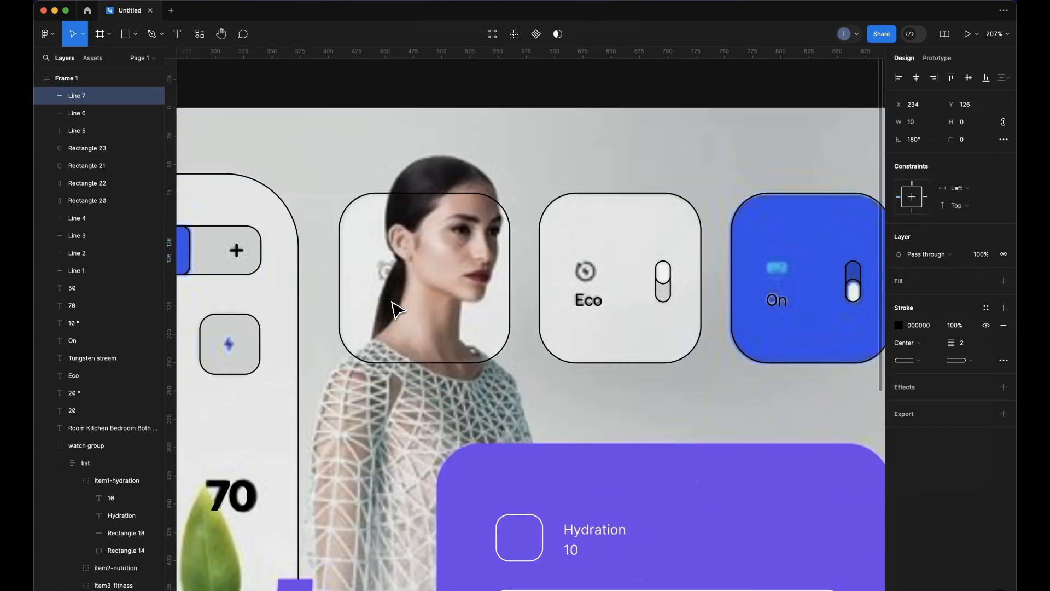
scroll(398, 310, "right", 3)
scroll(397, 310, "up", 2)
scroll(398, 309, "down", 5)
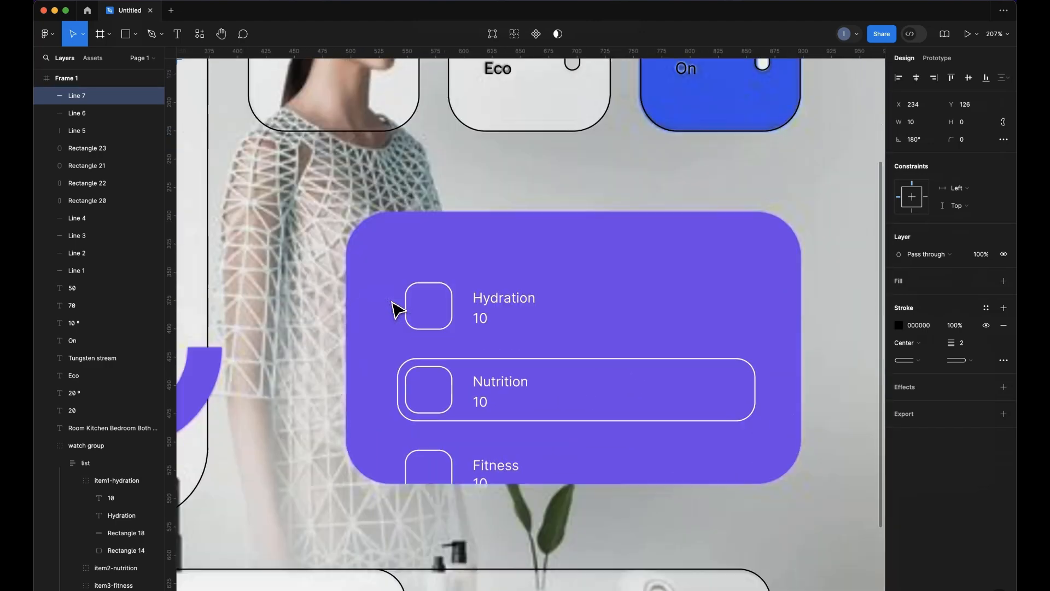
scroll(393, 302, "down", 3)
scroll(397, 310, "left", 5)
scroll(398, 309, "up", 2)
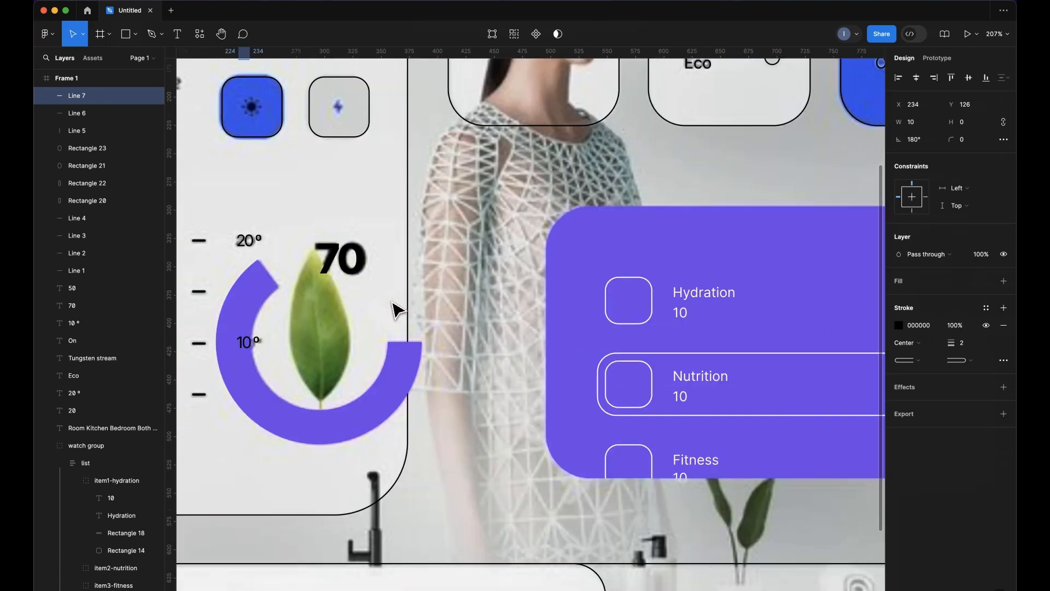
scroll(399, 305, "down", 3)
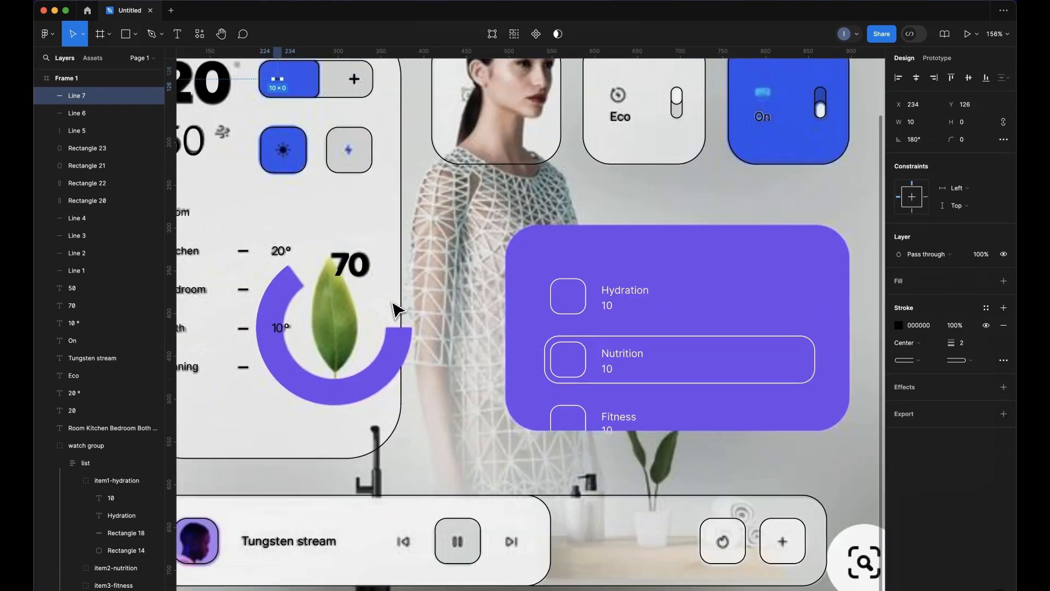
Duplicate the plus sign's vertical bar and move the copy down to X 388, Y 519, just above the music player card
left_click(356, 79)
scroll(358, 83, "up", 5)
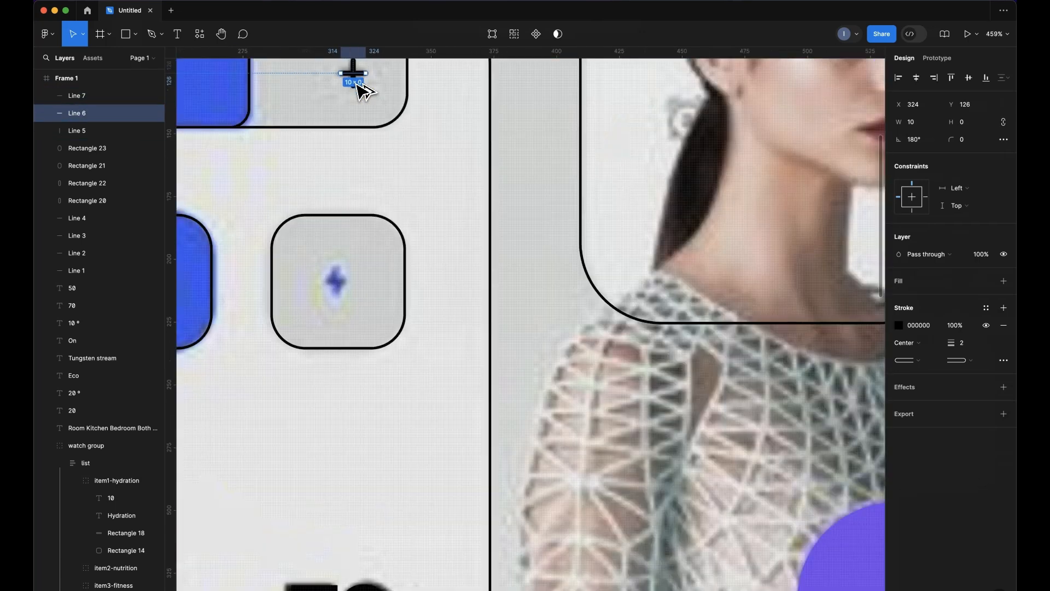
left_click(354, 68)
left_click_drag(355, 66, 421, 488)
scroll(421, 488, "down", 10)
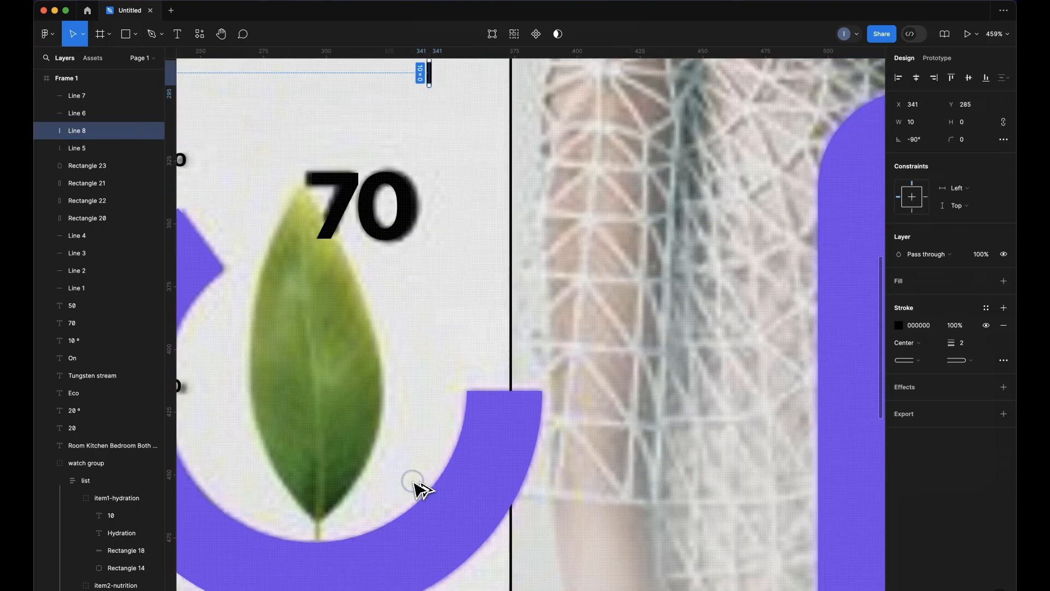
scroll(413, 487, "down", 3)
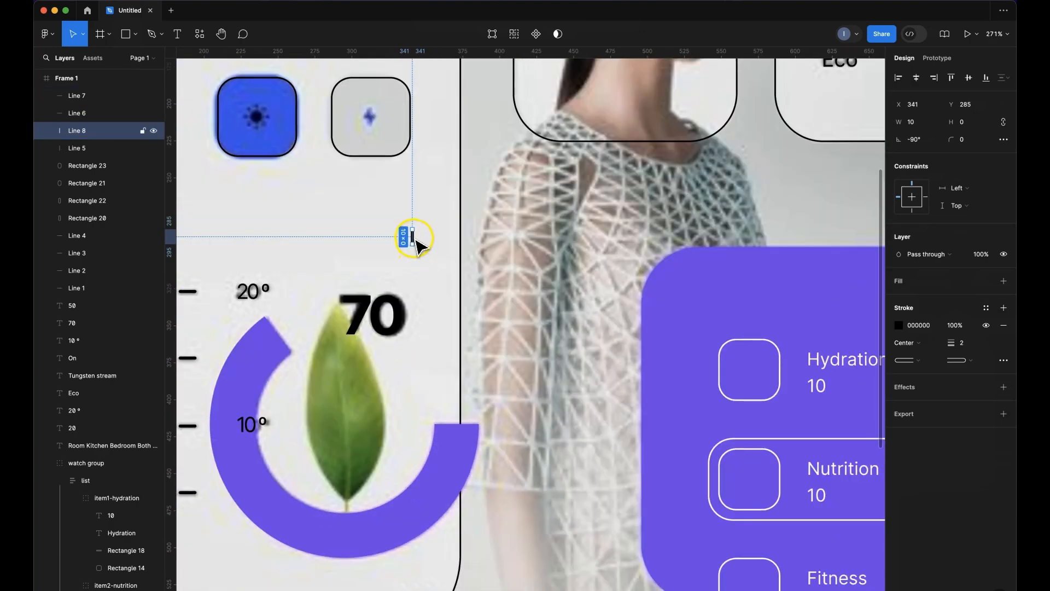
left_click_drag(414, 241, 481, 577)
scroll(480, 574, "down", 10)
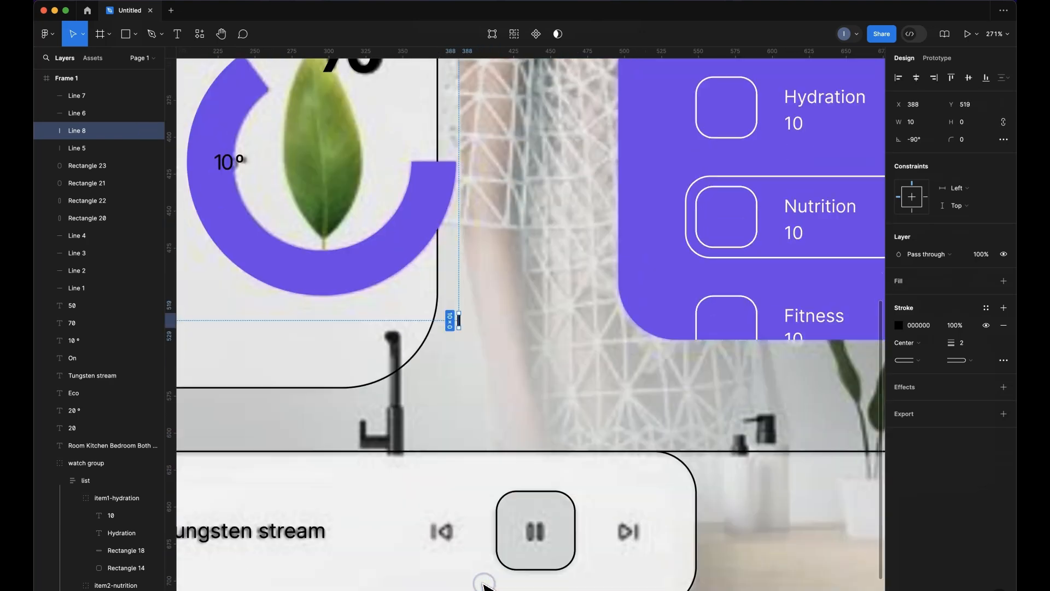
Place the line over the pause icon's left bar with stroke 4, and duplicate it onto the right bar at X 443, Y 663, length 8
scroll(441, 307, "up", 6)
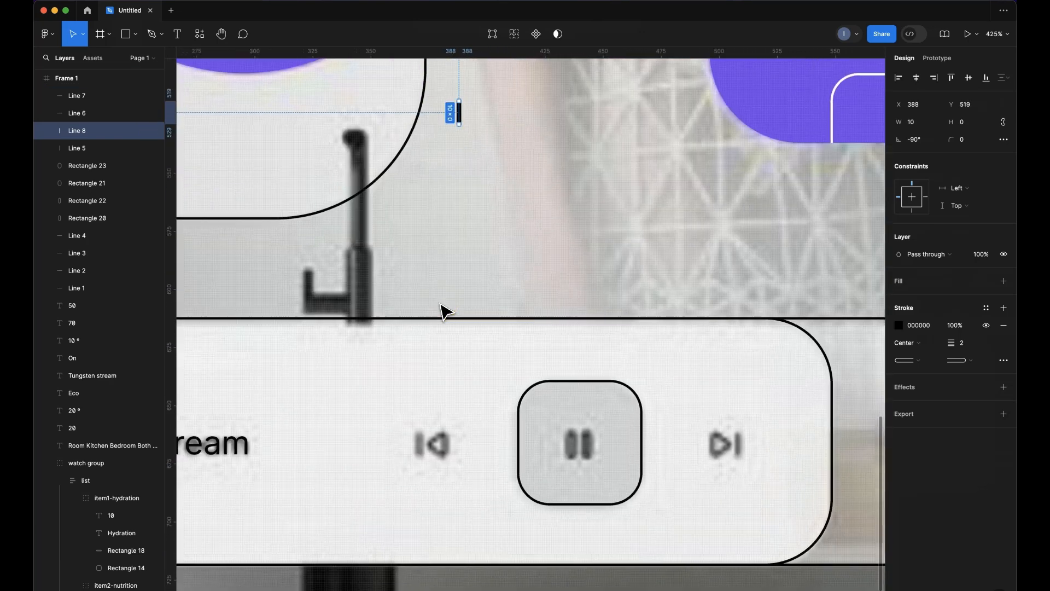
mouse_move(461, 113)
left_mouse_down()
mouse_move(487, 312)
mouse_move(544, 440)
mouse_move(569, 449)
left_mouse_up()
scroll(571, 448, "up", 10)
left_click_drag(960, 343, 961, 344)
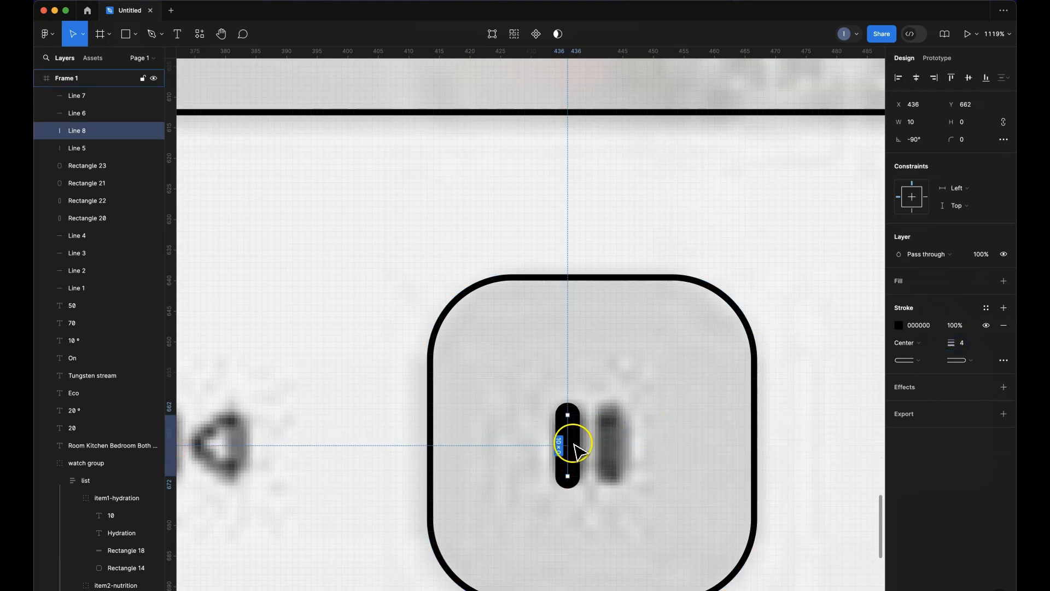
mouse_move(570, 448)
left_mouse_down()
mouse_move(575, 476)
mouse_move(621, 455)
left_mouse_up()
scroll(621, 455, "down", 5)
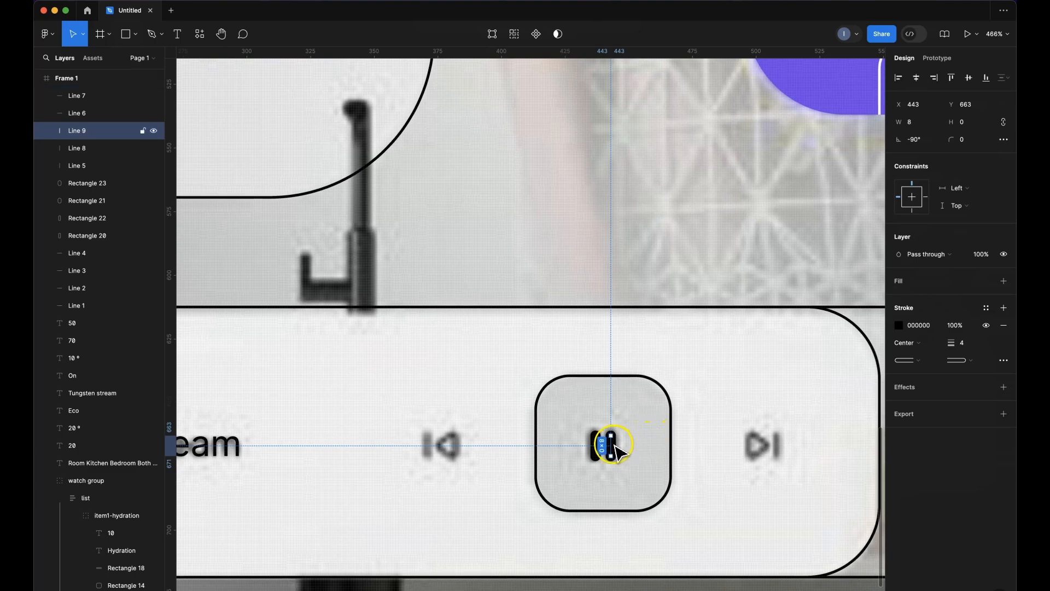
Duplicate the pause bar onto the skip-forward icon's vertical bar at X 508, Y 663 with a stroke of 2
left_click_drag(613, 446, 776, 455)
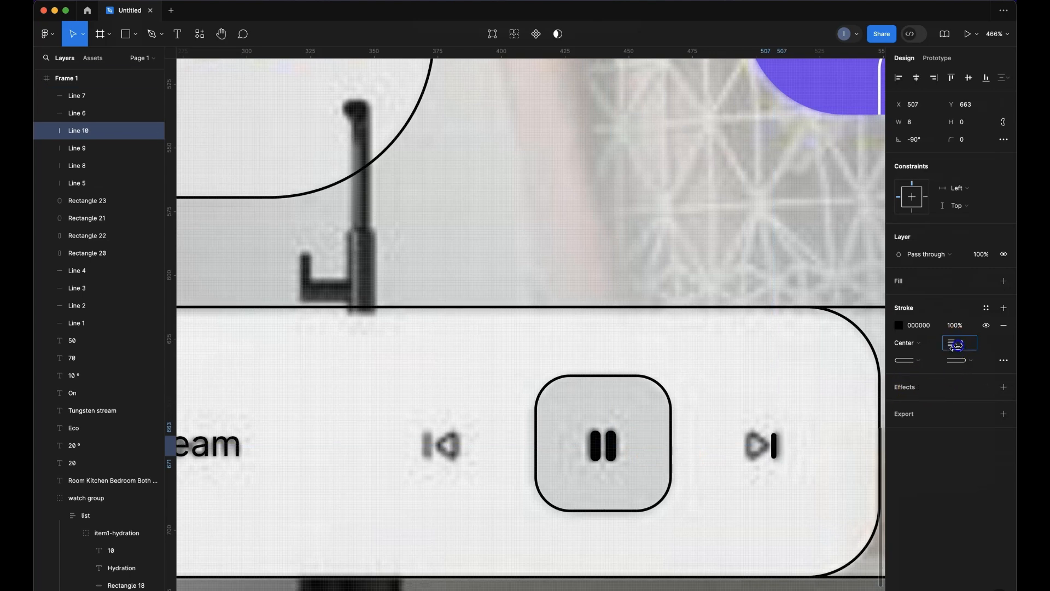
scroll(797, 454, "up", 5)
left_click_drag(752, 449, 755, 451)
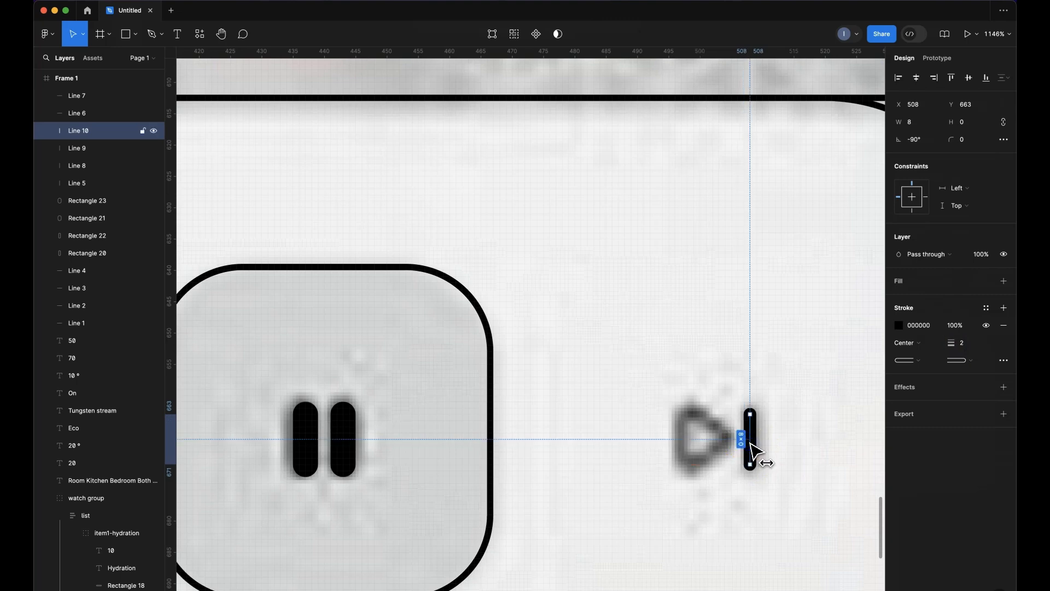
scroll(756, 452, "down", 5)
scroll(756, 452, "up", 8)
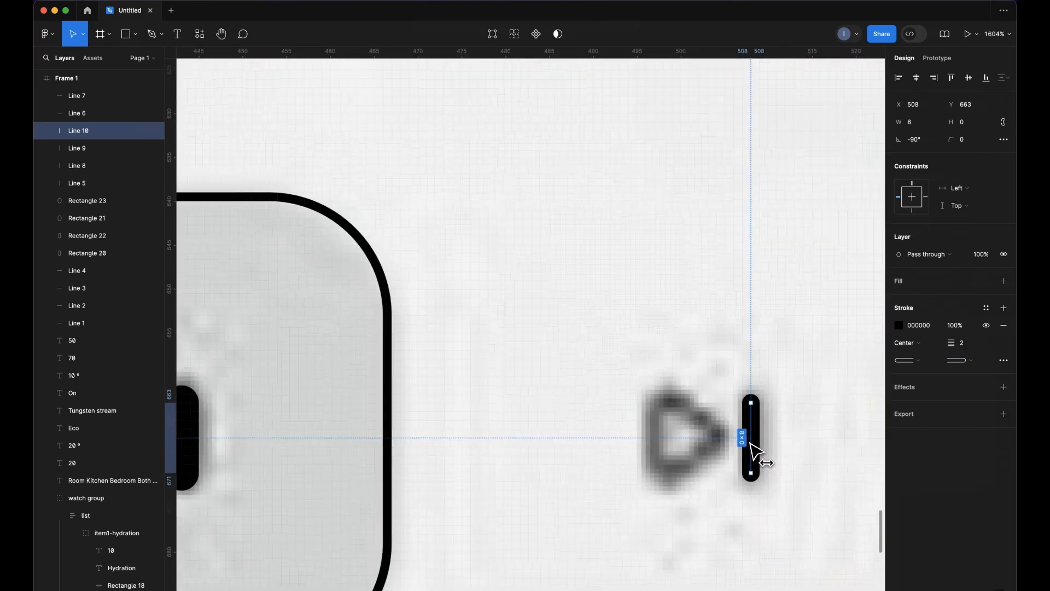
scroll(780, 435, "down", 6)
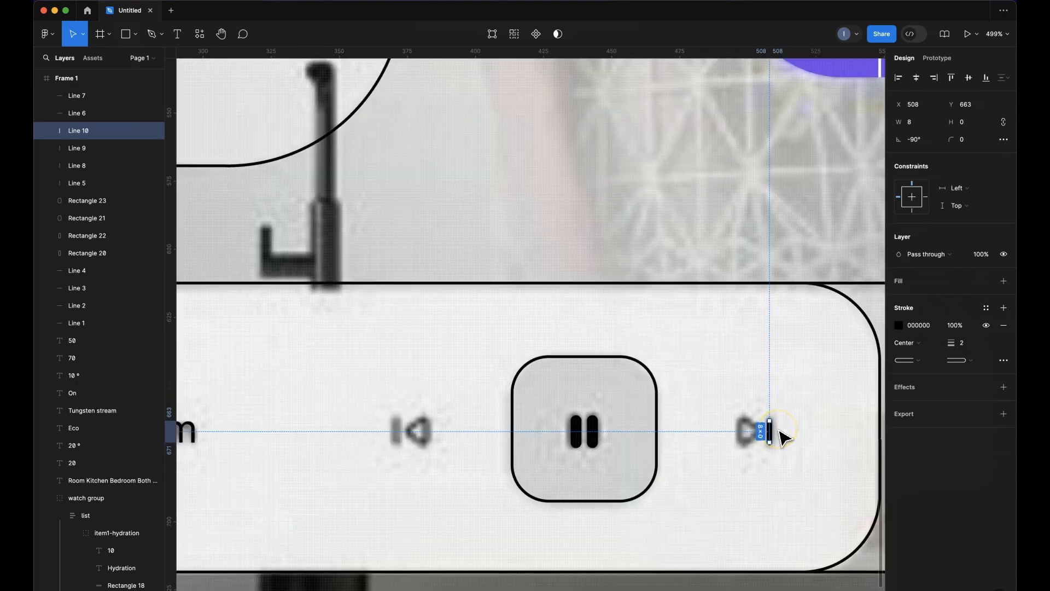
Draw a 9 × 9 px square over the skip-forward icon's triangle at X 496, Y 662
scroll(780, 435, "up", 4)
left_click(769, 440)
left_click(672, 397)
scroll(673, 399, "down", 5)
scroll(675, 404, "up", 6)
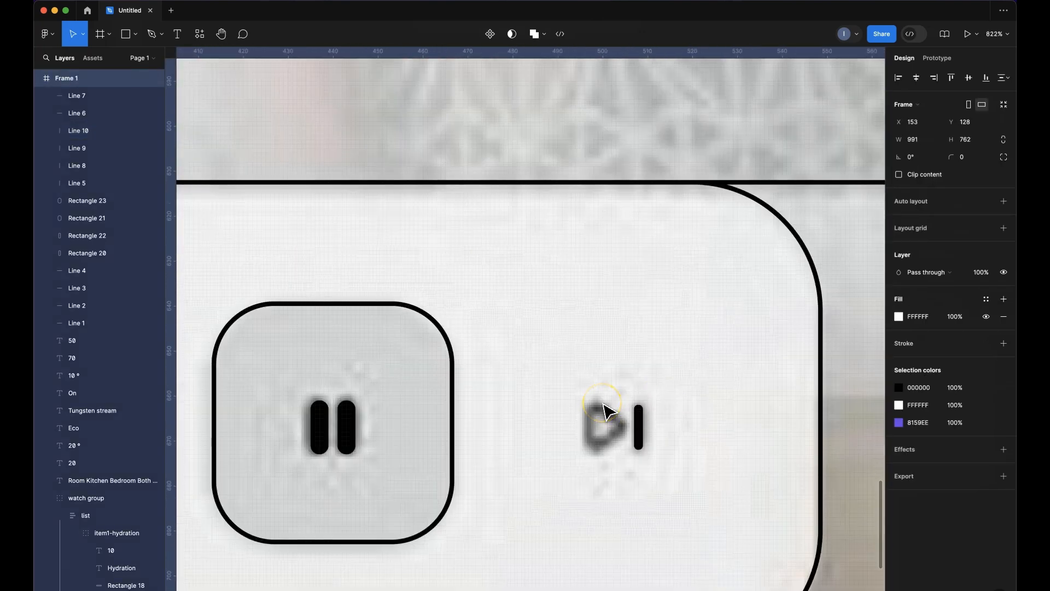
key("r")
left_click_drag(582, 403, 624, 444)
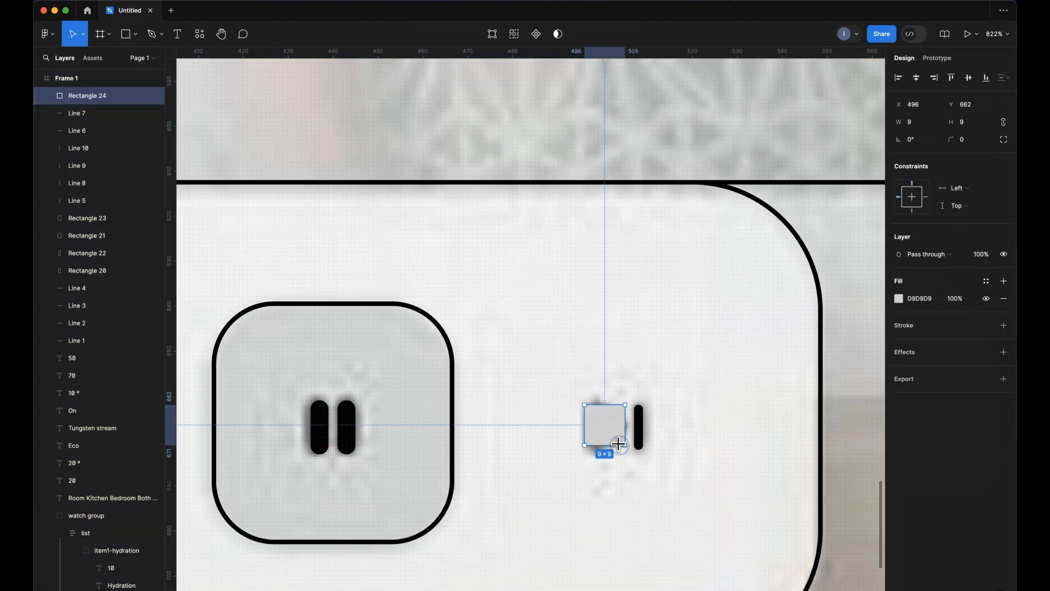
Copy the properties of the skip-forward icon's vertical bar and paste them onto the small square
left_click(642, 428)
right_click(640, 427)
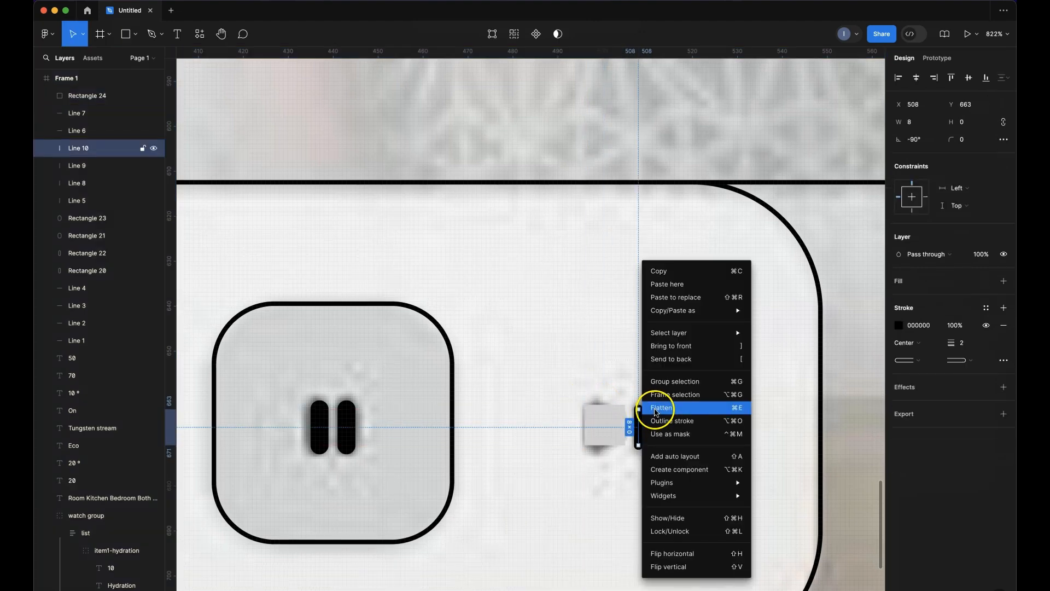
mouse_move(711, 310)
left_click(779, 360)
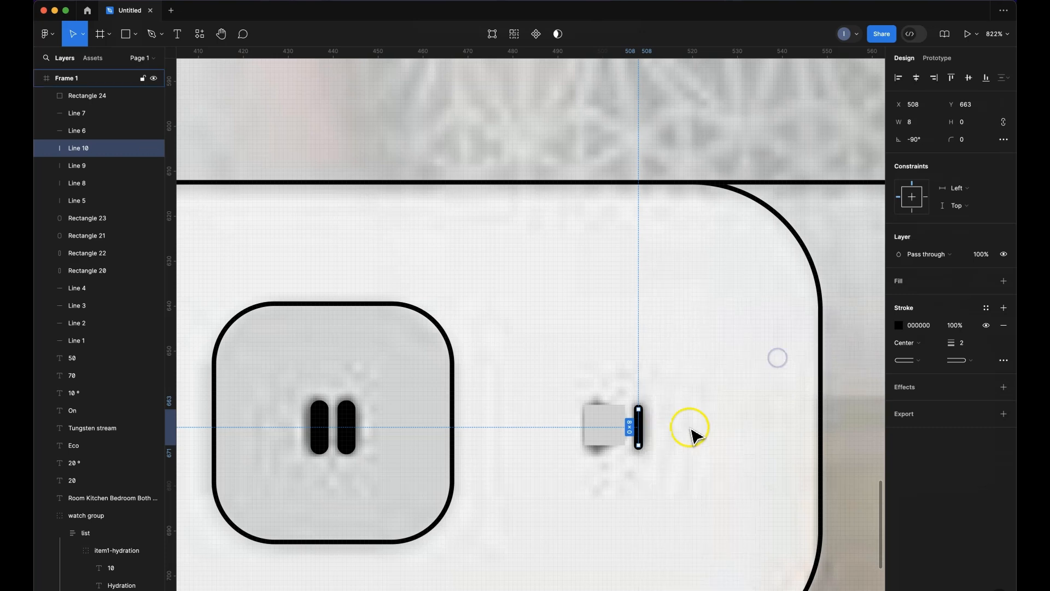
left_click(609, 425)
right_click(611, 429)
mouse_move(682, 307)
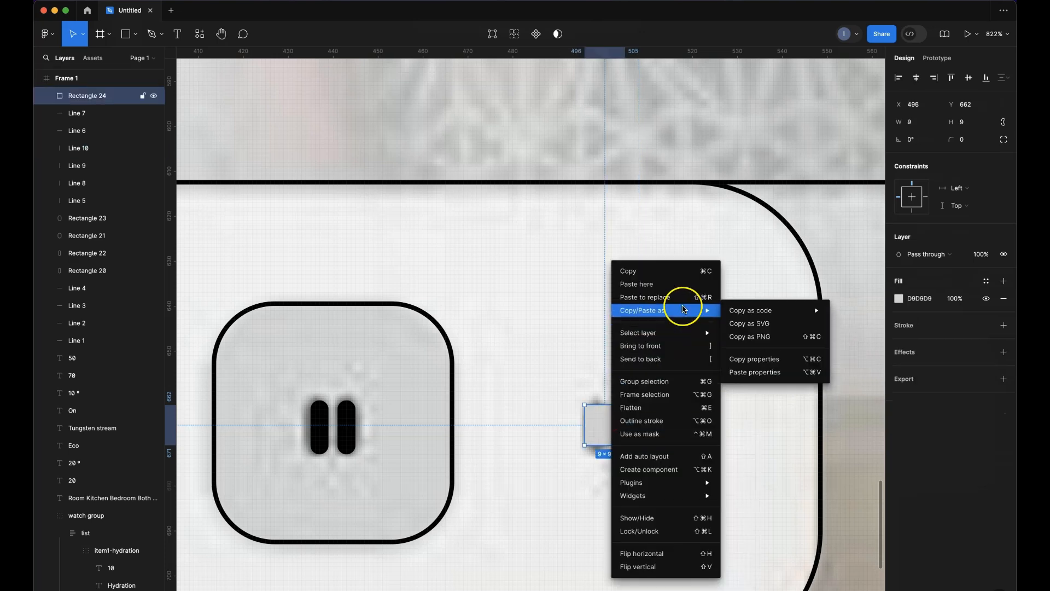
left_click(769, 374)
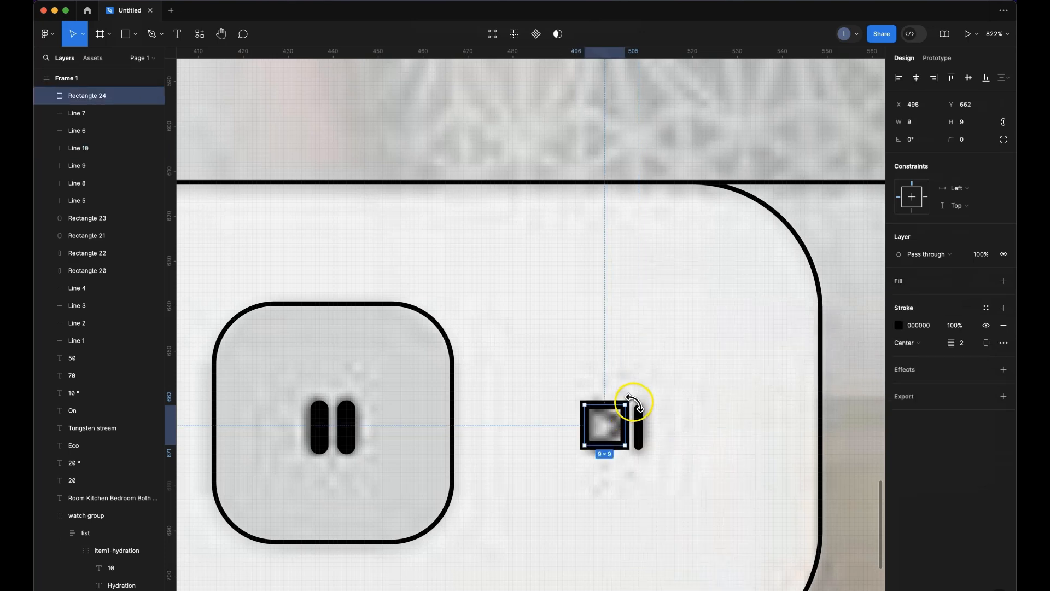
Set the small square's stroke join to round
left_click(951, 346)
left_click(986, 343)
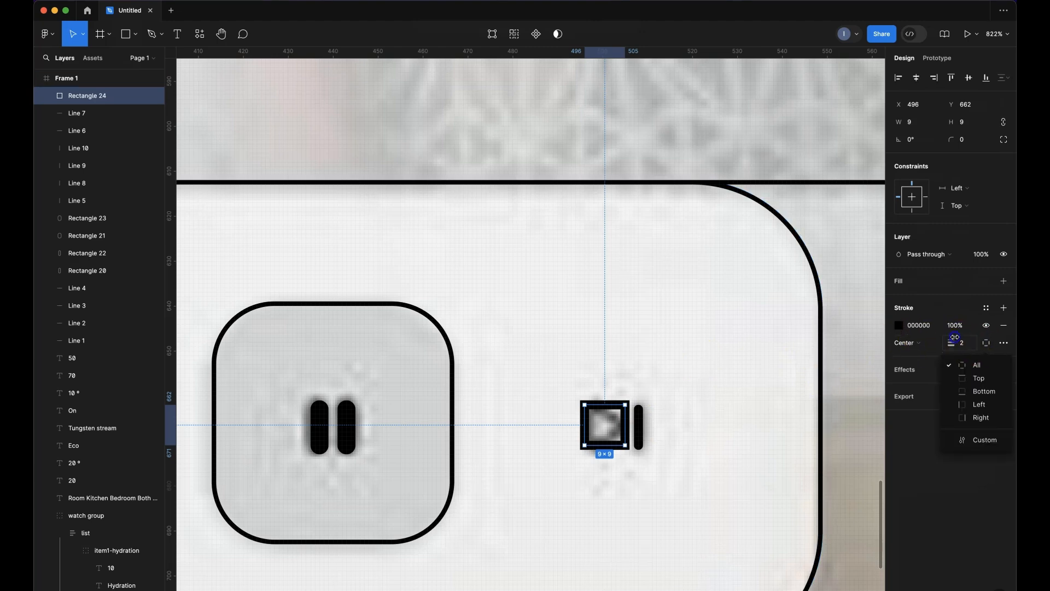
left_click(929, 343)
left_click(971, 343)
left_click(1005, 343)
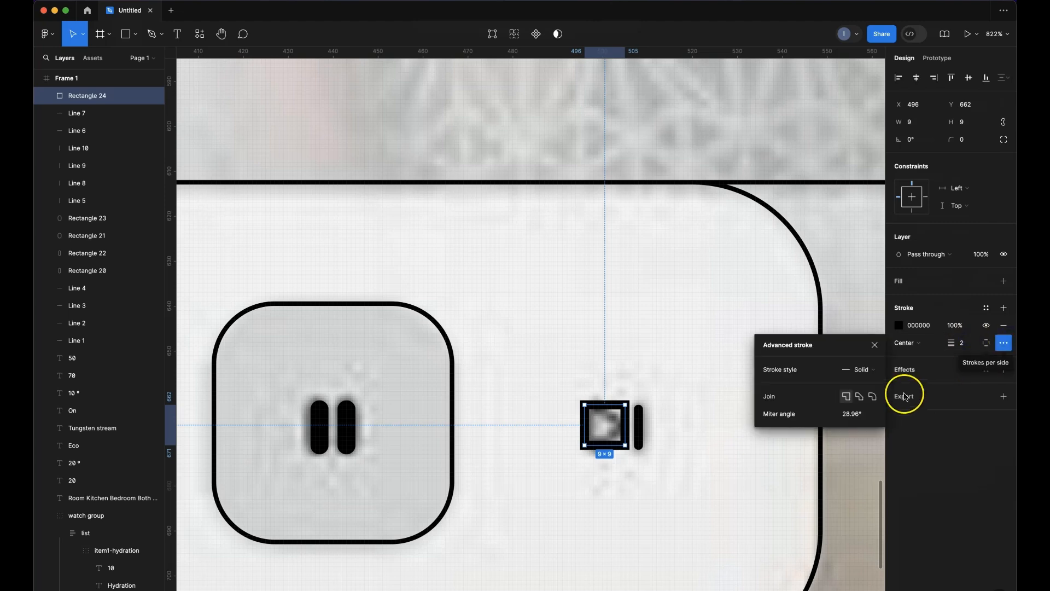
left_click(873, 397)
left_click(851, 262)
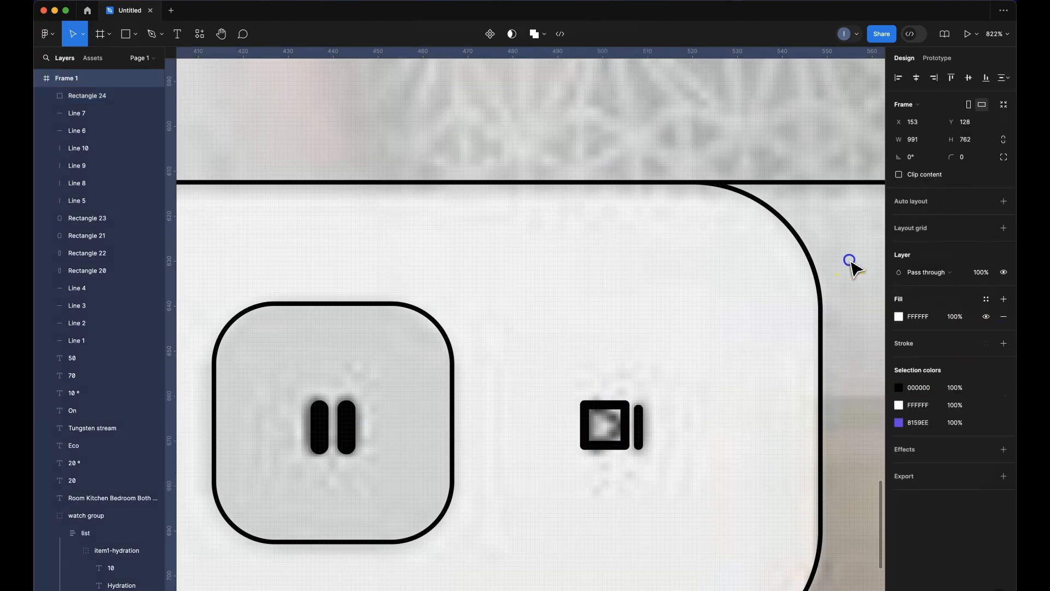
Rotate the small square to -45° so it stands as a diamond beside the skip-forward bar
left_click(814, 117)
scroll(818, 125, "down", 5)
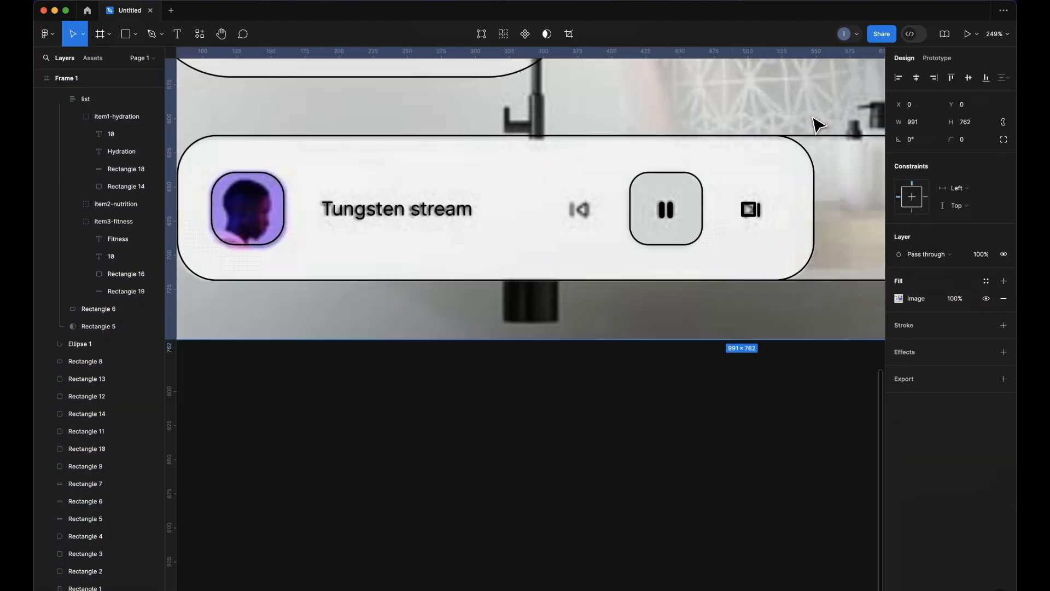
scroll(818, 124, "up", 2)
scroll(818, 124, "right", 2)
scroll(728, 211, "up", 5)
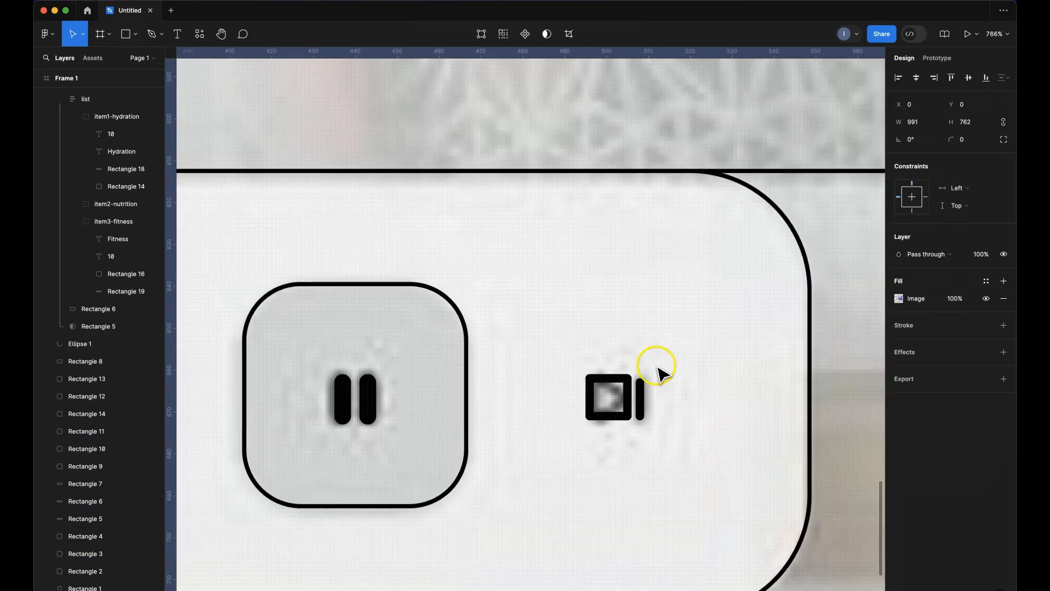
left_click(625, 382)
left_click_drag(635, 388, 635, 399)
Edit the diamond's vector points and delete its left corner to form a right-pointing triangle
key("p")
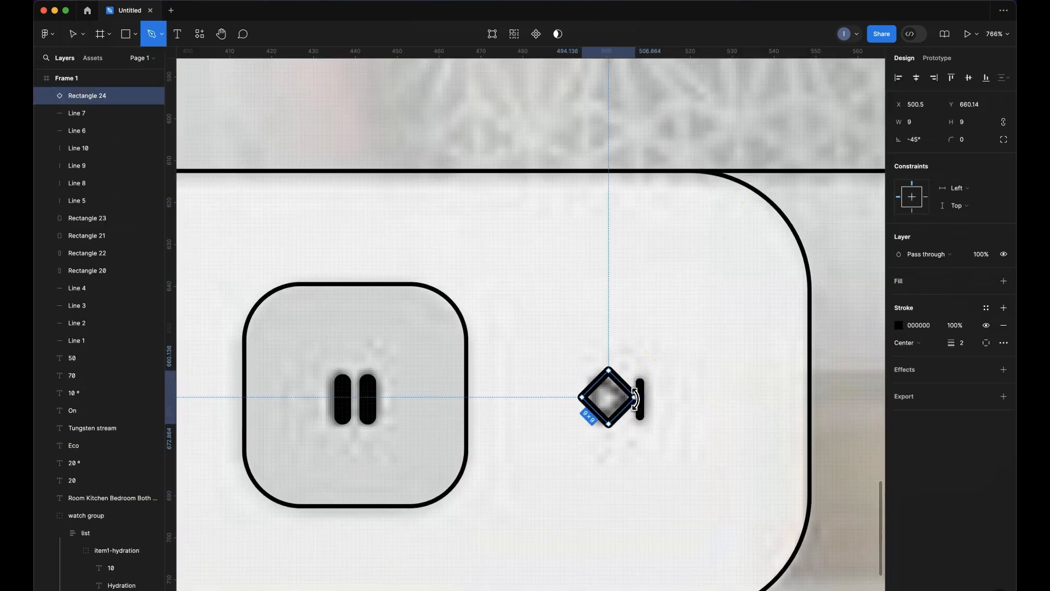
left_click(582, 399)
left_click(493, 35)
left_click(609, 404)
left_click(582, 398)
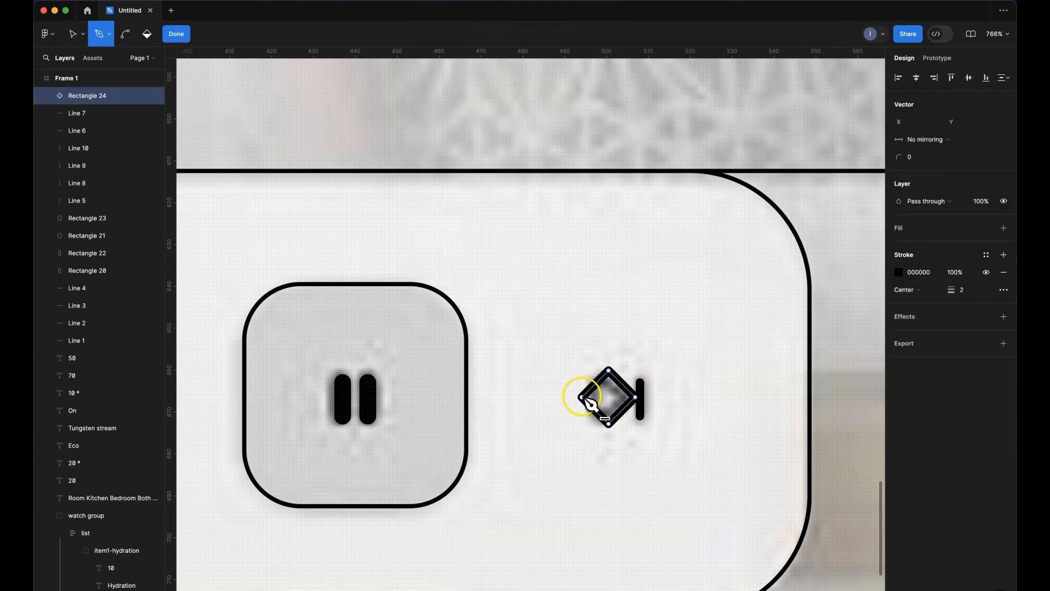
key("BackSpace")
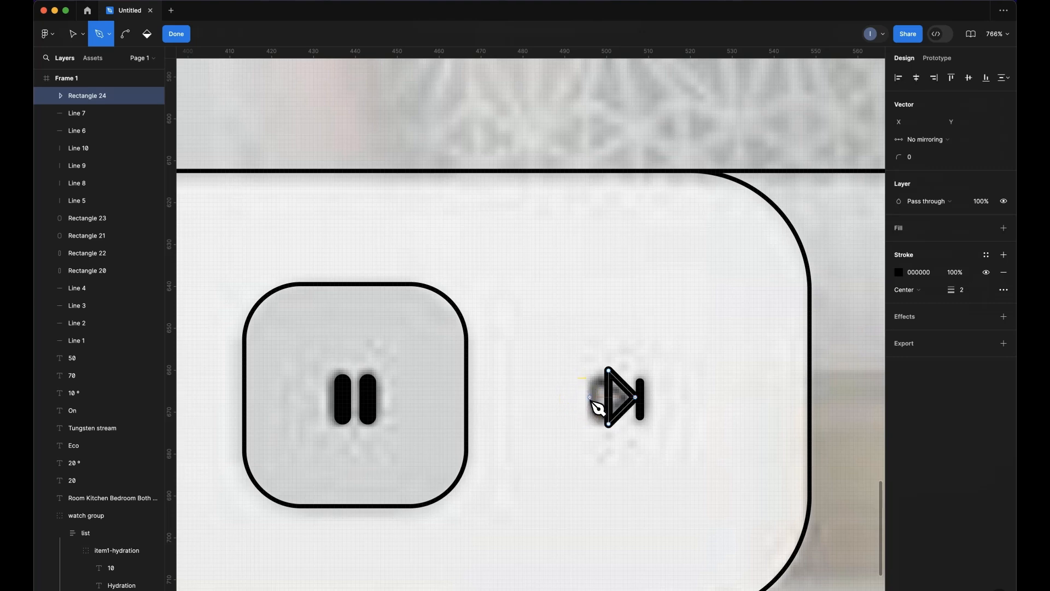
Move the triangle's upper and lower left points together to X 497.5 to widen it, and finish the vector editing
left_click_drag(617, 411, 610, 431)
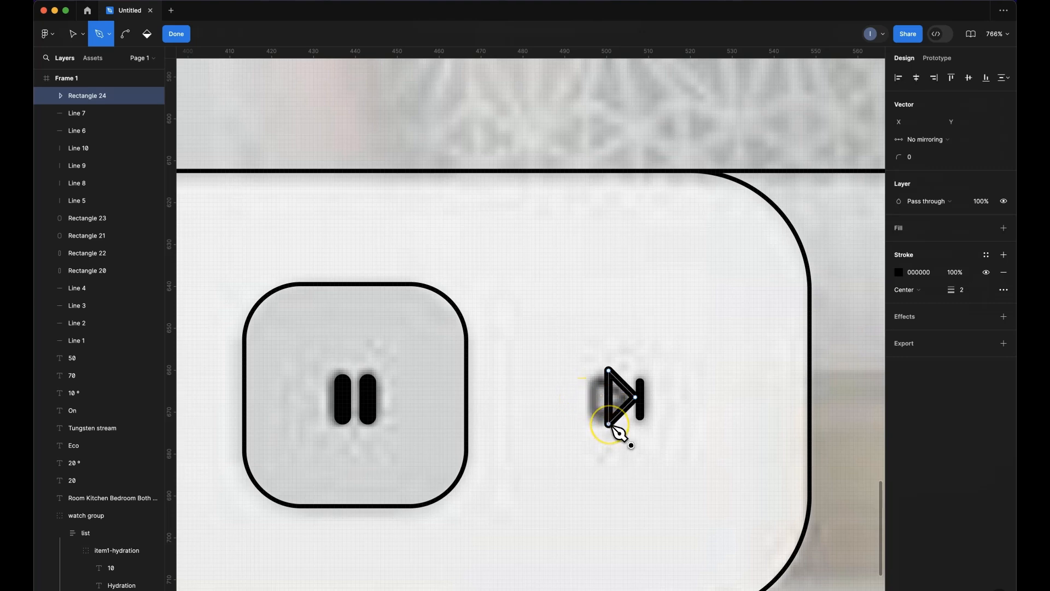
key("v")
left_click(609, 425)
left_click(609, 371)
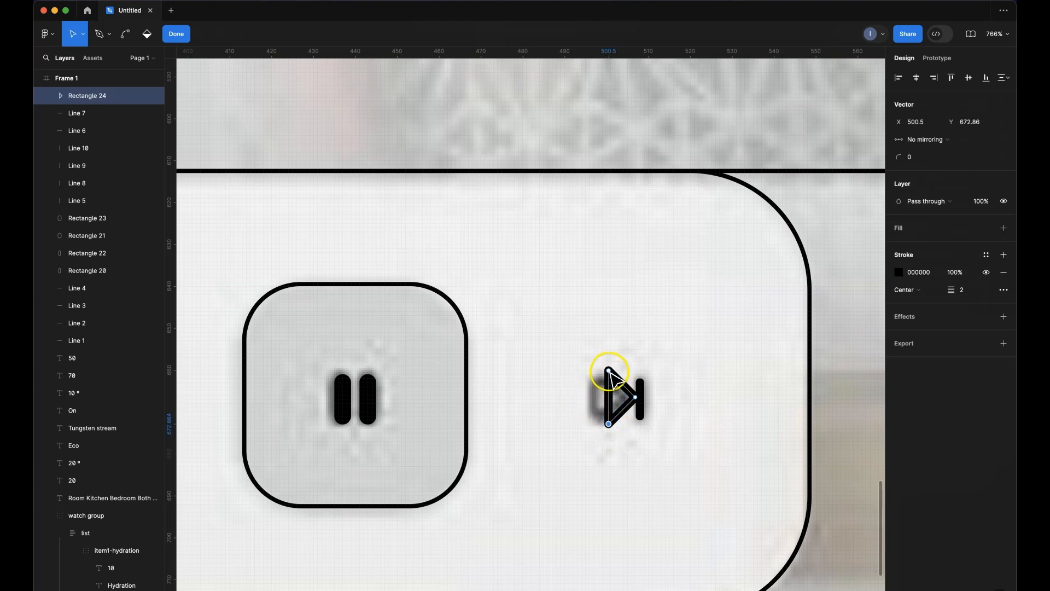
left_click_drag(609, 371, 598, 372)
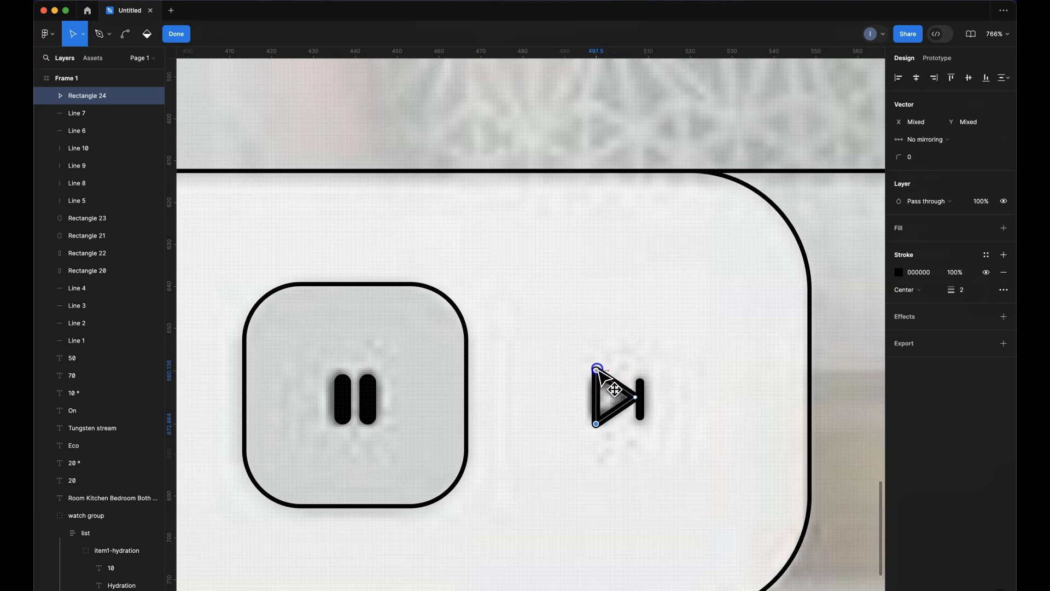
left_click(616, 348)
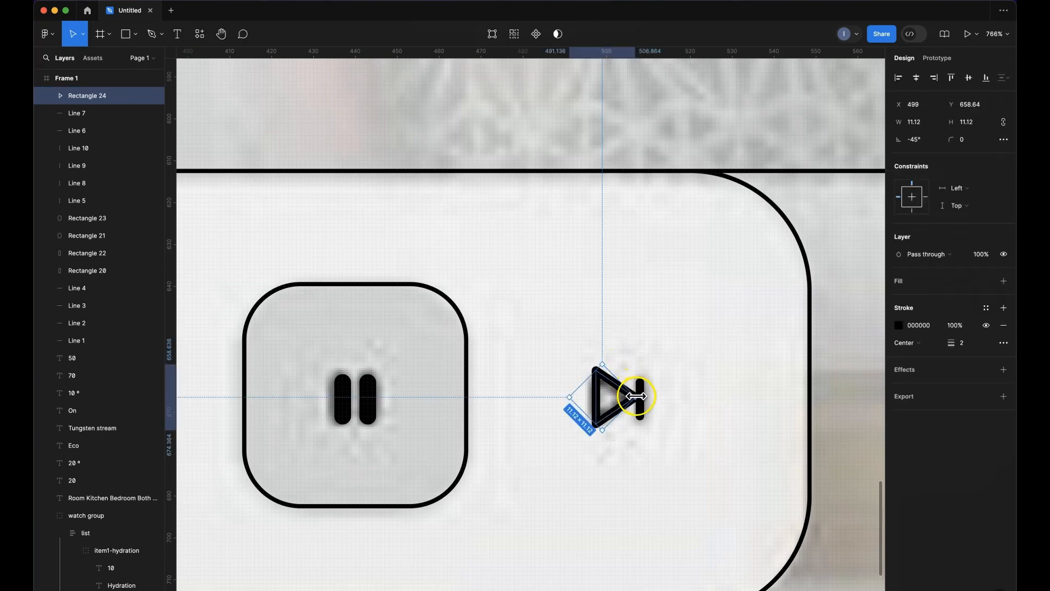
Shrink the next-track icon's triangle to about 7.78 × 7.78 and place it just left of the vertical bar
left_click_drag(635, 396, 600, 401)
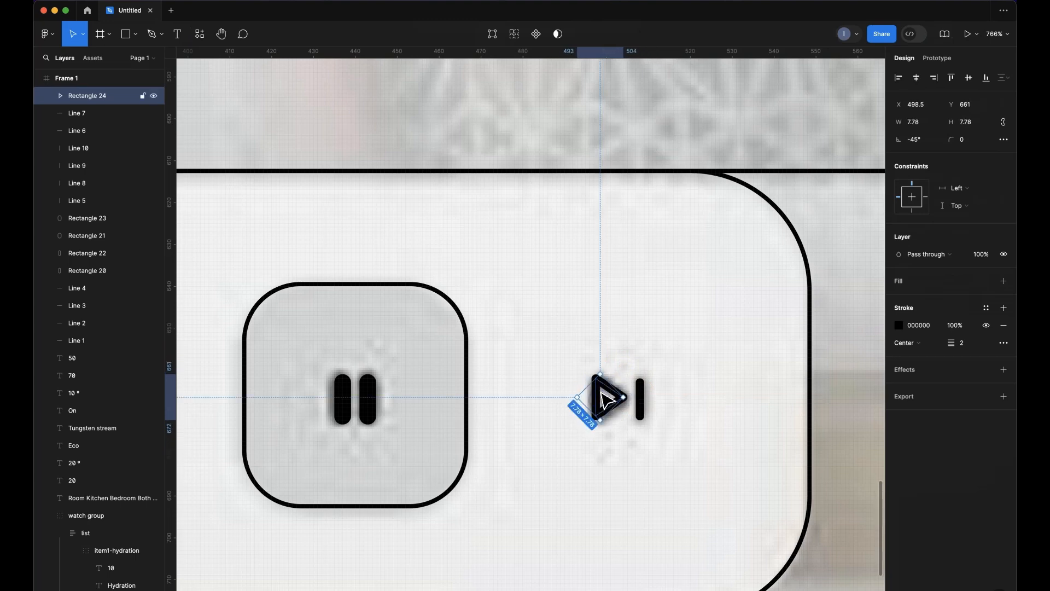
left_click(615, 319)
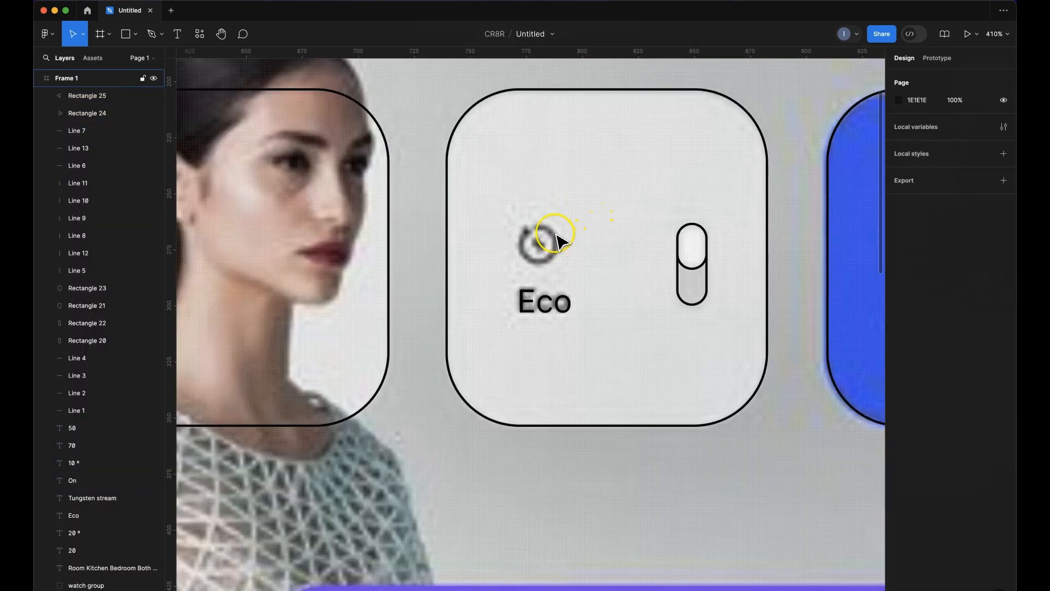
Draw a circle of about 18 × 18 over the Eco card's icon and copy the toggle outline's properties onto it
key("o")
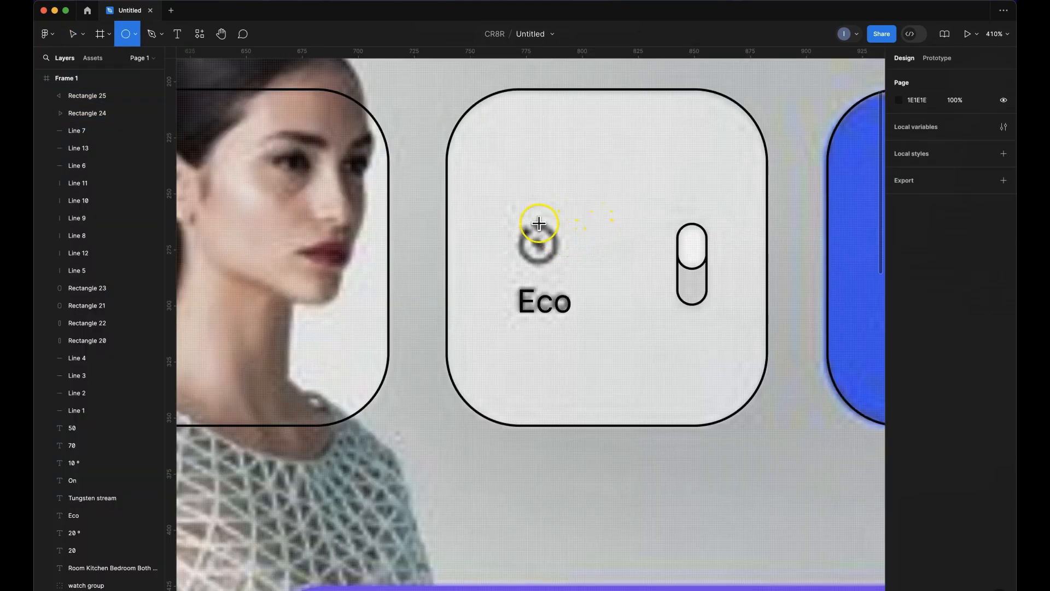
left_click_drag(521, 222, 555, 264)
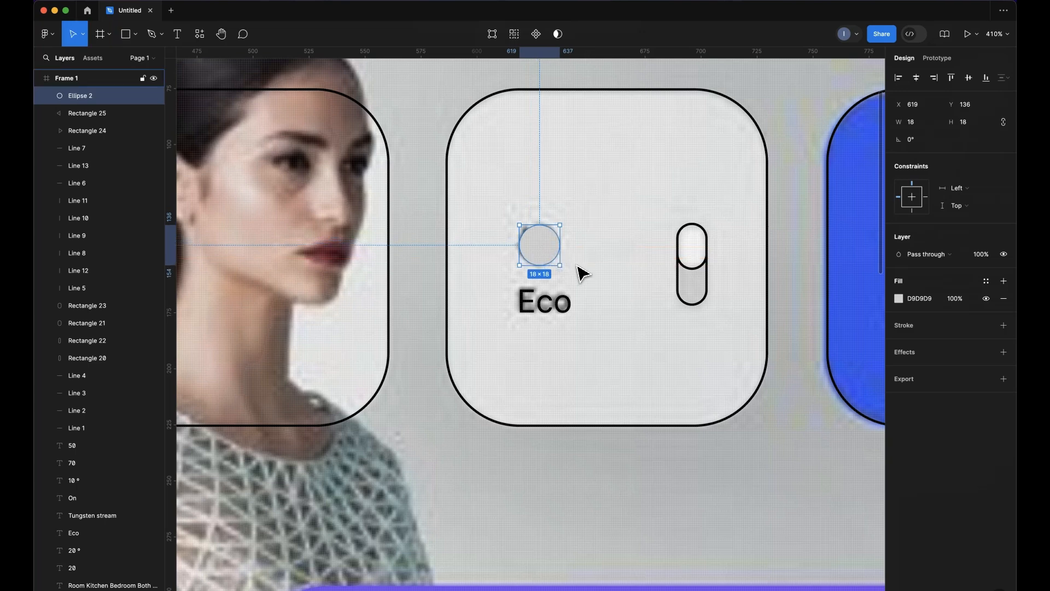
left_click(685, 294)
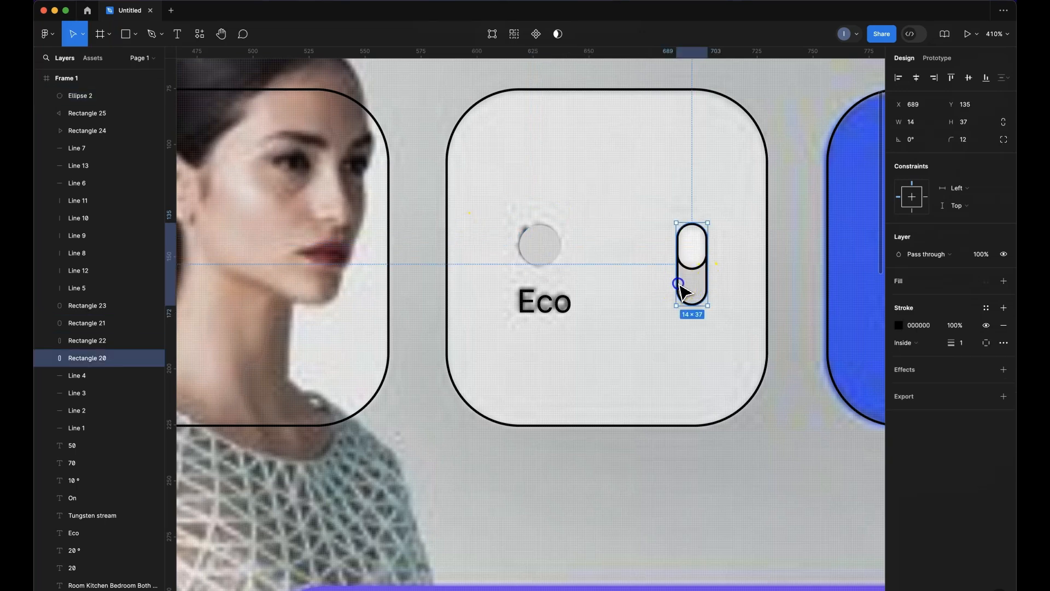
right_click(685, 294)
left_click(710, 310)
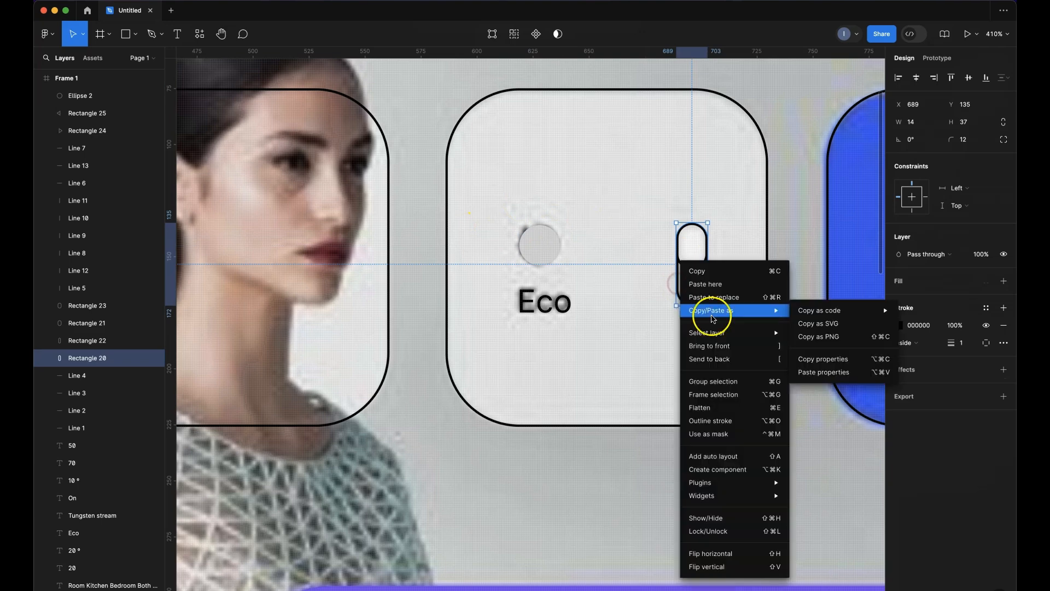
left_click(824, 360)
left_click(539, 244)
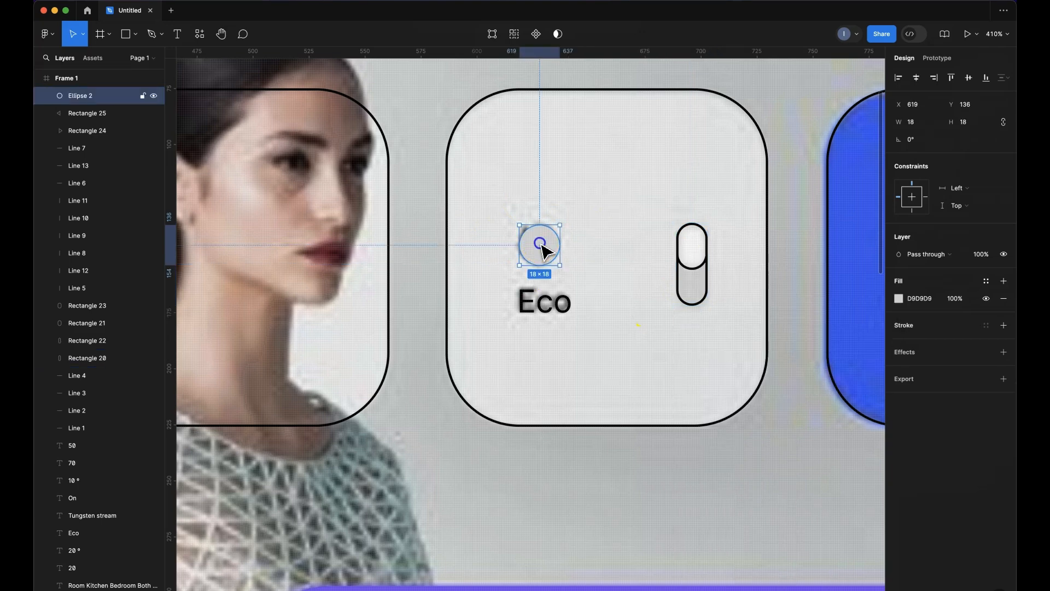
right_click(540, 240)
left_click(594, 298)
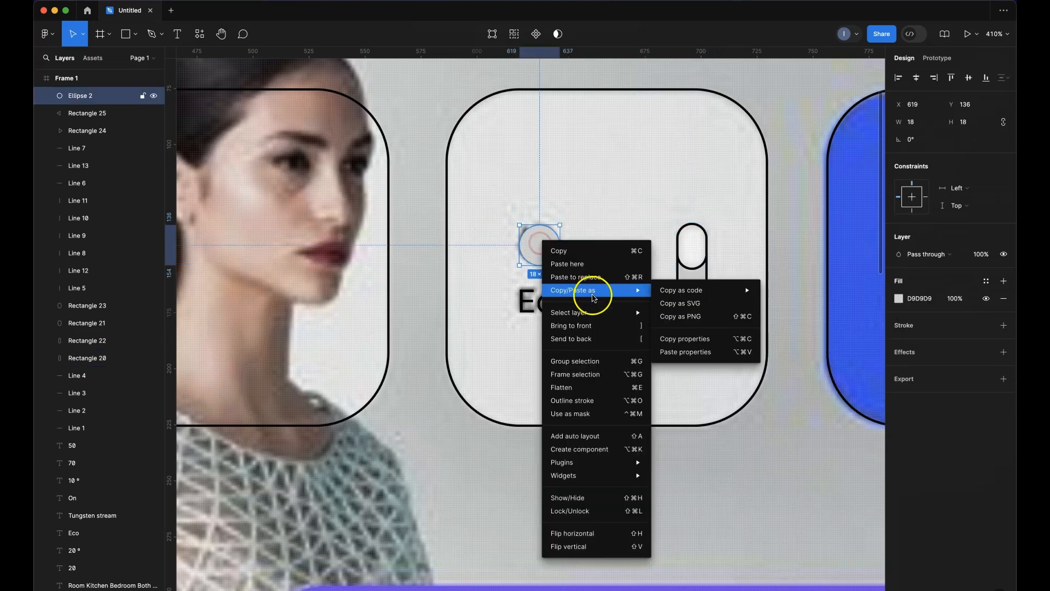
left_click(686, 351)
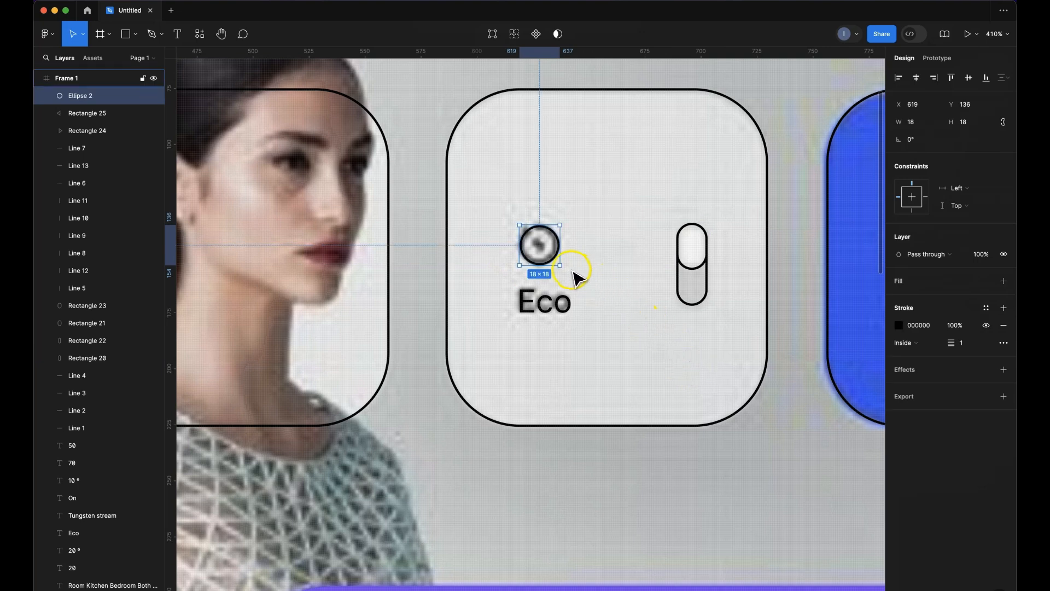
Reduce the Eco icon's circle to 16 × 16 and nudge it to X 620, Y 137
left_click_drag(558, 263, 555, 259)
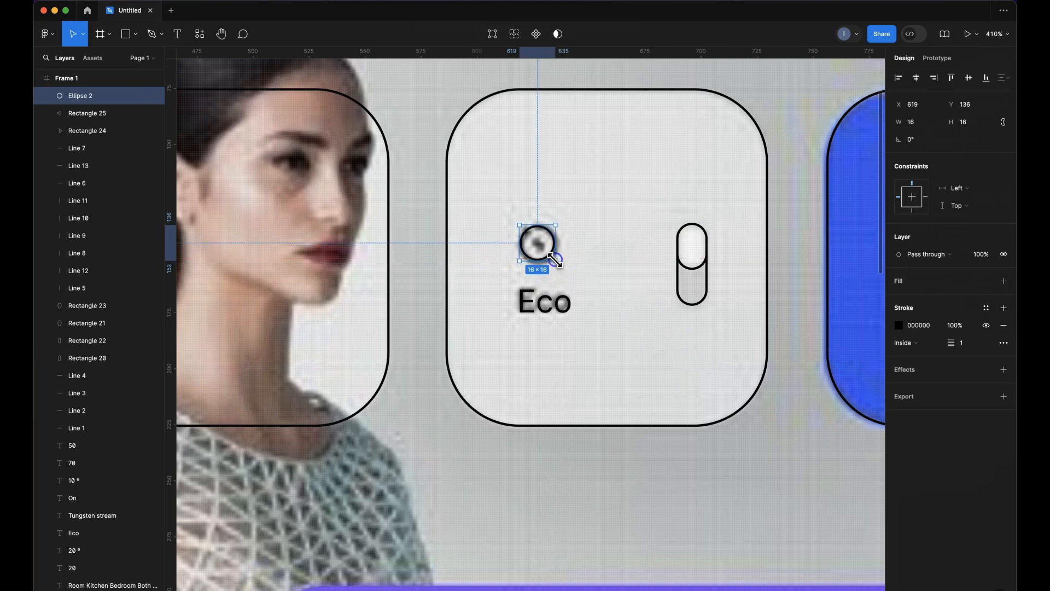
key("Right")
key("Down")
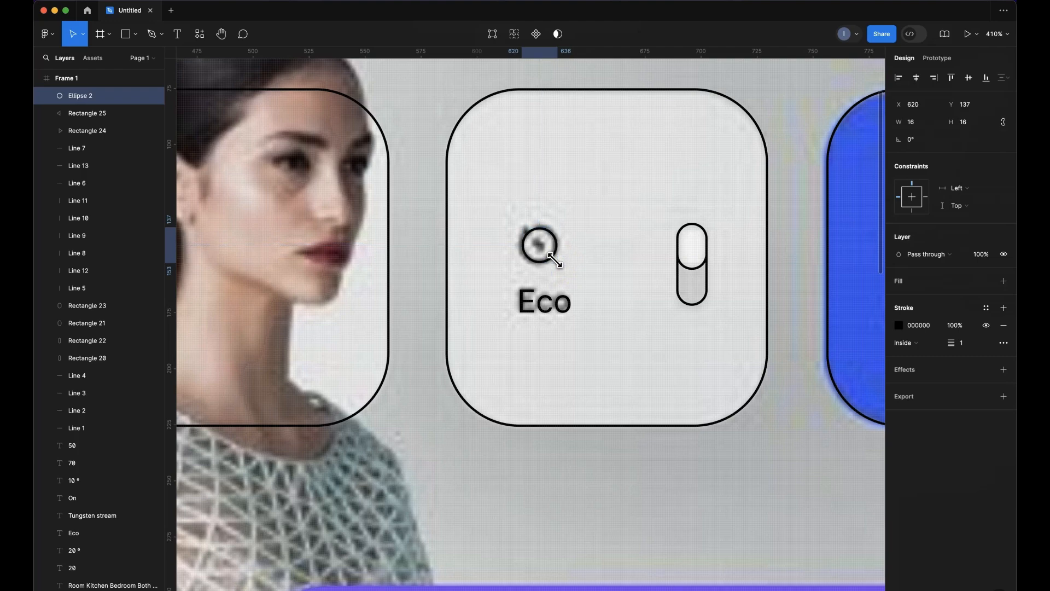
Move the reference image out of Frame 1 to the empty canvas on its left, at about X -884, Y 128
scroll(553, 260, "down", 5)
scroll(536, 235, "down", 2)
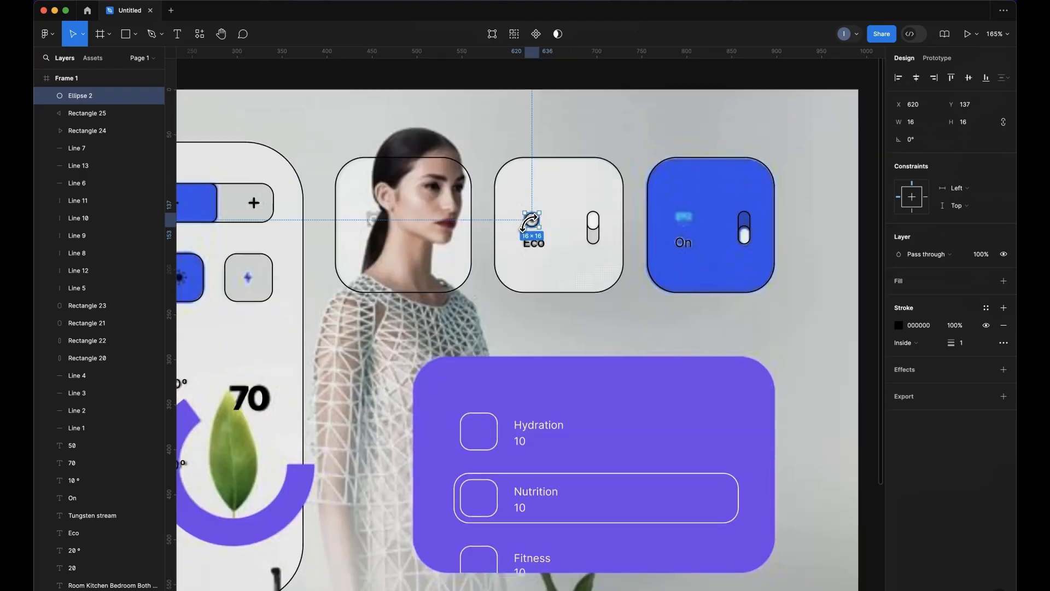
scroll(529, 223, "up", 2)
scroll(529, 224, "left", 4)
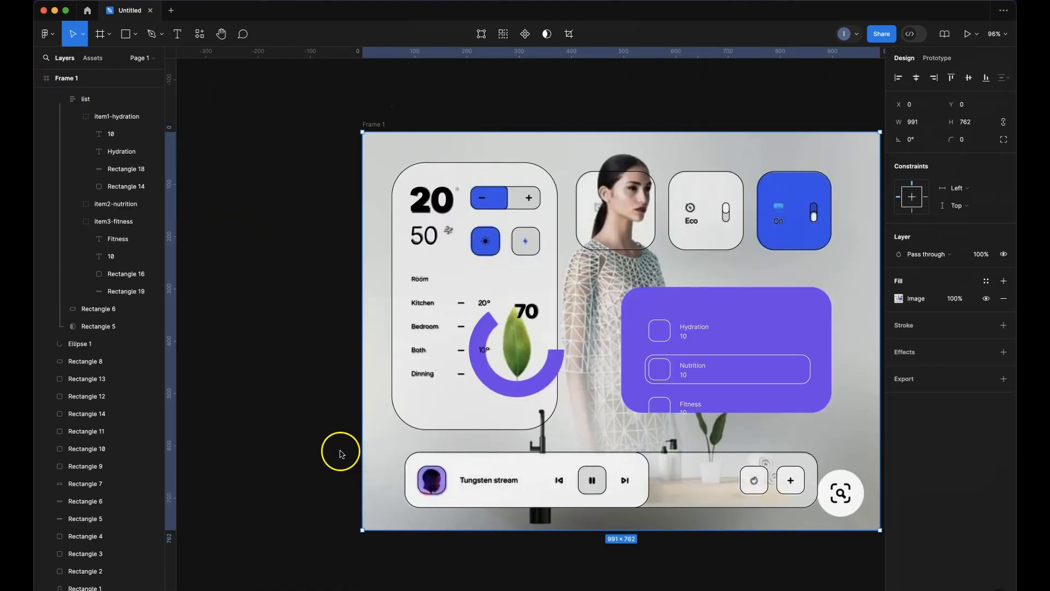
scroll(486, 156, "down", 5)
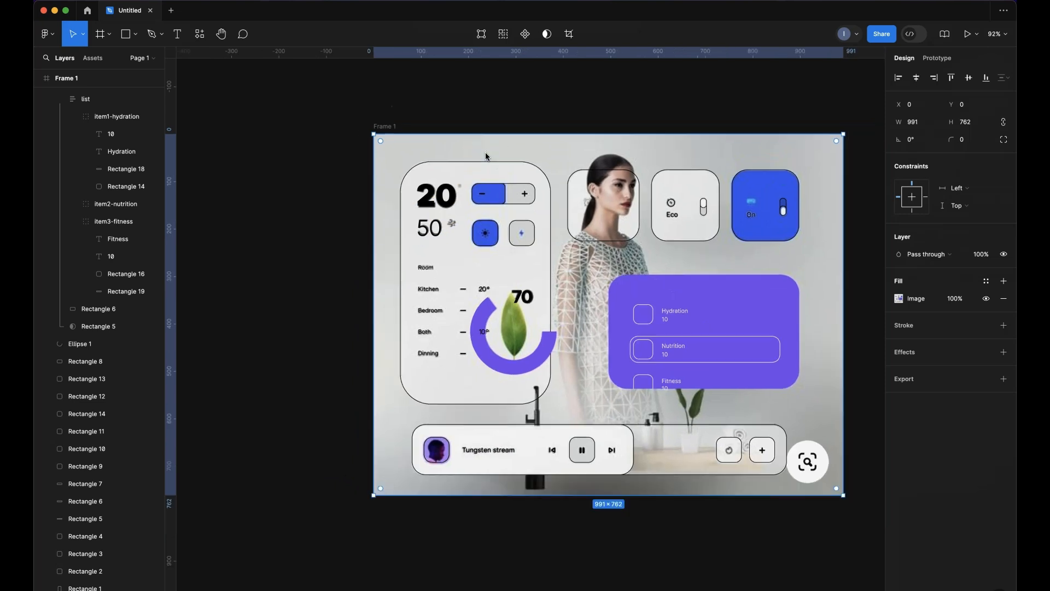
left_click_drag(510, 156, 208, 156)
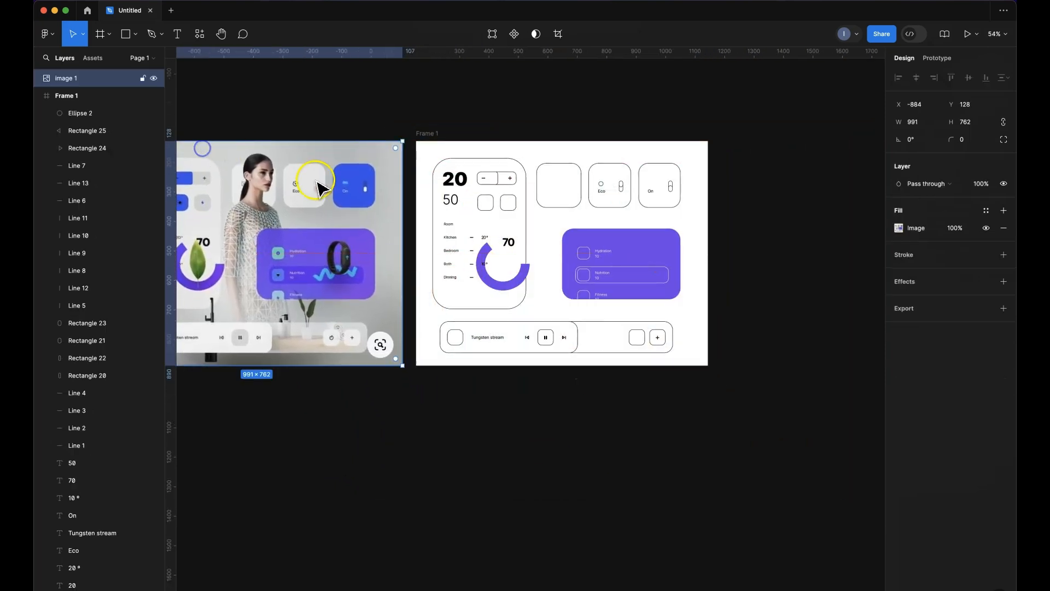
Fill Frame 1 with the light grey CBCFD0 sampled from the reference image's upper background
scroll(386, 249, "left", 5)
scroll(386, 249, "up", 1)
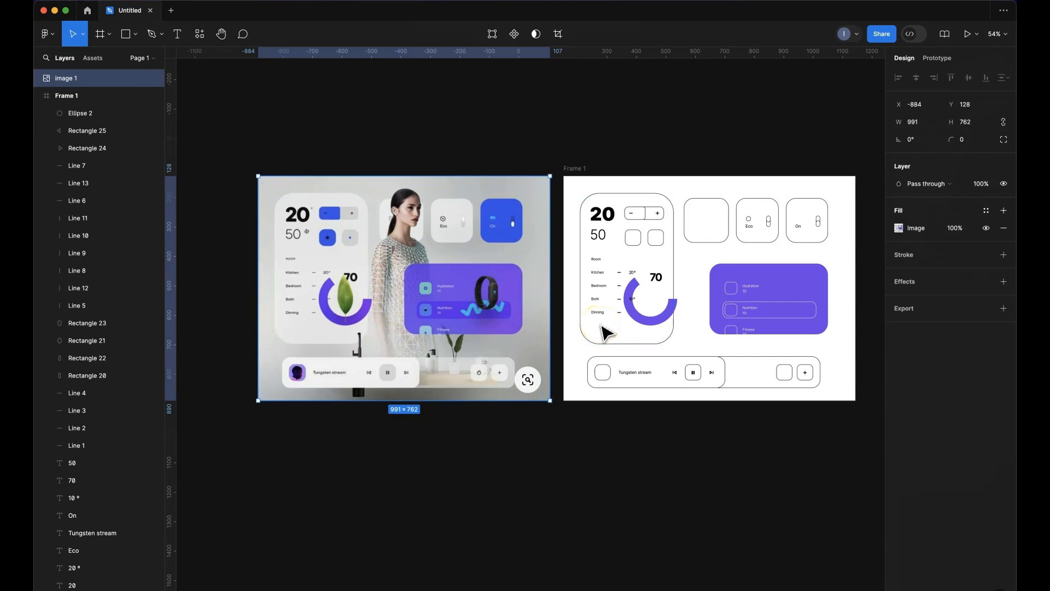
scroll(605, 332, "up", 5)
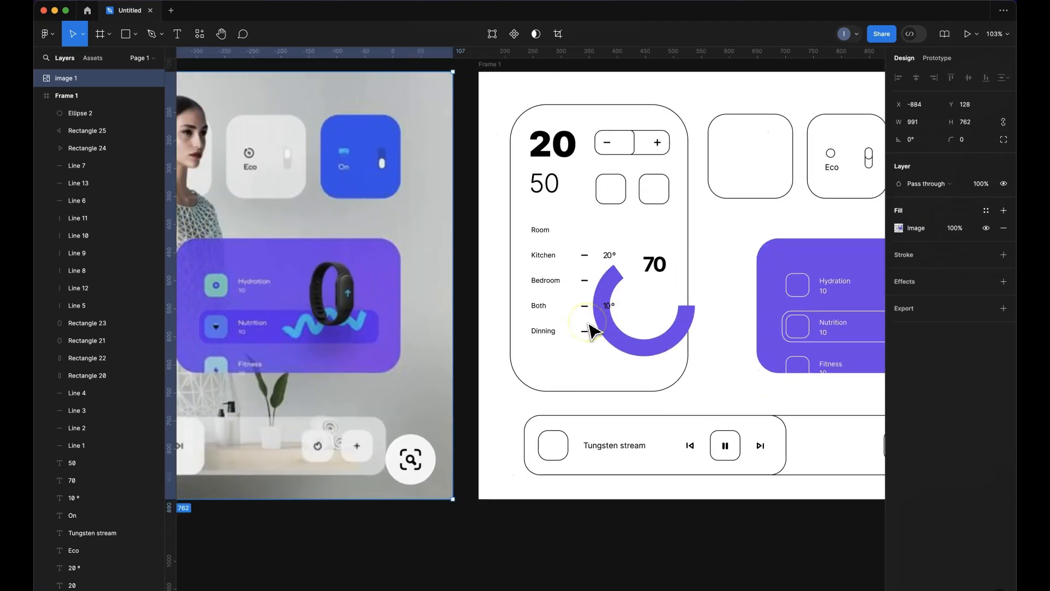
scroll(715, 340, "right", 3)
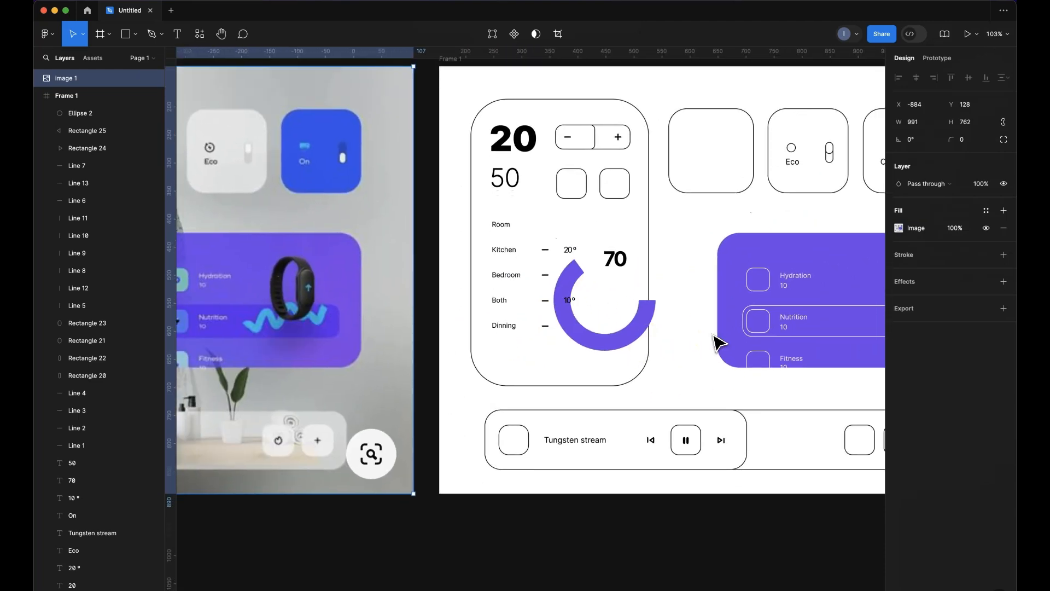
scroll(715, 340, "down", 3)
scroll(714, 337, "left", 3)
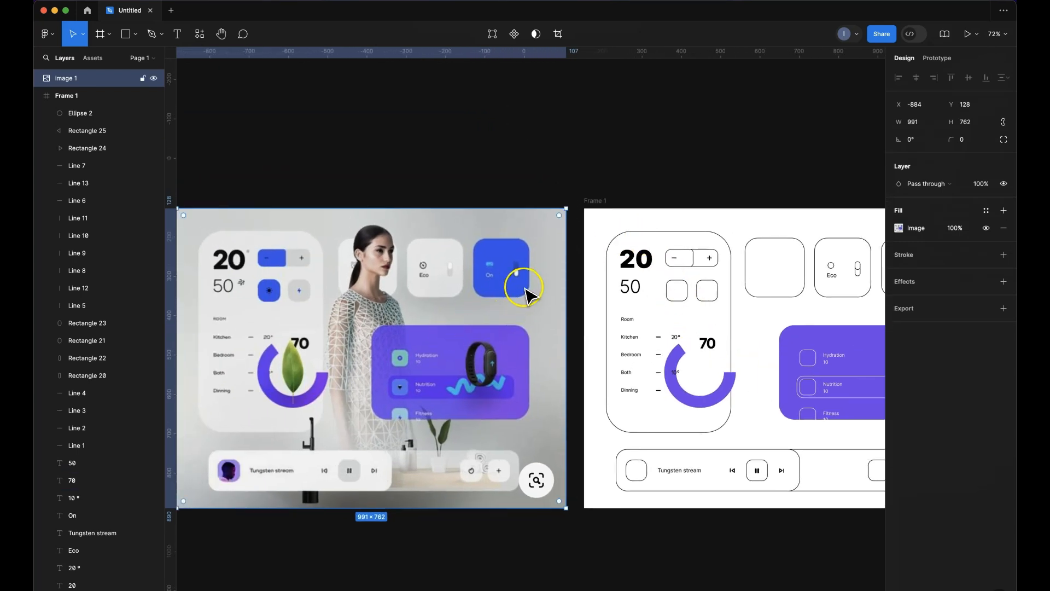
left_click(595, 205)
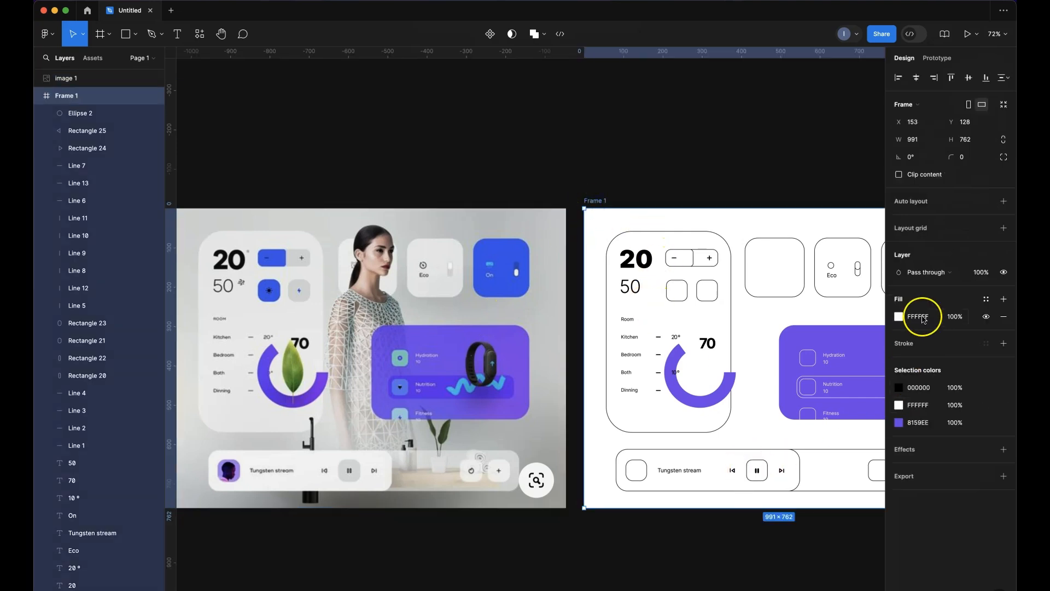
left_click(899, 317)
left_click(770, 484)
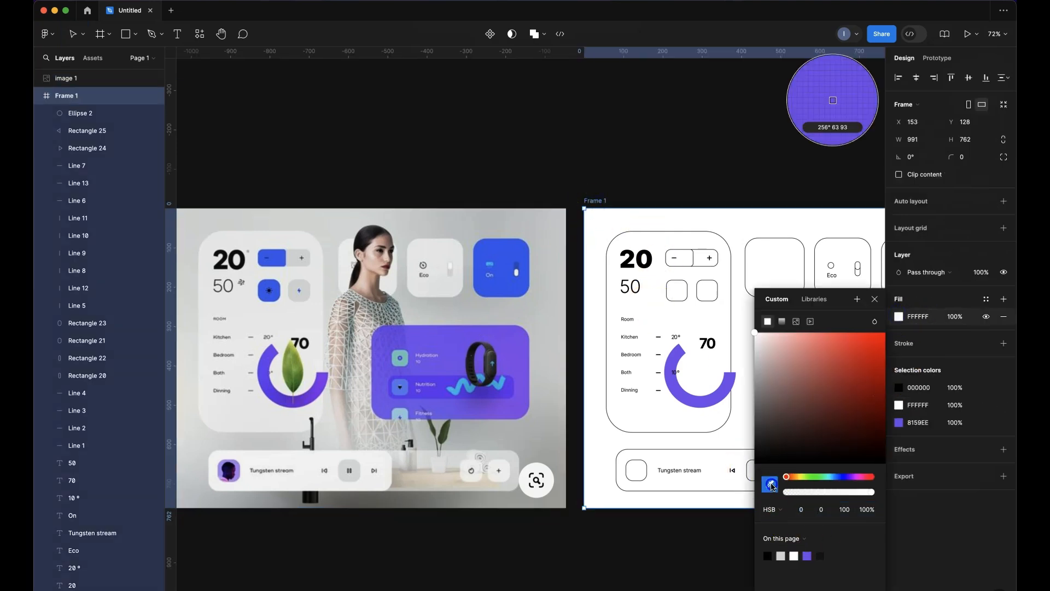
left_click(552, 225)
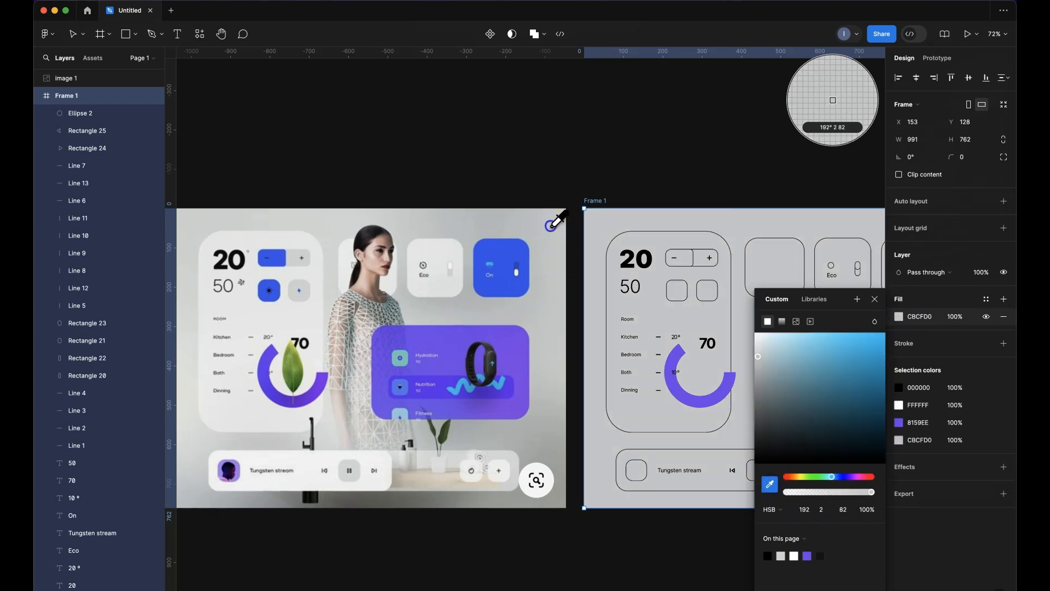
left_click(875, 299)
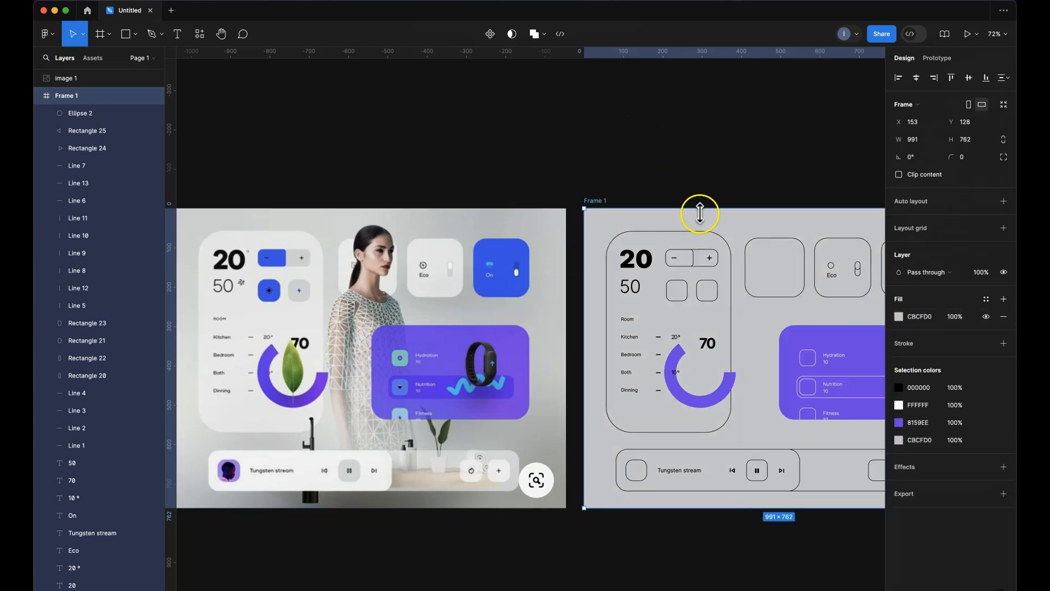
Make the fills of the large climate panel, the empty card and the Eco card visible
left_click(727, 246)
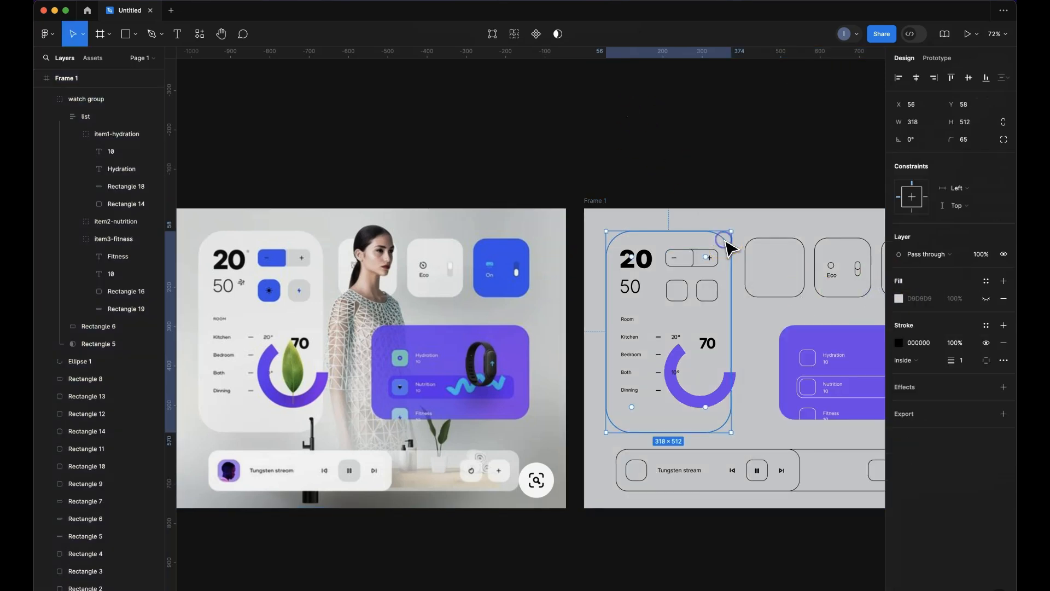
left_click(753, 244, "shift")
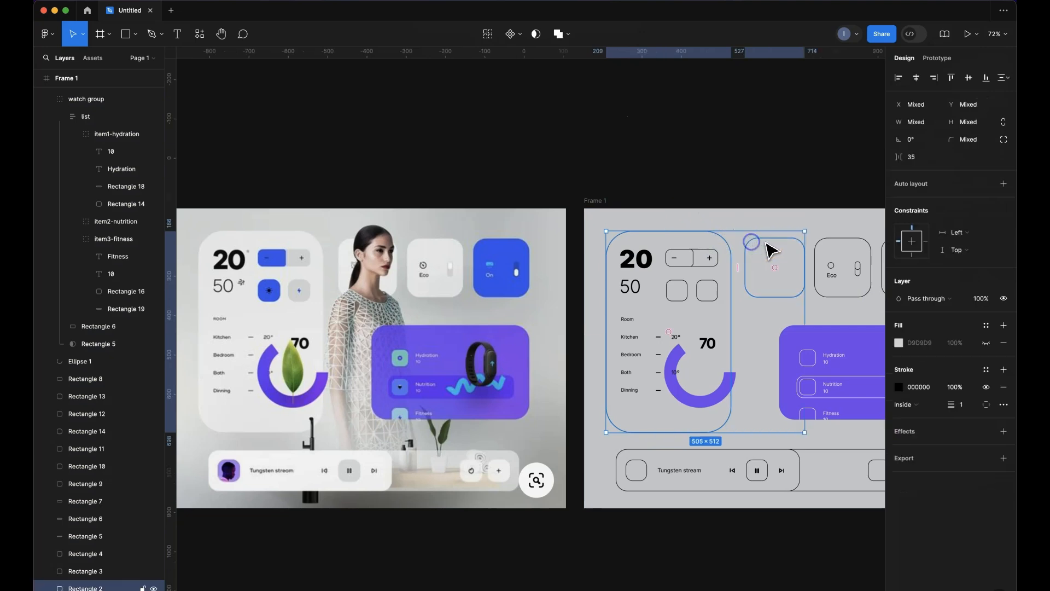
left_click(823, 243, "shift")
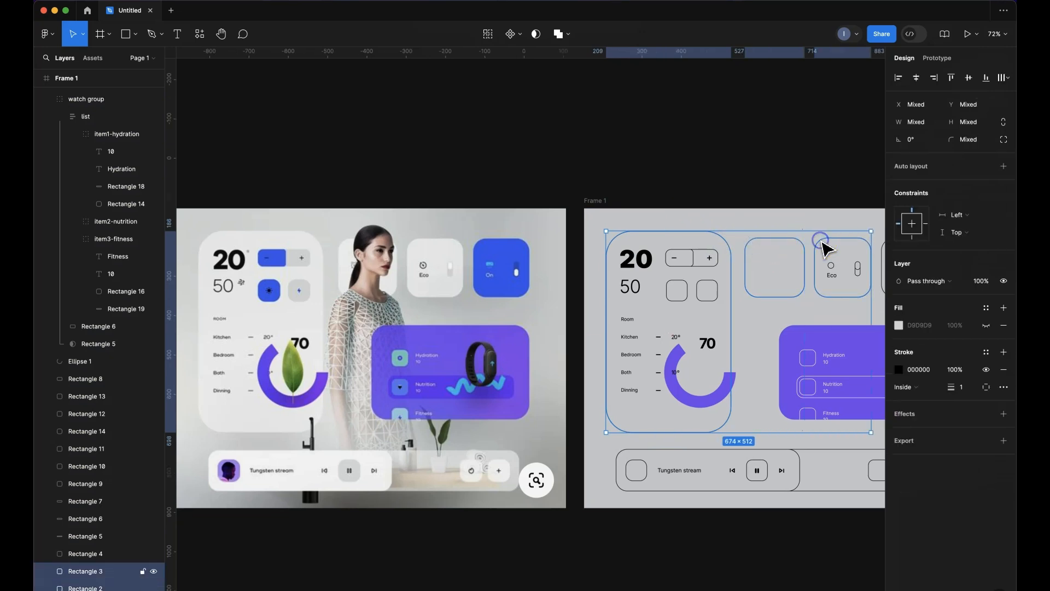
left_click(986, 326)
Change the purple watch panel's fill to a linear gradient at 80% opacity
scroll(837, 240, "down", 4)
left_click(837, 240)
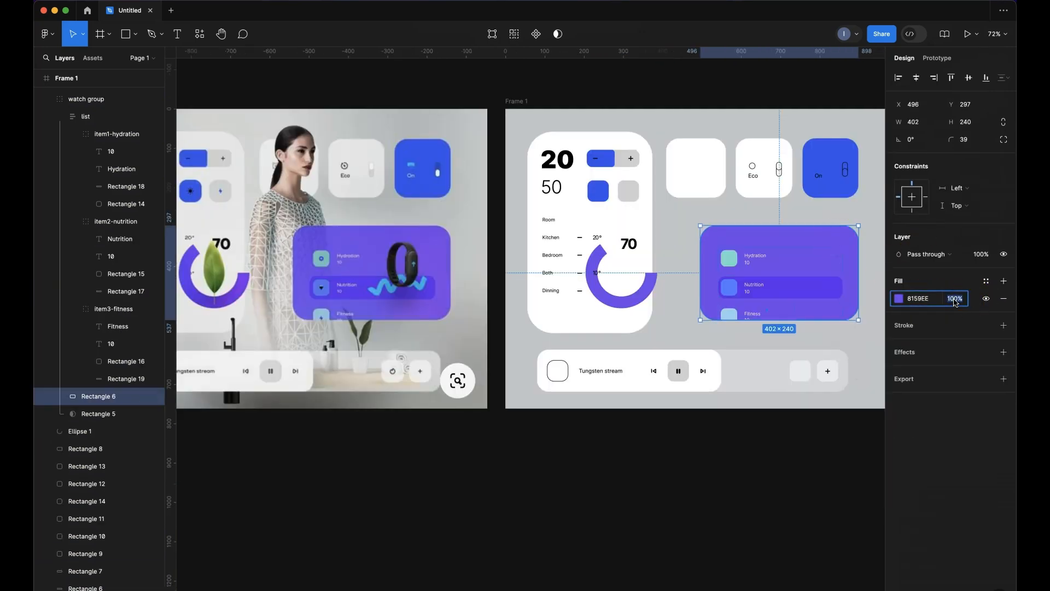
left_click(899, 298)
left_click(783, 321)
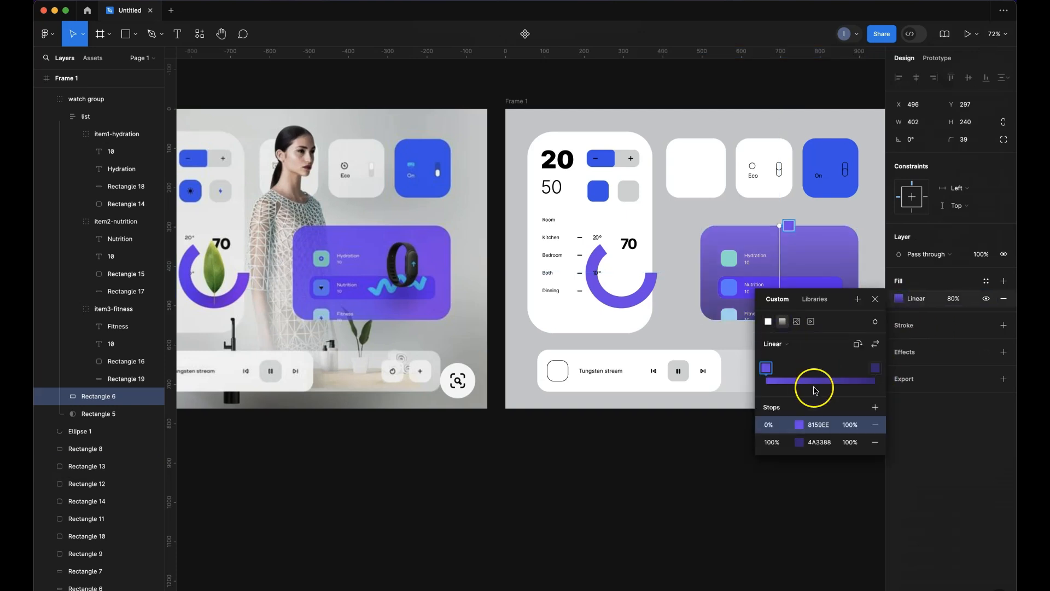
Remove the dark 4A3388 stop from the watch panel's gradient and set the end stop to 8159EE
left_click_drag(772, 374, 766, 368)
left_click(874, 368)
left_click(876, 408)
left_click(874, 458)
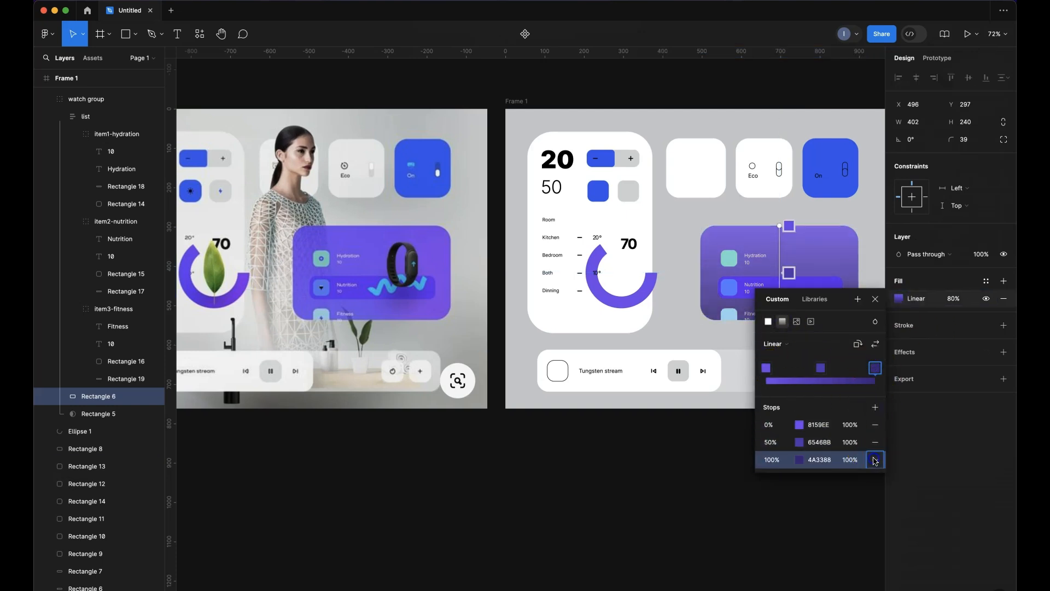
left_click(873, 460)
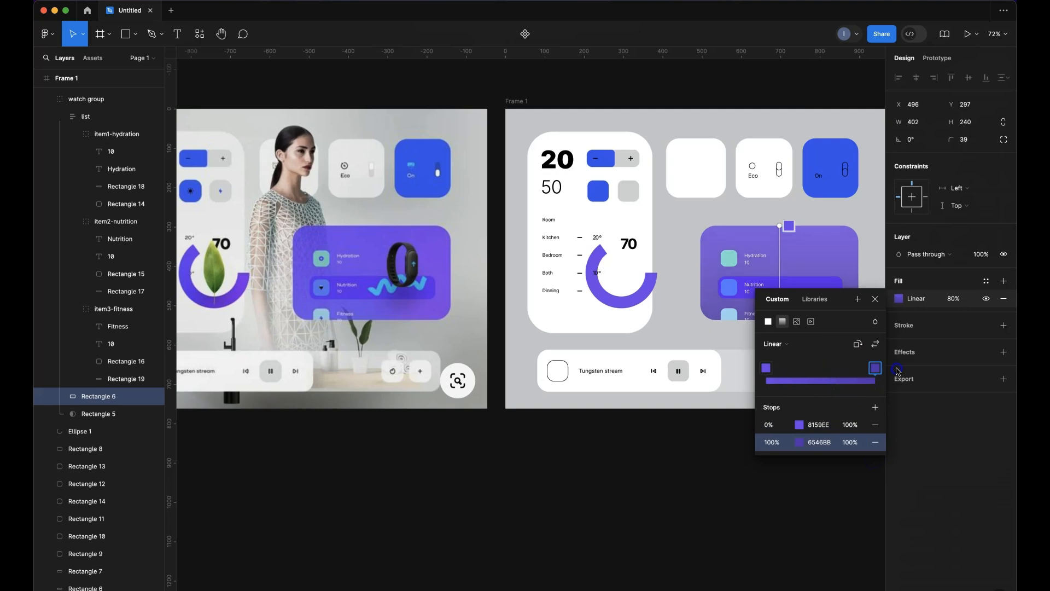
left_click(817, 443)
Set the start stop of the watch panel's gradient to the deeper violet 4F1CDB
left_click(799, 426)
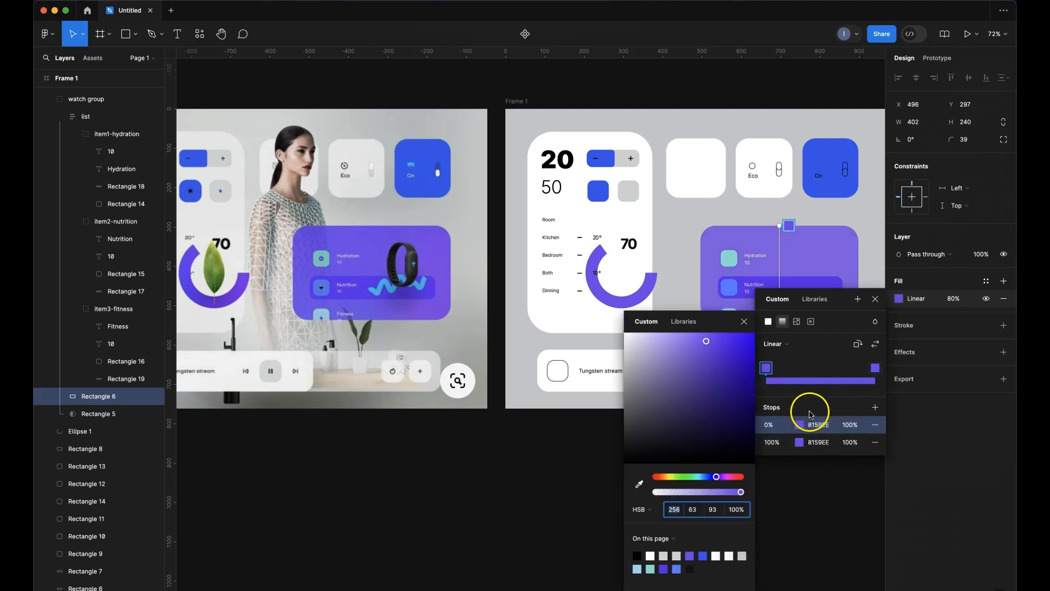
left_click(722, 354)
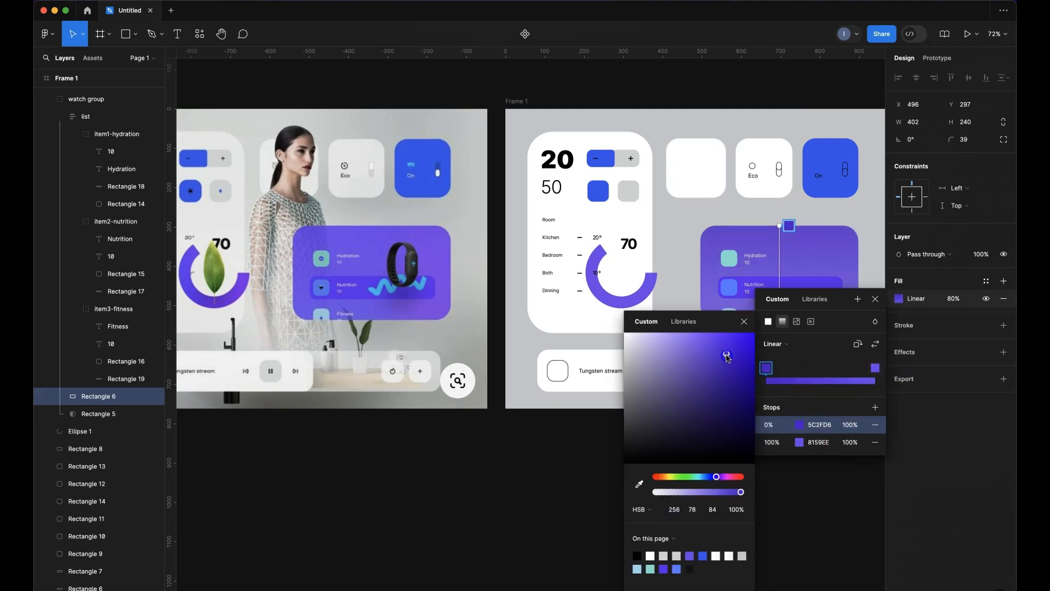
left_click_drag(737, 354, 738, 352)
left_click_drag(875, 368, 903, 376)
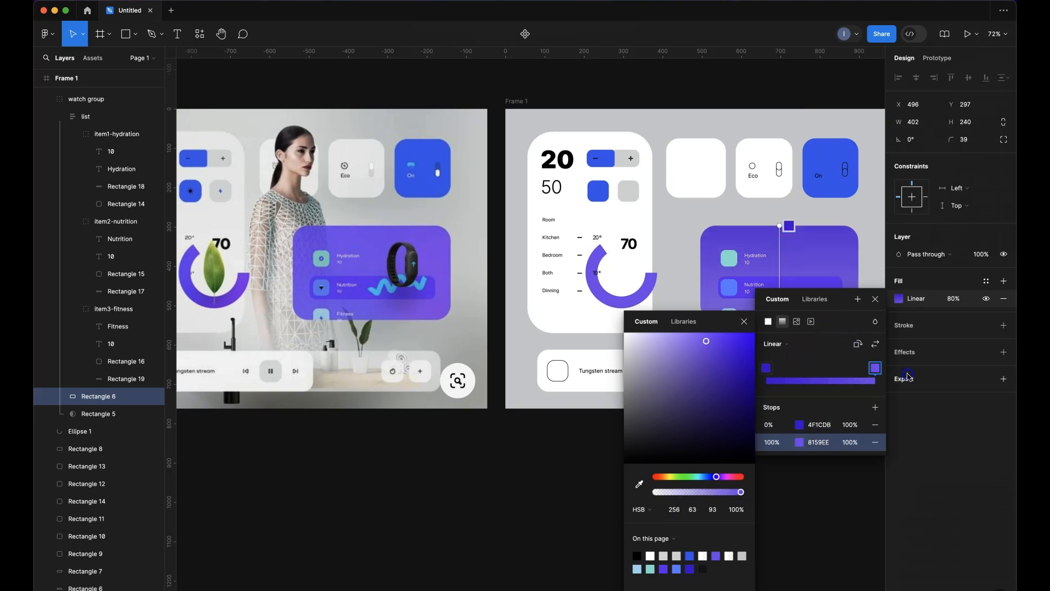
Reorient the watch panel's gradient horizontally, running from its left edge to its right edge
left_click(875, 300)
left_click(899, 299)
scroll(779, 227, "right", 2)
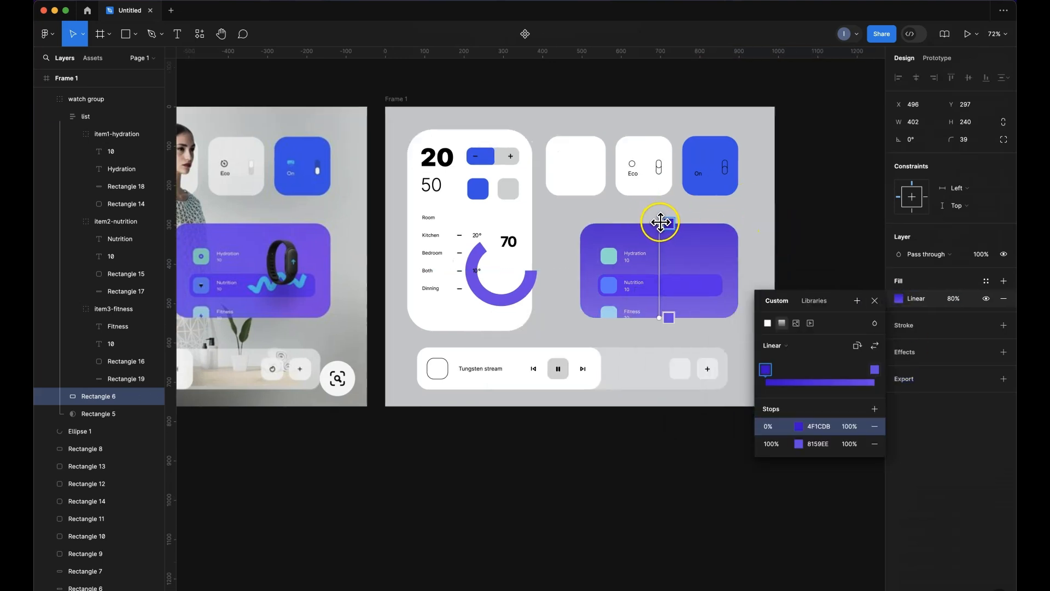
left_click_drag(660, 223, 588, 276)
left_click_drag(660, 316, 730, 275)
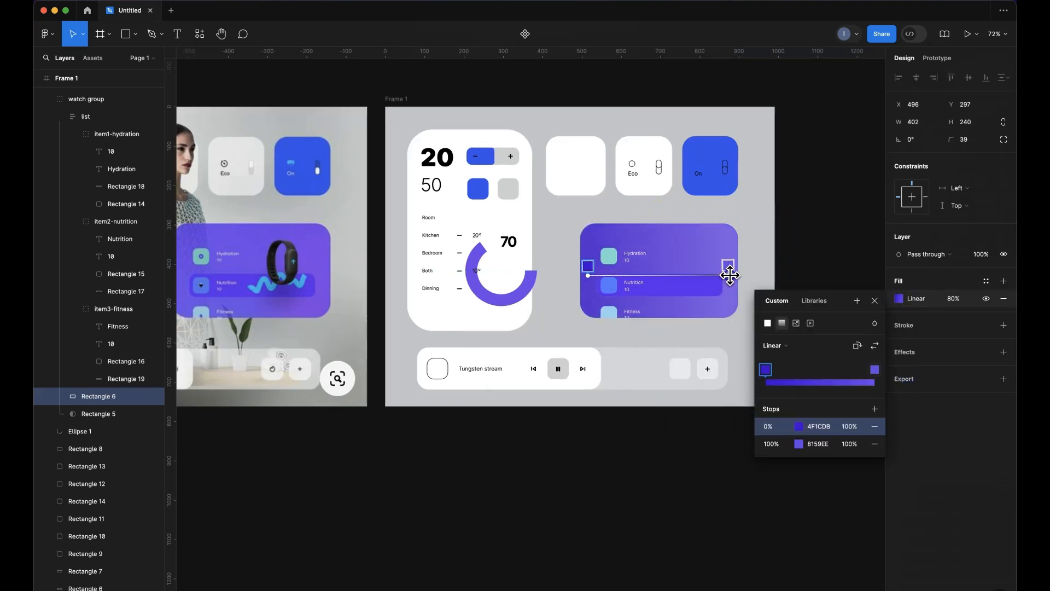
Set the end stop of the watch panel's gradient to 9B59EE and both stops to 80% opacity
left_click(875, 369)
left_click(718, 477)
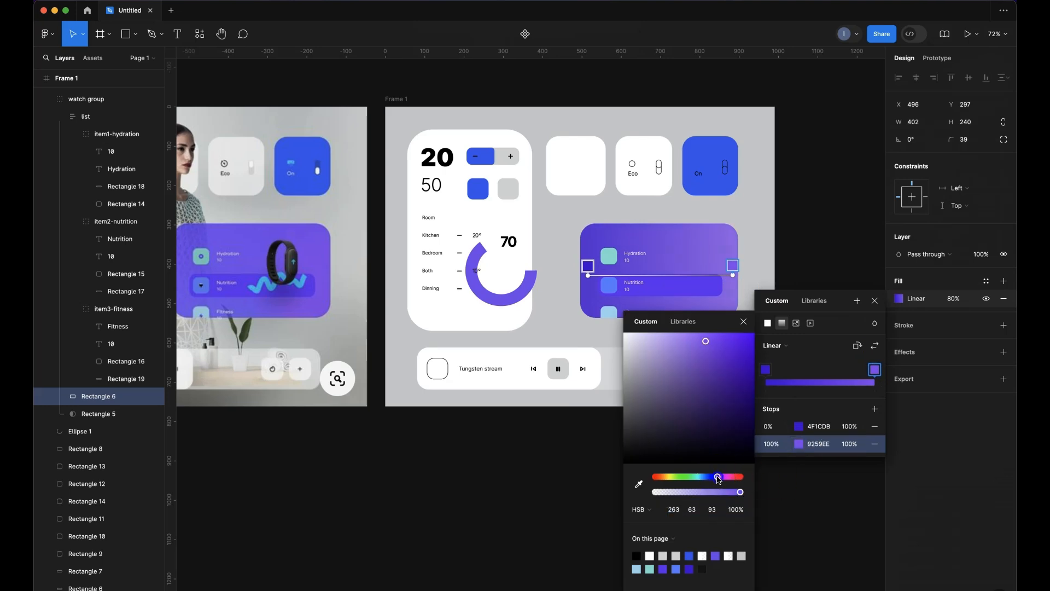
left_click(759, 342)
left_click(850, 426)
type("80")
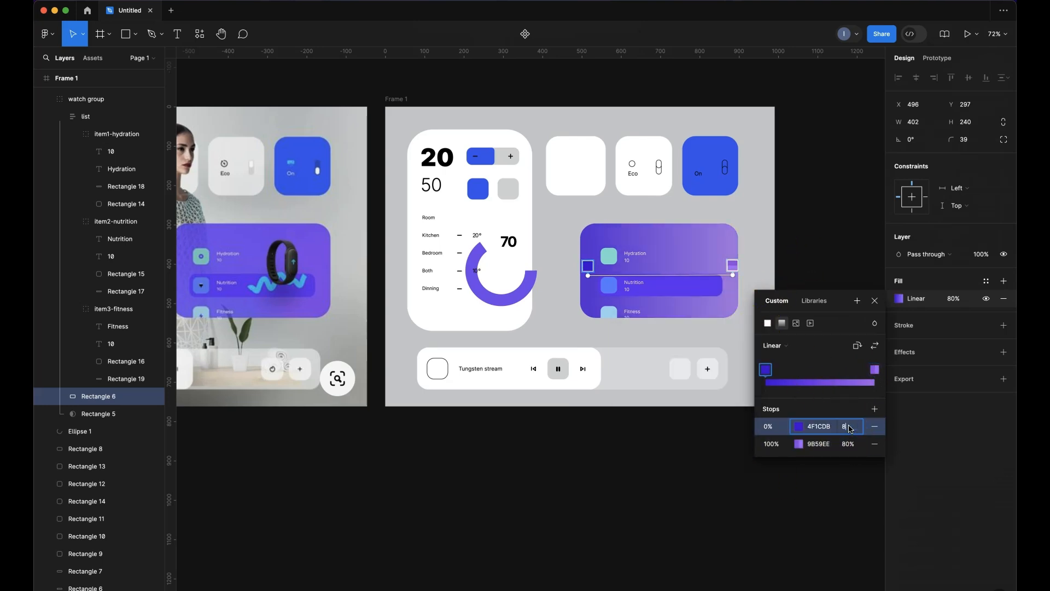
key("Return")
left_click(922, 278)
left_click(820, 262)
Replace the black outline of the Eco card's toggle track with a grey fill
scroll(820, 262, "left", 3)
scroll(821, 262, "up", 2)
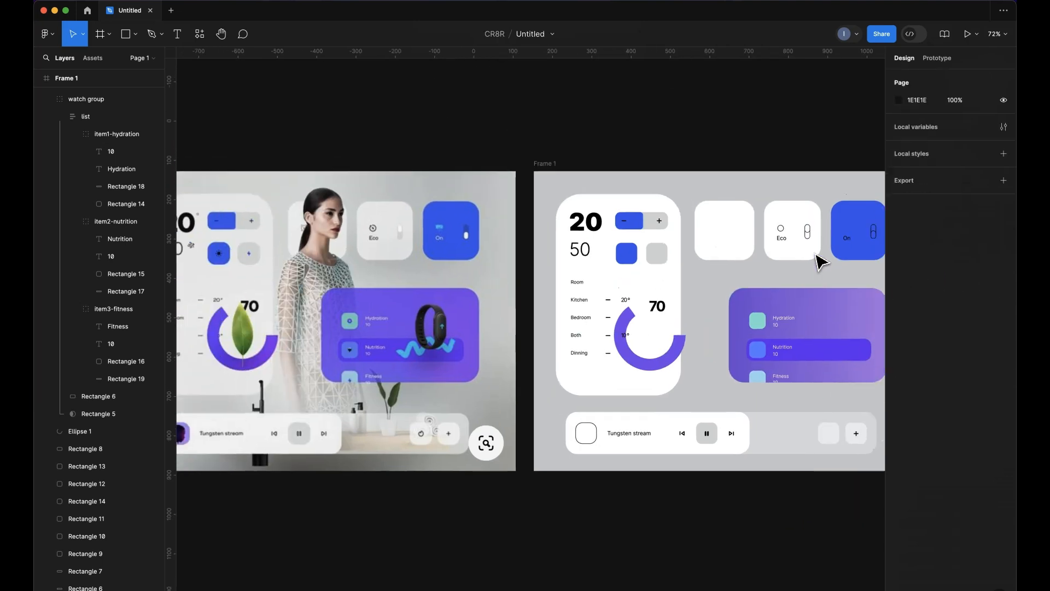
scroll(820, 262, "down", 1)
scroll(810, 235, "up", 5)
scroll(762, 226, "down", 5)
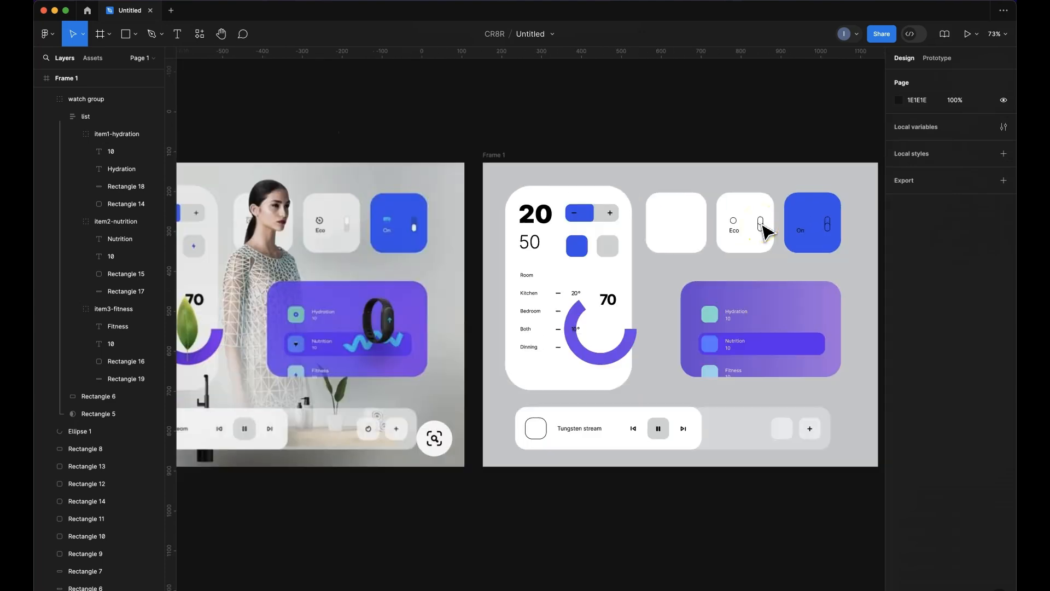
scroll(762, 227, "up", 1)
left_click(762, 232)
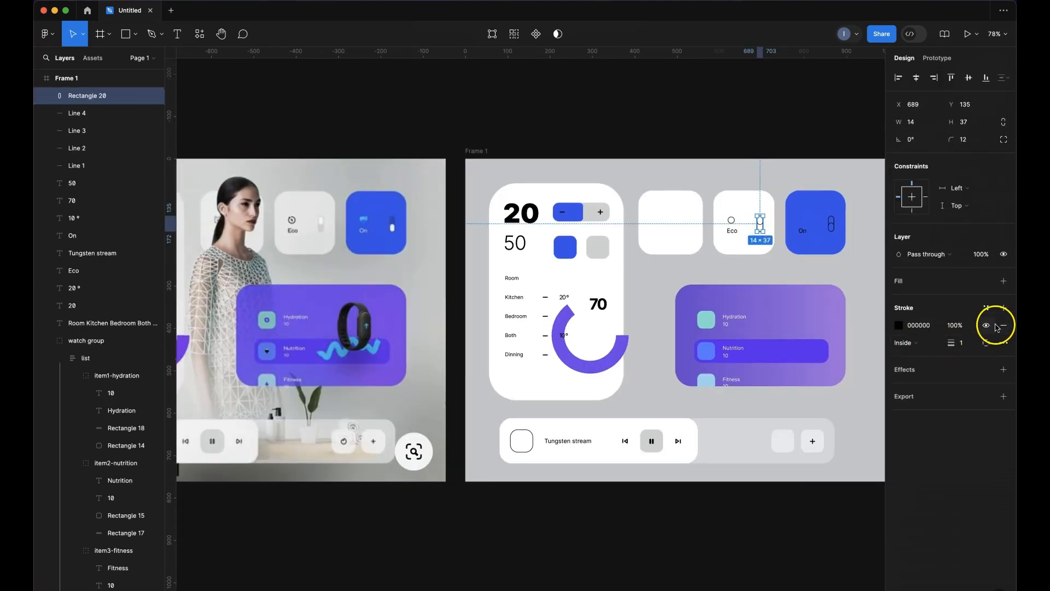
left_click(1000, 321)
Remove the stroke from the Eco toggle's knob and fill it with white
scroll(761, 221, "up", 5)
left_click(764, 227)
left_click(1004, 327)
left_click(1003, 281)
left_click(900, 299)
left_click(781, 557)
left_click(697, 341)
Add a light grey stroke around the white knob of the Eco toggle
scroll(696, 341, "left", 5)
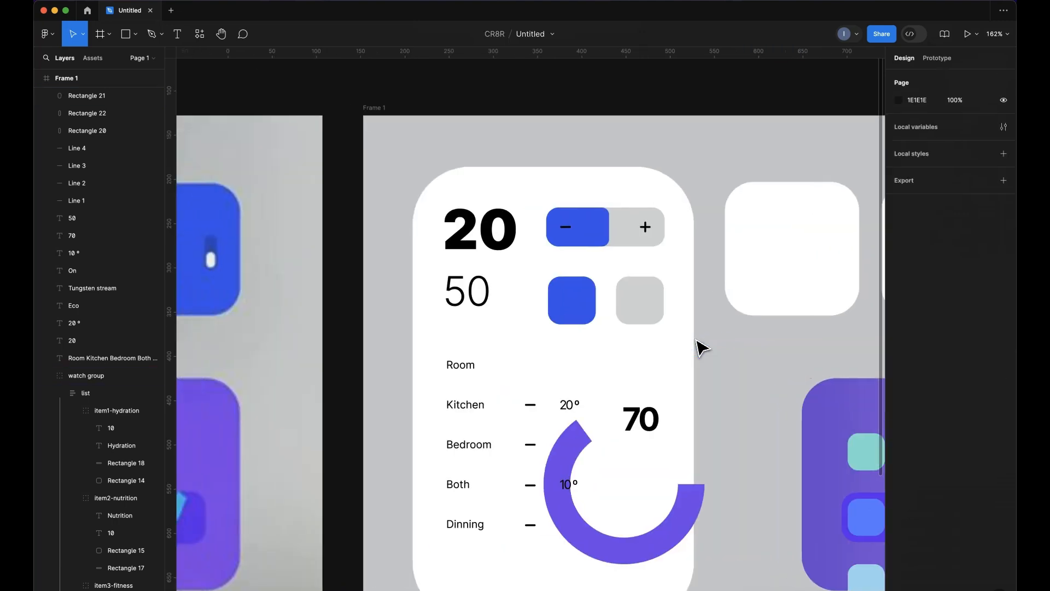
scroll(696, 343, "down", 3)
scroll(698, 344, "right", 4)
scroll(782, 252, "up", 2)
scroll(717, 298, "down", 1)
scroll(717, 295, "left", 2)
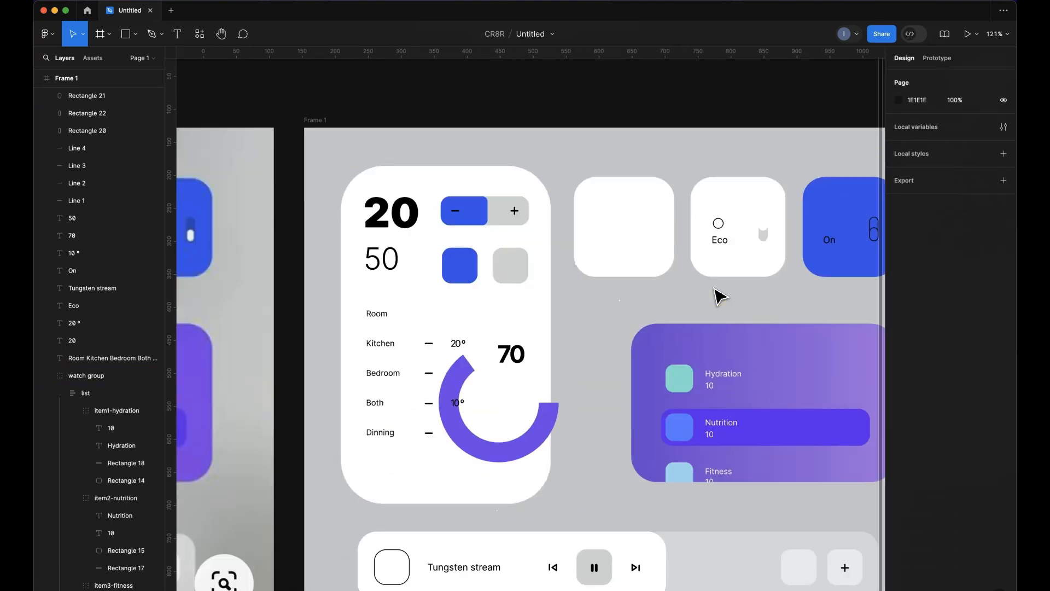
scroll(698, 260, "up", 4)
left_click(695, 255)
left_click(1004, 325)
left_click(899, 342)
left_click(770, 484)
left_click(715, 357)
Remove the stroke from the blue On card's toggle track and fill it with a darker blue than the card
scroll(719, 365, "down", 4)
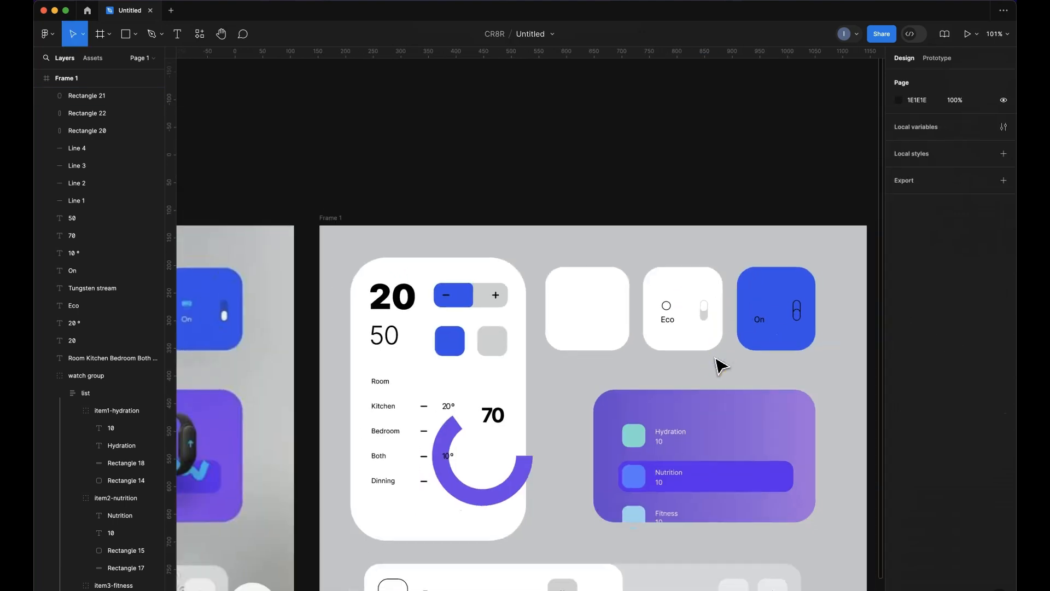
scroll(718, 362, "down", 1)
scroll(717, 361, "left", 3)
scroll(716, 358, "right", 3)
scroll(729, 257, "left", 1)
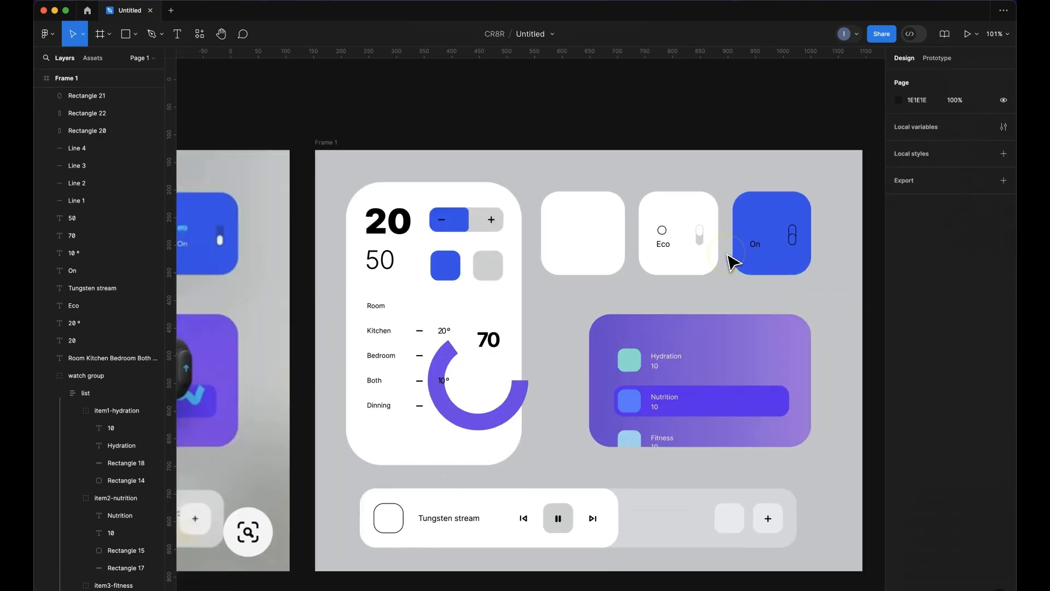
scroll(730, 257, "up", 1)
left_click(788, 251)
left_click(1004, 325)
left_click(1004, 281)
left_click(899, 298)
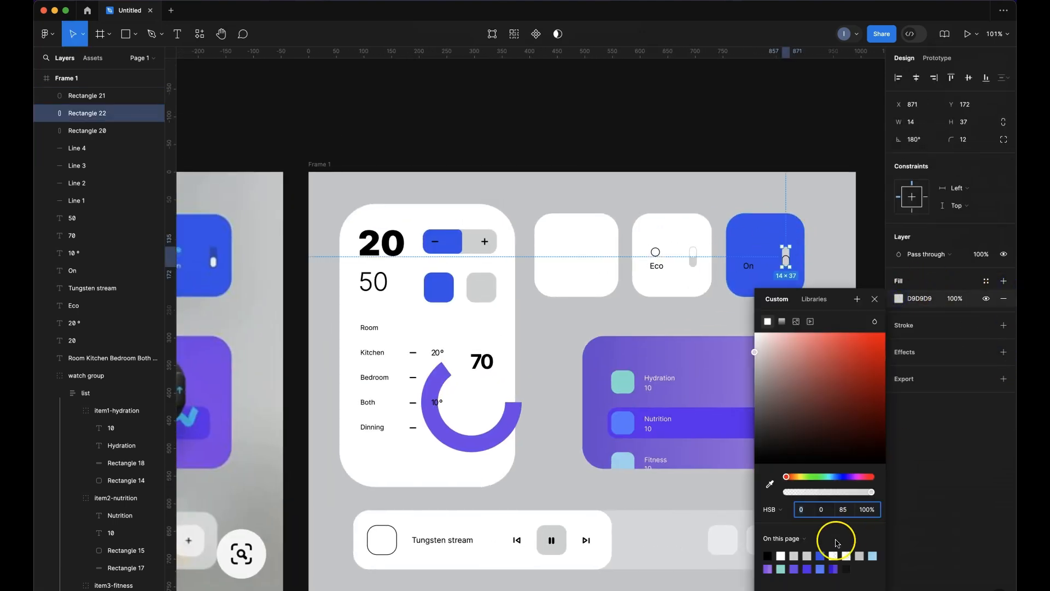
left_click(854, 356)
Set the On toggle knob's stroke to blue 3353D1 and give the knob a white fill
left_click(785, 266)
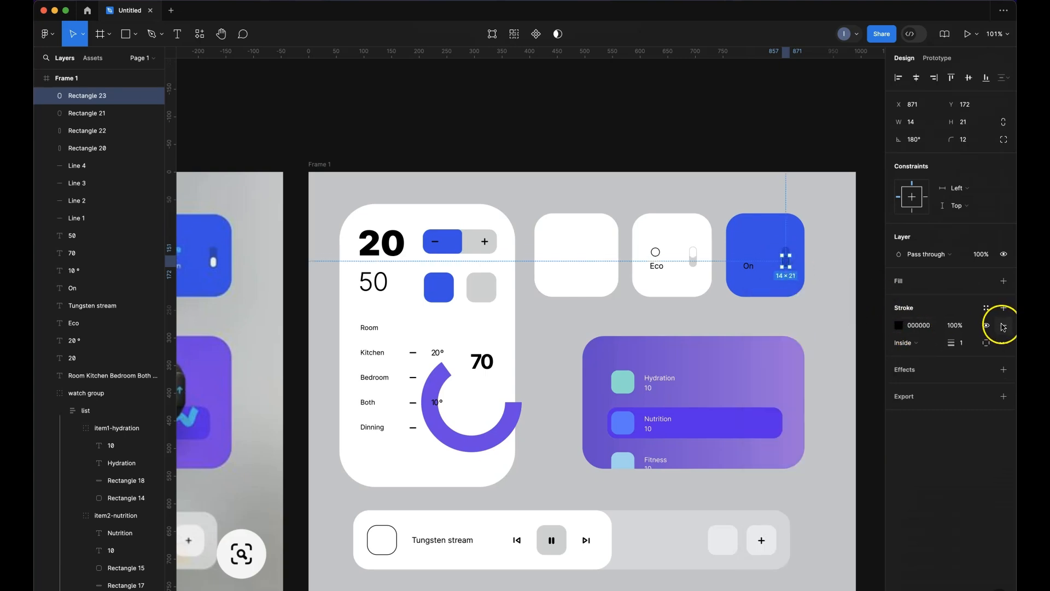
left_click(899, 325)
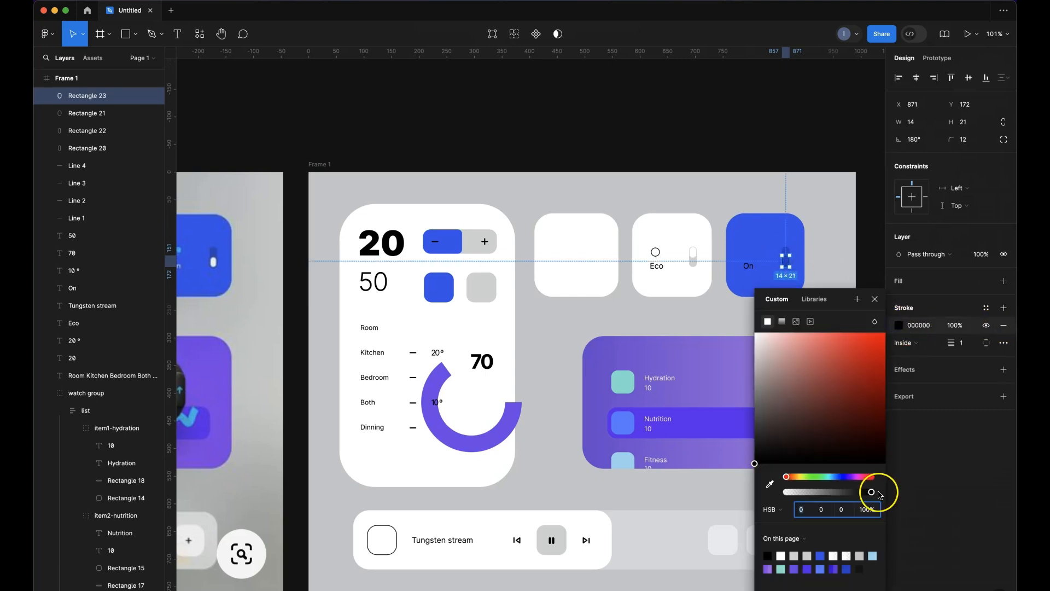
left_click(820, 556)
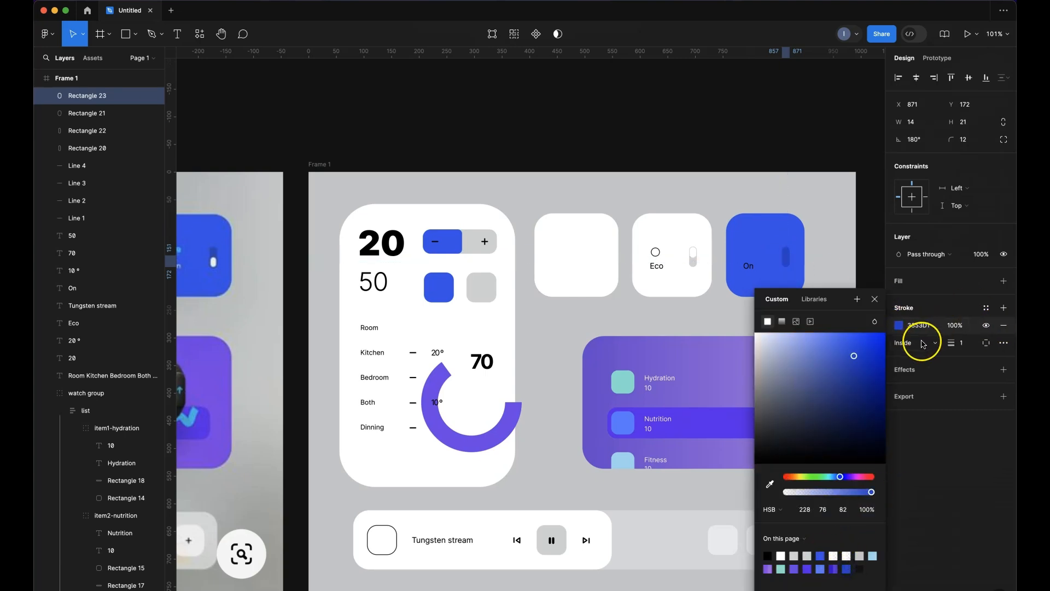
left_click(1004, 281)
left_click(899, 298)
left_click(780, 555)
left_click(818, 147)
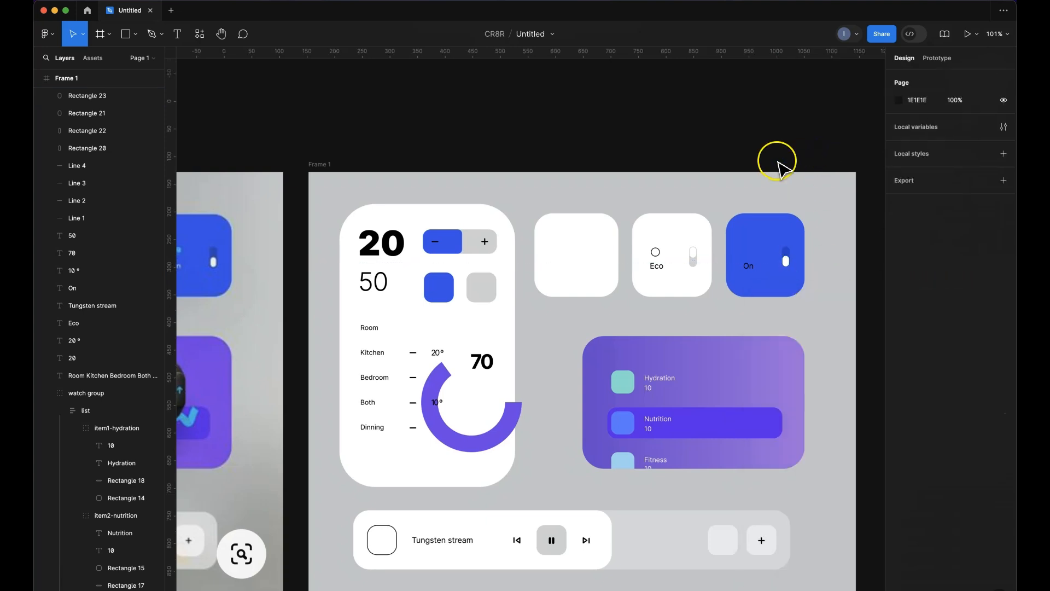
Recolour the "On" label in the blue card to a light blue matching the reference
scroll(779, 164, "left", 2)
scroll(779, 164, "down", 1)
left_click(833, 226)
left_click(901, 416)
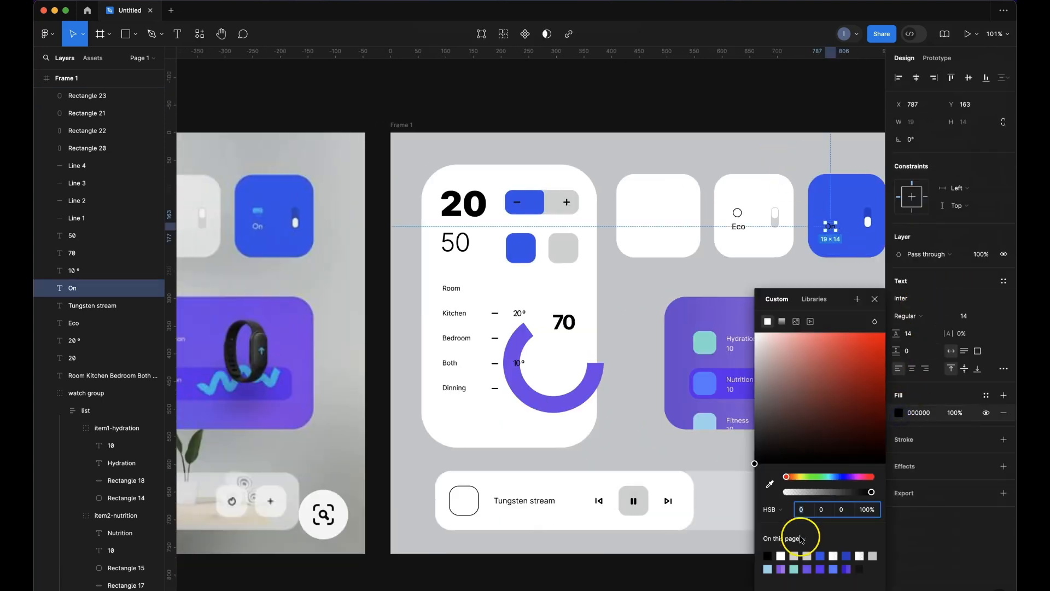
left_click(798, 534)
left_click(795, 118)
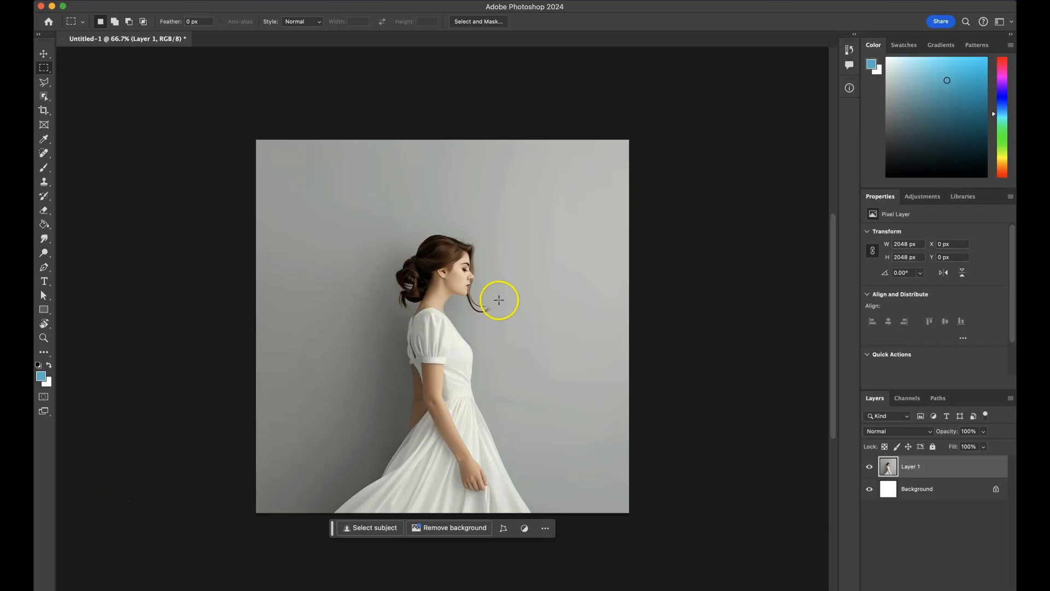
In Photoshop, hide the Background layer and remove the grey backdrop behind the woman on Layer 1
key("super+plus")
scroll(500, 300, "down", 2)
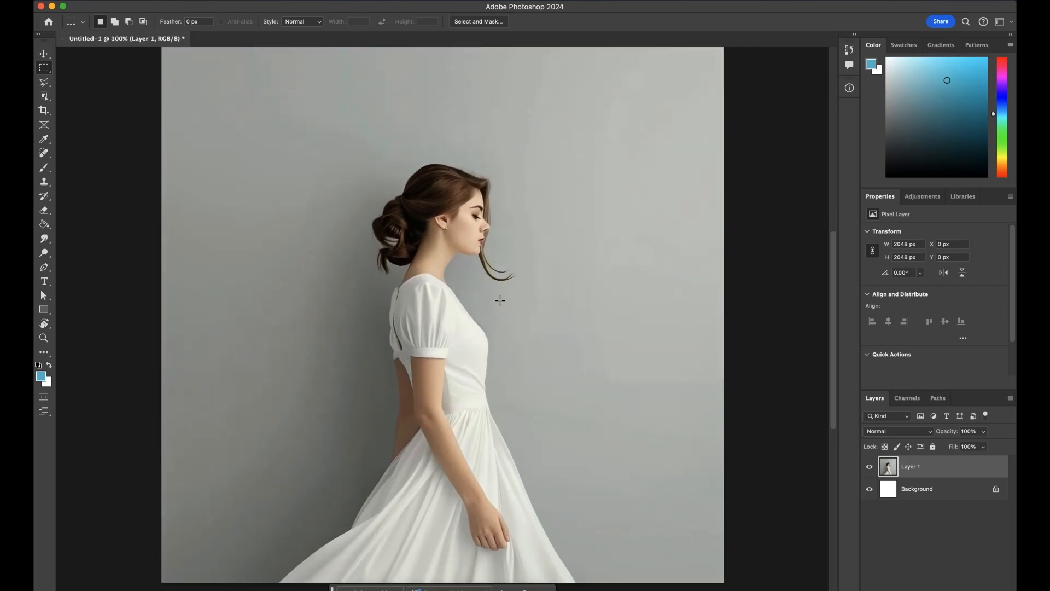
scroll(500, 300, "up", 1)
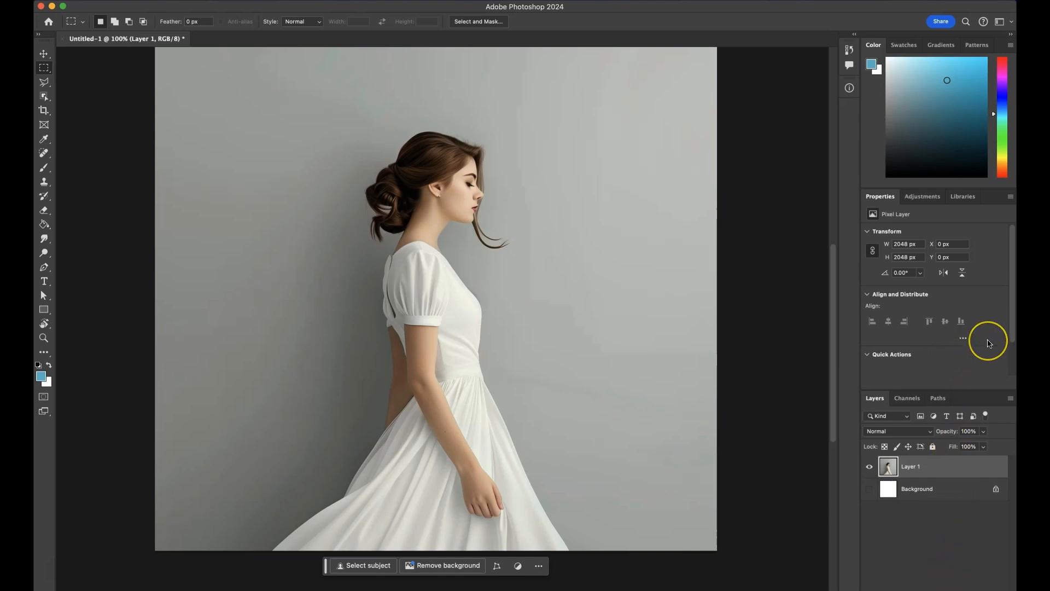
scroll(990, 343, "down", 2)
left_click(942, 329)
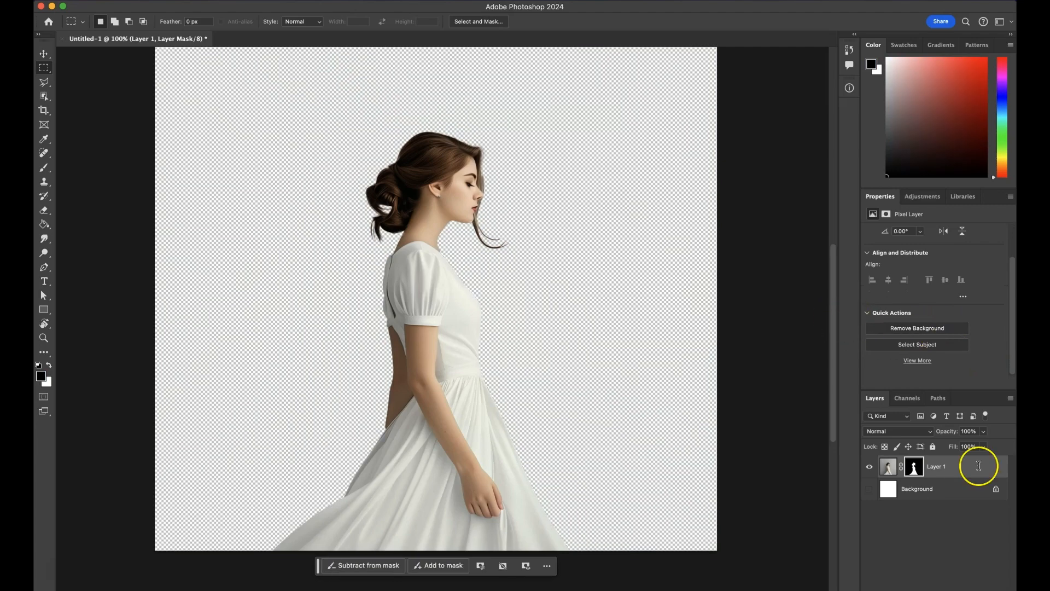
Add a Solid Color fill layer in blue 52bcce directly above the Background layer
left_click(959, 488)
left_click(951, 589)
left_click(985, 439)
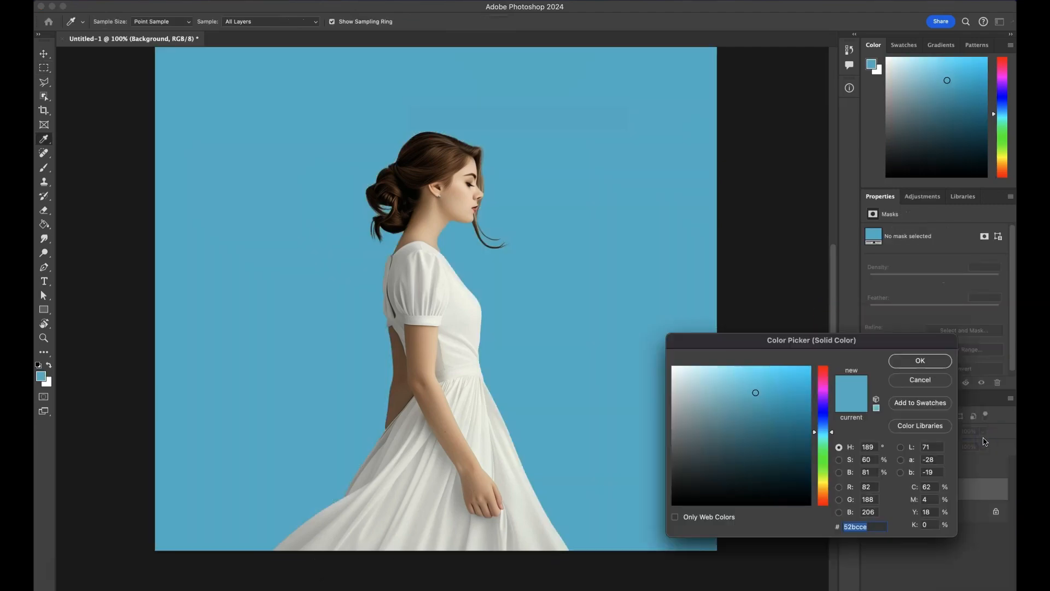
scroll(540, 272, "up", 3)
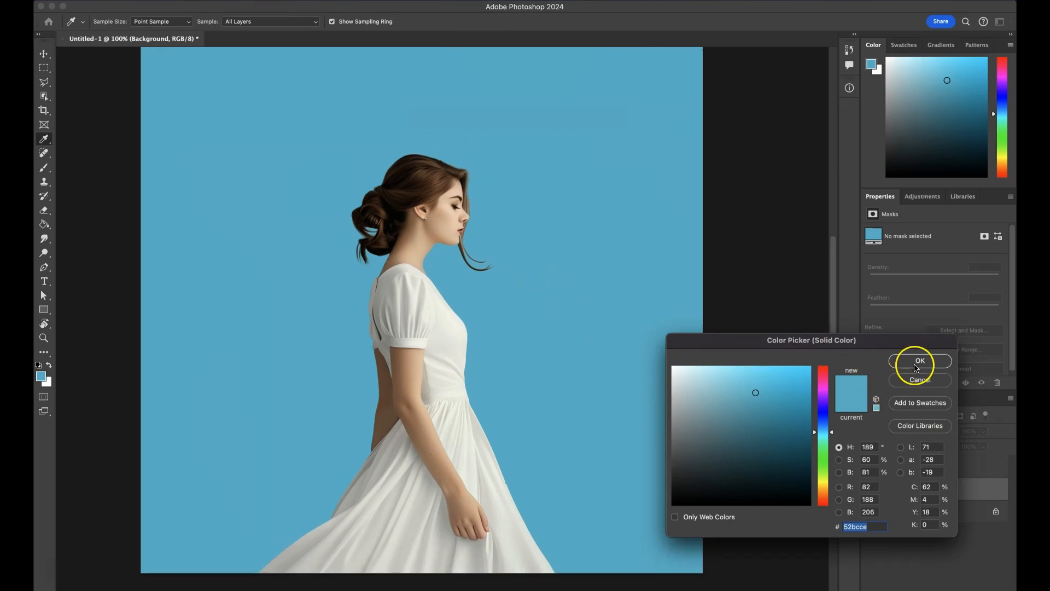
left_click(920, 362)
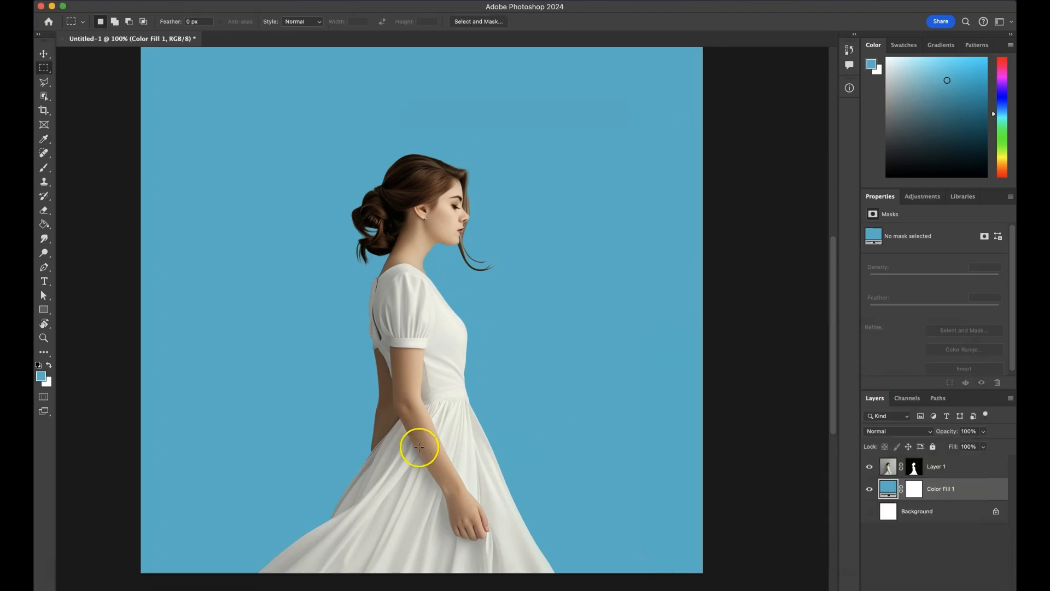
Activate Layer 1's mask with the Brush tool and browse the brush presets for refining the dress's edge
scroll(419, 447, "up", 10)
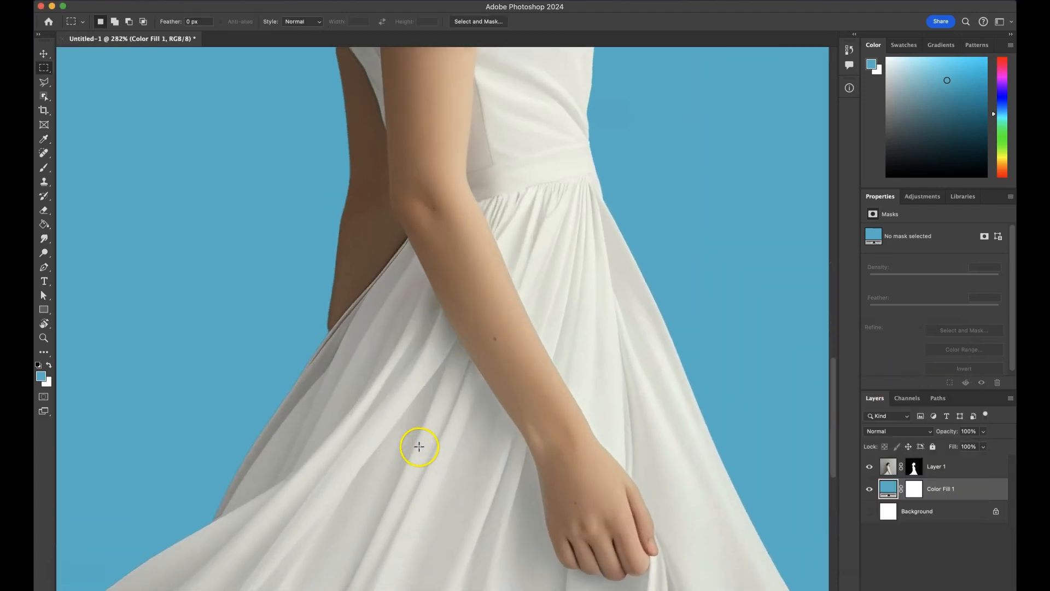
left_click(915, 467)
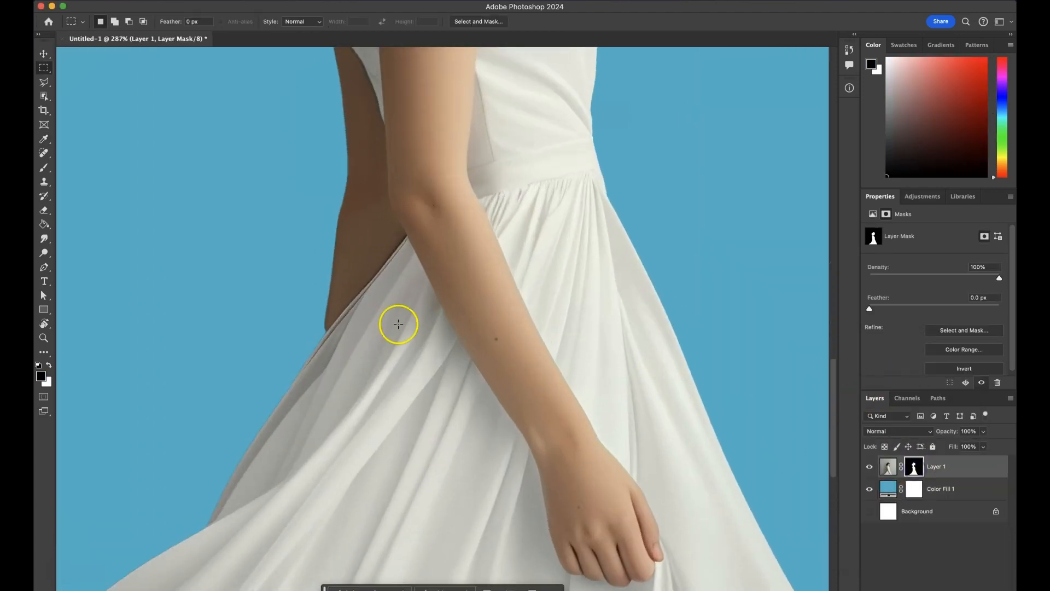
key("b")
mouse_move(389, 298)
left_mouse_down()
mouse_move(333, 284)
mouse_move(83, 372)
left_mouse_up()
left_click_drag(328, 376, 239, 376)
right_click(344, 317)
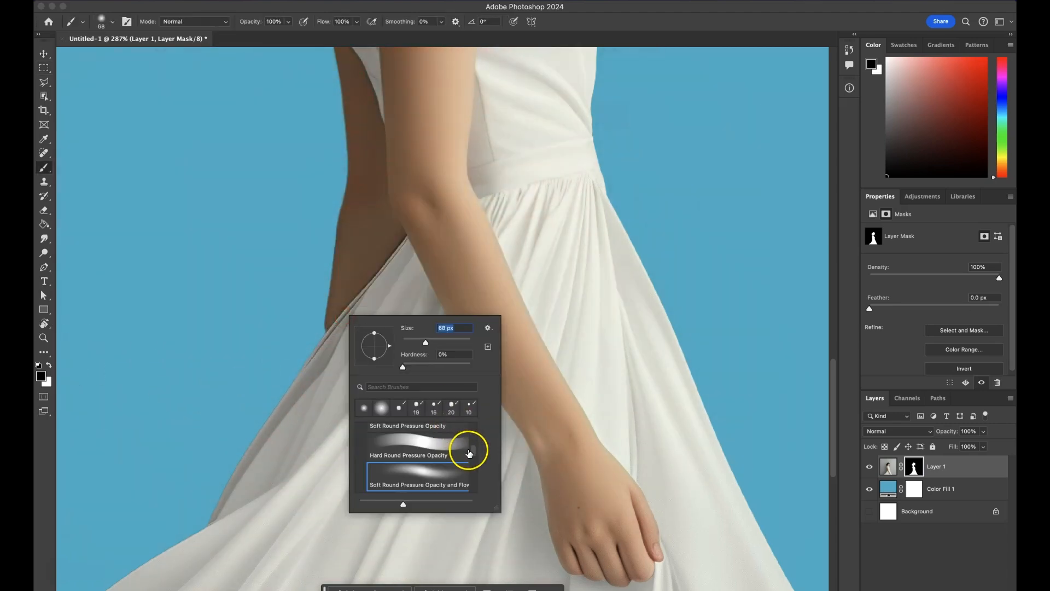
scroll(469, 453, "down", 5)
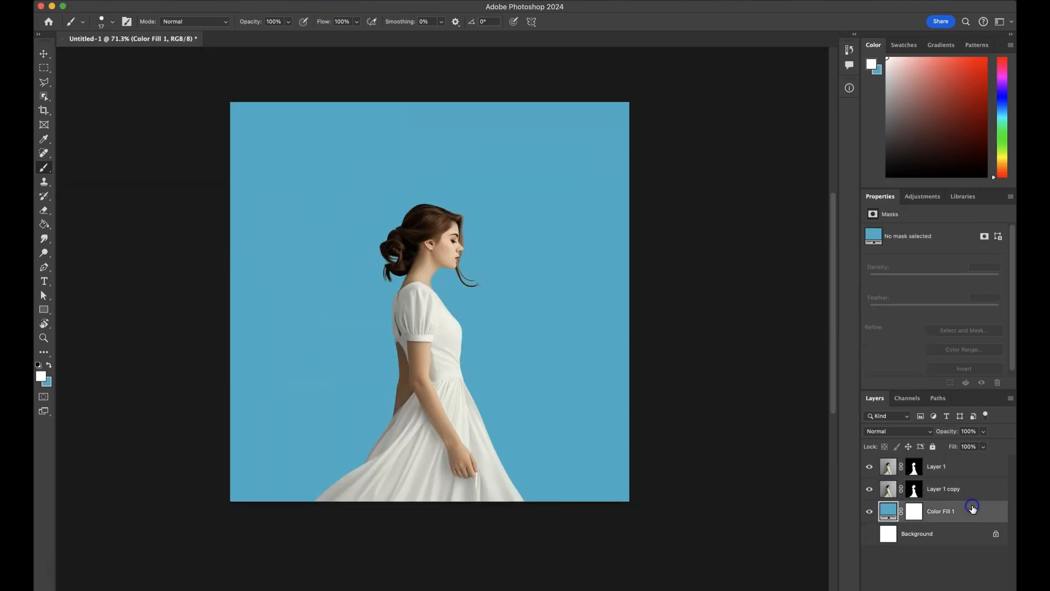
Delete the blue color fill layer and disable the layer mask on Layer 1 copy
left_click(1009, 588)
left_click(929, 514)
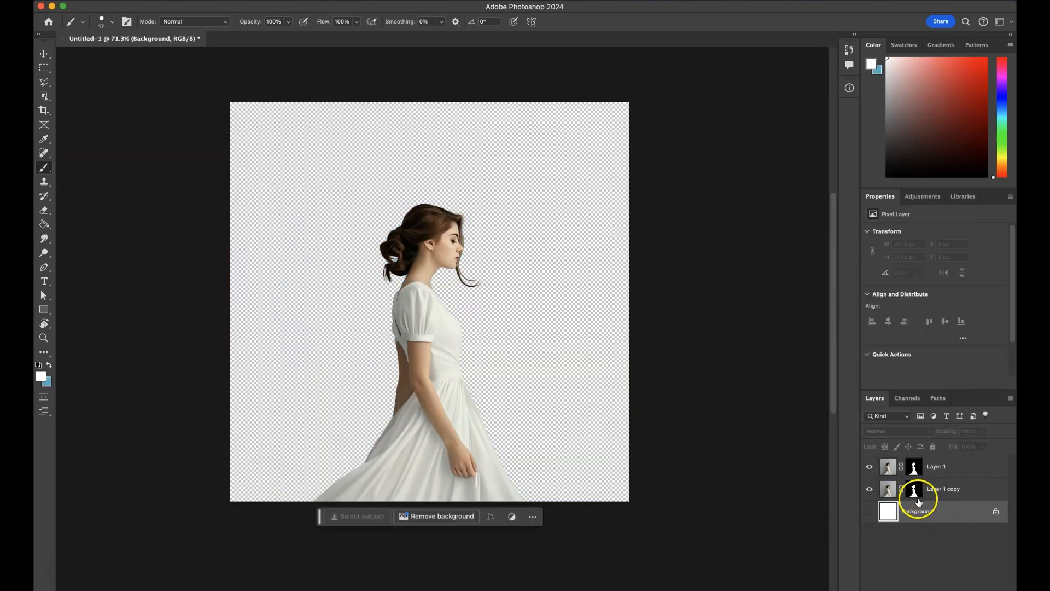
right_click(914, 491)
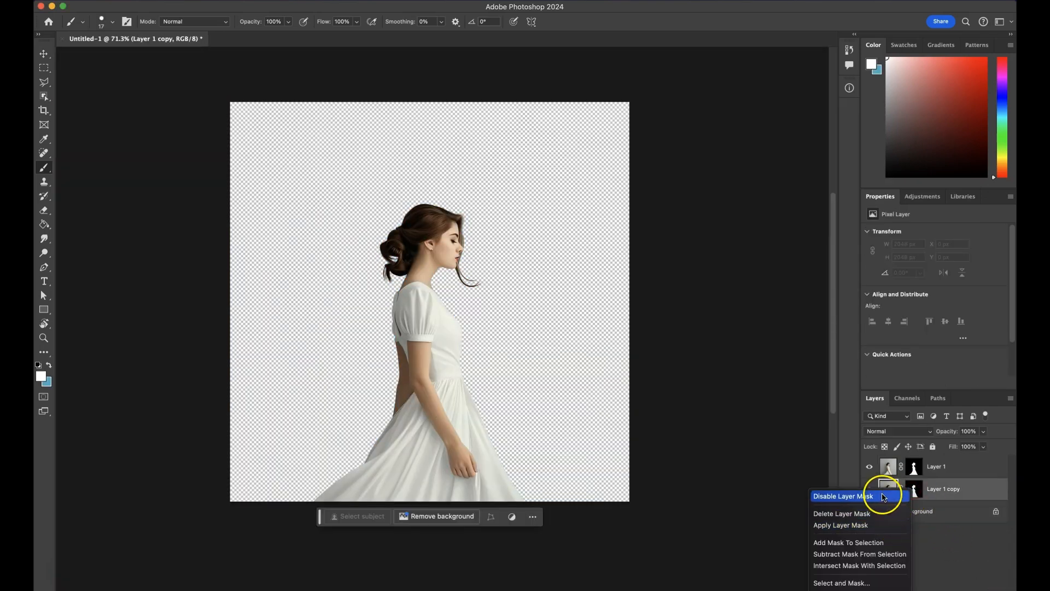
left_click(881, 496)
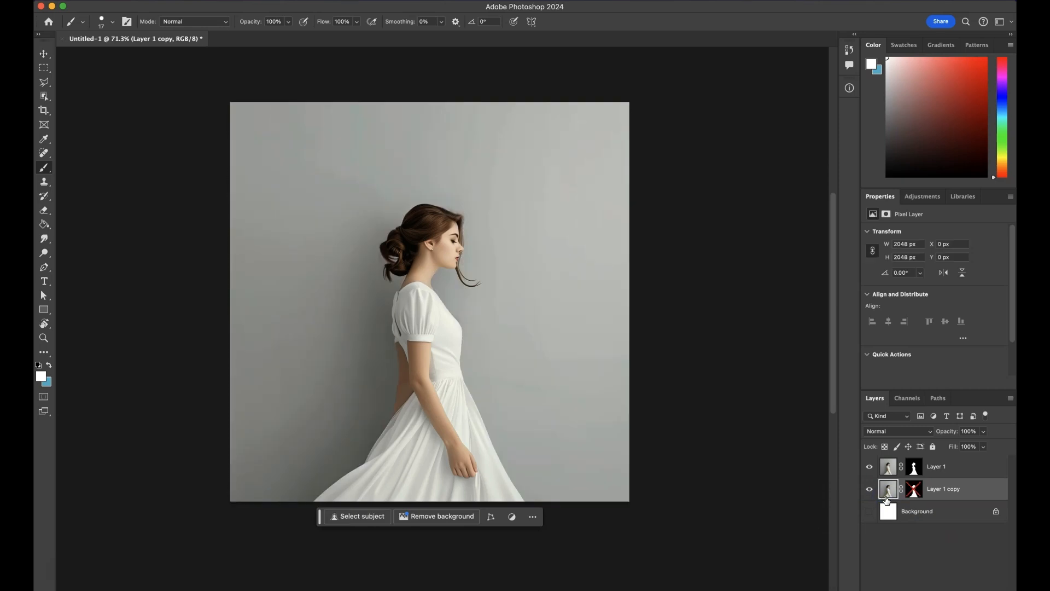
Check the reference dashboard in Figma and, back in Photoshop, delete the layer mask from Layer 1 copy
key("super+Tab")
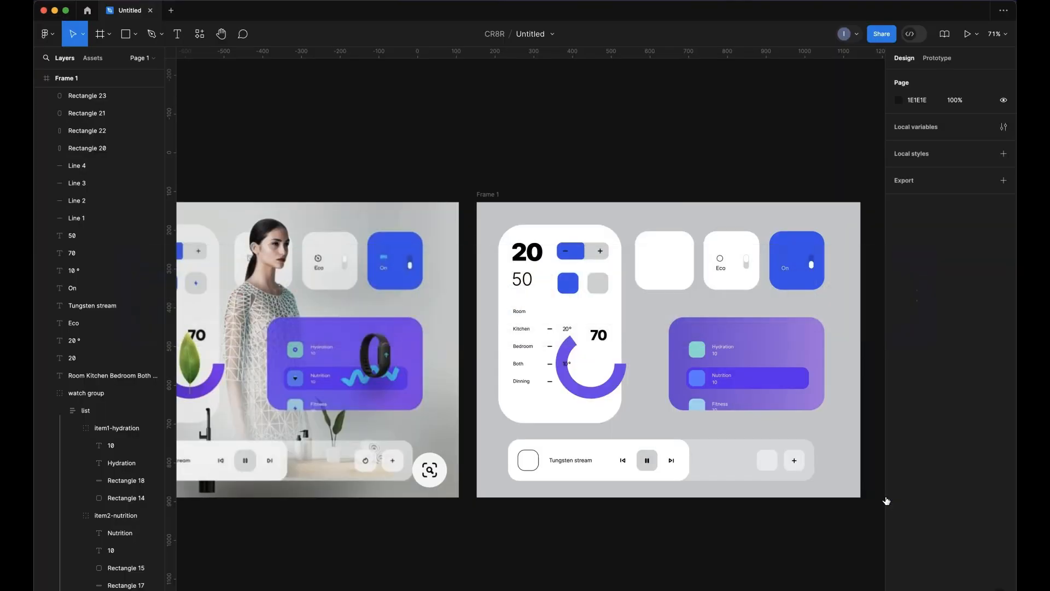
scroll(530, 465, "left", 4)
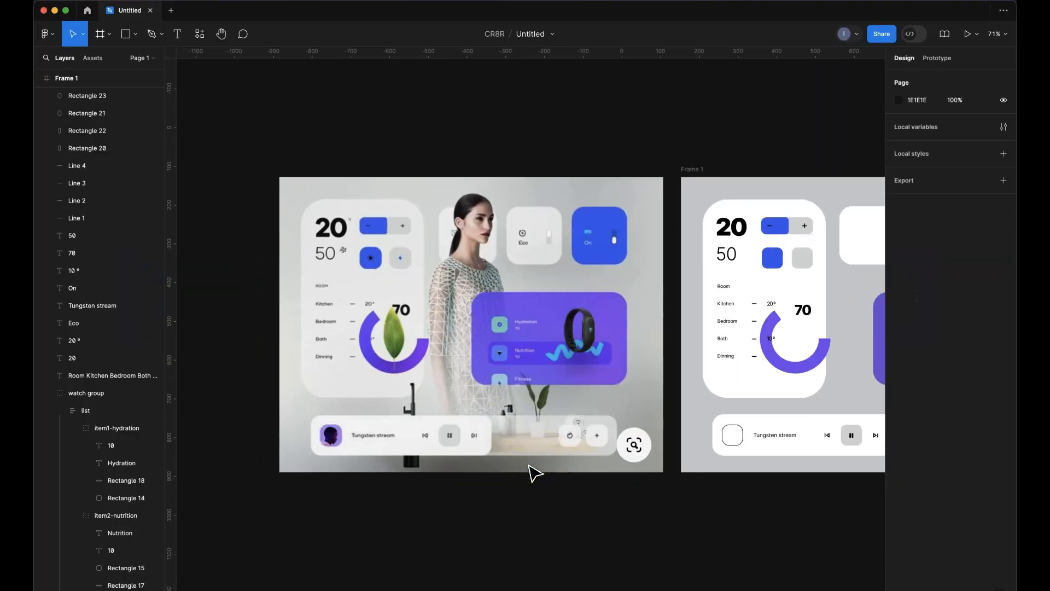
key("super+Tab")
scroll(535, 473, "right", 2)
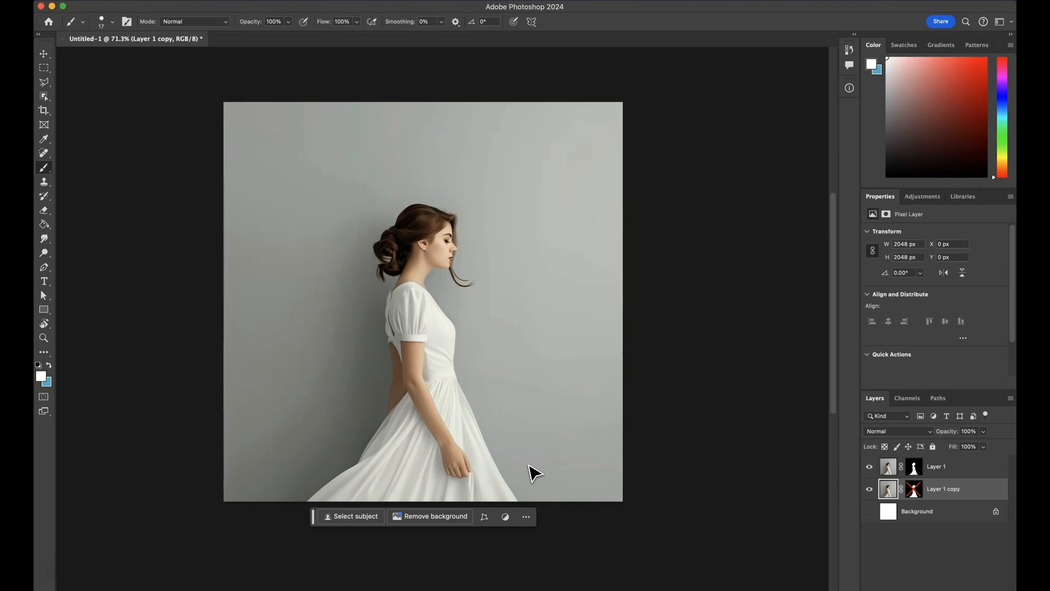
scroll(476, 460, "down", 2)
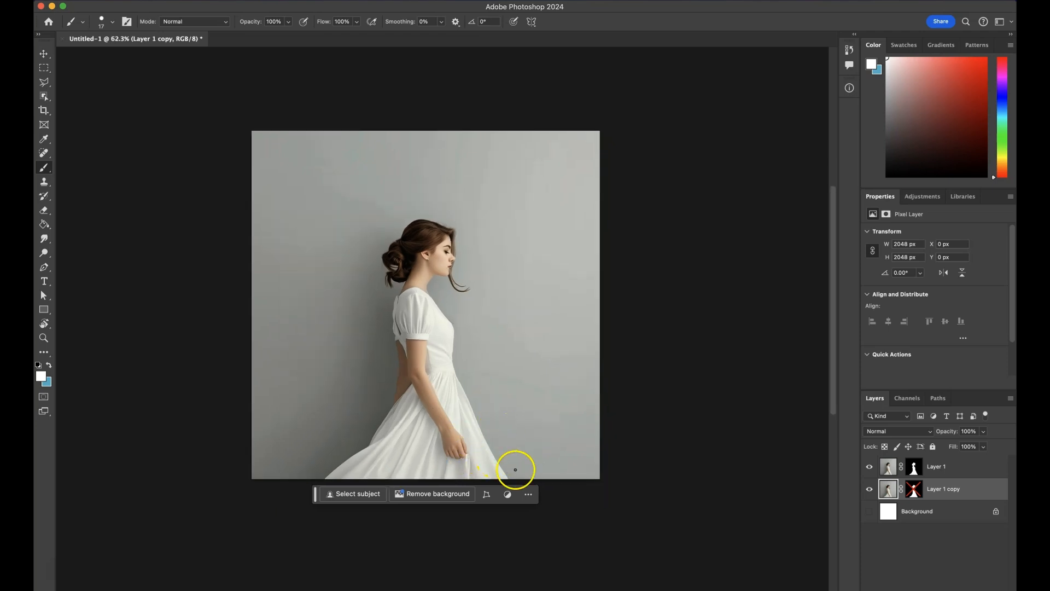
right_click(909, 494)
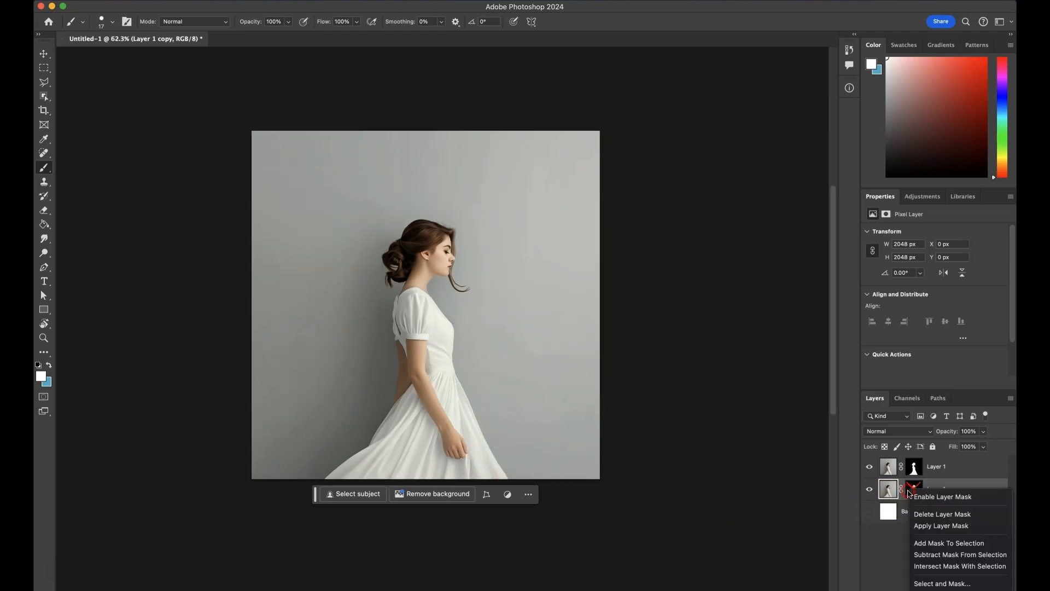
left_click(945, 511)
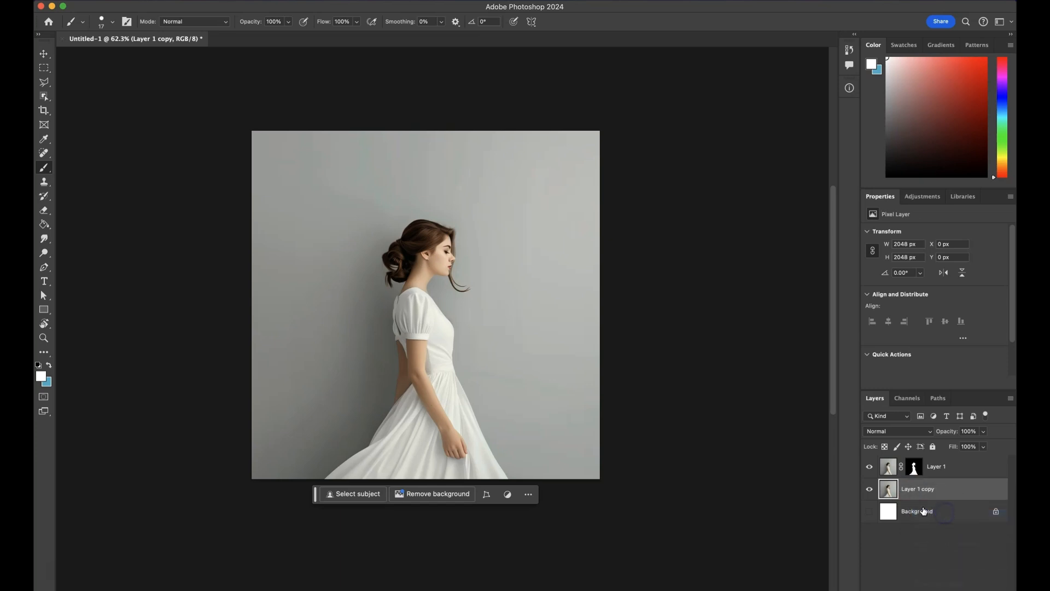
Apply Layer 1's mask permanently, then widen the canvas on both sides to about 2992 px with Layer 1 copy active
right_click(917, 471)
left_click(894, 500)
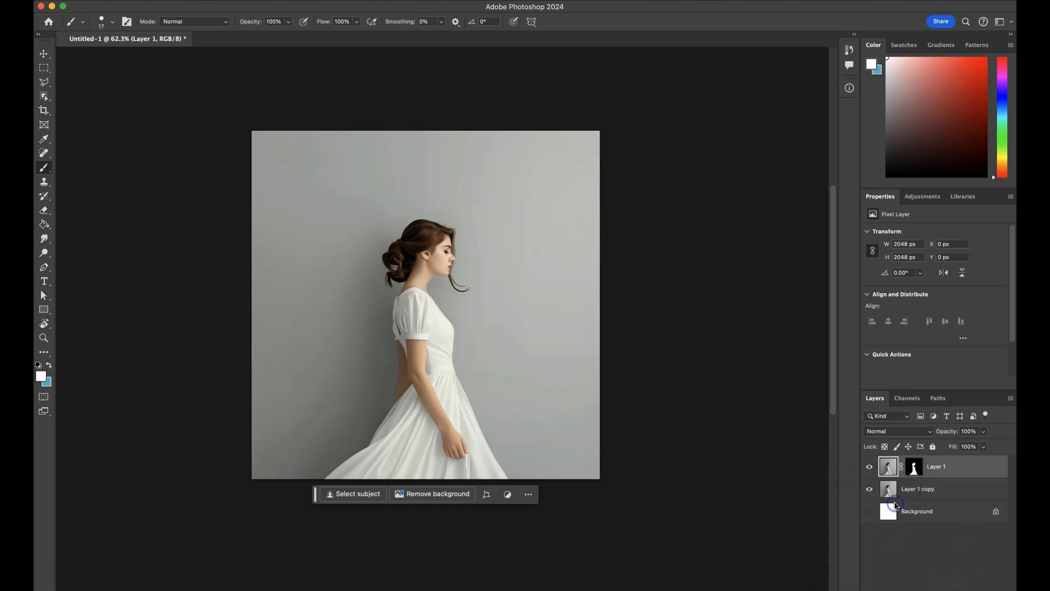
left_click(952, 492)
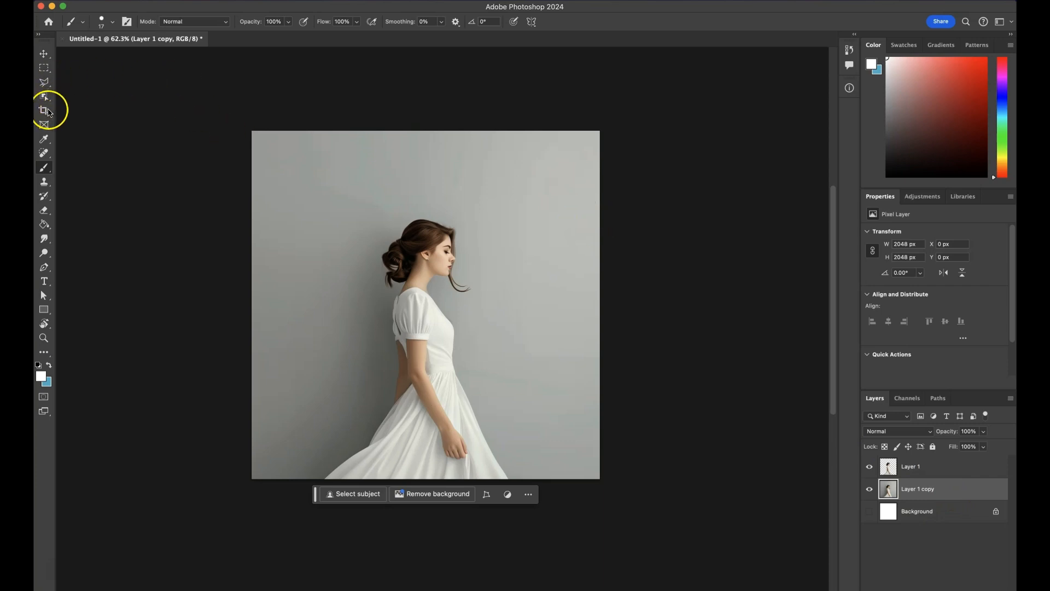
left_click(44, 110)
left_click_drag(602, 309, 683, 310)
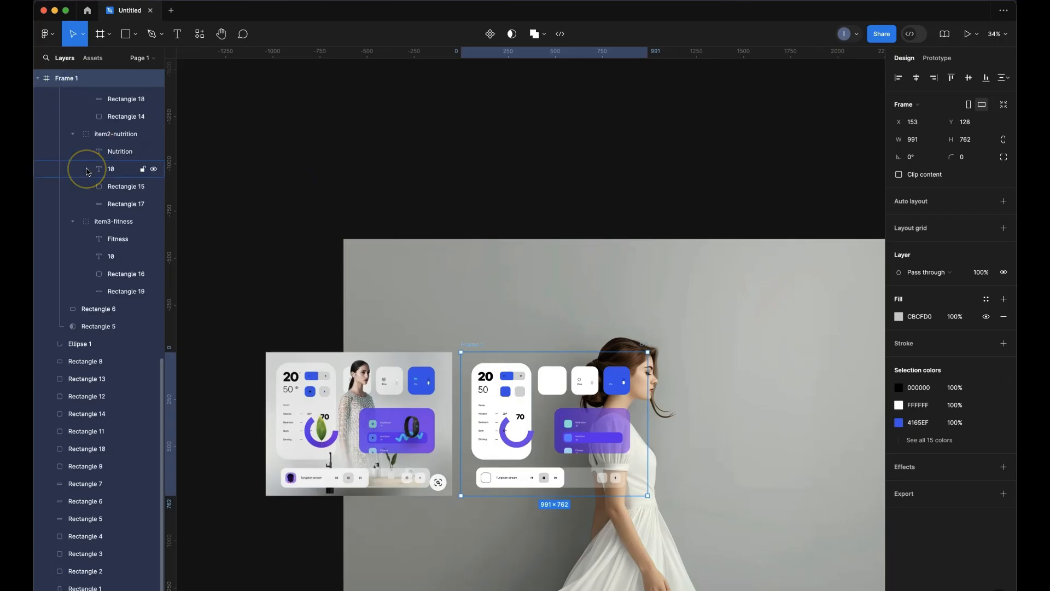
left_click(124, 590)
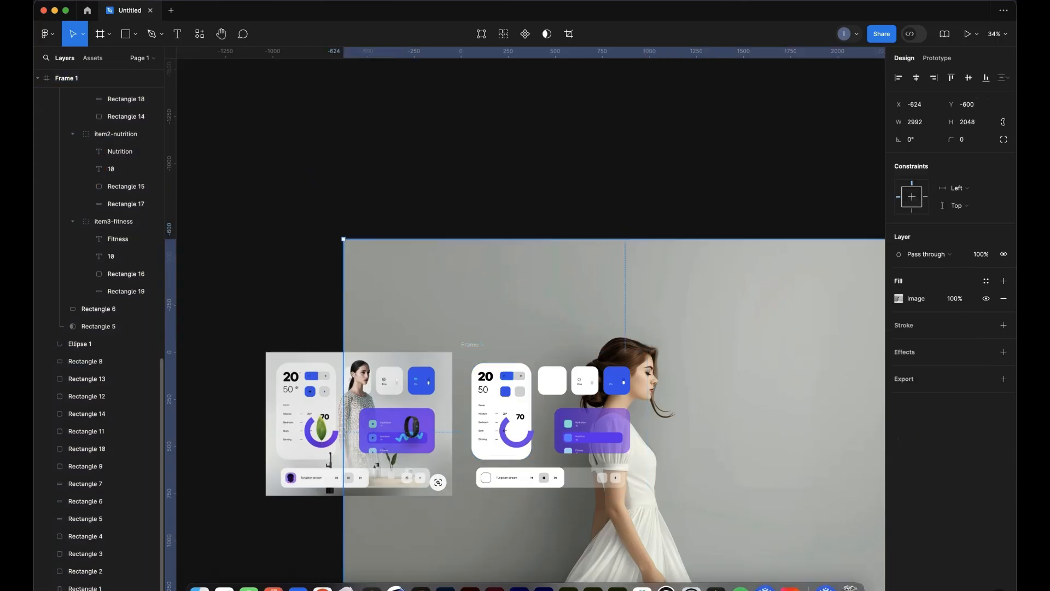
left_click_drag(343, 239, 389, 271)
key("super+z")
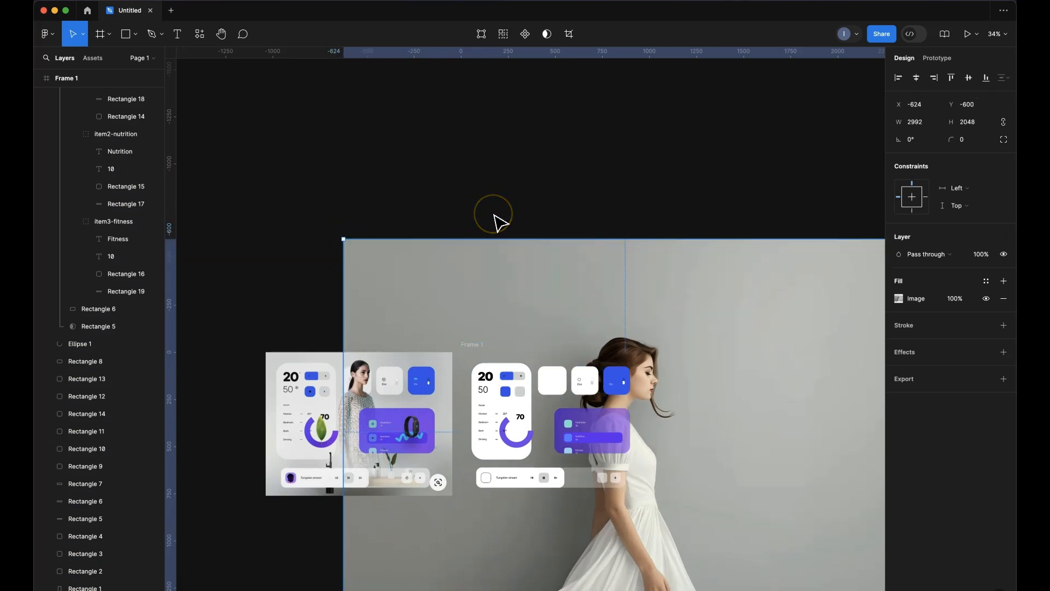
Turn on Clip content for Frame 1 so the oversized backdrop is cropped to the frame
scroll(142, 379, "up", 5)
scroll(89, 324, "up", 6)
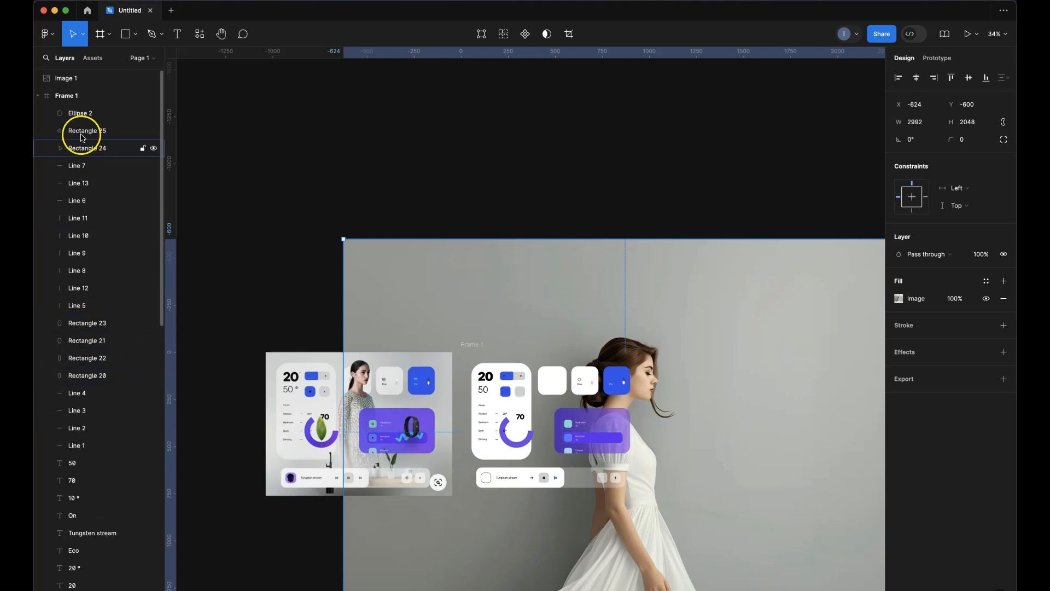
left_click(73, 96)
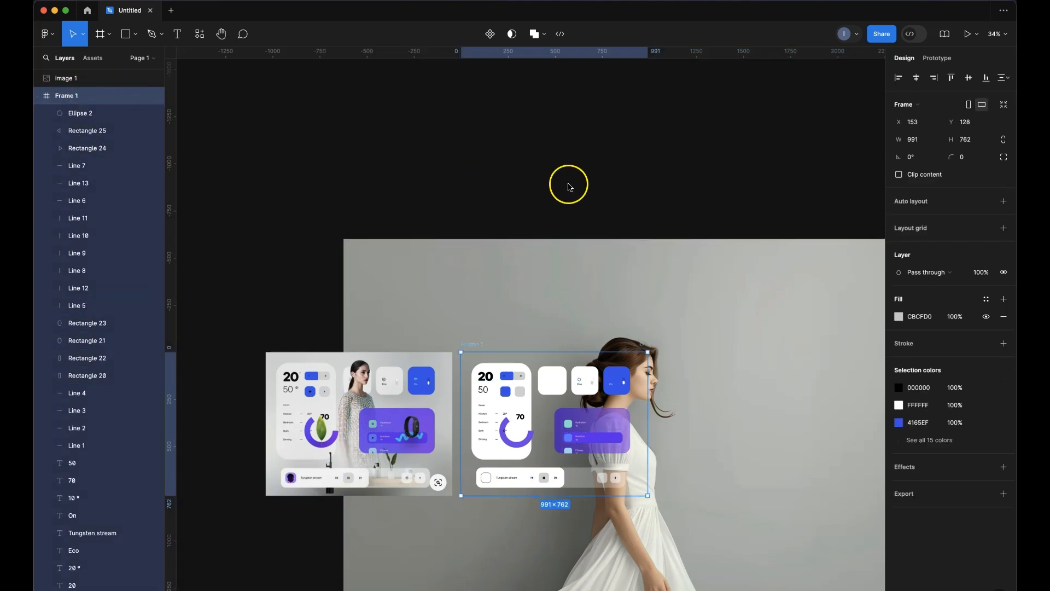
left_click(928, 175)
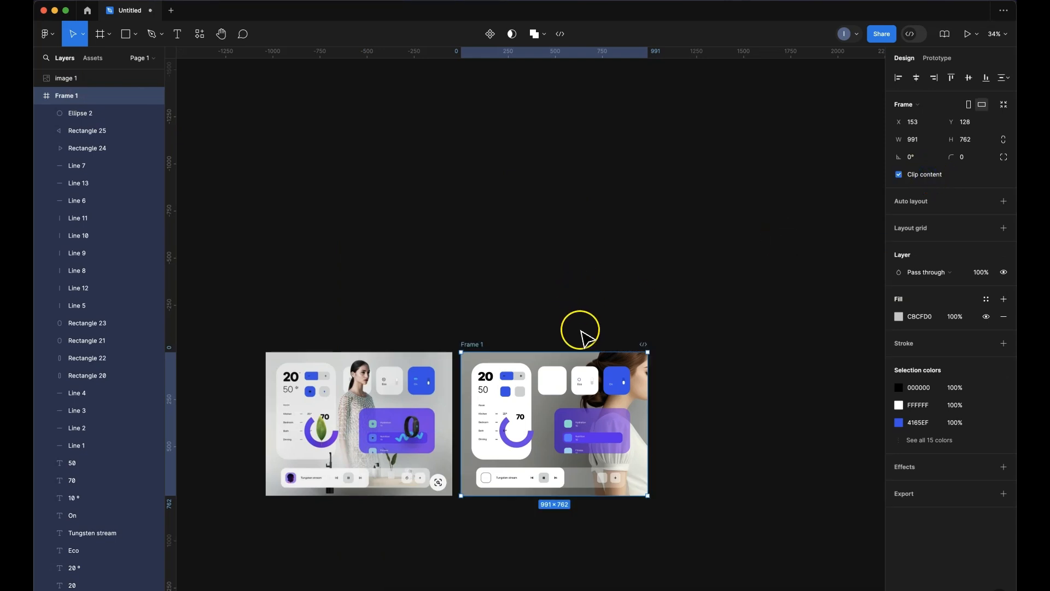
Move the backdrop photo leftward inside Frame 1 so the woman stands between the white room panel and the purple card
scroll(70, 280, "down", 3)
scroll(71, 280, "down", 15)
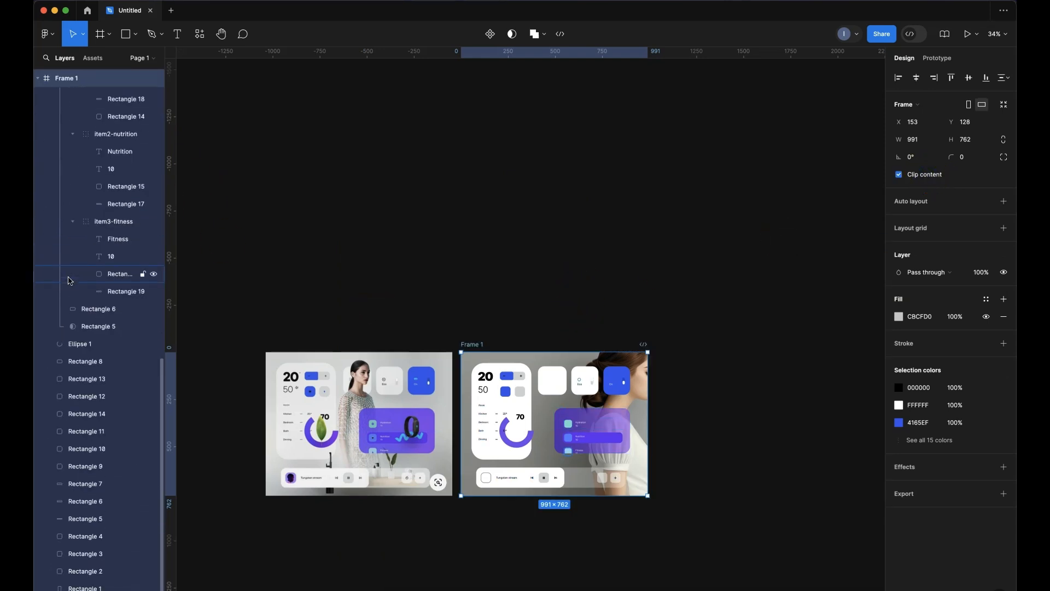
left_click(97, 590)
left_click_drag(613, 327, 530, 347)
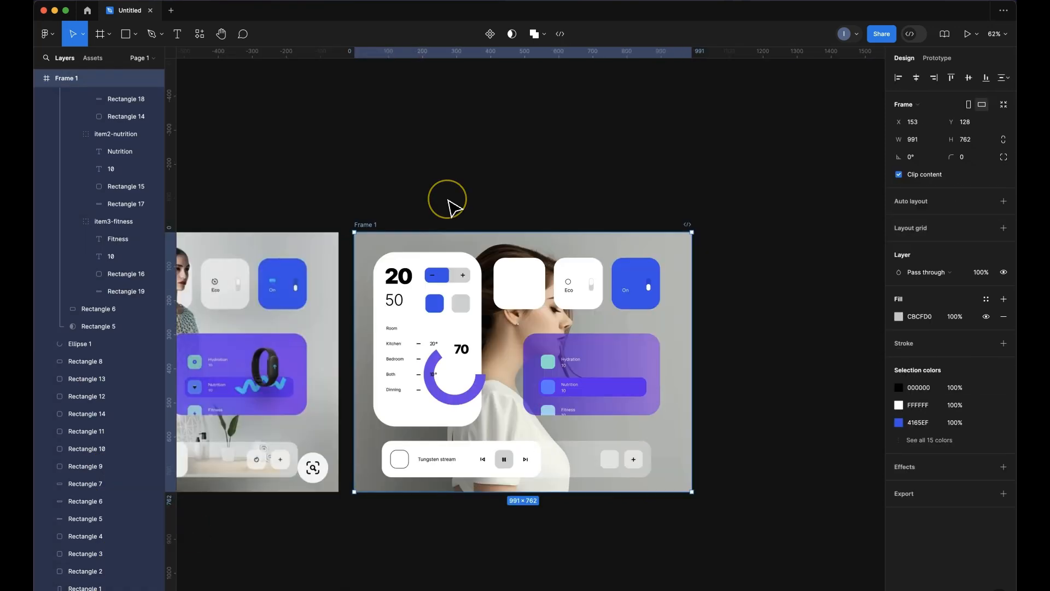
Paste the cut-out woman into Frame 1, align her over the woman in the backdrop, and order the layer directly above the backdrop
key("super+v")
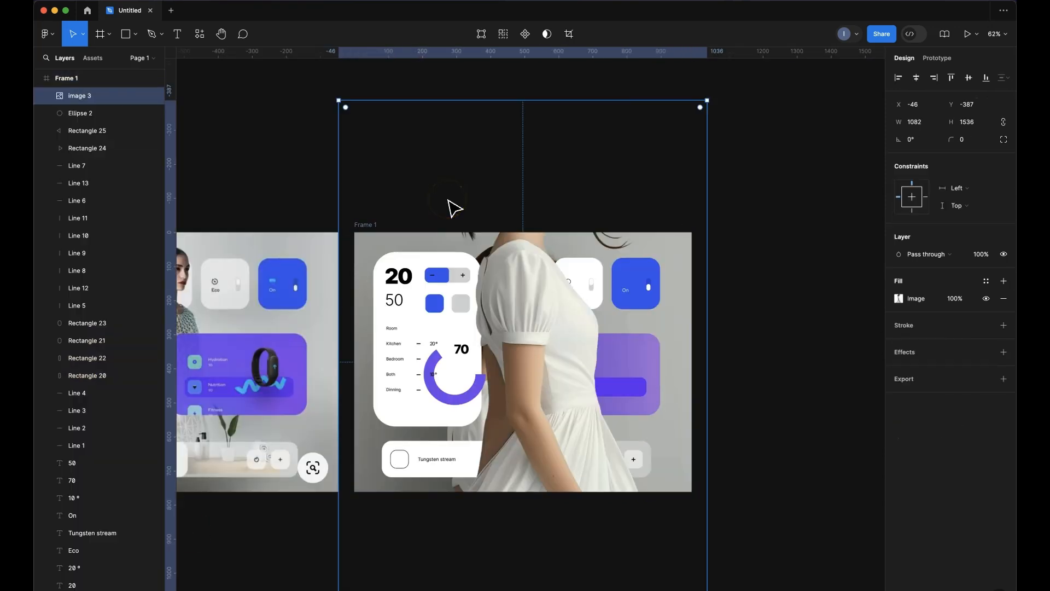
left_click_drag(573, 324, 570, 425)
left_click_drag(534, 304, 518, 327)
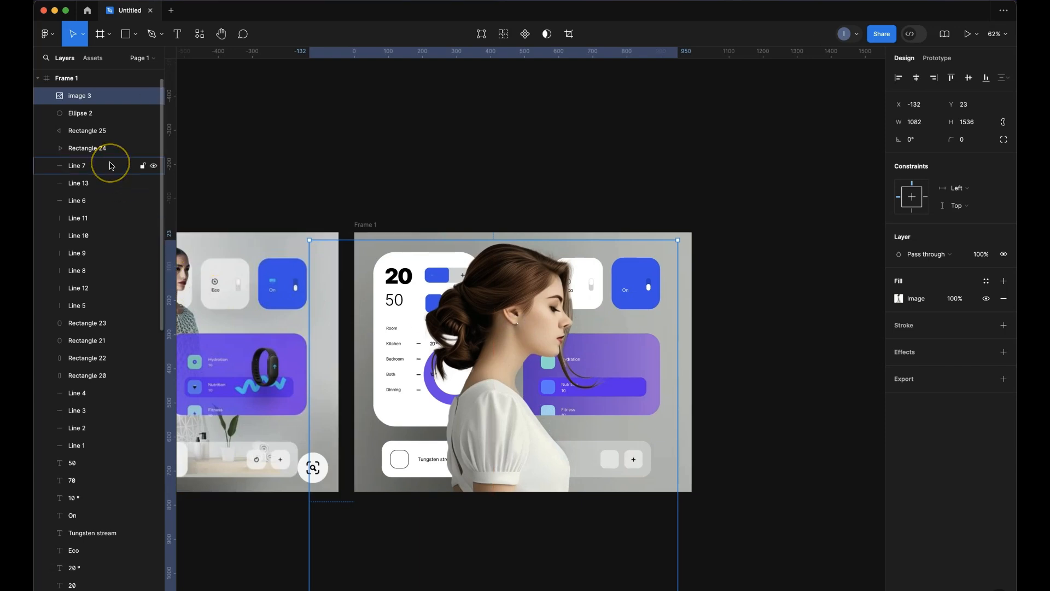
key("[")
key("super+]")
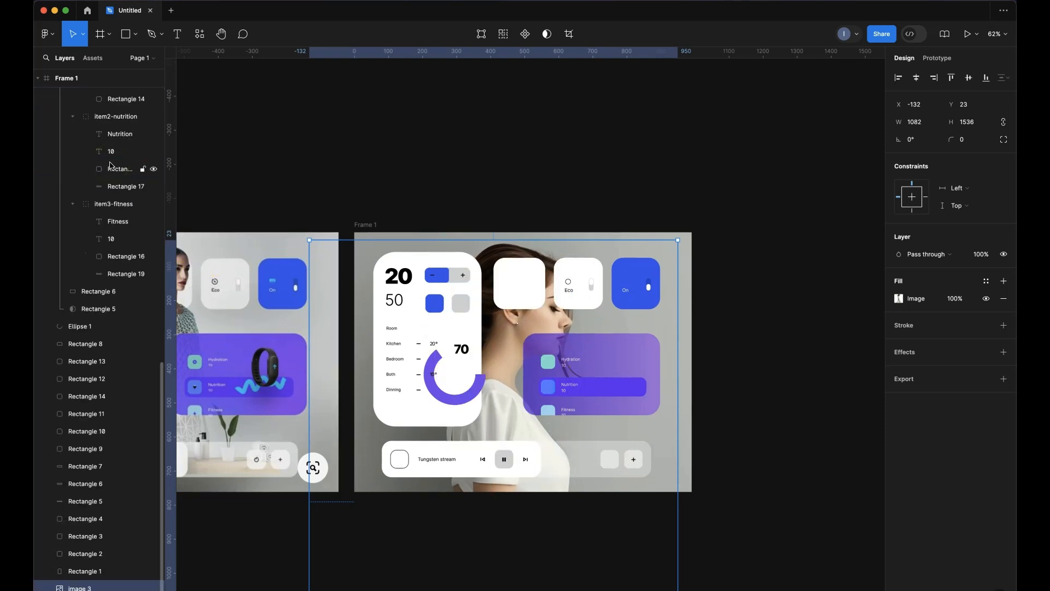
Fine-tune the cut-out woman's position to X -130, Y 23, hiding and showing the layer to compare it with the backdrop
key("Right")
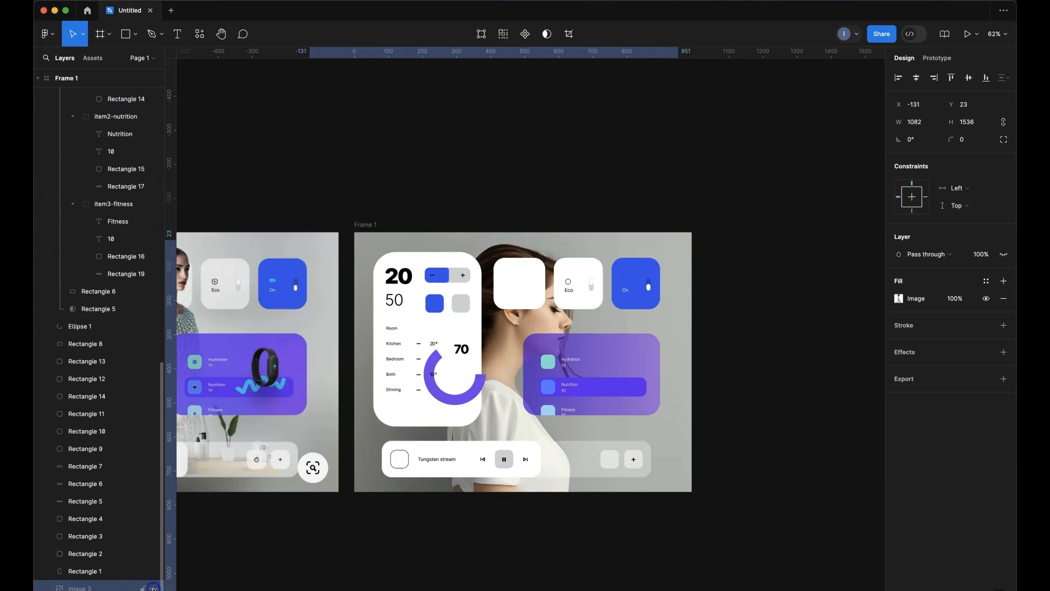
key("Down")
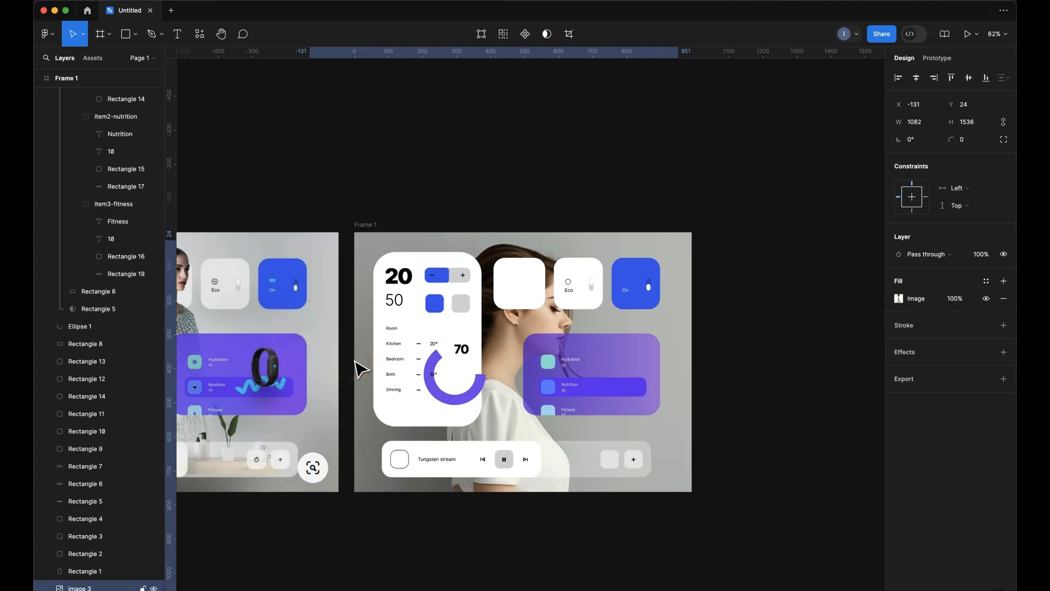
left_click(154, 589)
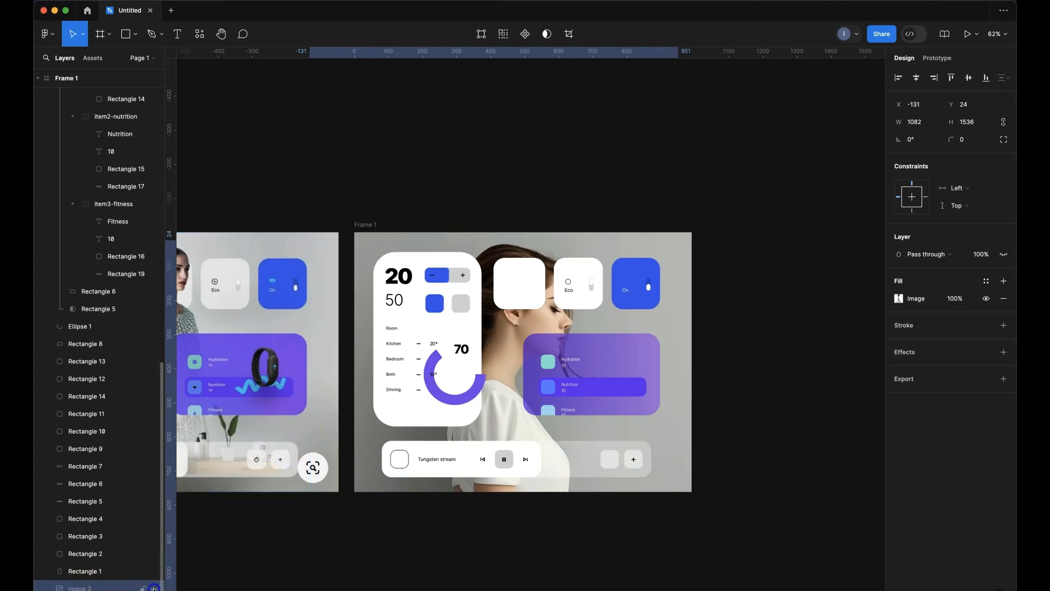
key("Right")
left_click(154, 588)
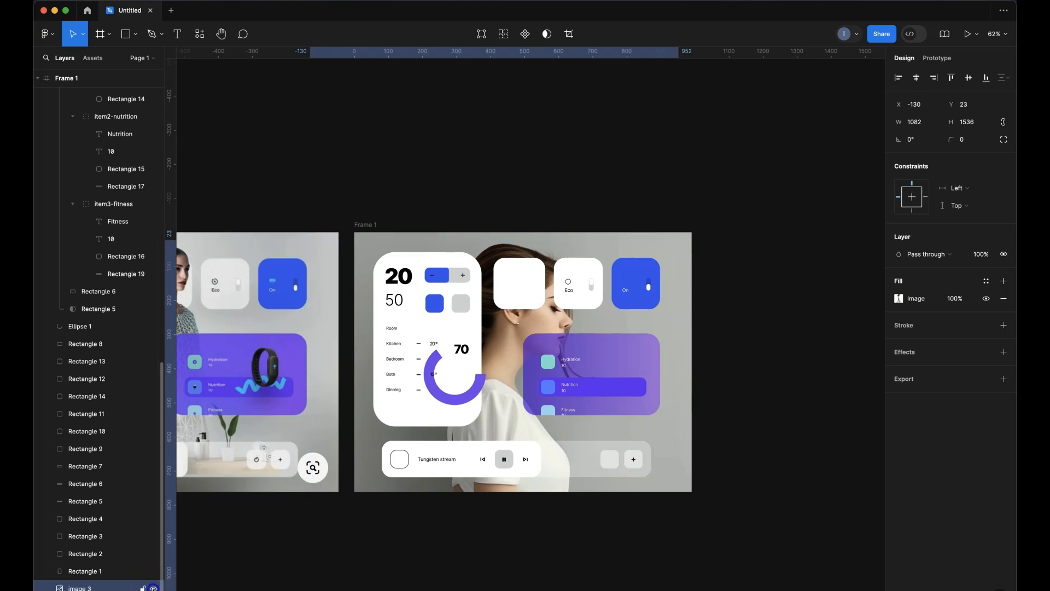
left_click(154, 588)
Select the cut-out and the backdrop photo together and scale them down to about 1518 × 1039 around the dashboard frame
left_click(92, 590, "shift")
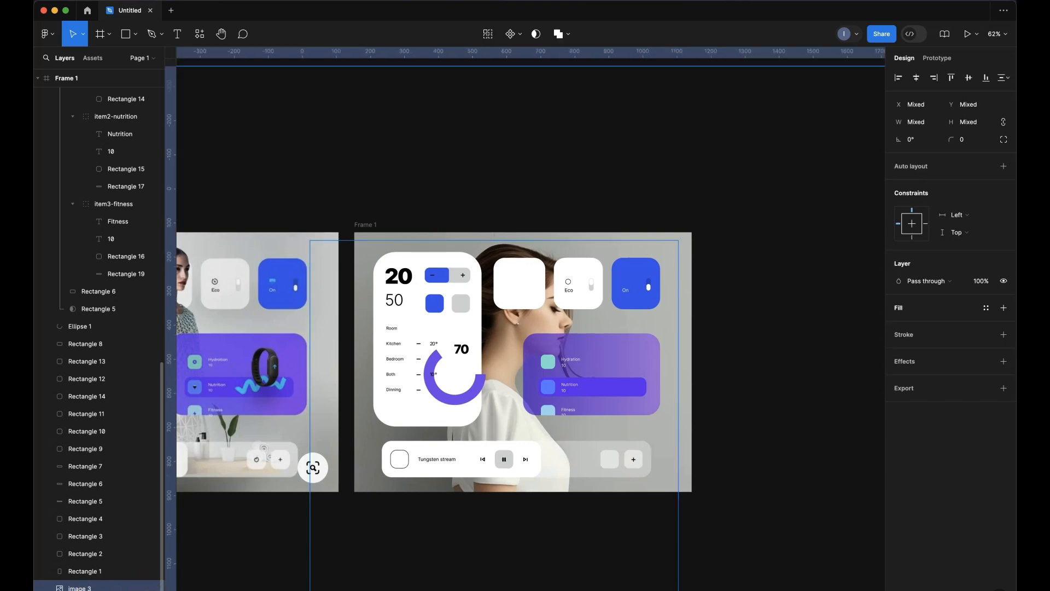
scroll(497, 281, "down", 5)
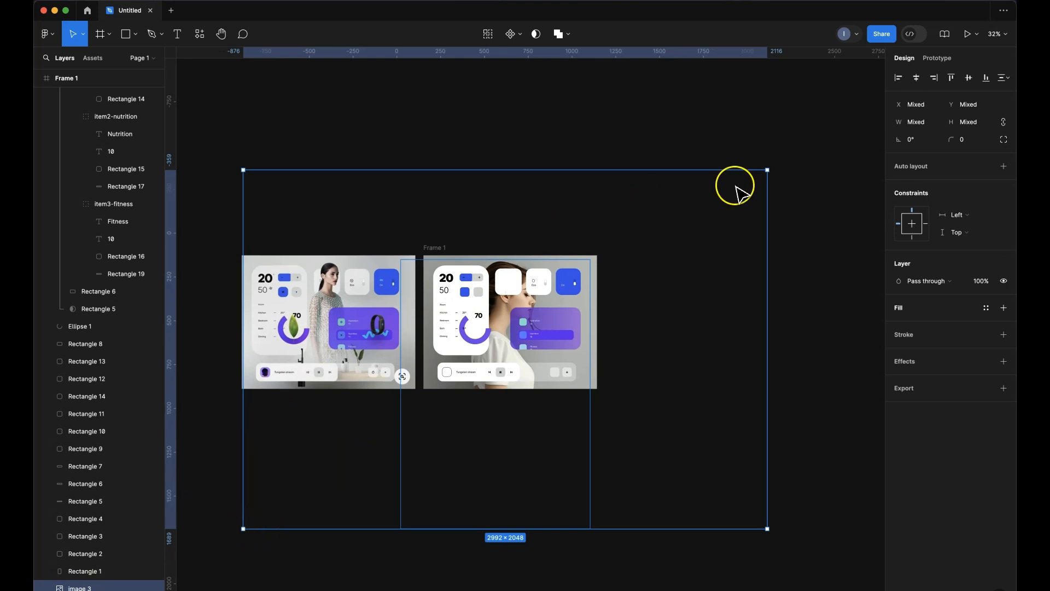
left_click(986, 78)
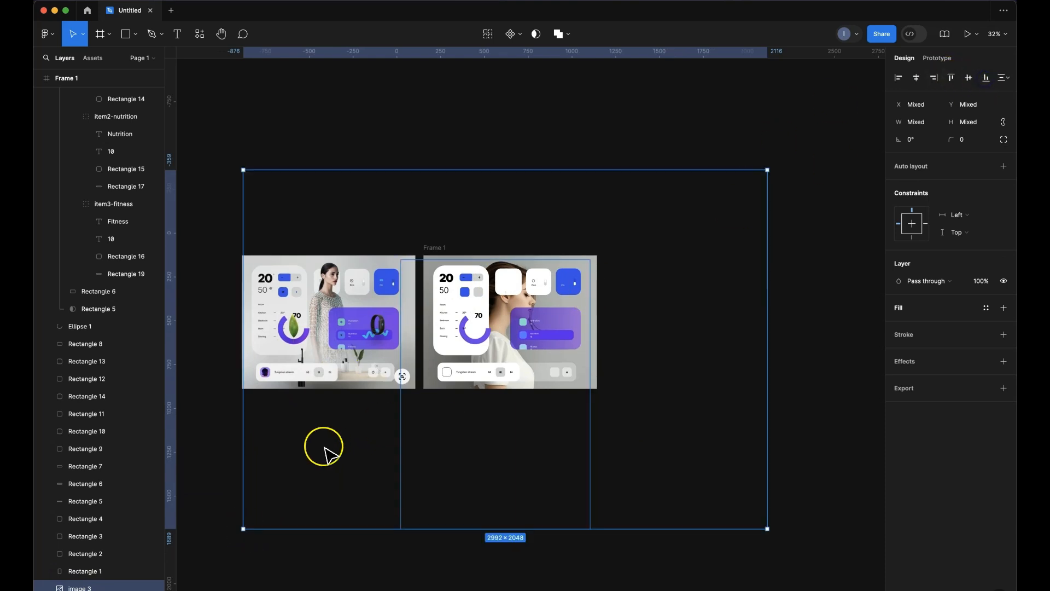
left_click_drag(243, 530, 408, 391)
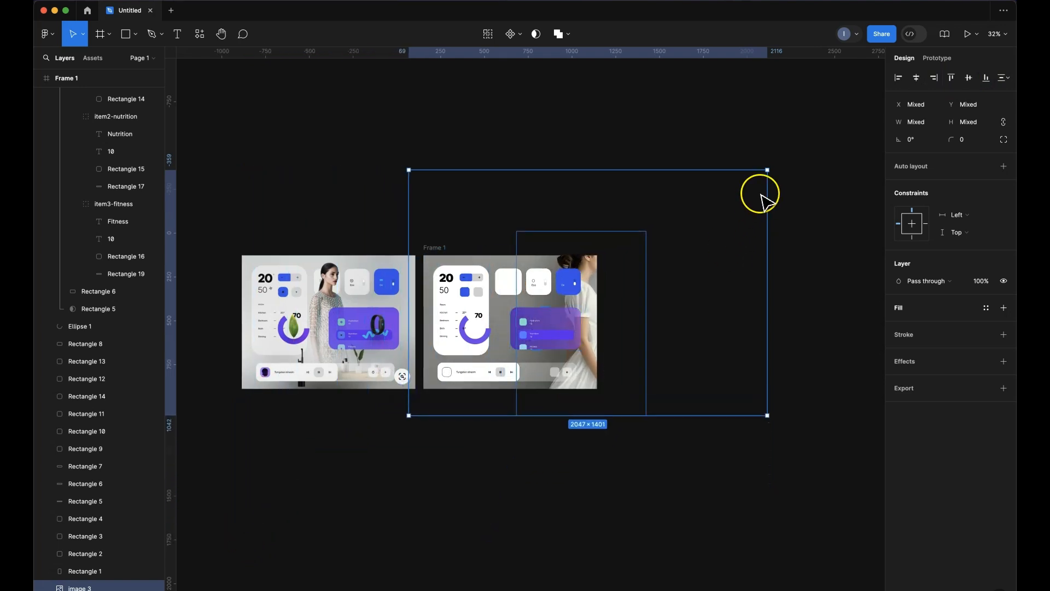
left_click_drag(768, 170, 667, 234)
Compare the woman's size and placement in Frame 1 with the reference dashboard
scroll(656, 257, "up", 5, "ctrl")
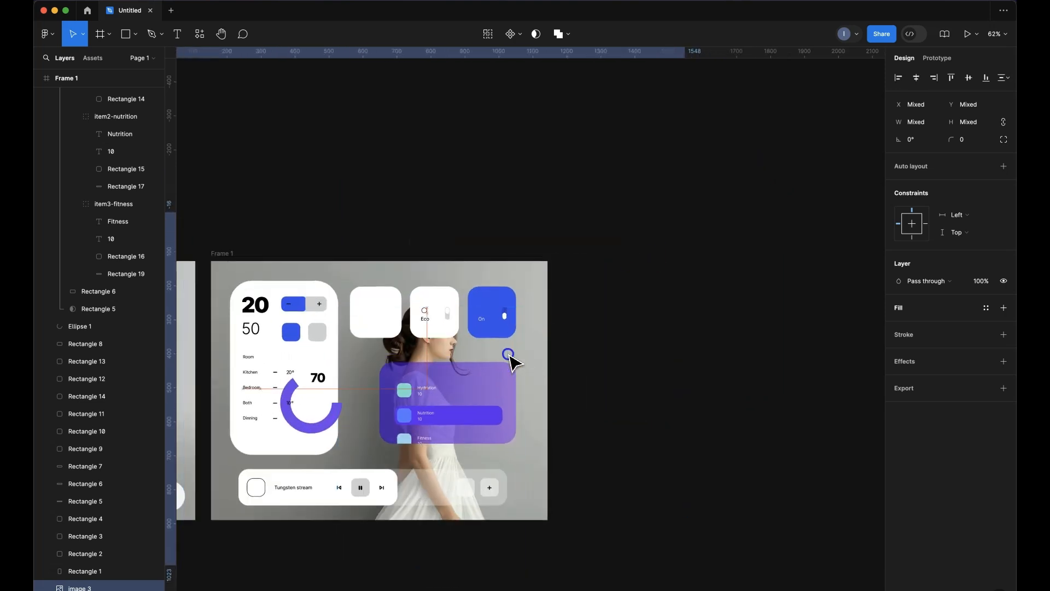
scroll(469, 348, "left", 5)
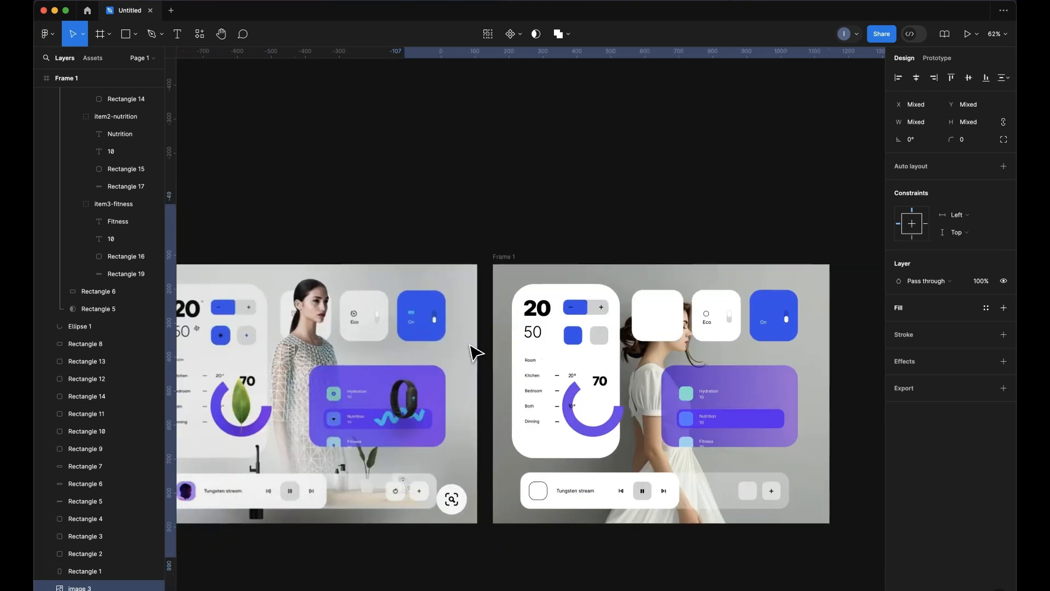
scroll(471, 350, "down", 1, "ctrl")
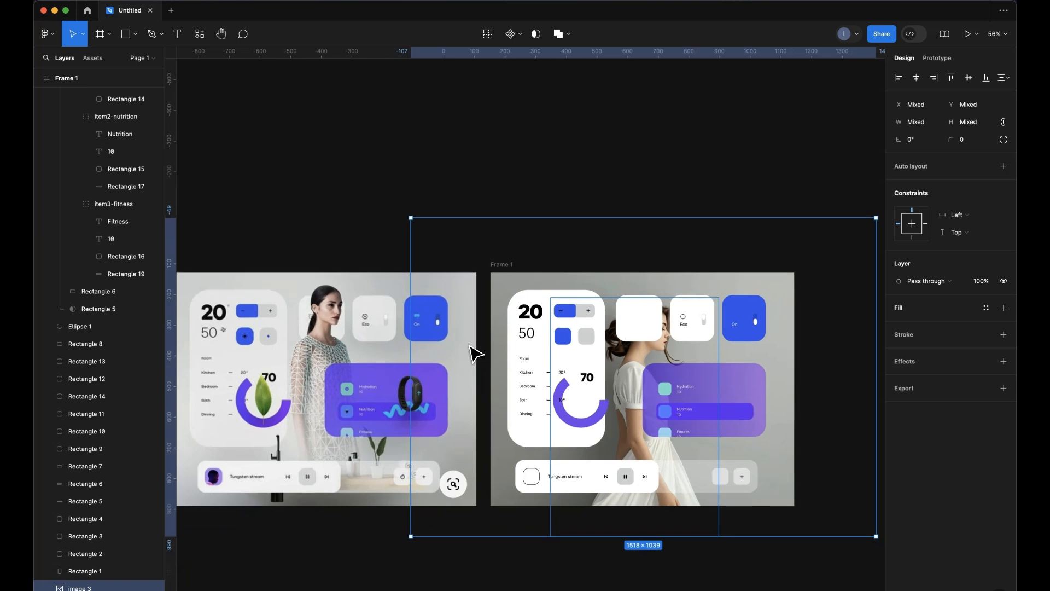
scroll(471, 346, "up", 2)
scroll(470, 347, "down", 1)
scroll(470, 346, "right", 2)
scroll(471, 346, "down", 1)
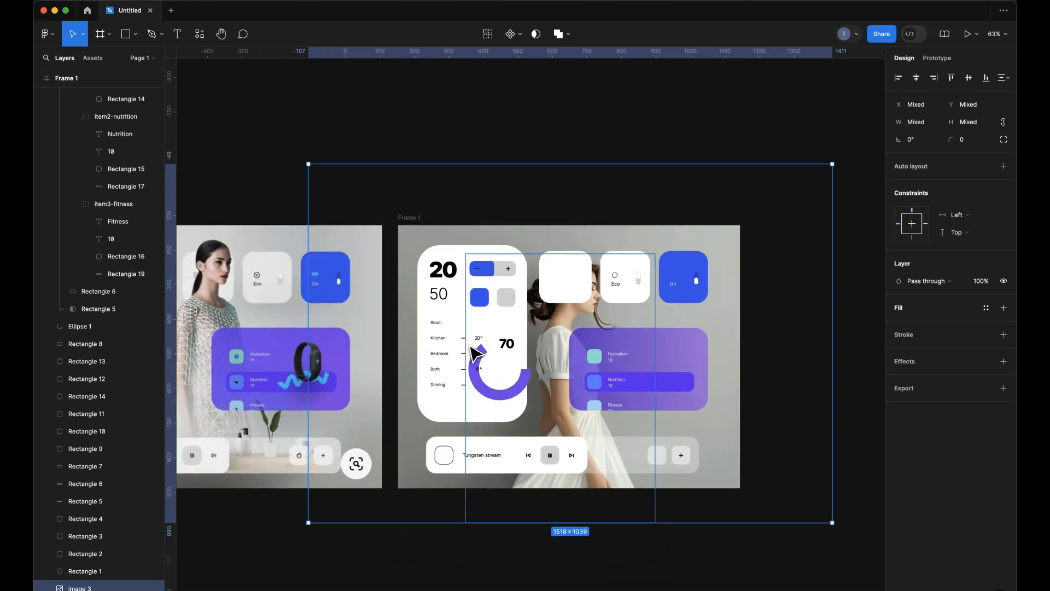
scroll(475, 353, "left", 2)
scroll(474, 354, "down", 1, "ctrl")
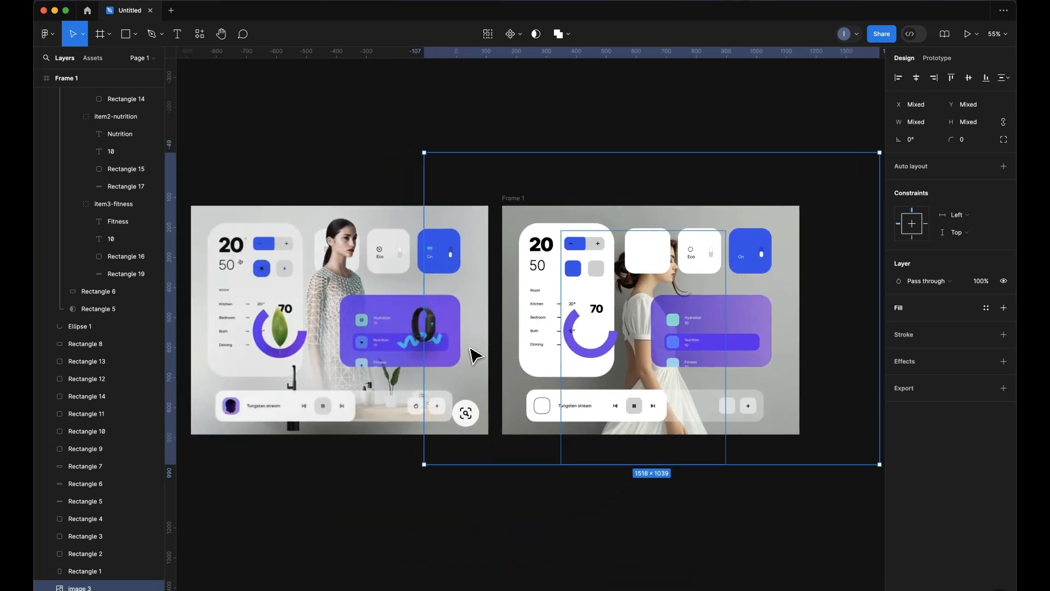
Scale the cut-out and backdrop to about 1412 × 967 and shift them so the woman overlaps the blank white card
left_click_drag(640, 361, 638, 365)
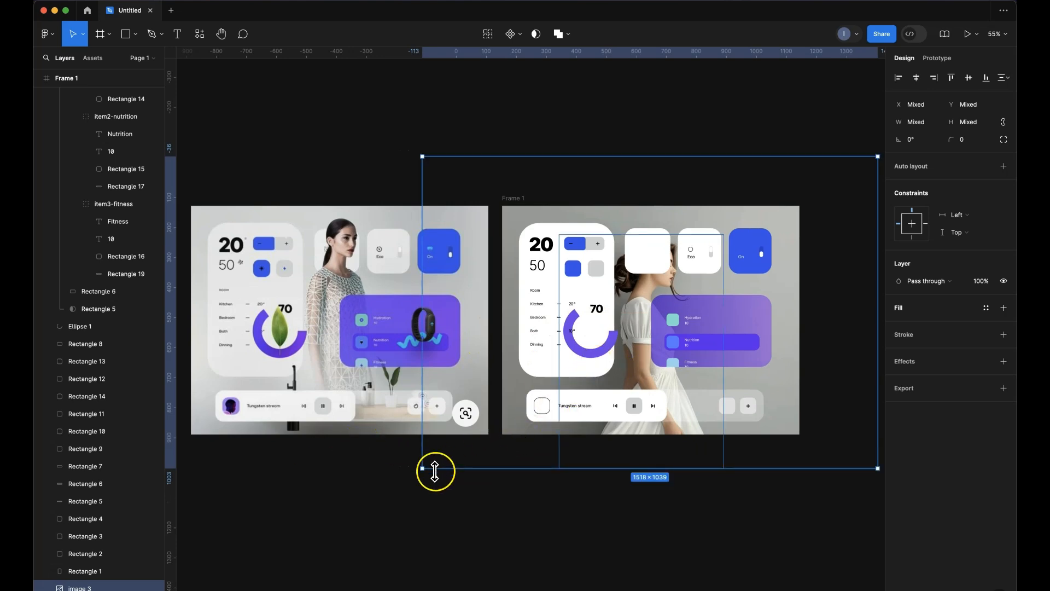
left_click_drag(422, 469, 462, 434)
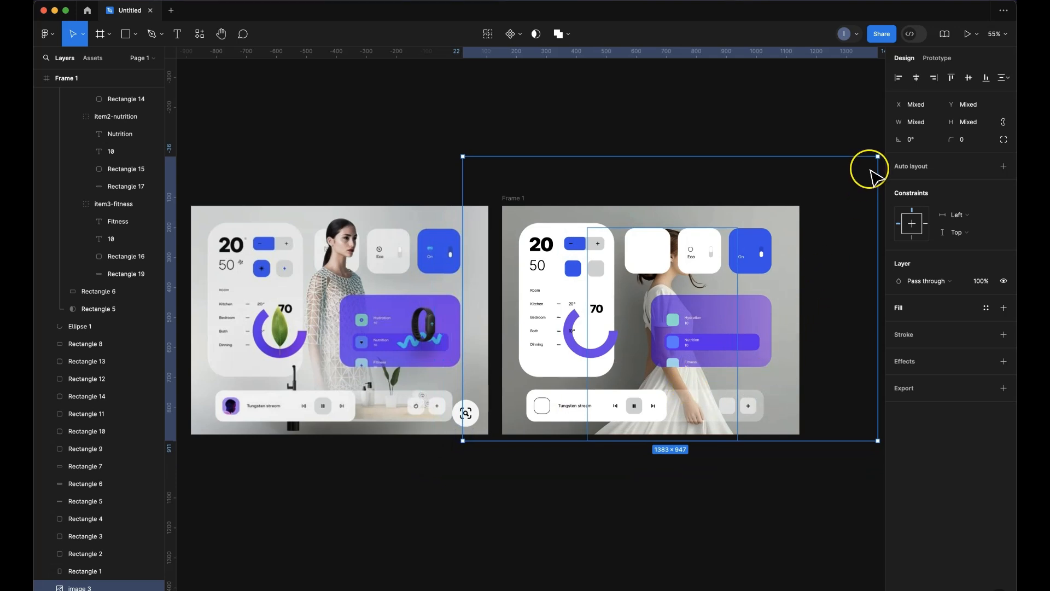
mouse_move(877, 157)
left_mouse_down()
mouse_move(865, 164)
mouse_move(883, 150)
left_mouse_up()
left_click_drag(782, 314, 765, 315)
left_click(735, 387)
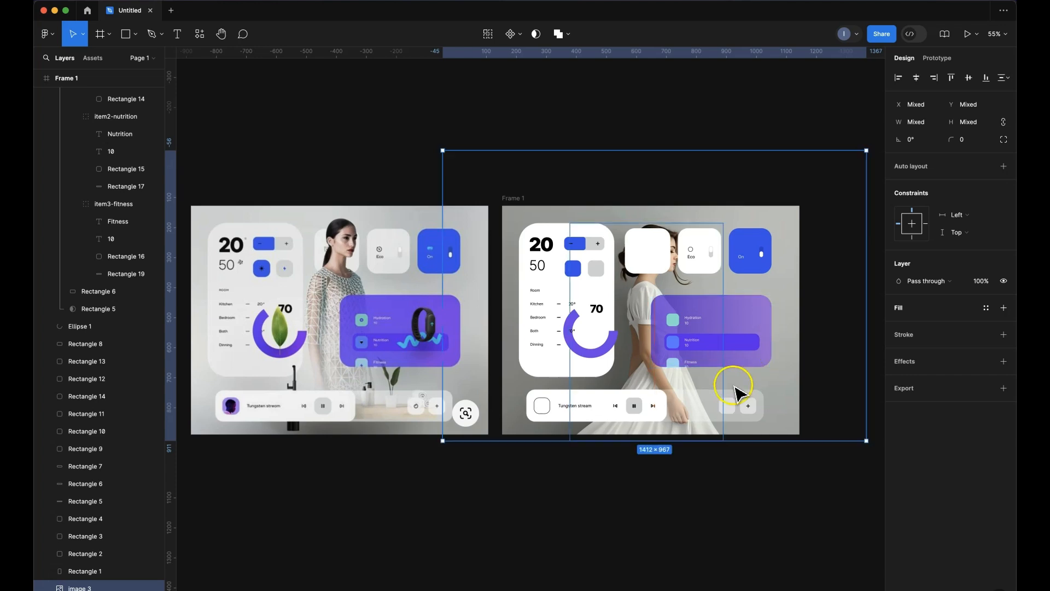
left_click(691, 485)
Send the blank white card behind the cut-out woman
left_click(647, 252)
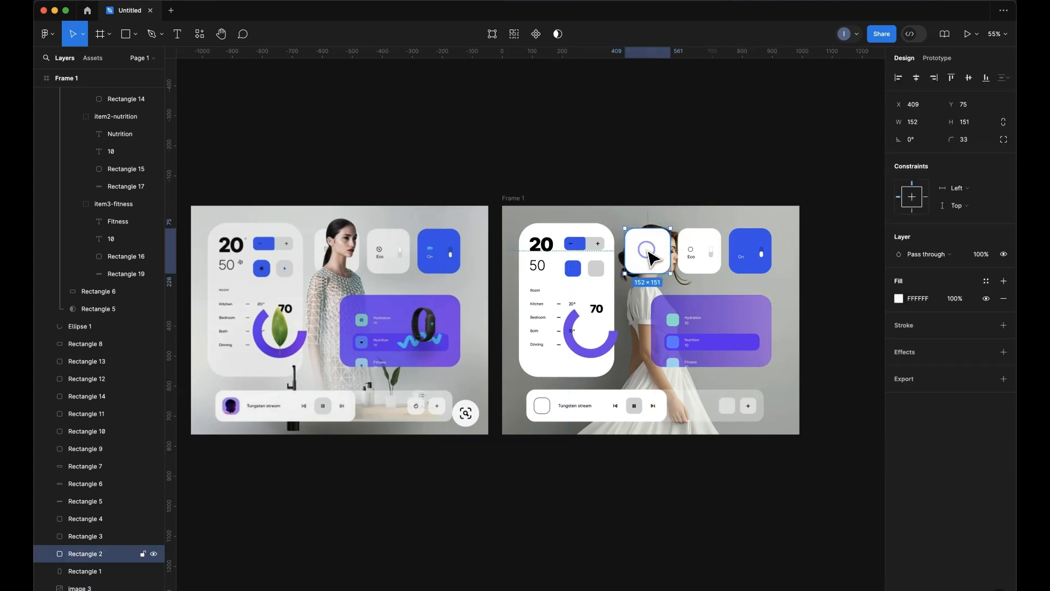
key("bracketleft")
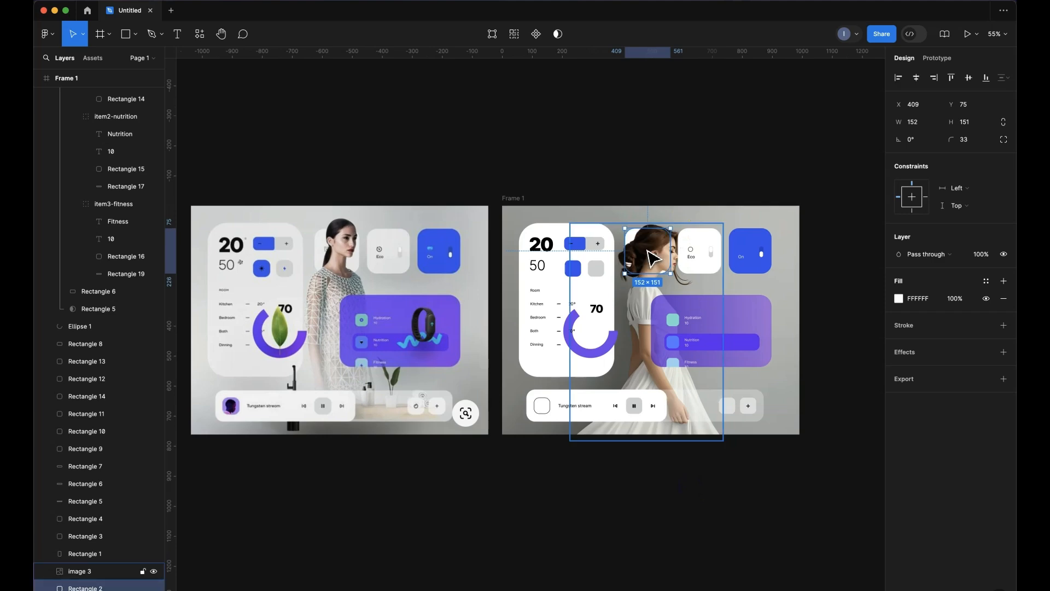
scroll(654, 257, "up", 5)
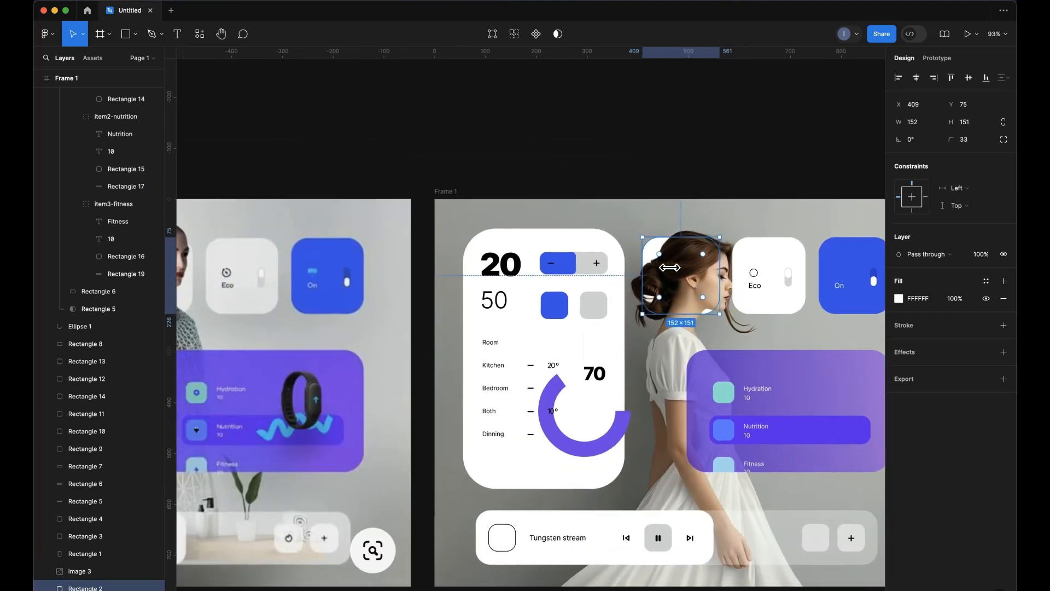
Group the white Eco card with its toggle switch, Eco label and small circle icon
left_click(779, 272)
scroll(782, 271, "up", 5)
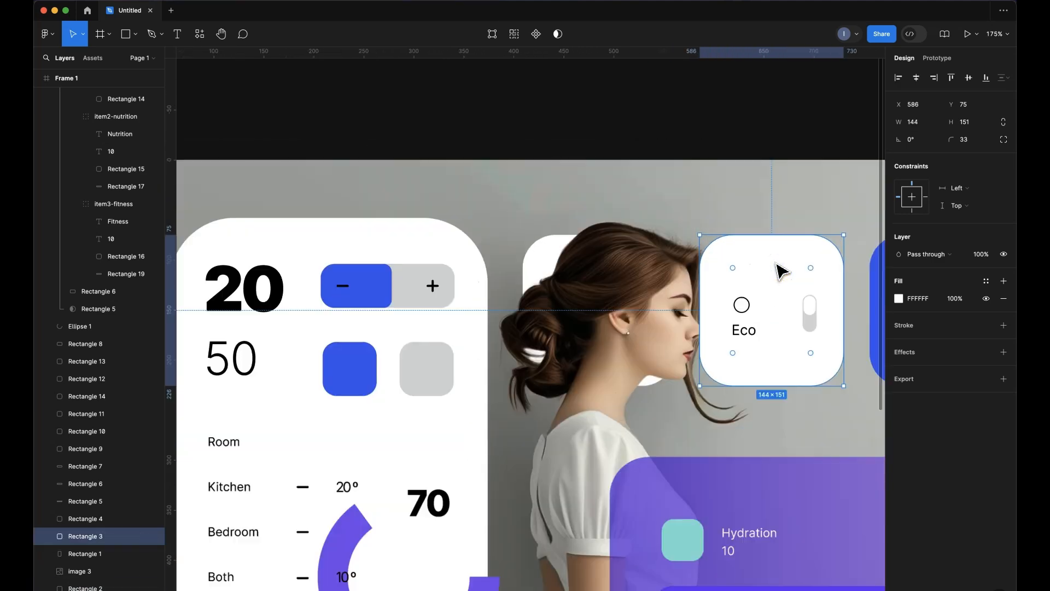
scroll(776, 264, "up", 3)
left_click(823, 315, "shift")
left_click(822, 344, "shift")
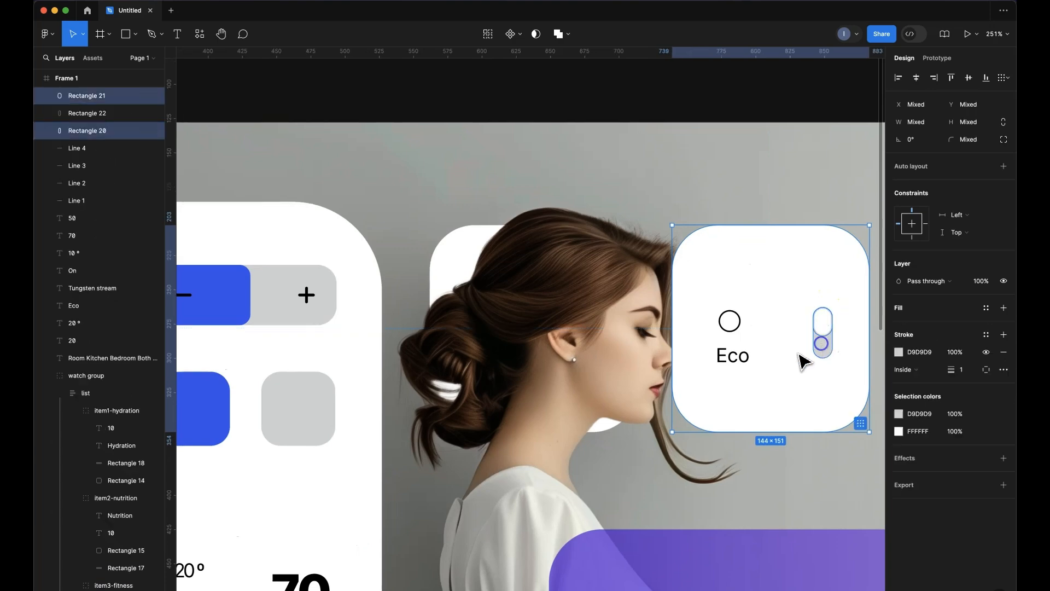
left_click(743, 362, "shift")
left_click(741, 328, "shift")
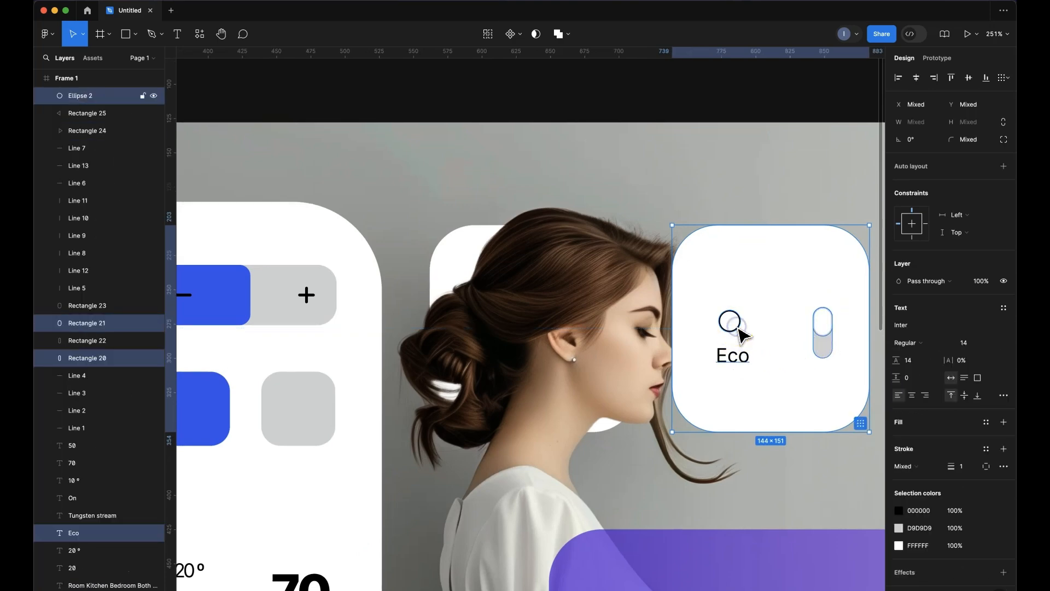
key("super+g")
left_click(745, 298)
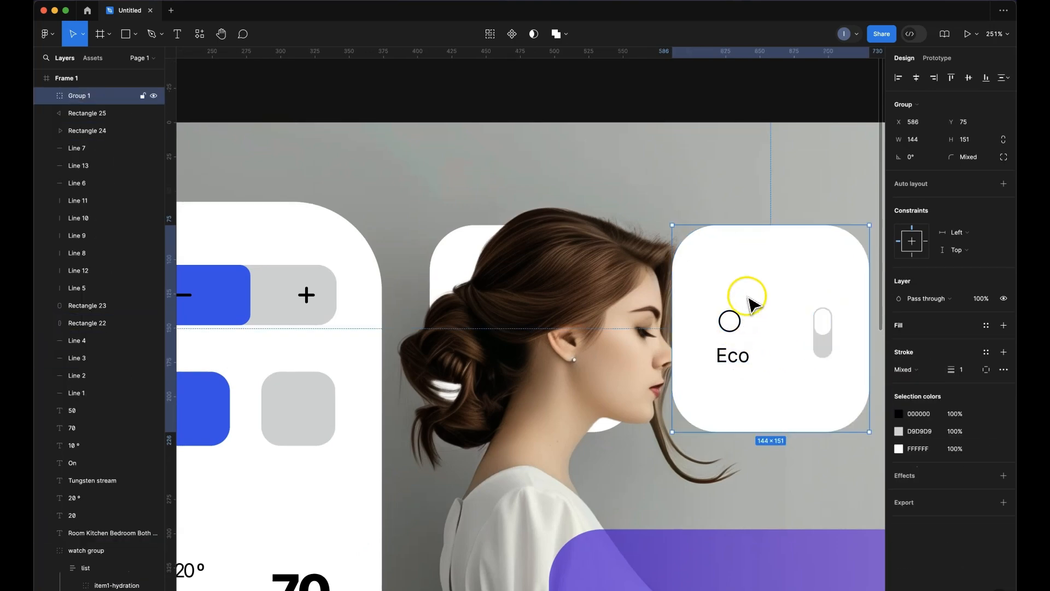
Send the Eco card group behind the cut-out woman while keeping it in front of the backdrop photo
key("[")
key("super+]")
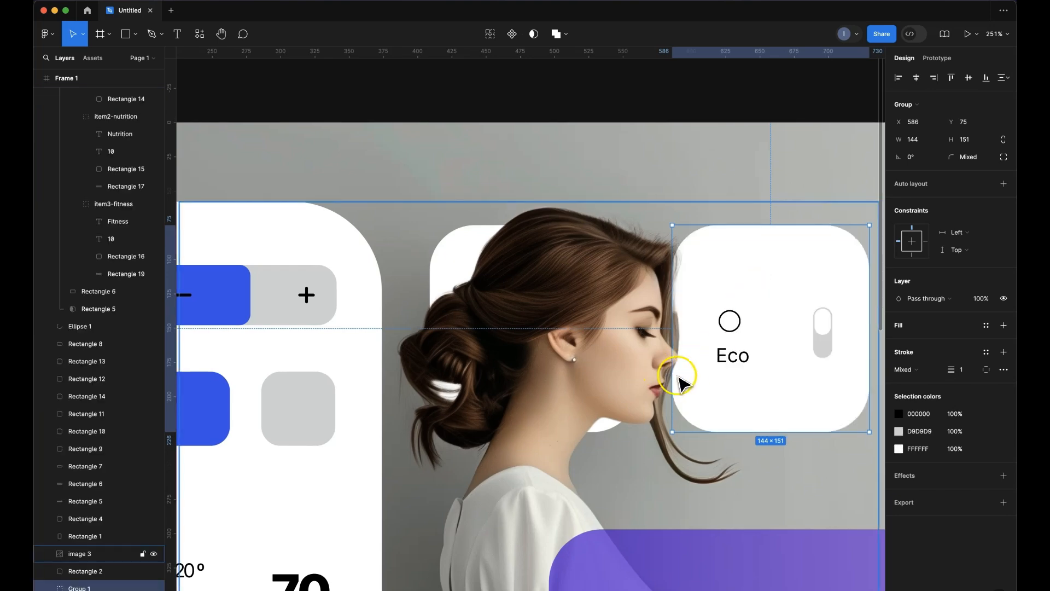
scroll(723, 402, "down", 3)
left_click(703, 181)
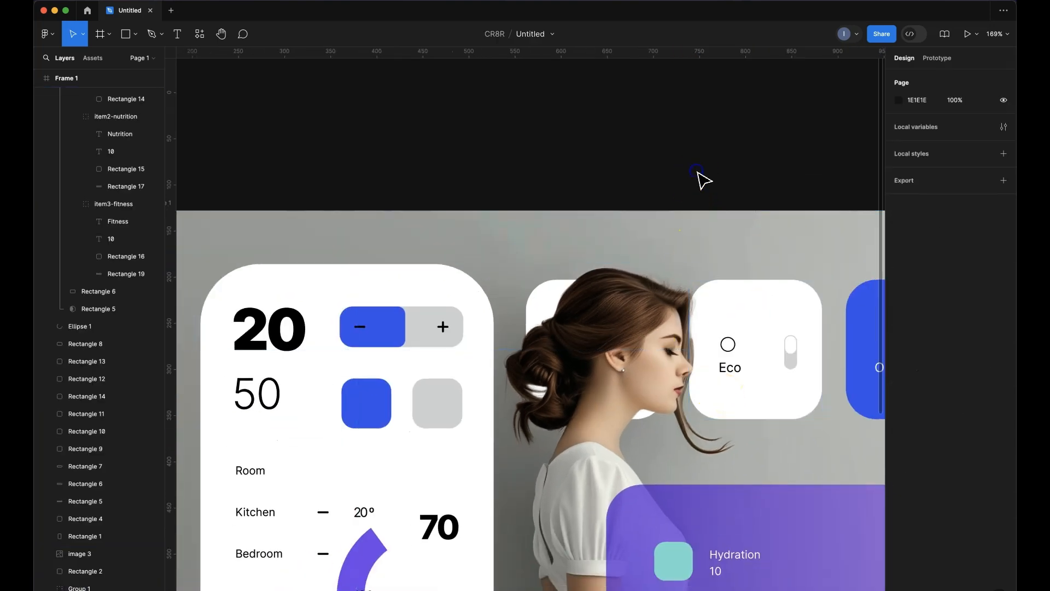
scroll(683, 255, "down", 3)
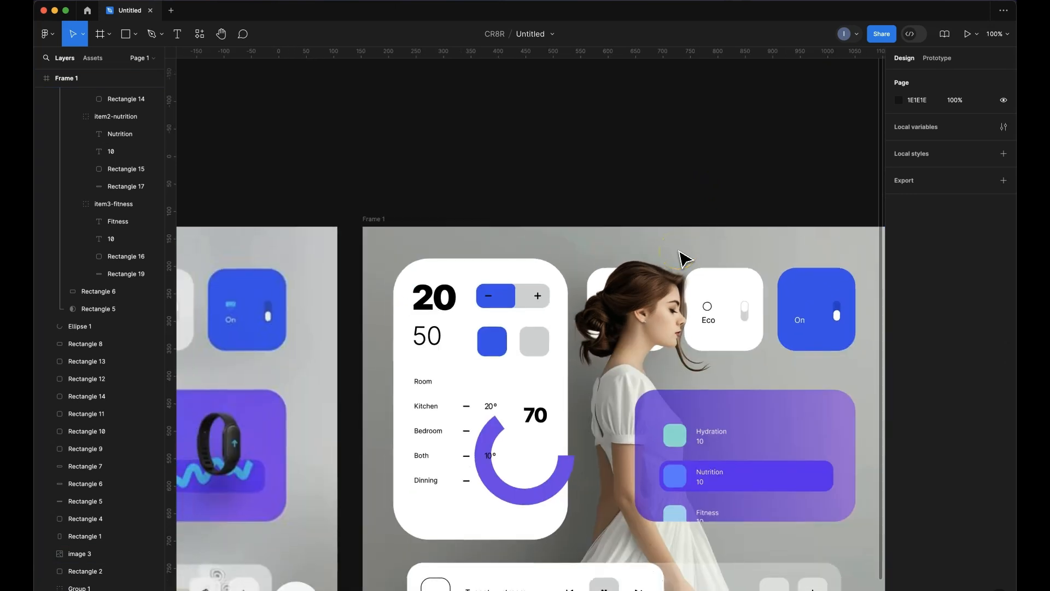
scroll(683, 257, "down", 2)
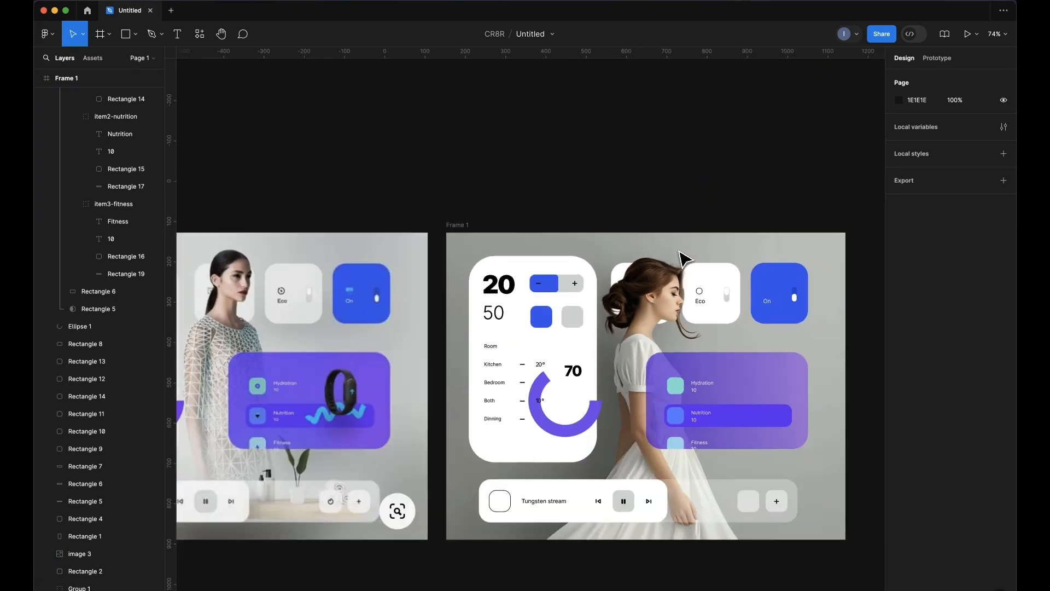
Shift the cut-out and backdrop photo together slightly right and down, to about X -54, Y -42
left_click(723, 272)
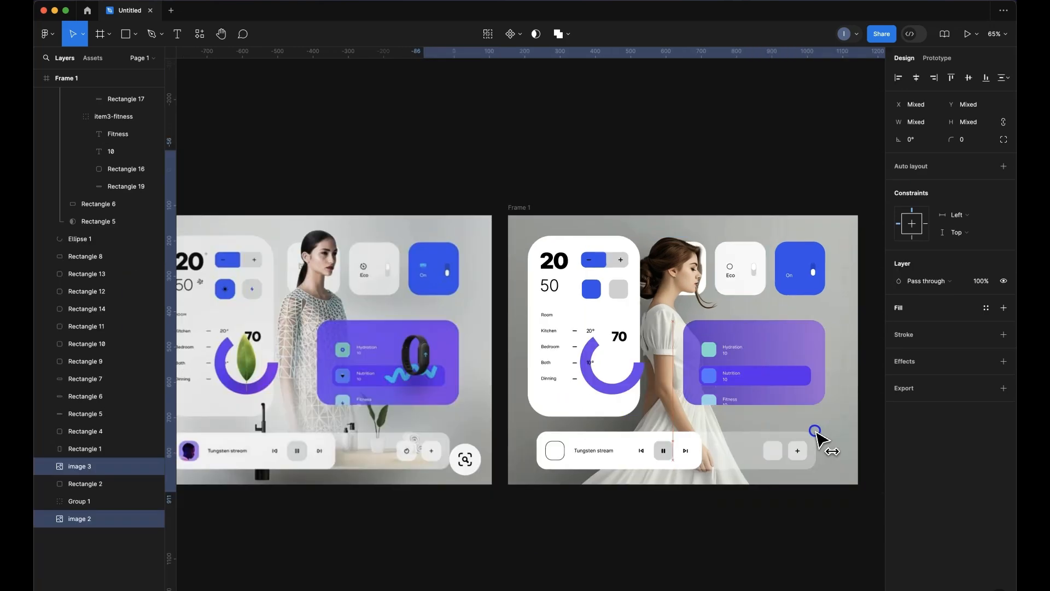
left_click_drag(819, 432, 827, 436)
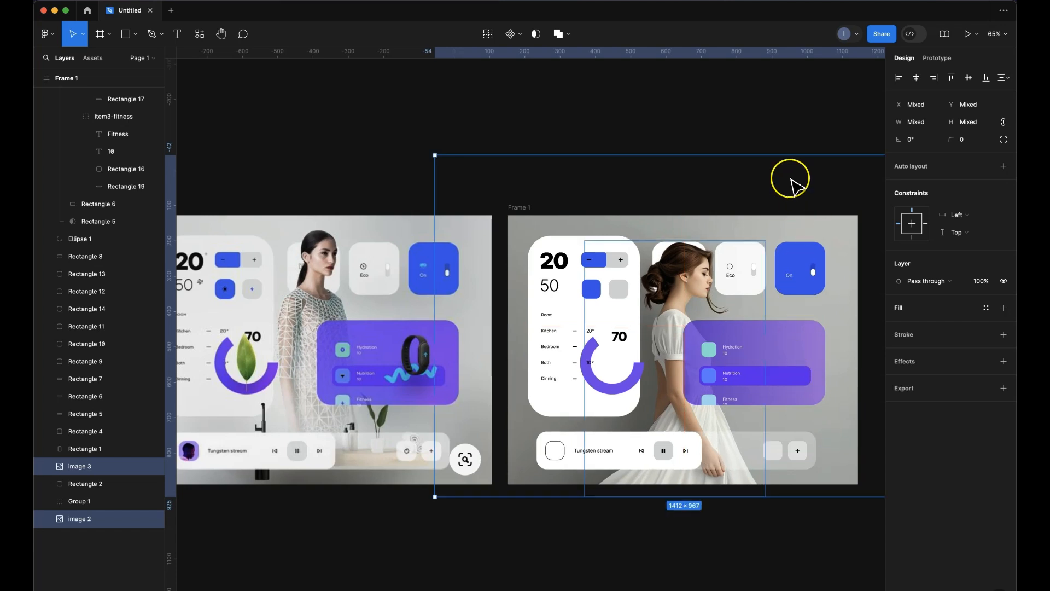
left_click(774, 141)
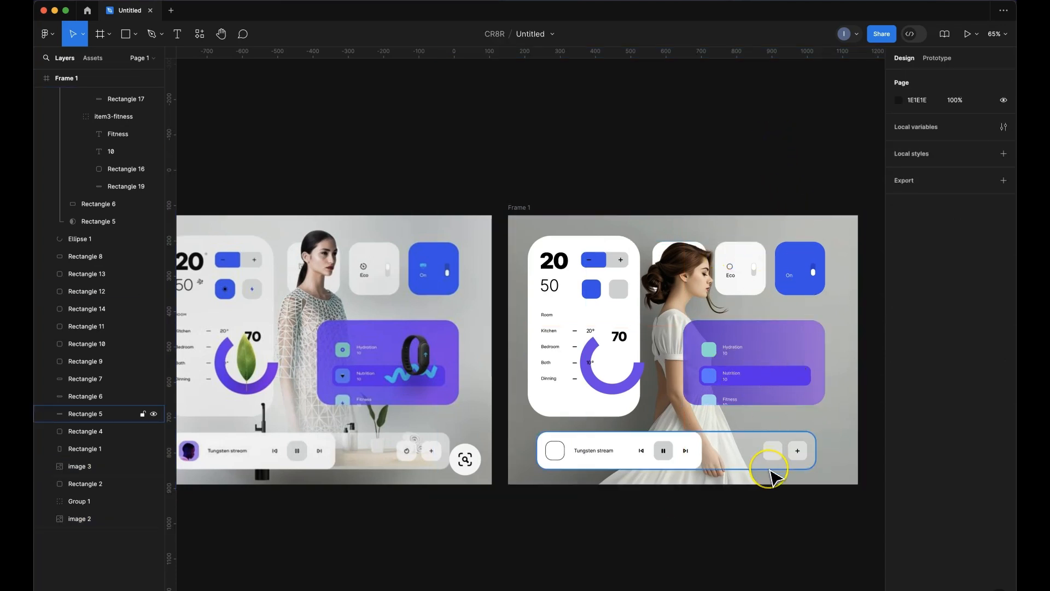
Add a background blur of about 12 to the wide translucent bar behind the Tungsten stream player
scroll(774, 476, "down", 2)
scroll(774, 476, "right", 2)
scroll(763, 506, "up", 5)
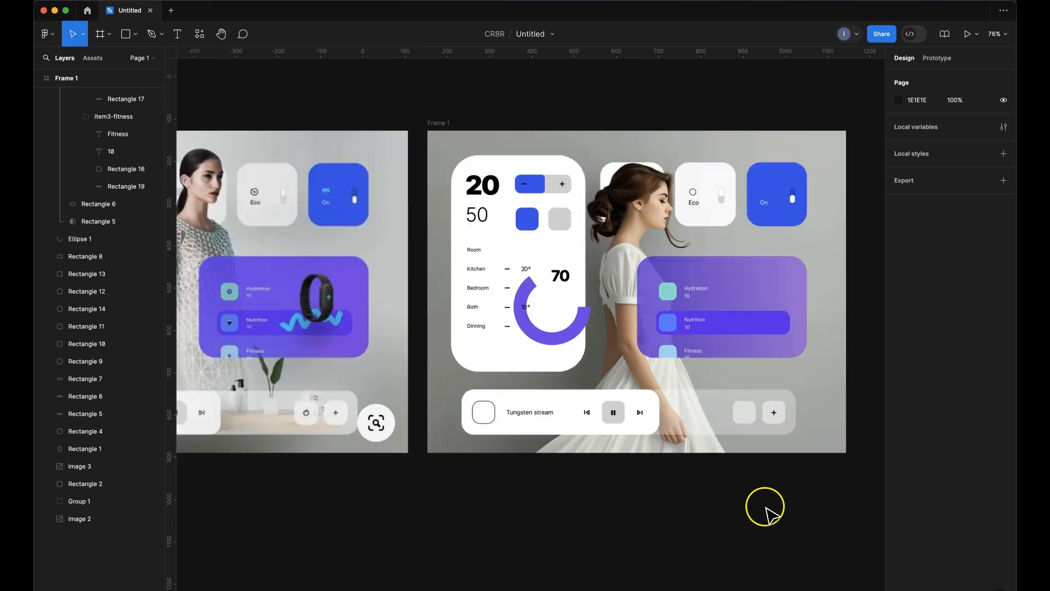
left_click(690, 388)
left_click(690, 389)
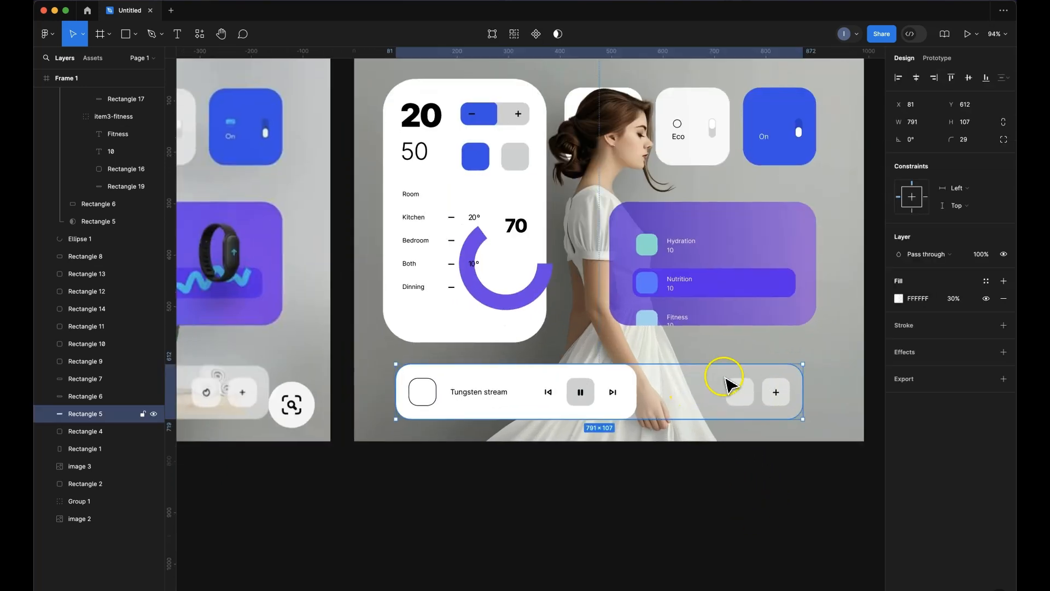
left_click(950, 352)
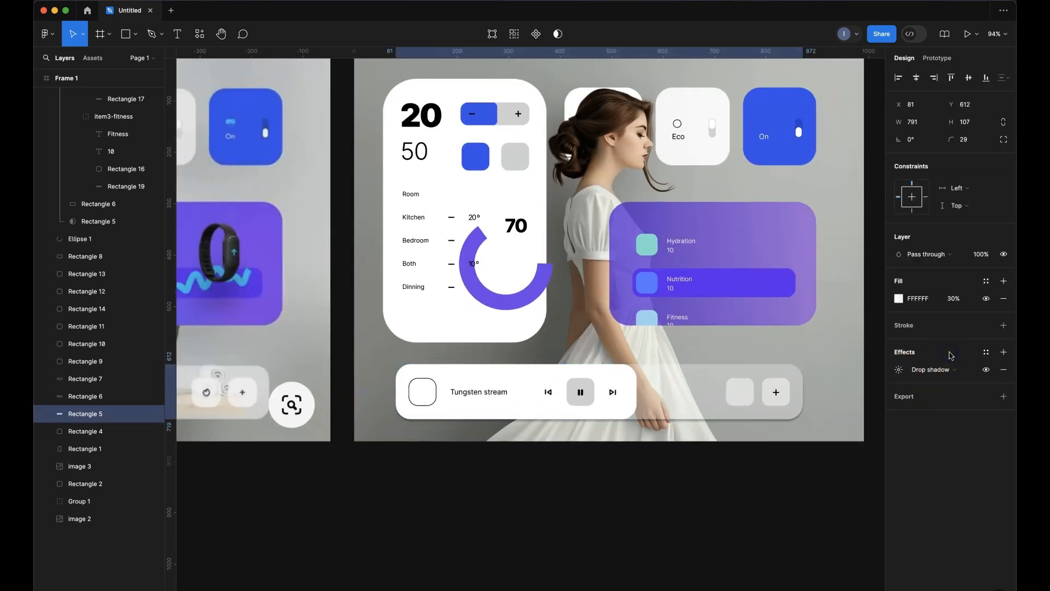
left_click(951, 370)
left_click(957, 383)
left_click(954, 395)
left_click(899, 370)
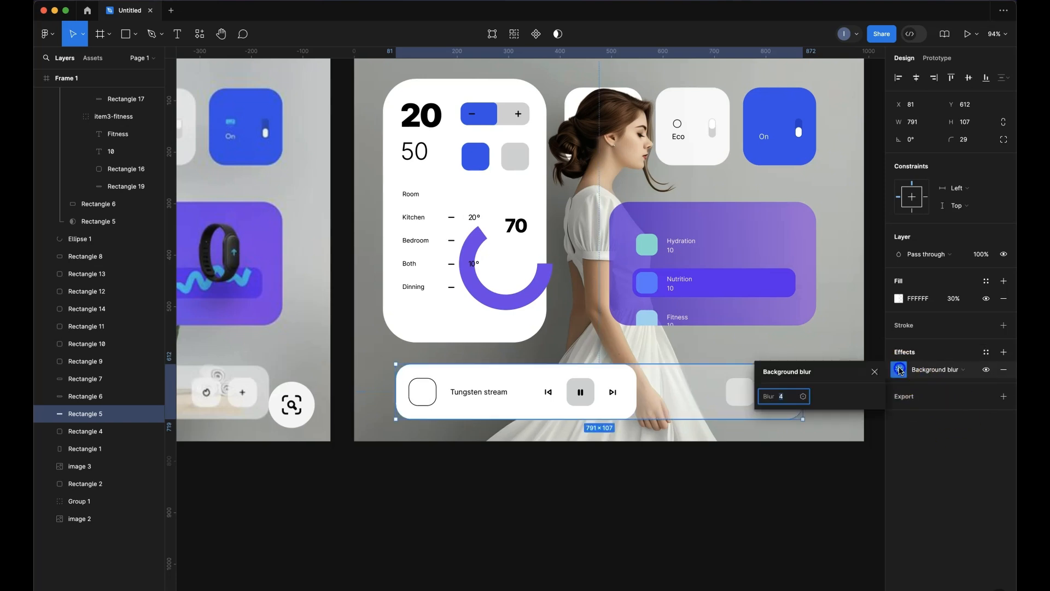
left_click_drag(766, 397, 772, 398)
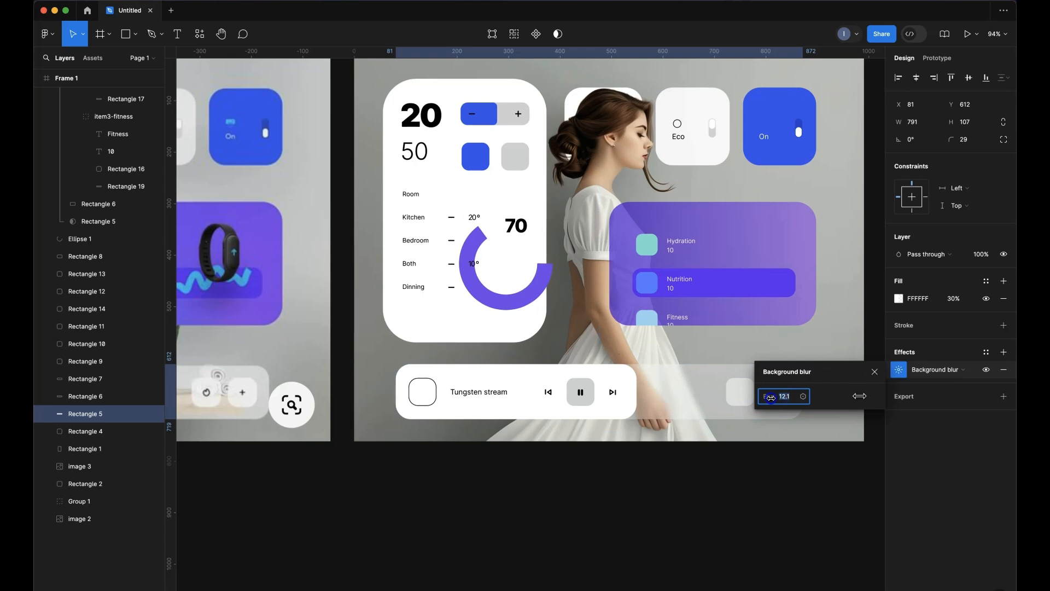
left_click(693, 444)
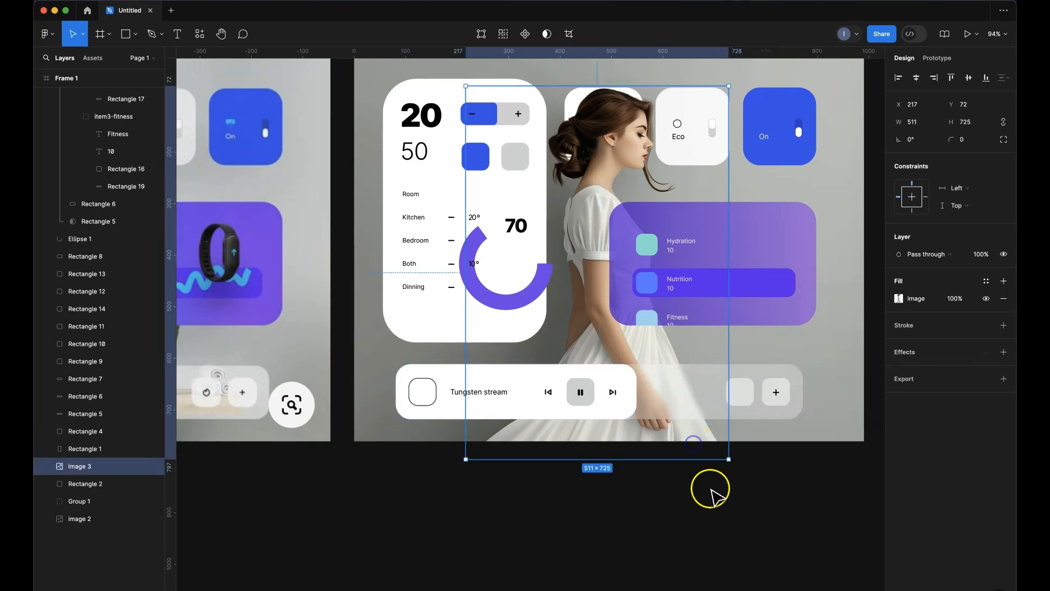
left_click(703, 470)
scroll(727, 516, "down", 5)
scroll(729, 523, "up", 3)
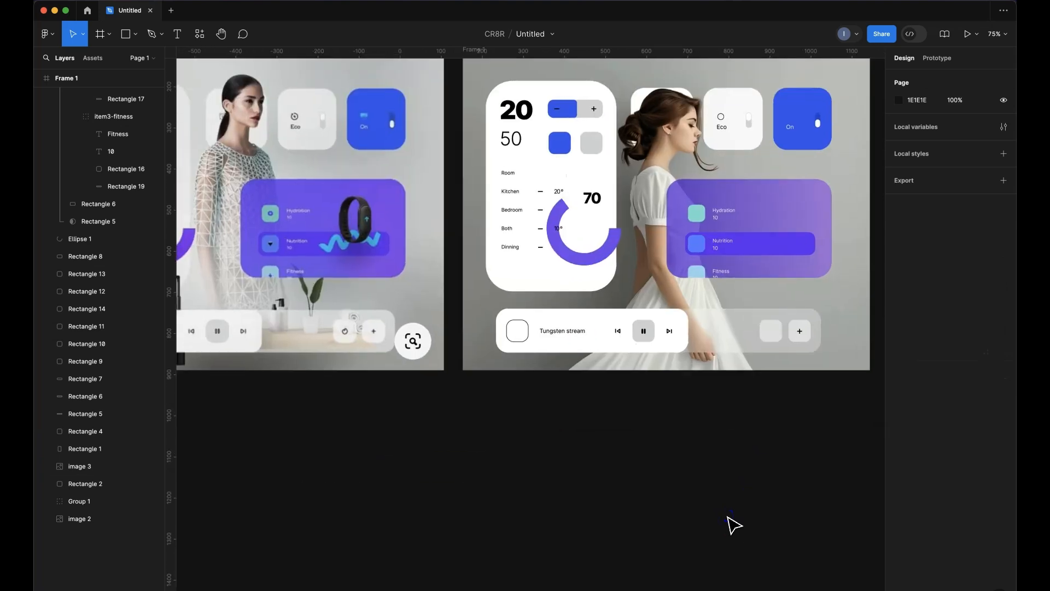
Apply a background blur to the purple gradient rectangle inside the watch group
left_click(748, 297)
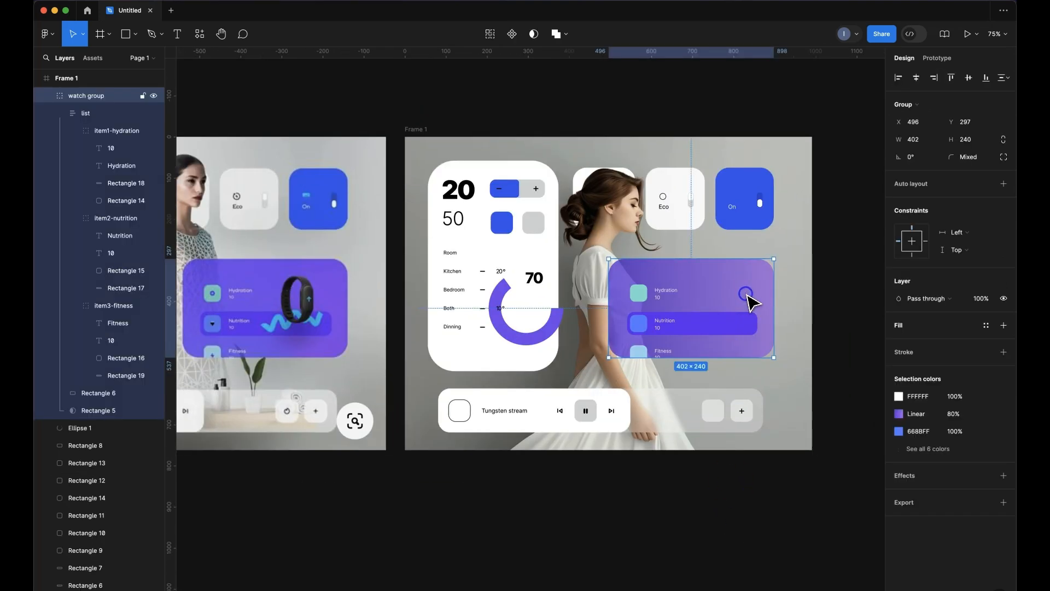
double_click(748, 297)
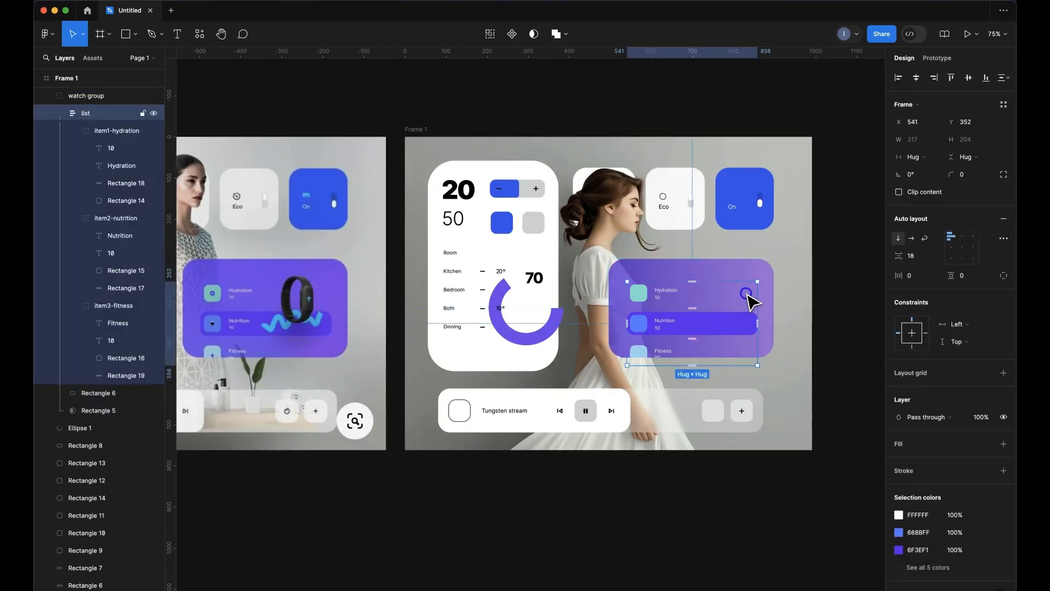
left_click(751, 274)
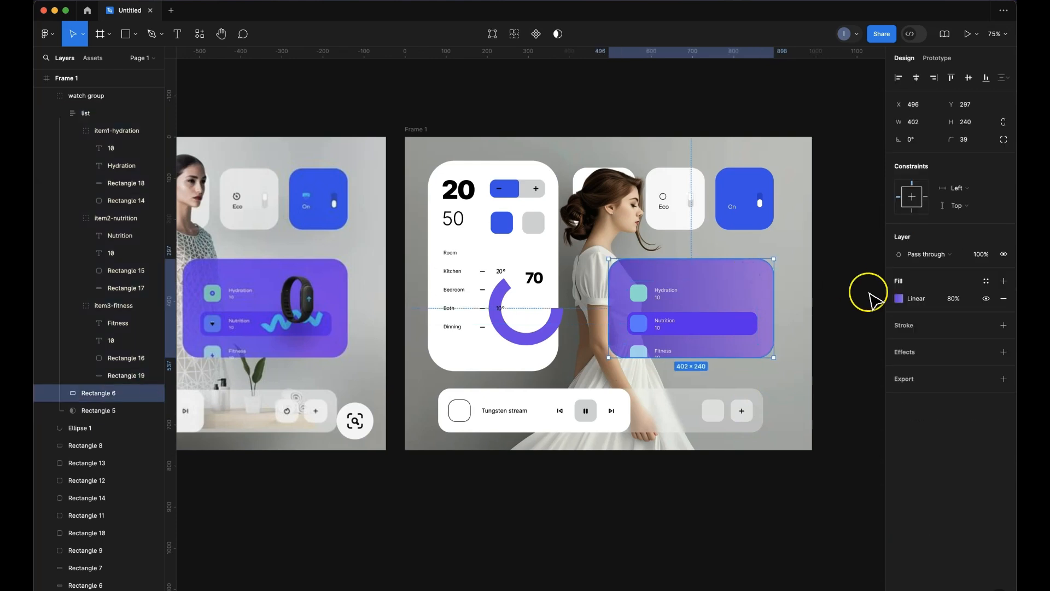
left_click(950, 353)
left_click(941, 369)
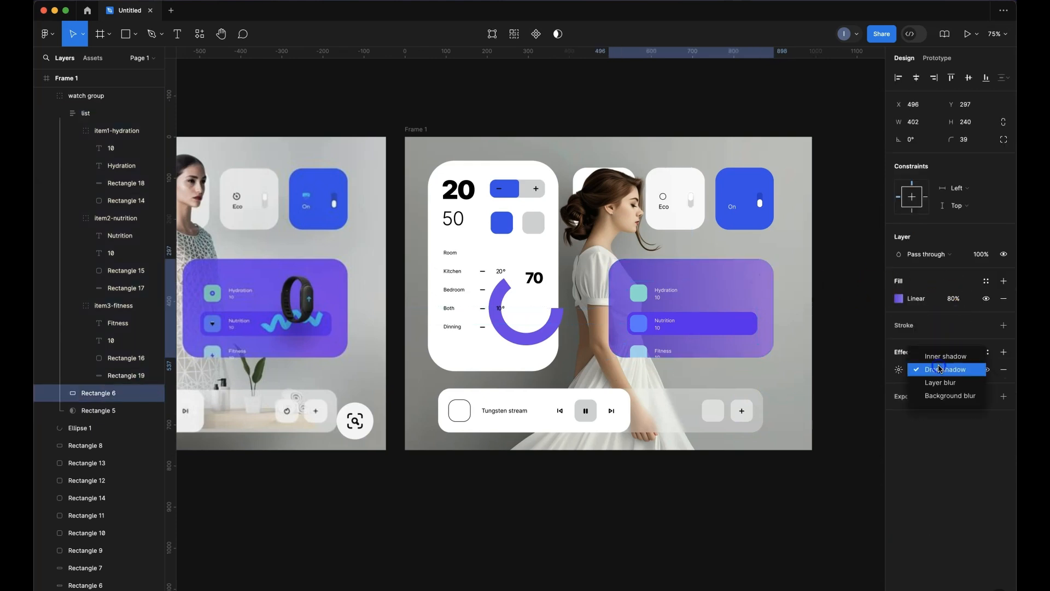
left_click(941, 383)
left_click(944, 369)
left_click(943, 383)
left_click(901, 368)
left_click(803, 394)
key("Return")
left_click(751, 517)
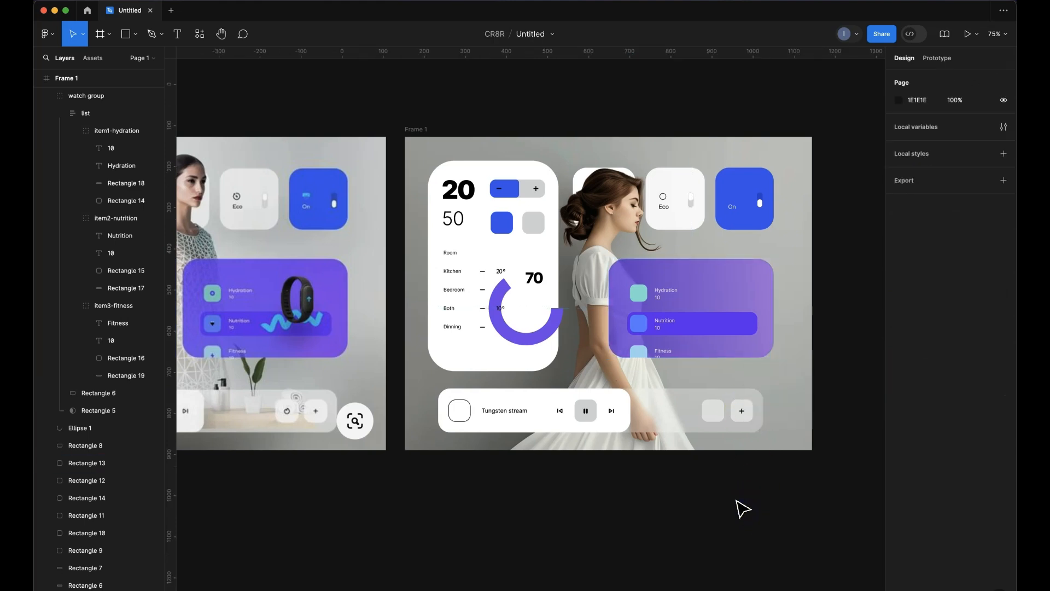
Give the Eco card group a drop shadow with an X offset of -8 and a Y offset of 16
scroll(715, 520, "left", 2)
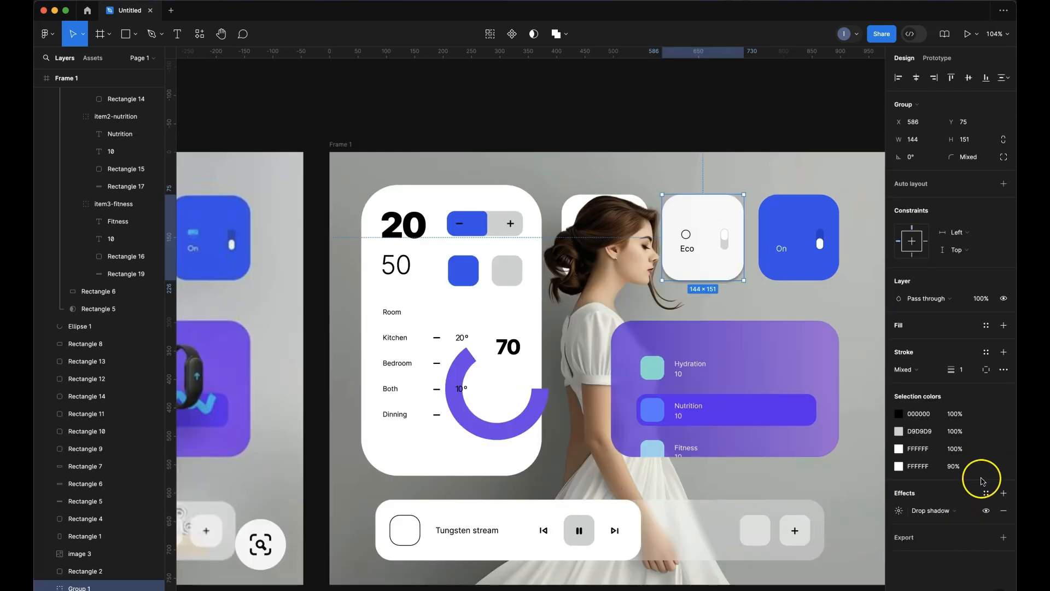
left_click(899, 510)
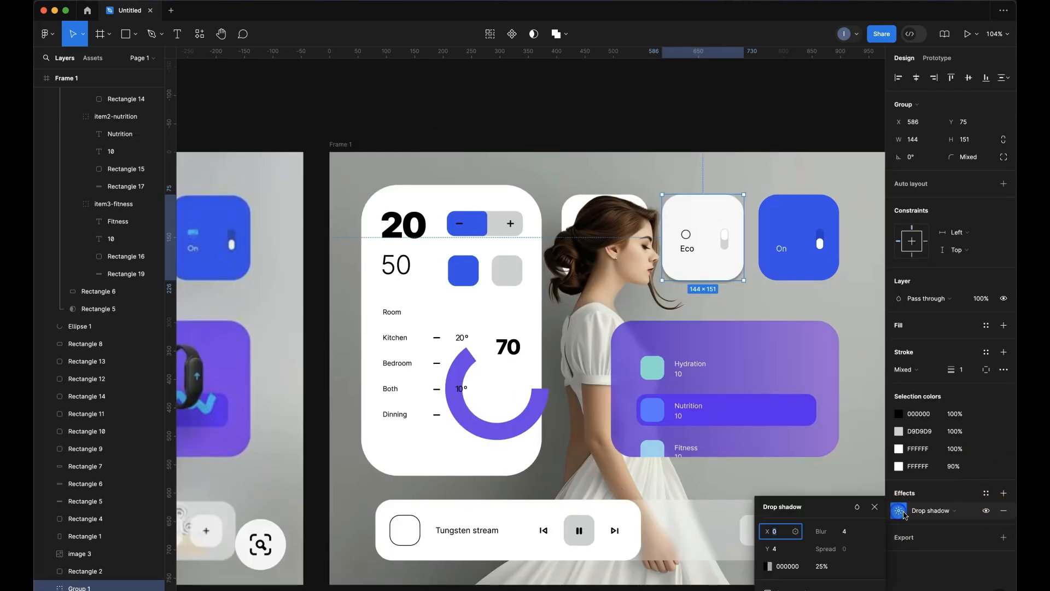
left_click(771, 532)
right_click(767, 533)
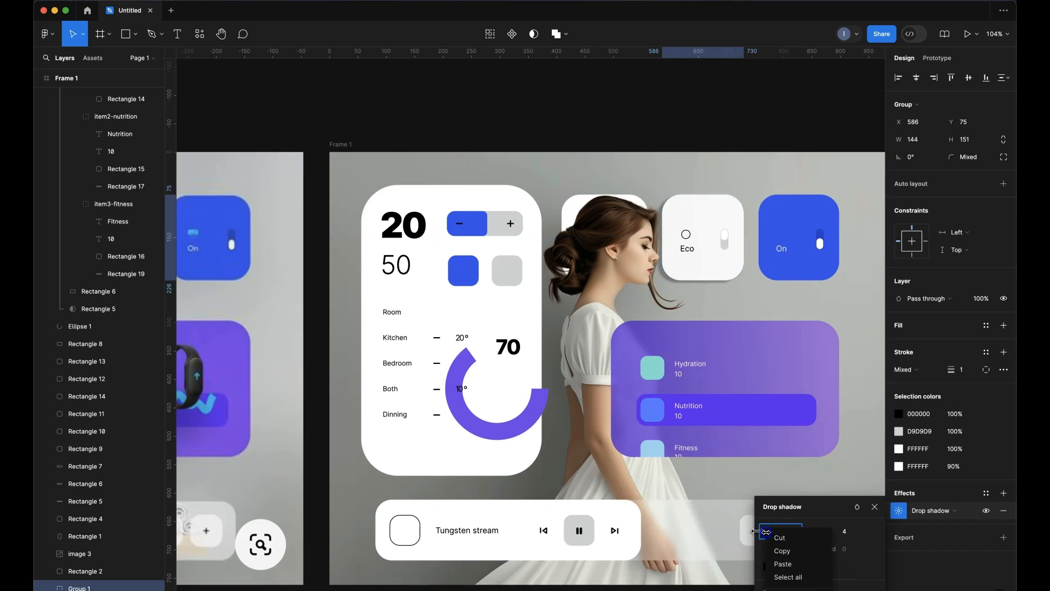
left_click(832, 522)
left_click(771, 549)
right_click(768, 549)
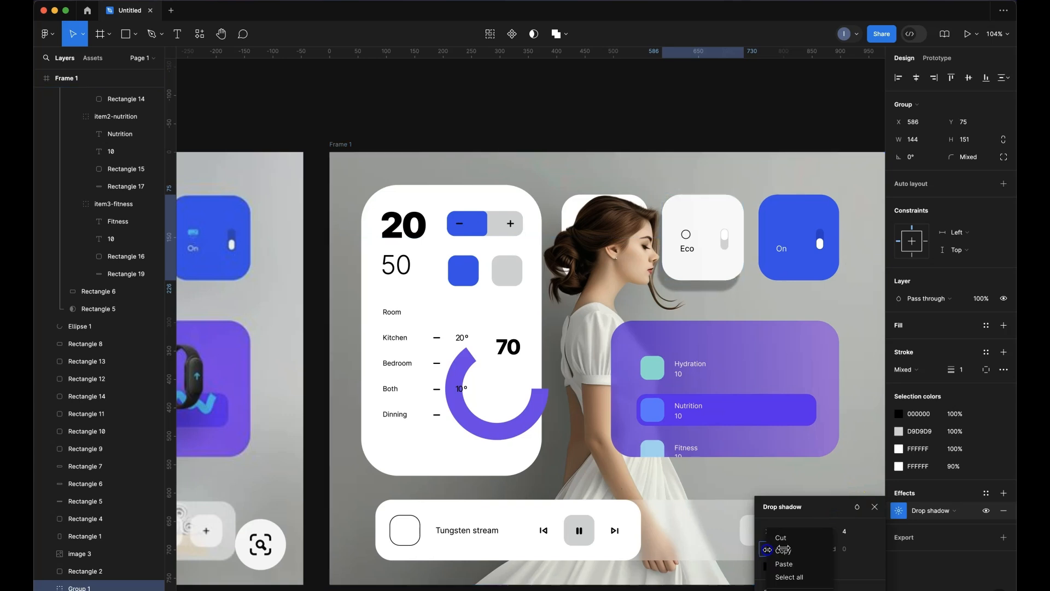
left_click(879, 556)
Set the blur of the Eco card group's drop shadow to 25
left_click(825, 531)
right_click(826, 532)
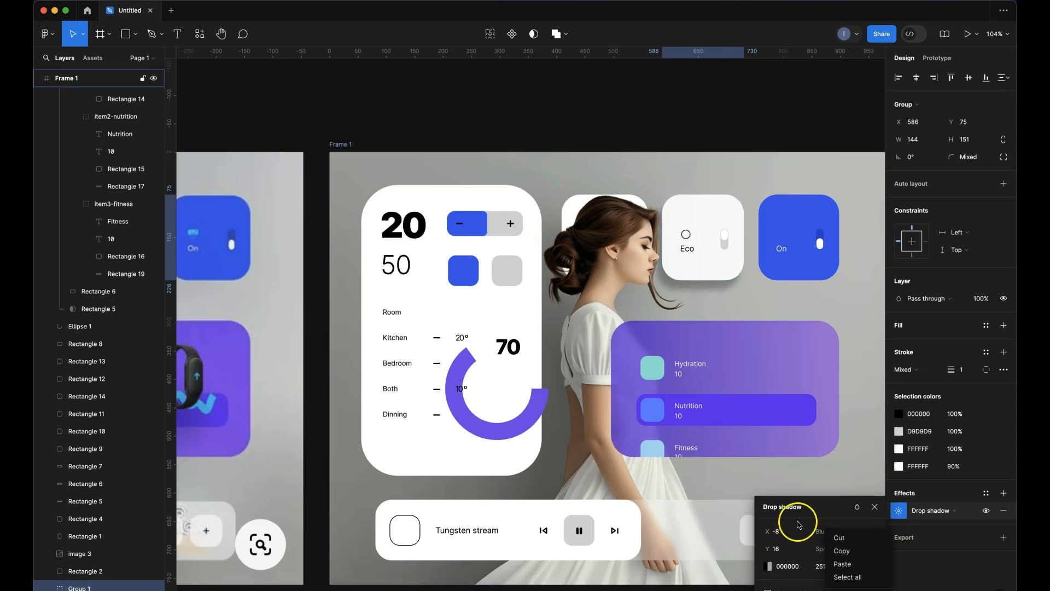
left_click(829, 520)
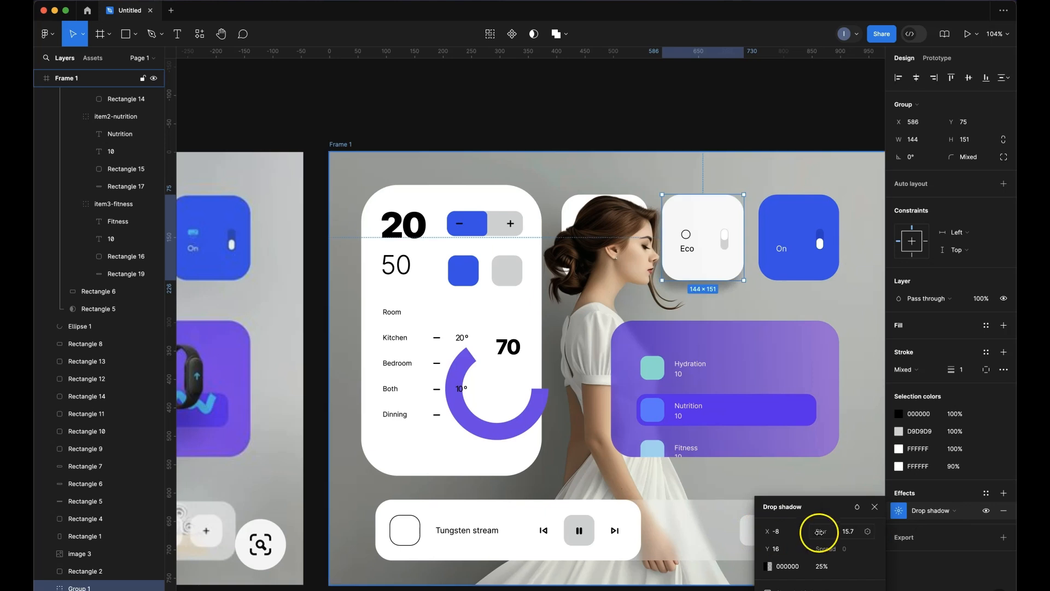
left_click_drag(820, 532, 877, 528)
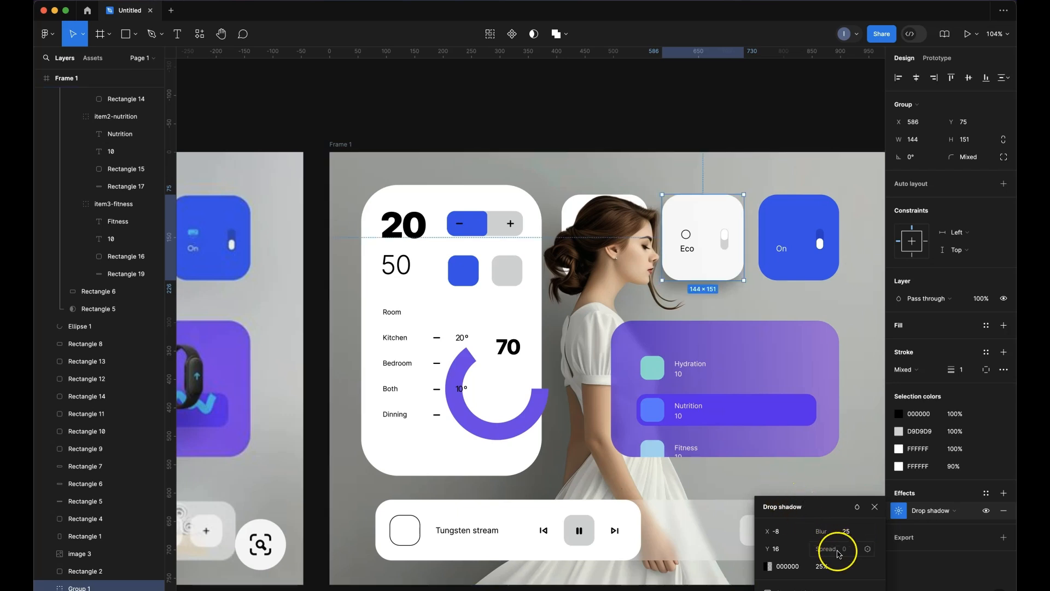
left_click(821, 146)
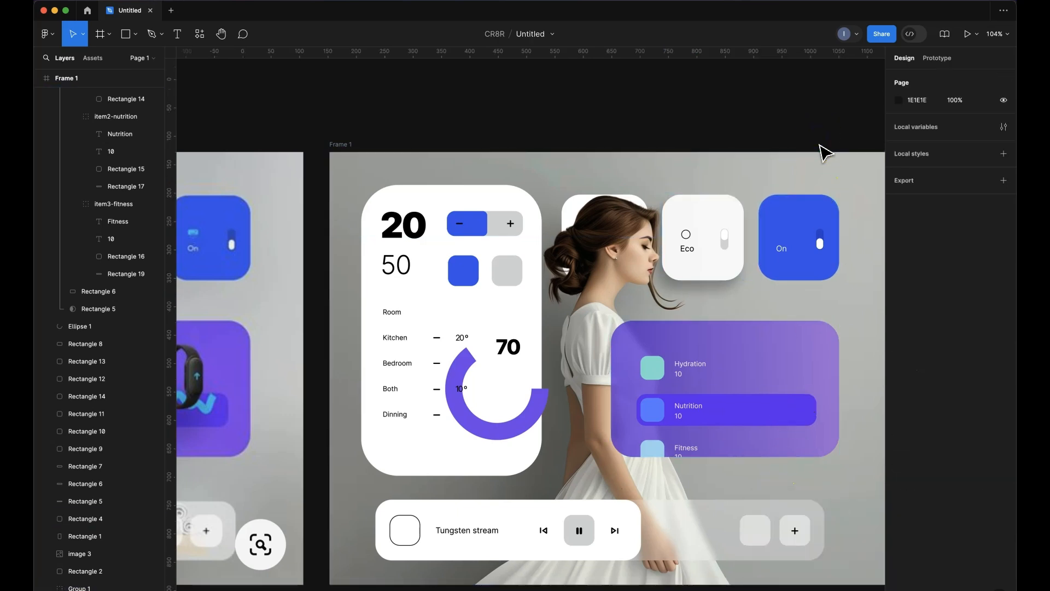
Save the Eco card group's drop shadow as an effect style named Subtle Drop Shadow
scroll(796, 249, "down", 1)
scroll(796, 249, "down", 5)
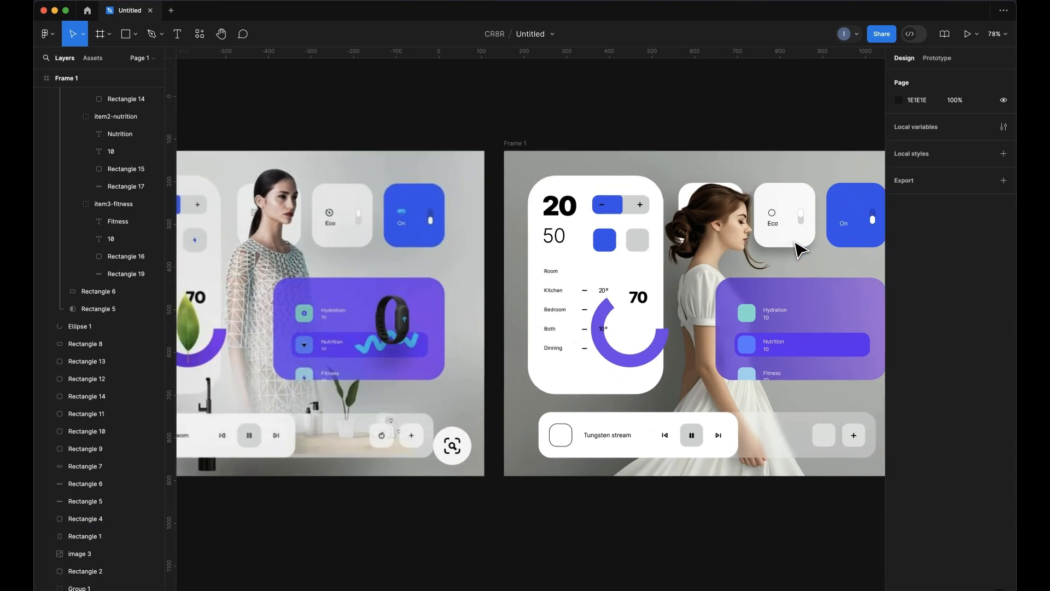
scroll(796, 249, "left", 2)
scroll(796, 249, "right", 3)
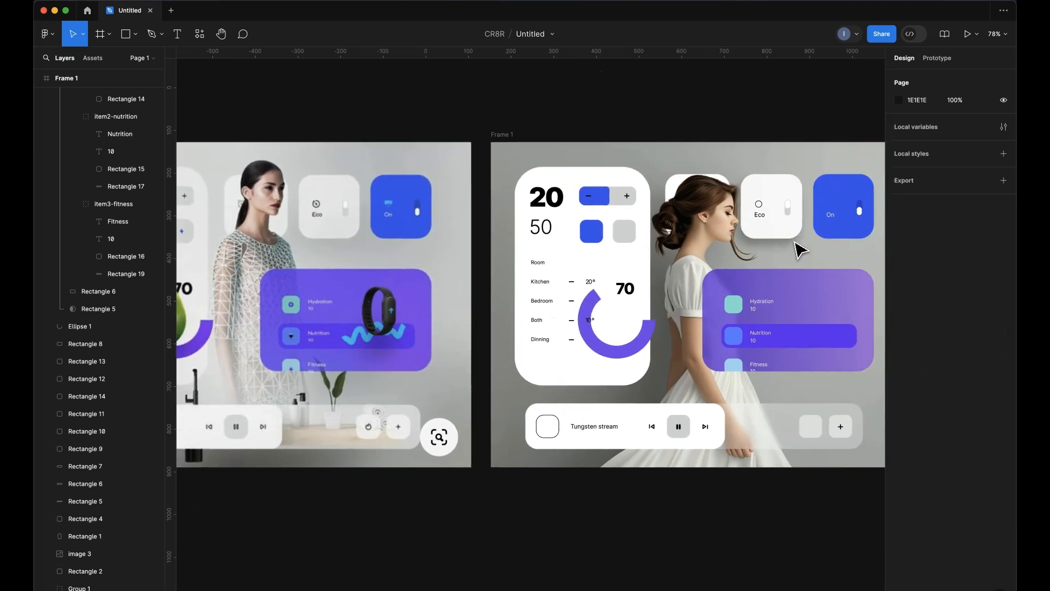
scroll(801, 250, "down", 2)
scroll(800, 251, "left", 2)
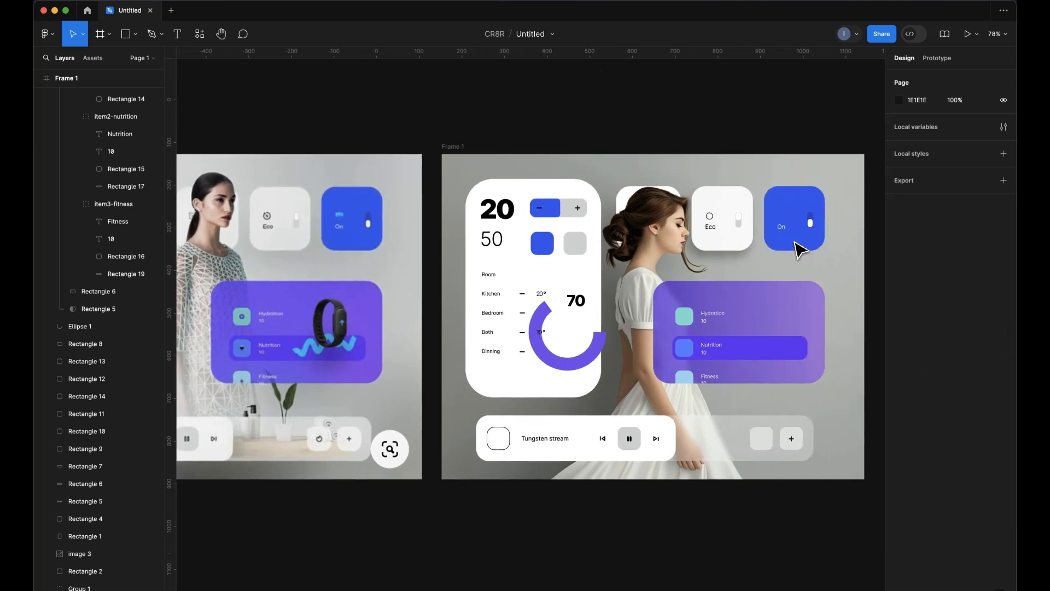
left_click(788, 253)
left_click(687, 184)
double_click(732, 244)
right_click(732, 244)
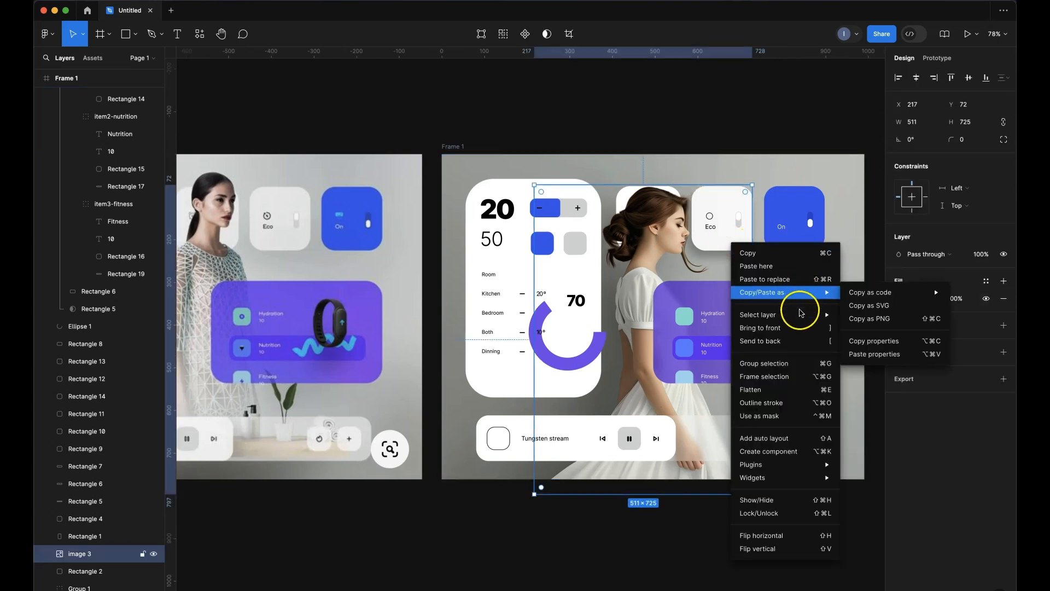
mouse_move(801, 314)
left_click(879, 337)
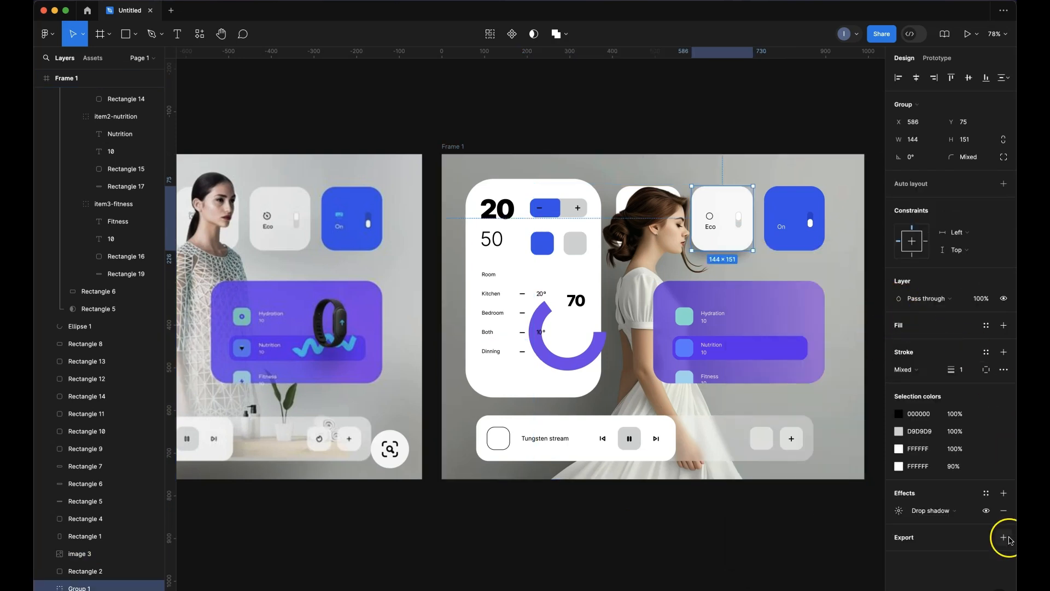
left_click(987, 494)
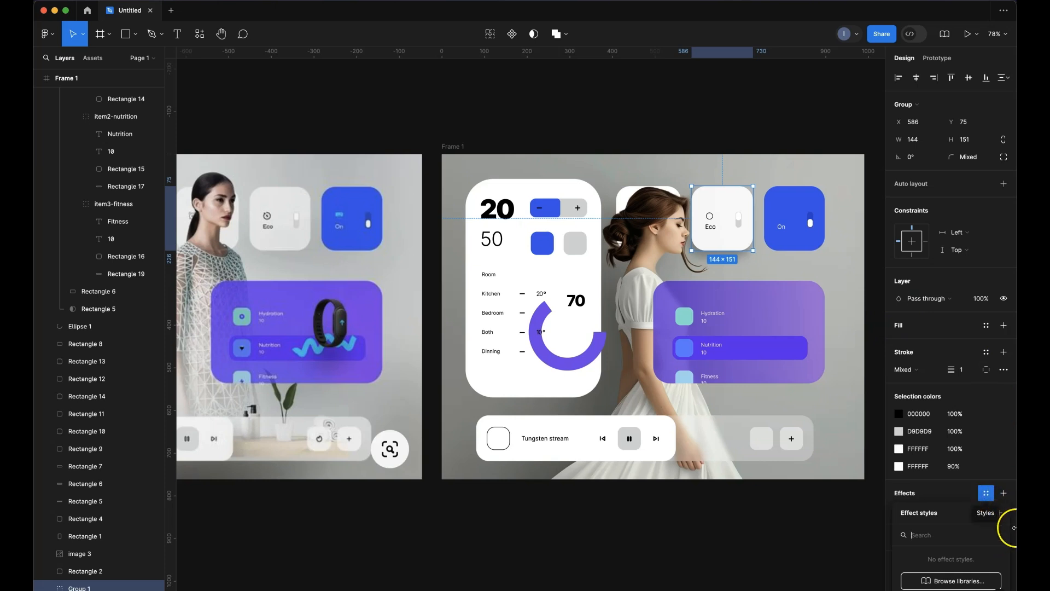
left_click(1000, 512)
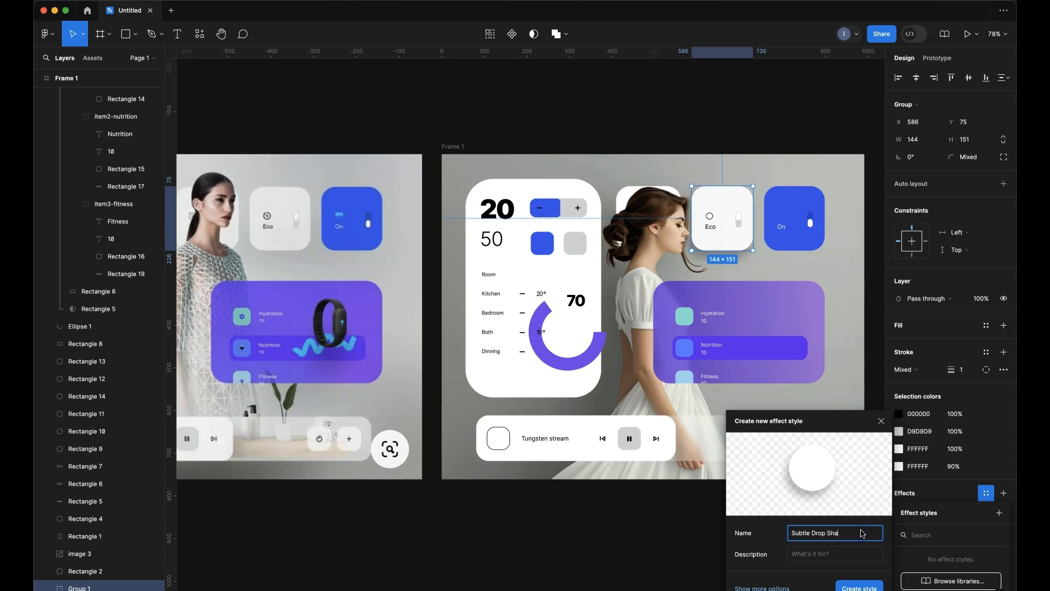
left_click(861, 586)
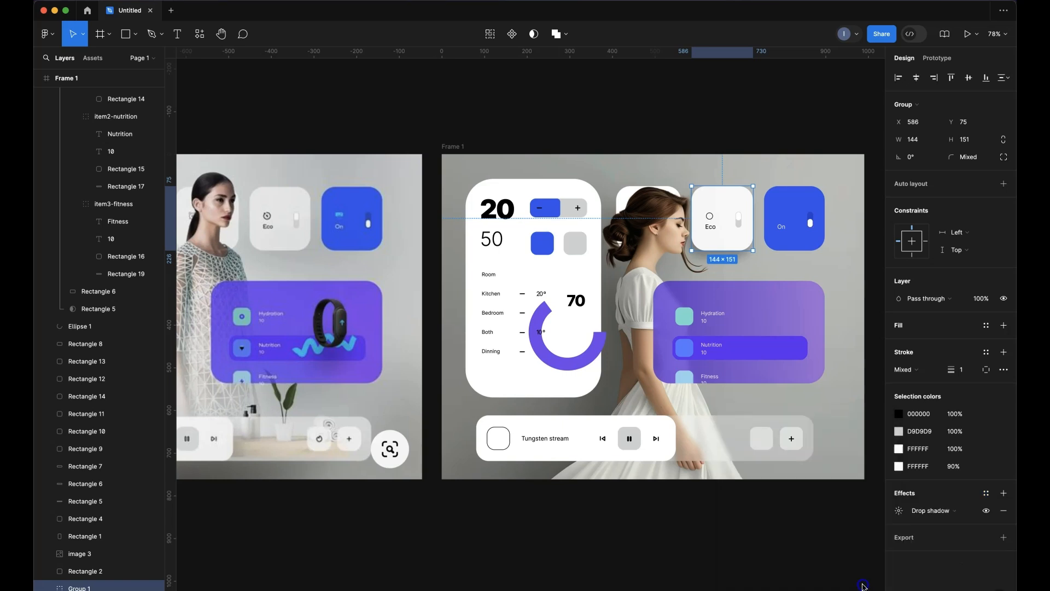
Apply the Subtle Drop Shadow effect style to the blue On card
left_click(781, 236)
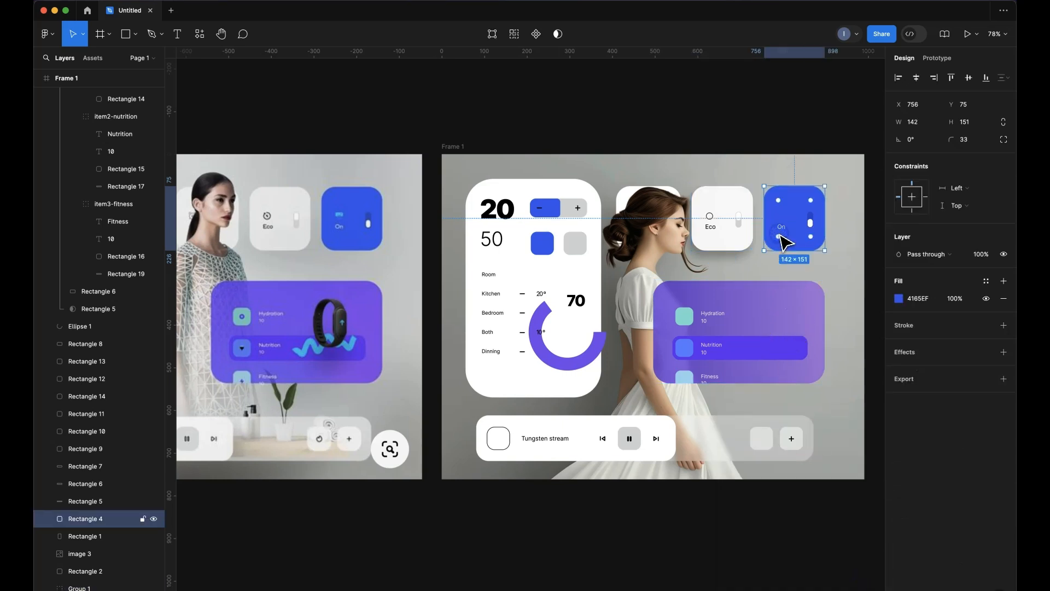
left_click(987, 352)
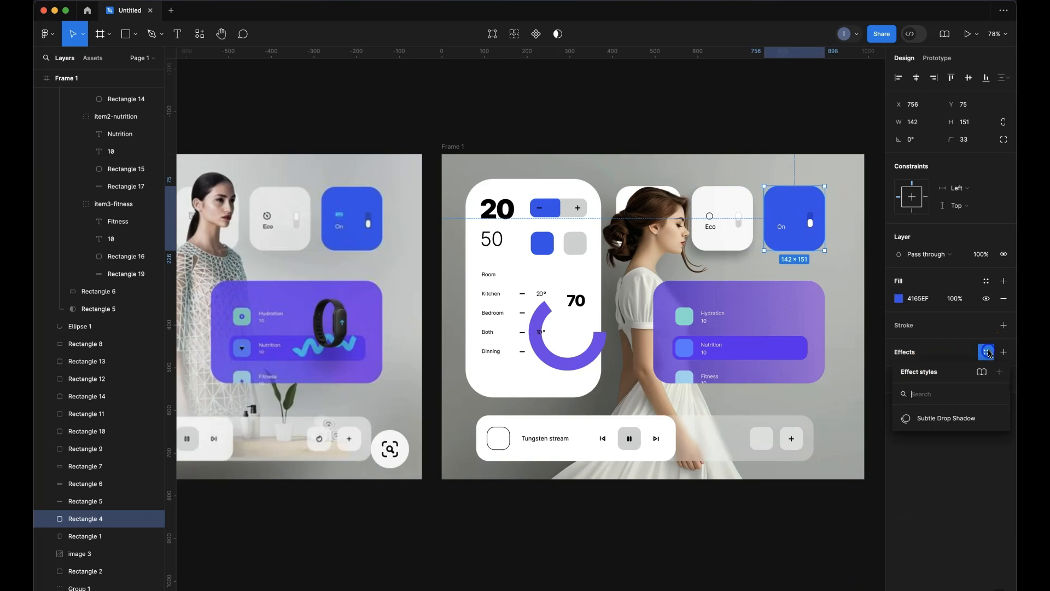
left_click(941, 418)
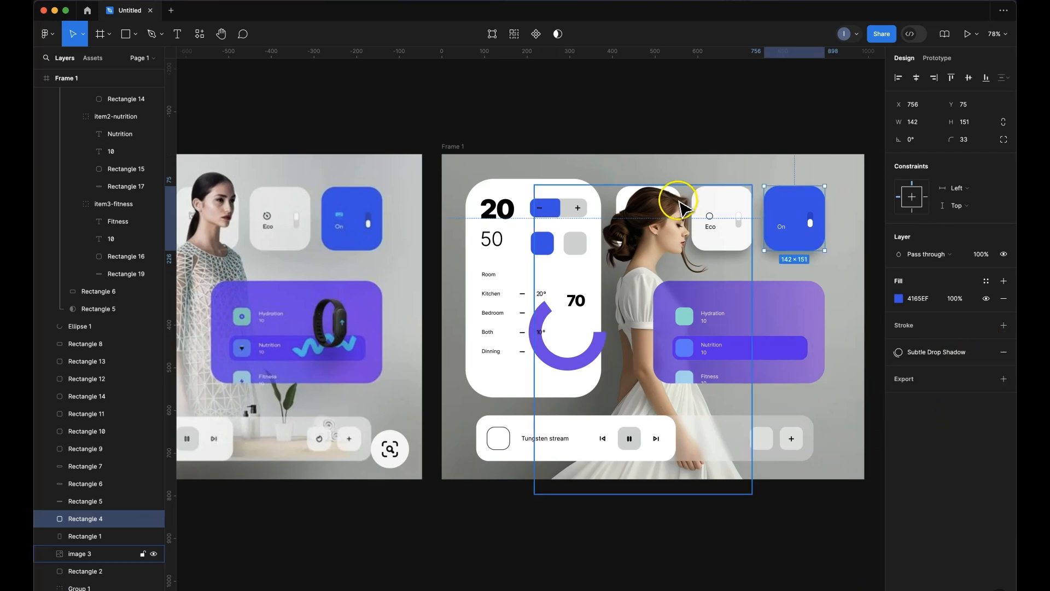
Apply the Subtle Drop Shadow effect style to the white card rectangle behind the woman's head
right_click(625, 197)
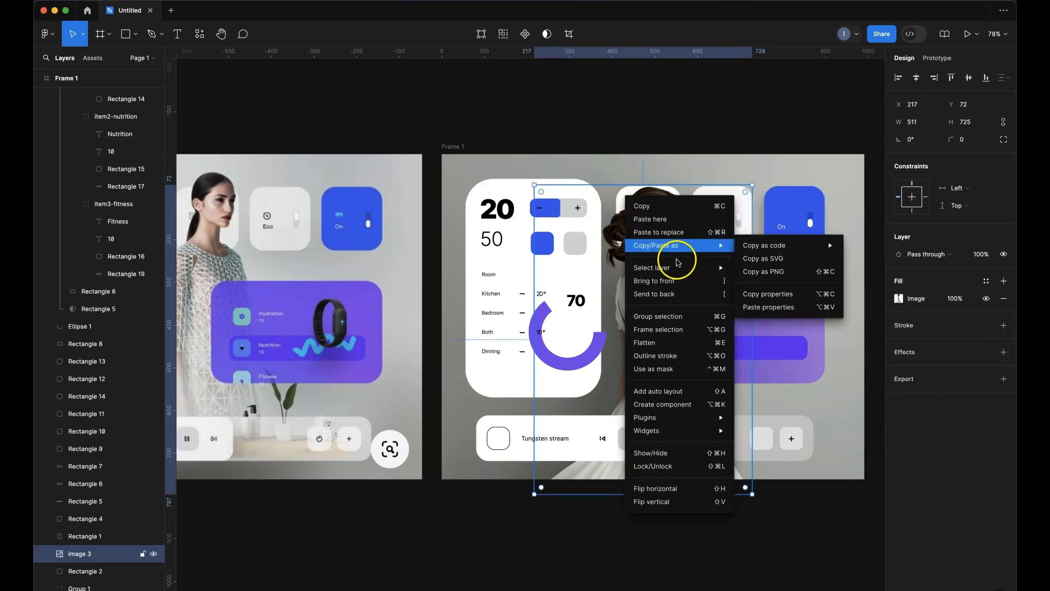
mouse_move(673, 267)
left_click(769, 294)
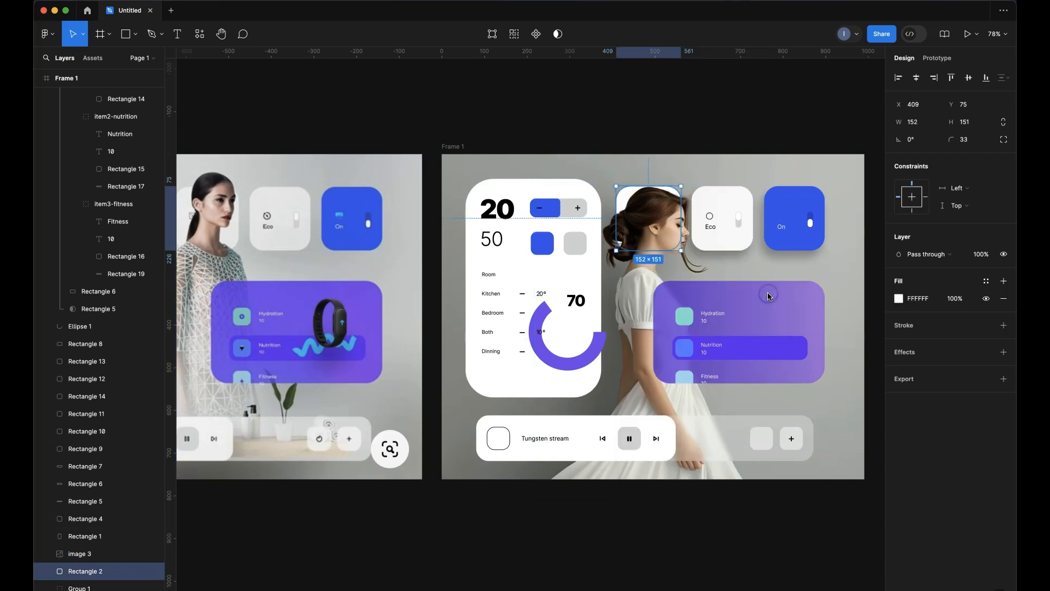
left_click(987, 352)
left_click(903, 418)
left_click(789, 126)
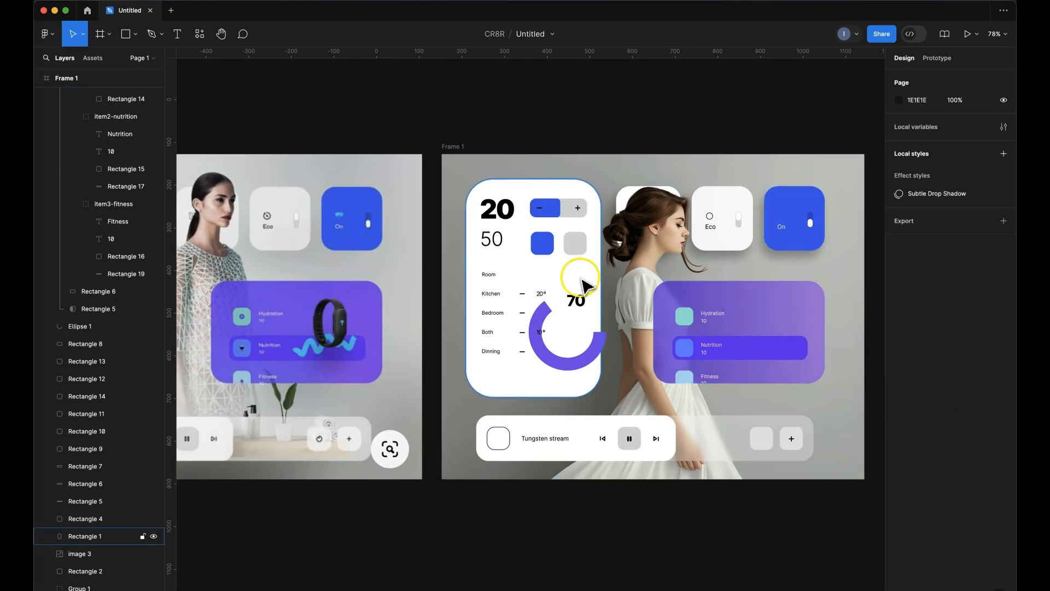
Apply the Subtle Drop Shadow effect style to the large white temperature card and the purple watch card
left_click(523, 185)
left_click(987, 351)
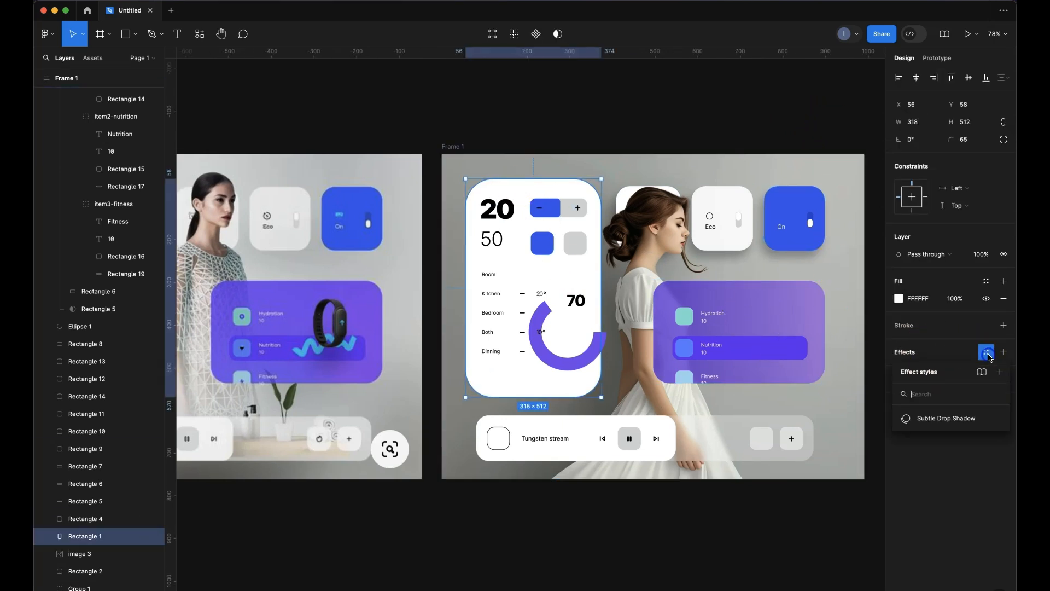
left_click(946, 418)
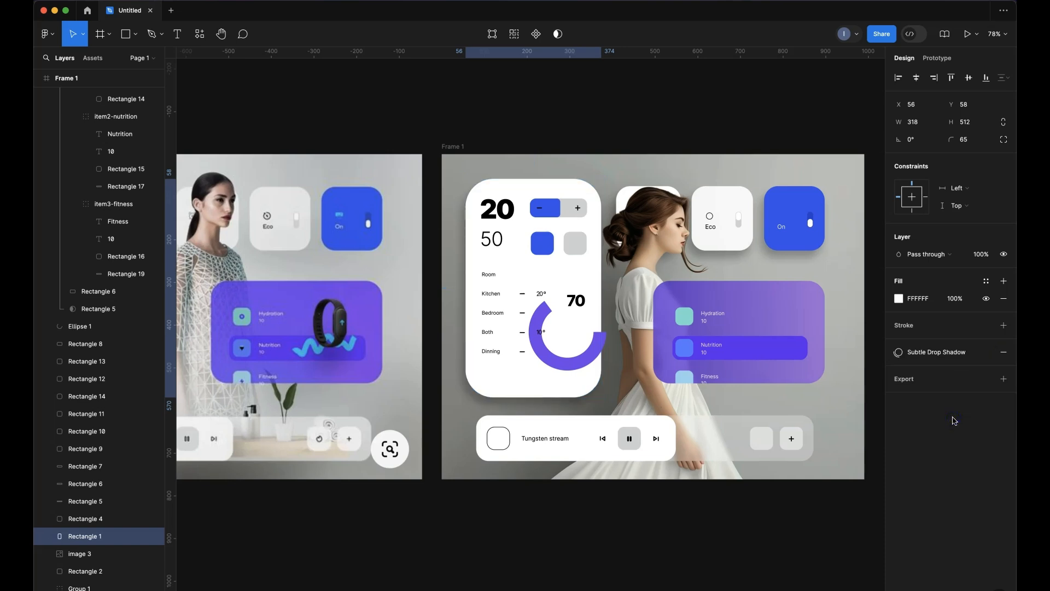
left_click(813, 291)
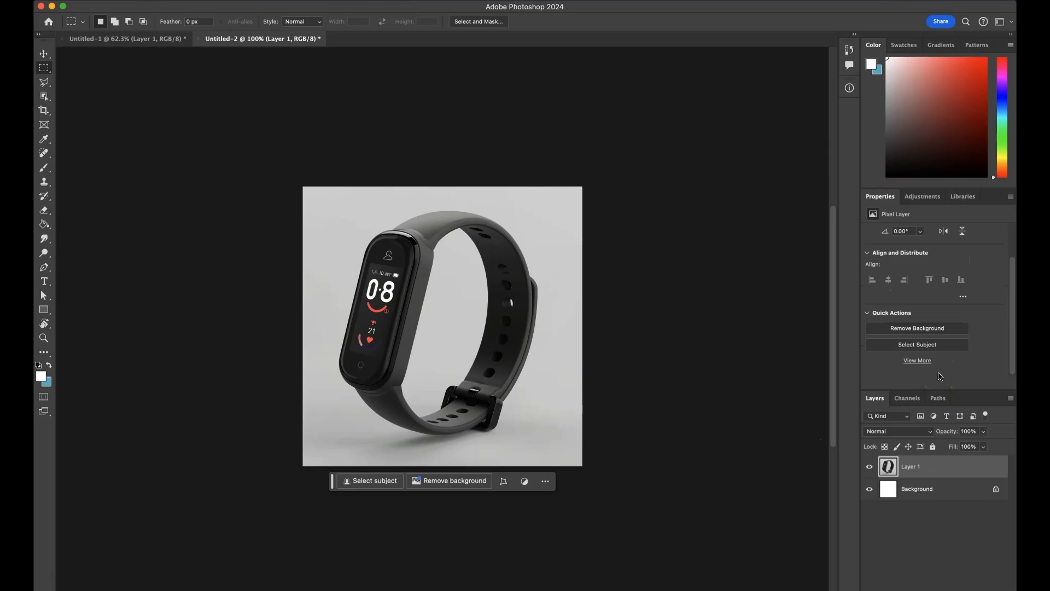
In Photoshop, remove the background of the fitness band image and apply the resulting layer mask
left_click(937, 329)
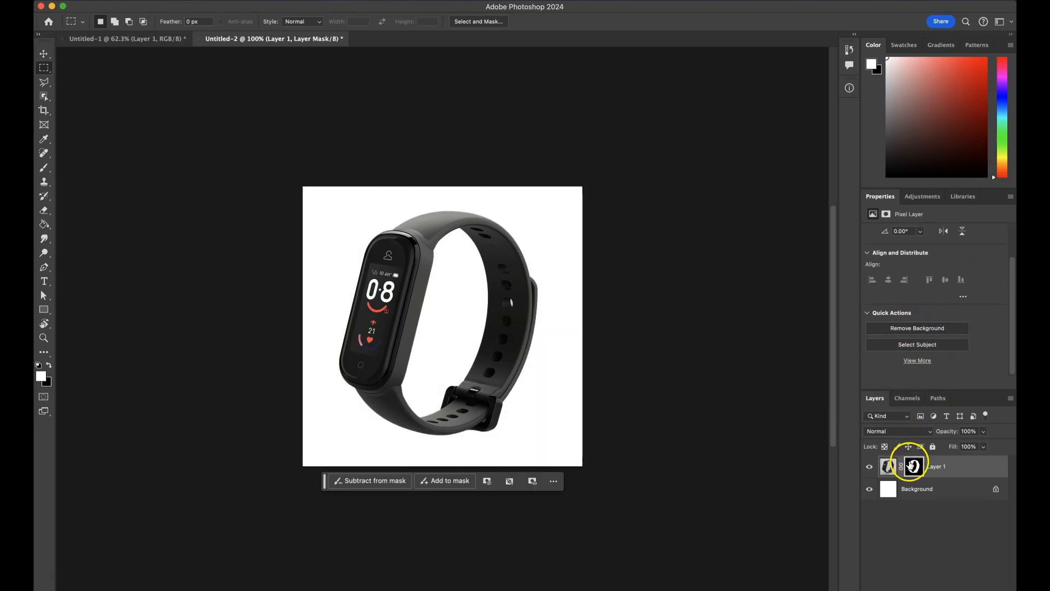
right_click(912, 466)
left_click(895, 499)
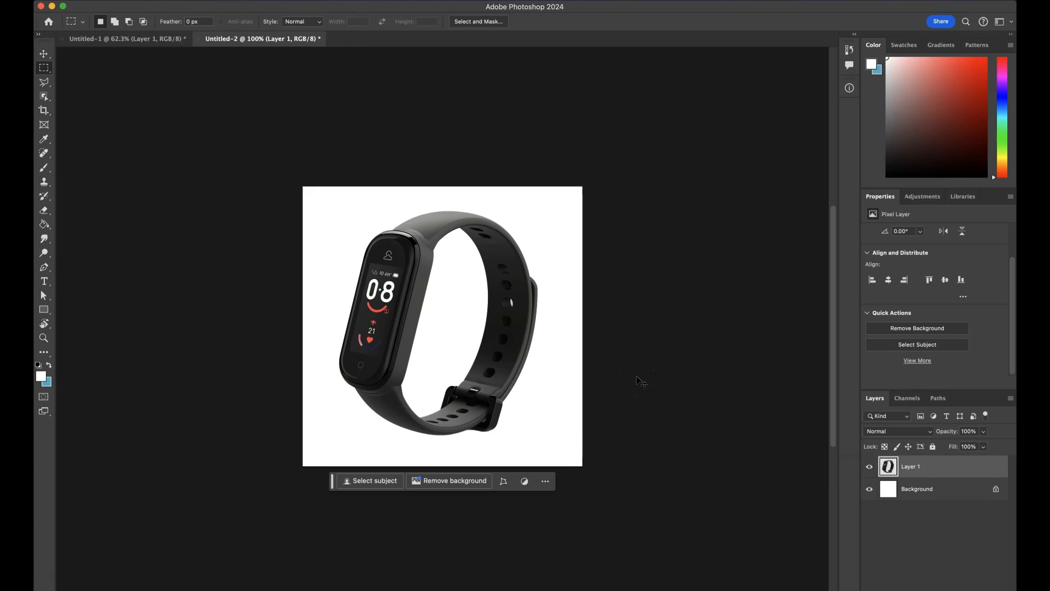
Copy the entire cut-out fitness band, switch to Figma and paste it into Frame 1
key("super+a")
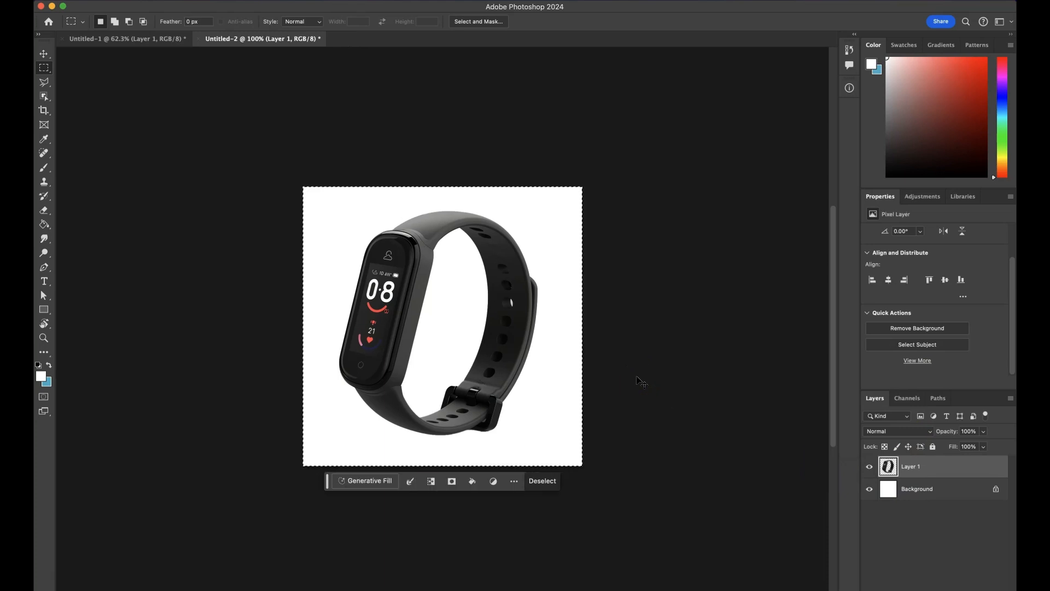
key("super+Tab")
key("super+Tab")
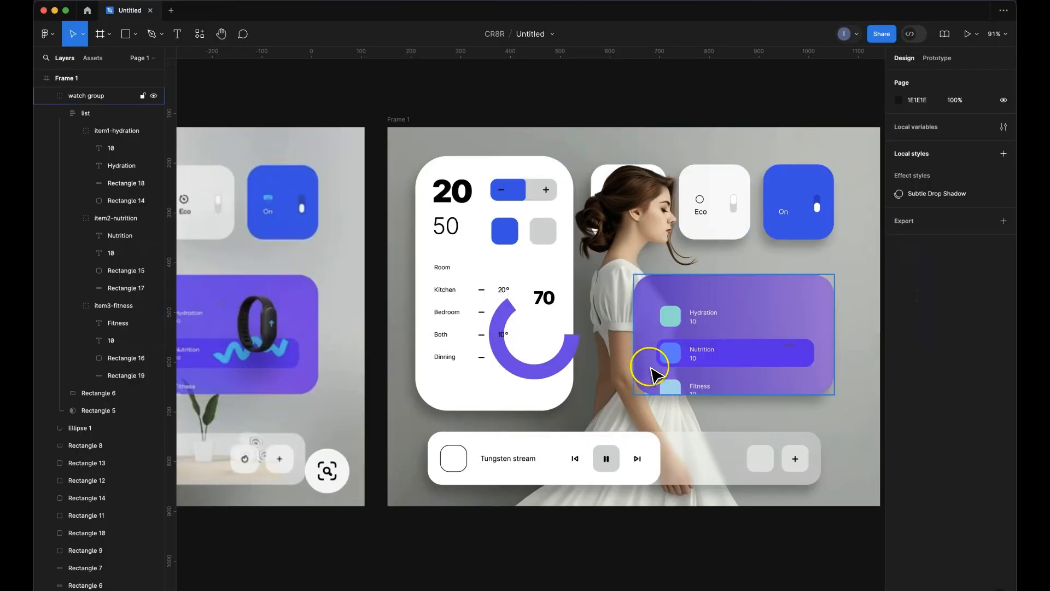
scroll(774, 359, "right", 5)
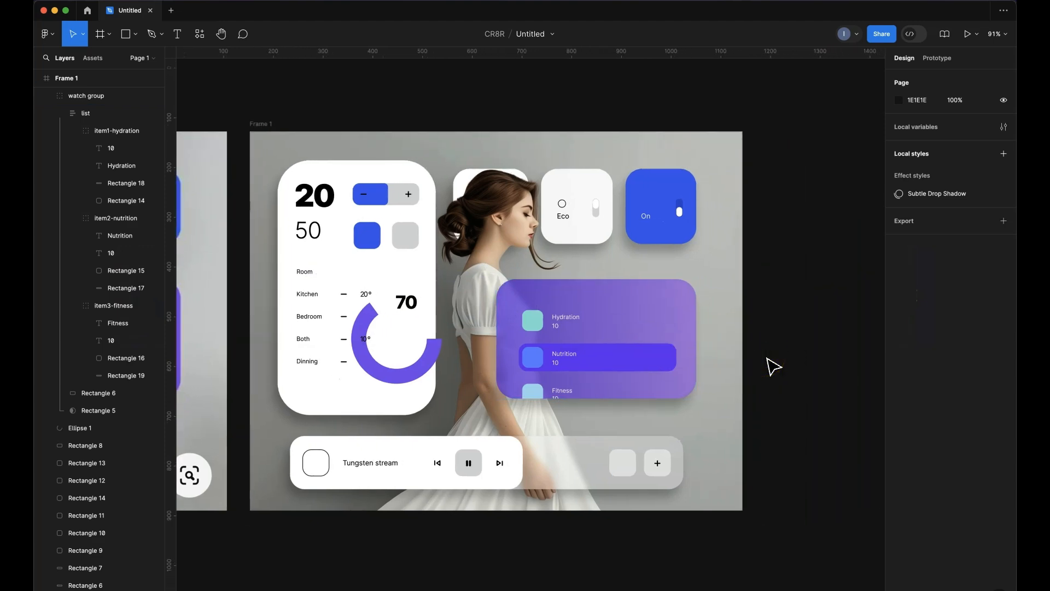
scroll(774, 368, "up", 5)
scroll(681, 299, "down", 5)
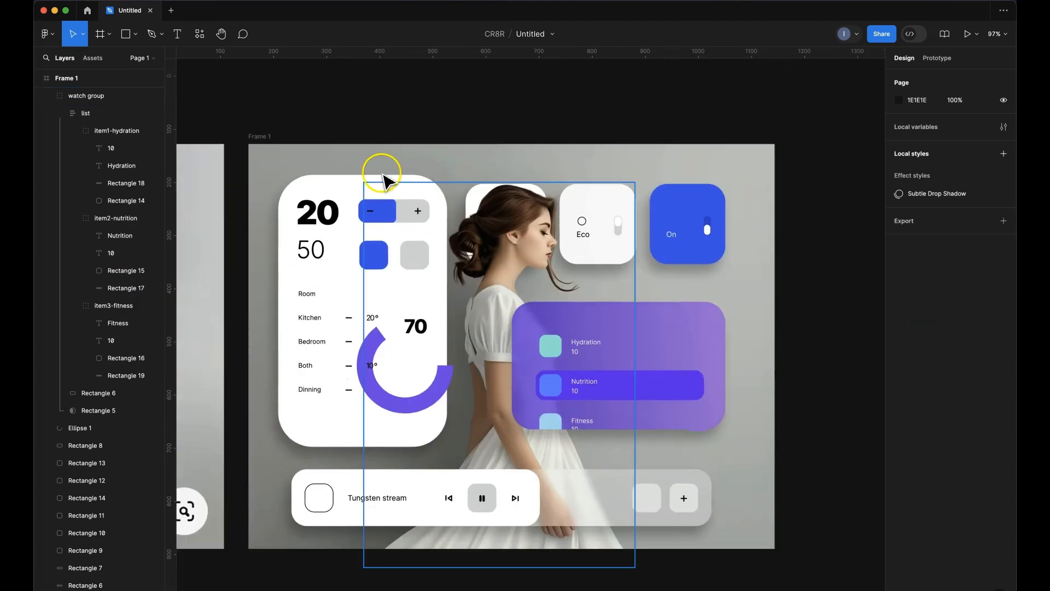
left_click(268, 137)
key("cmd+v")
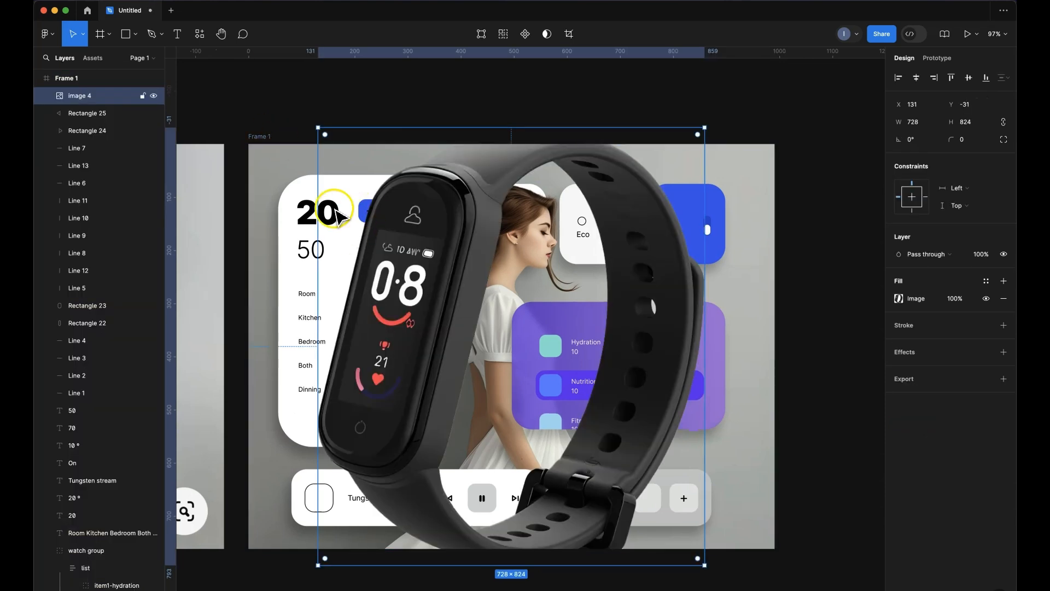
Scale the pasted fitness band image down to about 94 × 106 over the purple watch card
left_click_drag(318, 127, 468, 297)
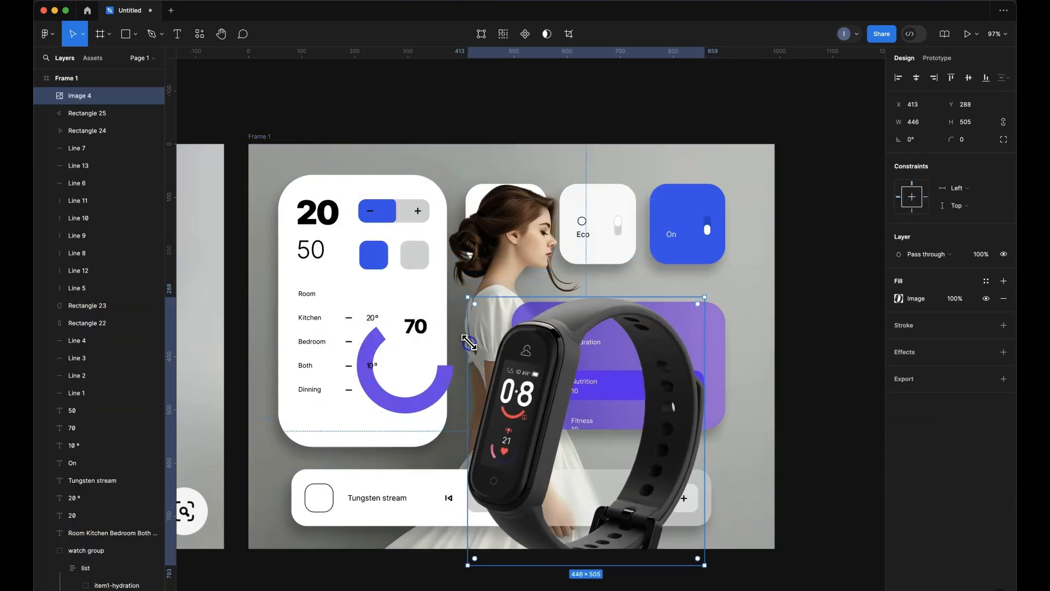
left_click_drag(468, 566, 589, 427)
left_click_drag(700, 309, 672, 359)
scroll(672, 359, "down", 5)
scroll(669, 357, "up", 8)
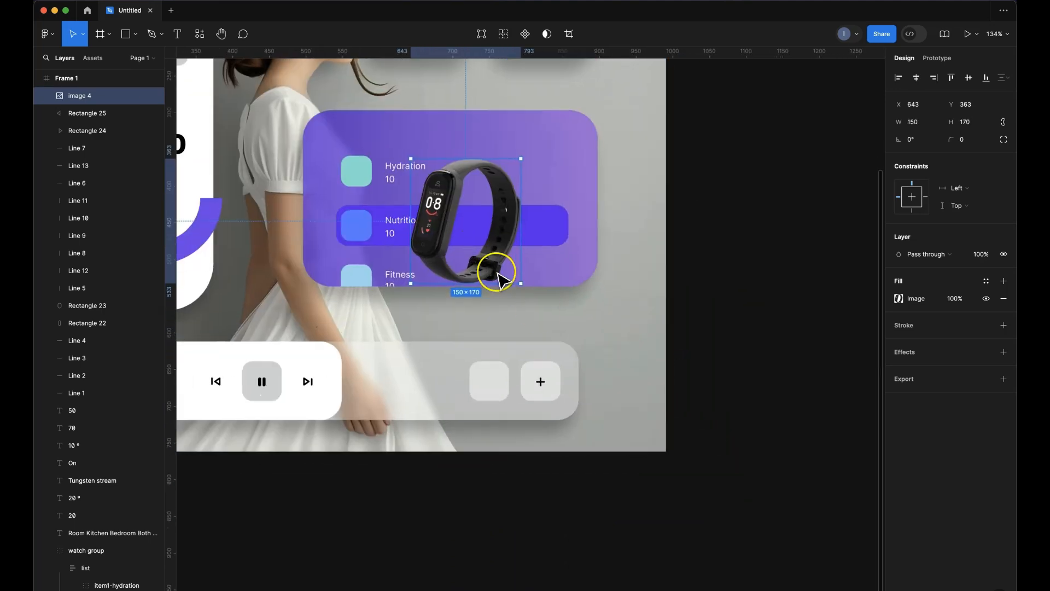
left_click_drag(411, 284, 454, 236)
Move the fitness band image to about X 731, Y 356, overlapping the right end of the Nutrition row
scroll(454, 236, "left", 10)
scroll(453, 236, "up", 3)
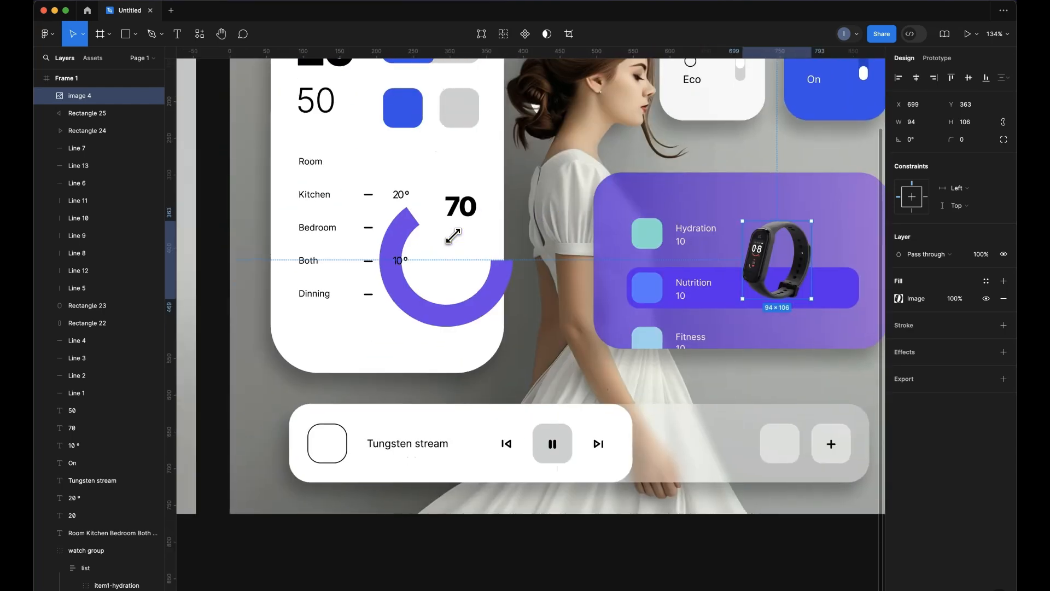
scroll(453, 237, "right", 15)
scroll(454, 236, "up", 2)
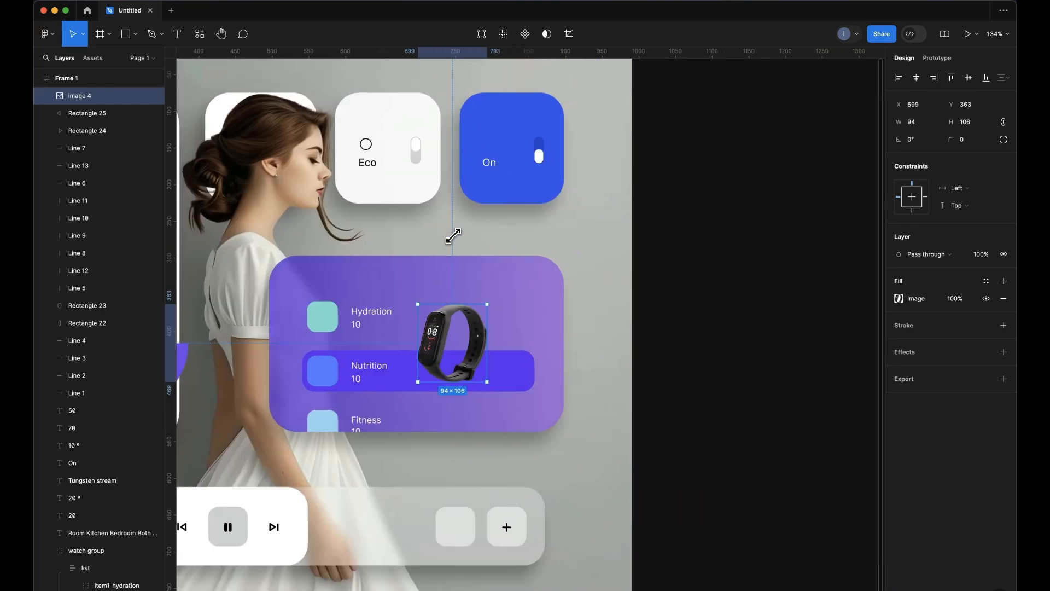
left_click_drag(446, 335, 472, 330)
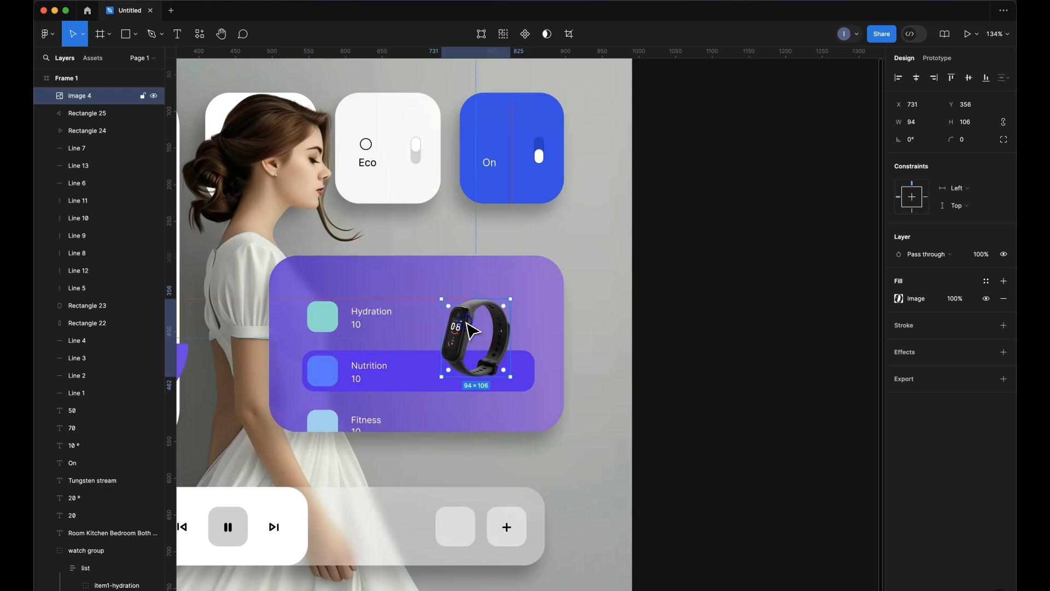
left_click(740, 348)
Raise the contrast of the fitness band's image fill slightly and lower its shadows to the minimum
scroll(734, 340, "down", 5)
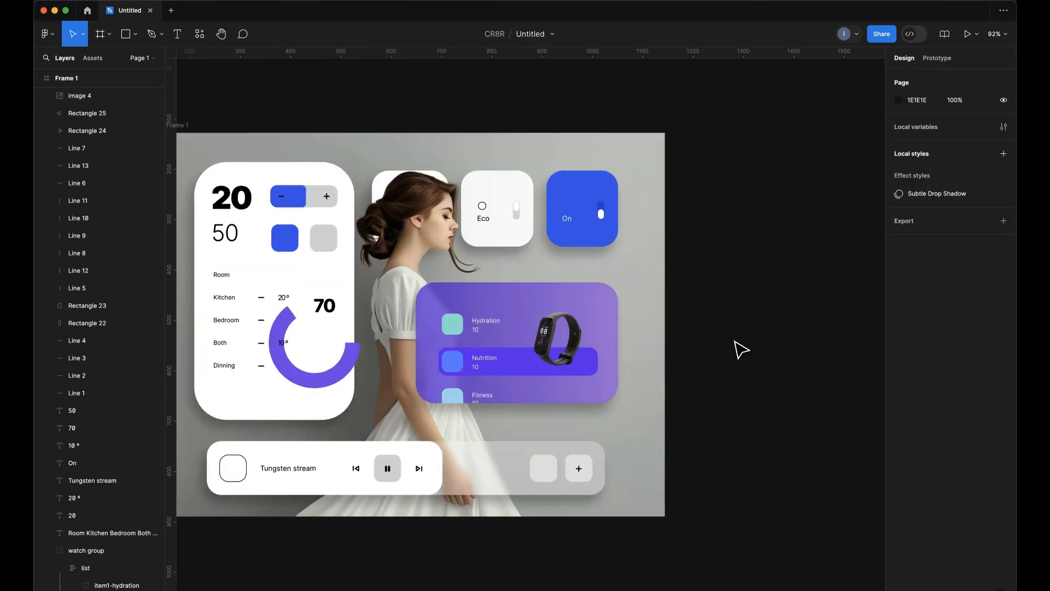
scroll(736, 341, "left", 6)
scroll(736, 342, "right", 5)
left_click(658, 320)
scroll(659, 323, "up", 6)
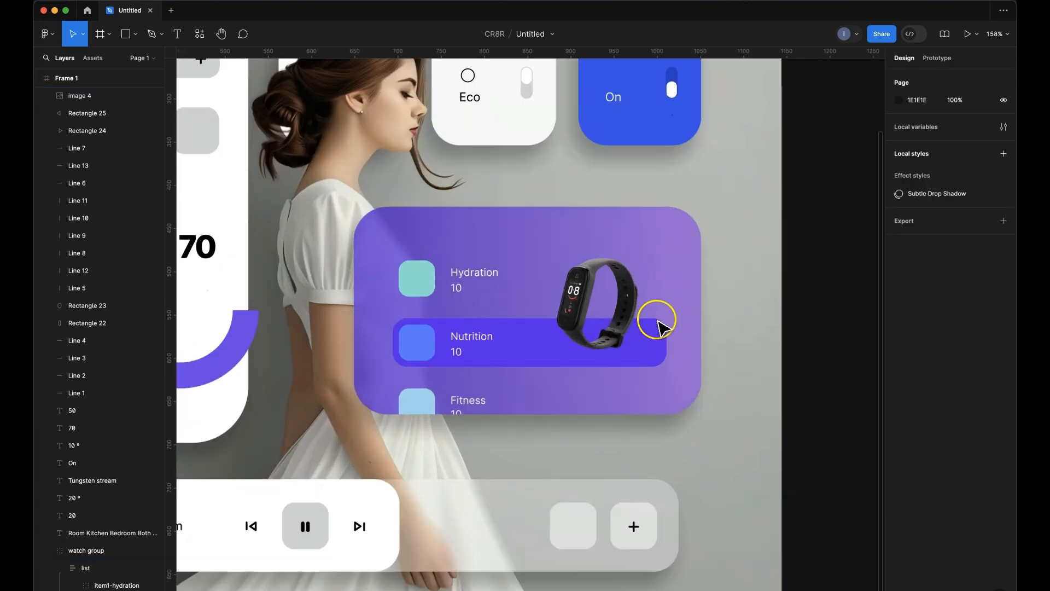
double_click(587, 297)
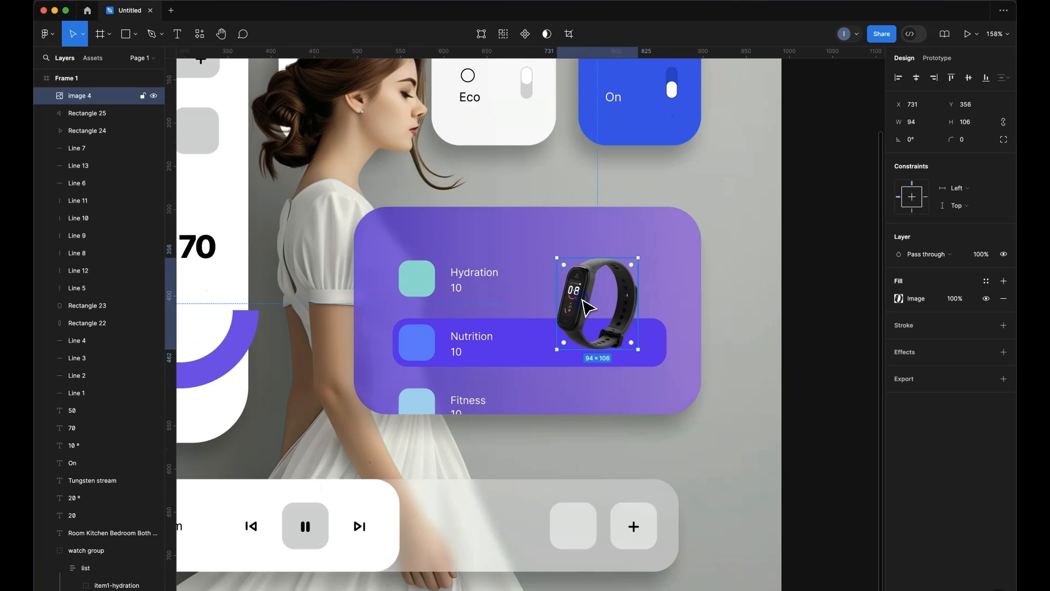
left_click(900, 299)
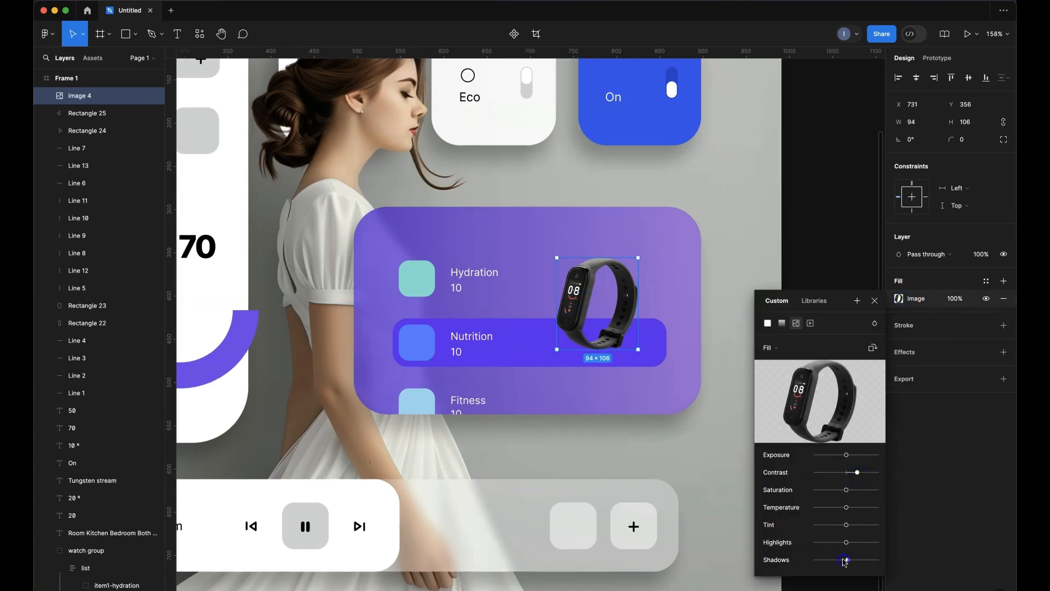
left_click_drag(819, 557, 808, 554)
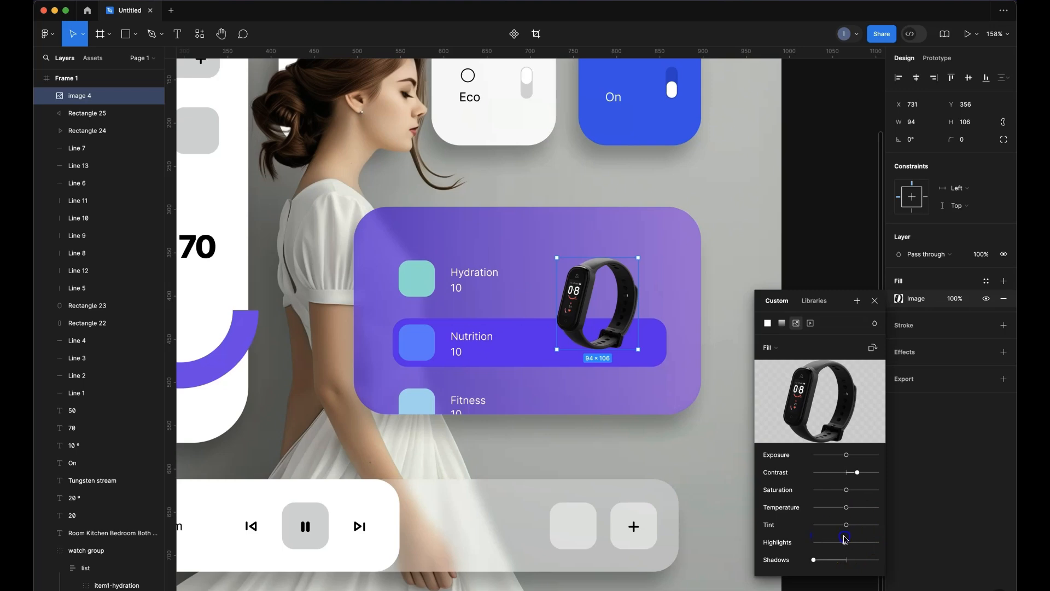
left_click(875, 300)
left_click(827, 242)
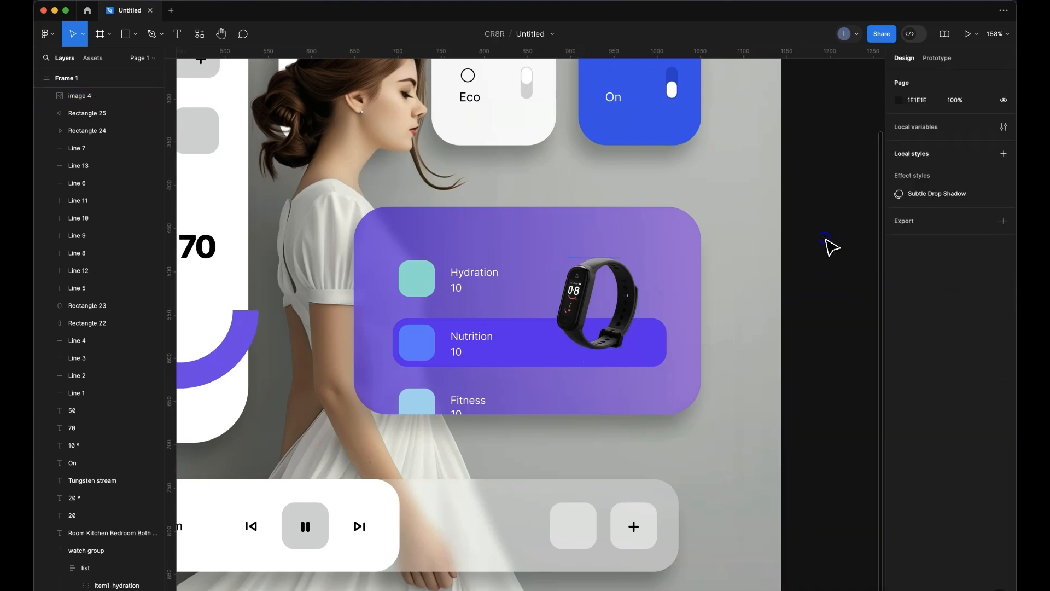
Compare Frame 1 with the reference image beside it to check which details still differ
scroll(742, 297, "down", 10)
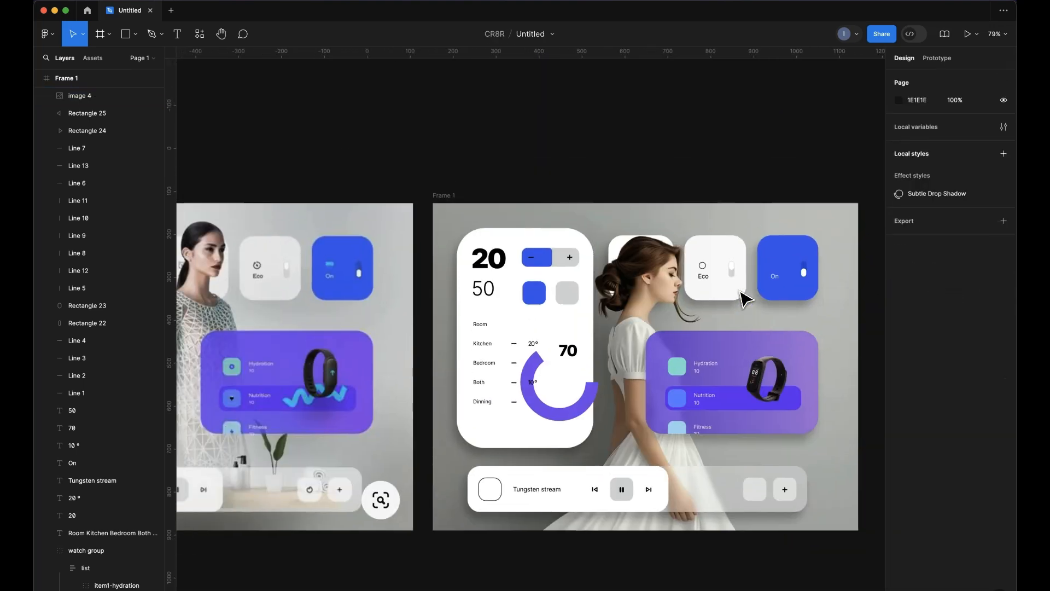
scroll(745, 298, "right", 2)
scroll(744, 298, "down", 1)
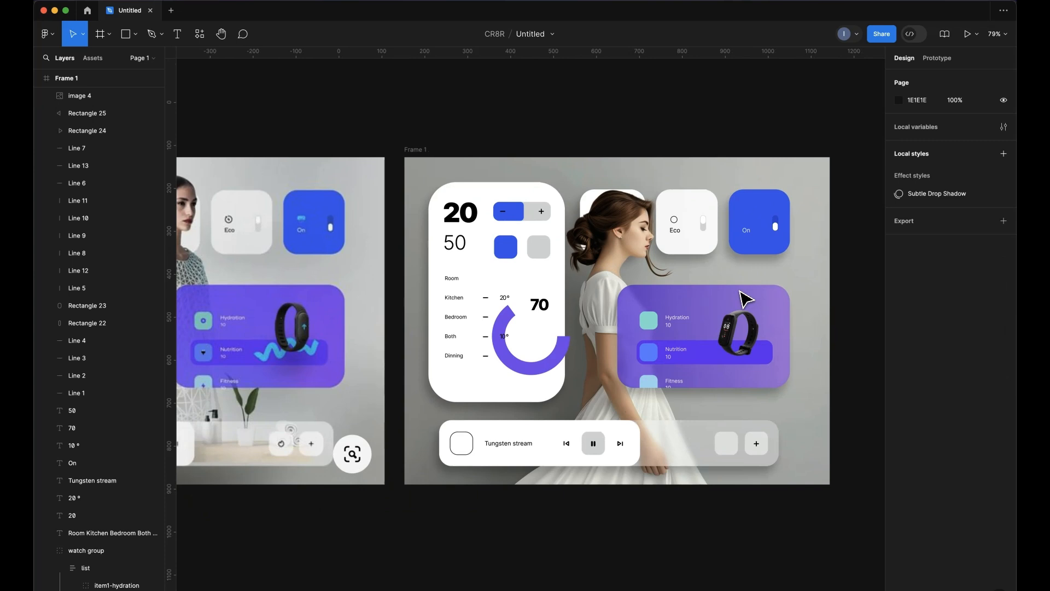
scroll(744, 299, "left", 6)
scroll(744, 298, "down", 3)
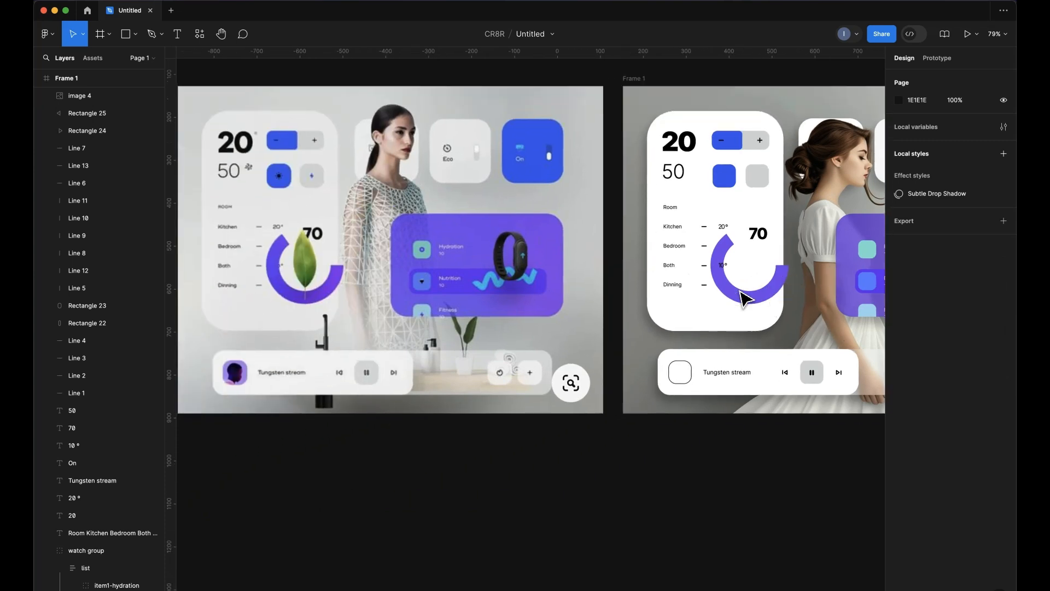
scroll(744, 298, "right", 2)
scroll(744, 299, "up", 2)
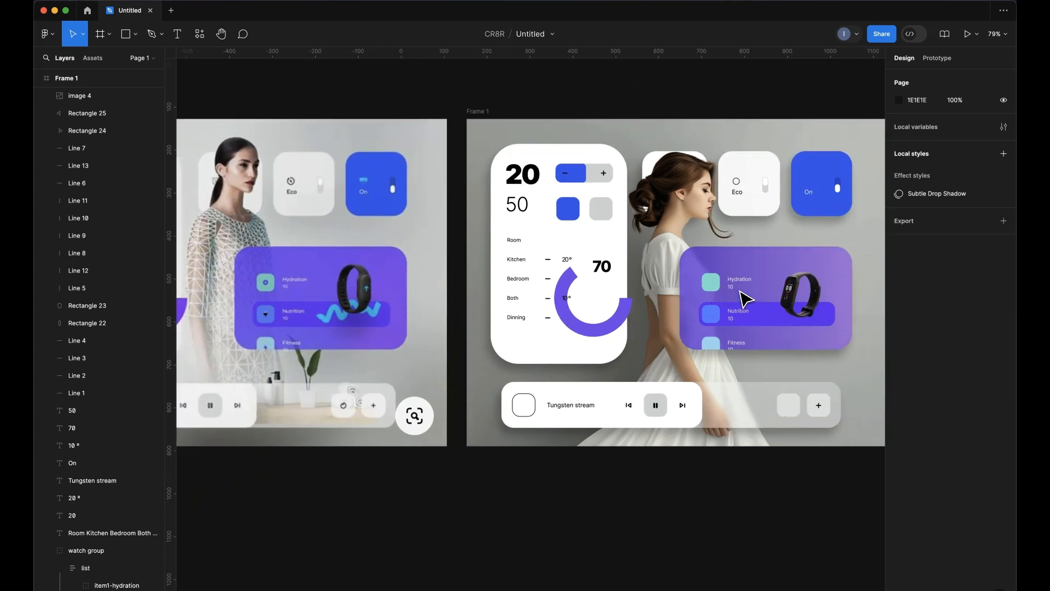
scroll(744, 298, "left", 7)
Remove the outline of the 54 × 54 square in the Tungsten stream bar and make its fill visible
left_click(735, 368)
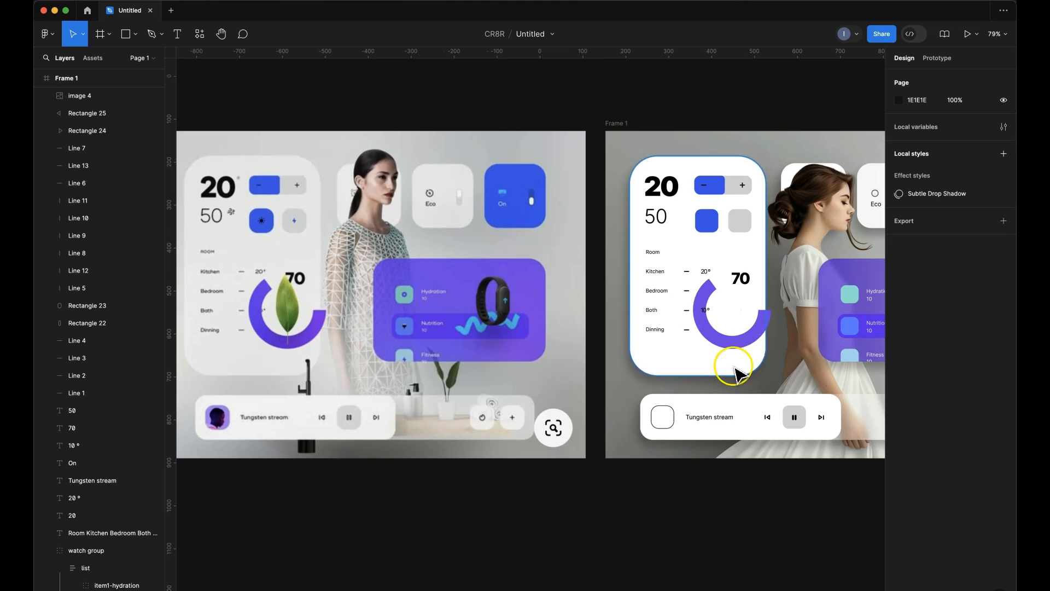
left_click(670, 416)
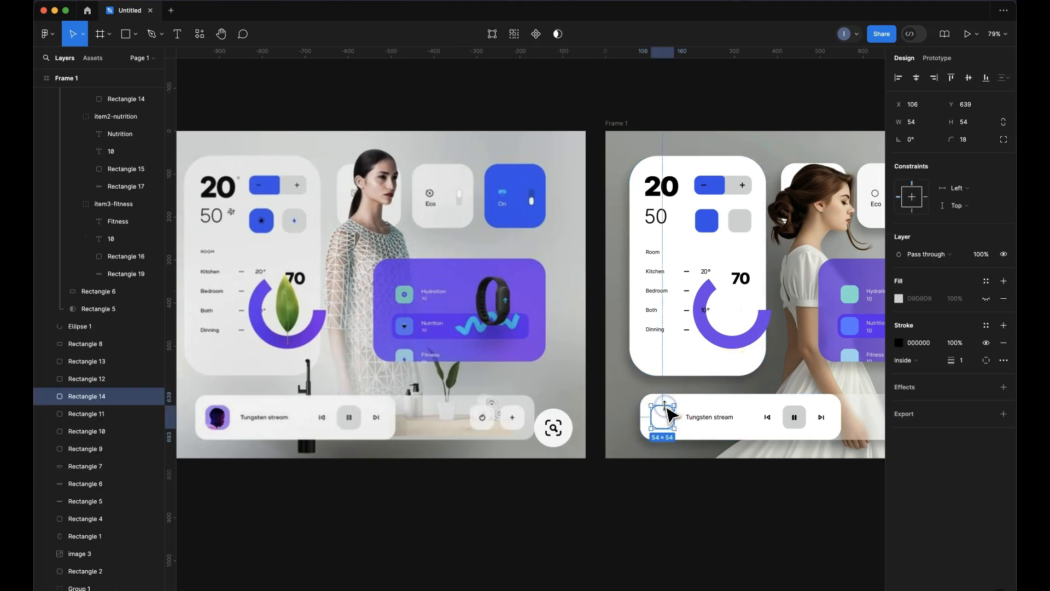
scroll(668, 414, "down", 2)
scroll(669, 414, "right", 2)
scroll(668, 414, "up", 2)
scroll(668, 414, "left", 3)
left_click(985, 343)
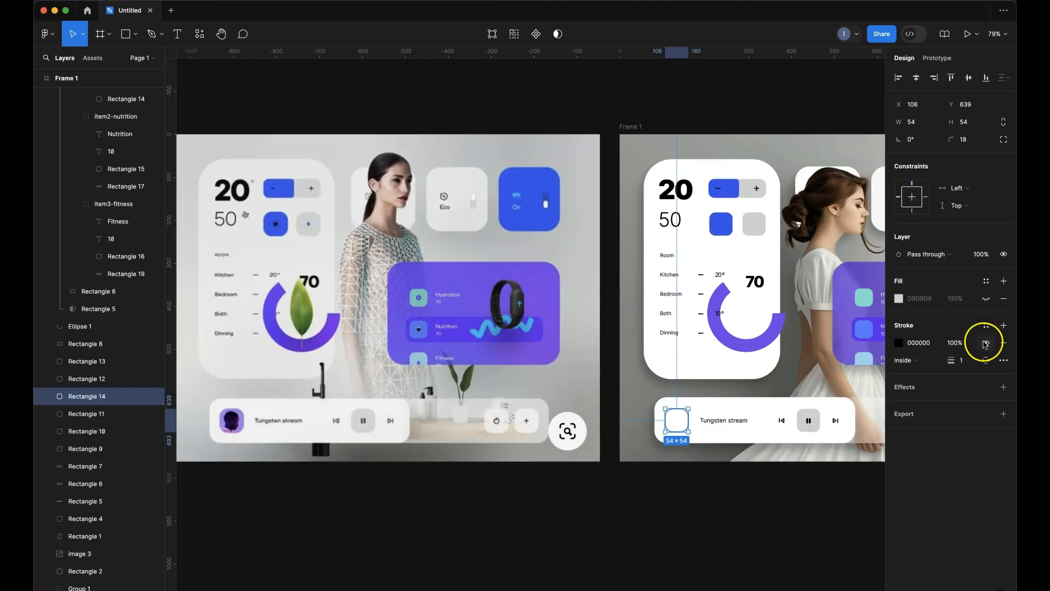
left_click(1004, 346)
left_click(987, 299)
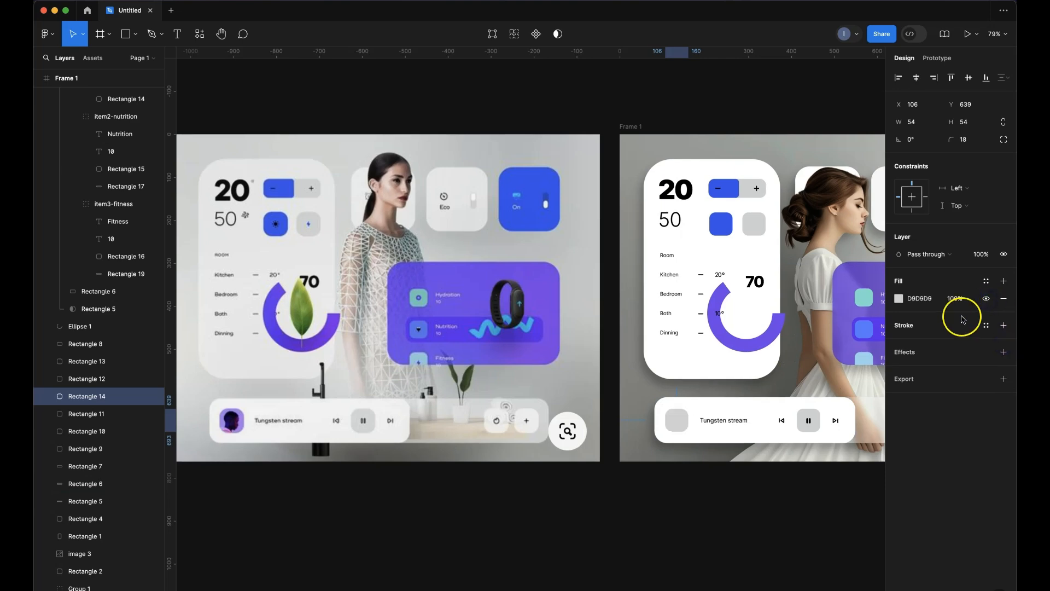
Set the fill of the Tungsten stream square to the page's purple 8159EE and deselect it
left_click(900, 298)
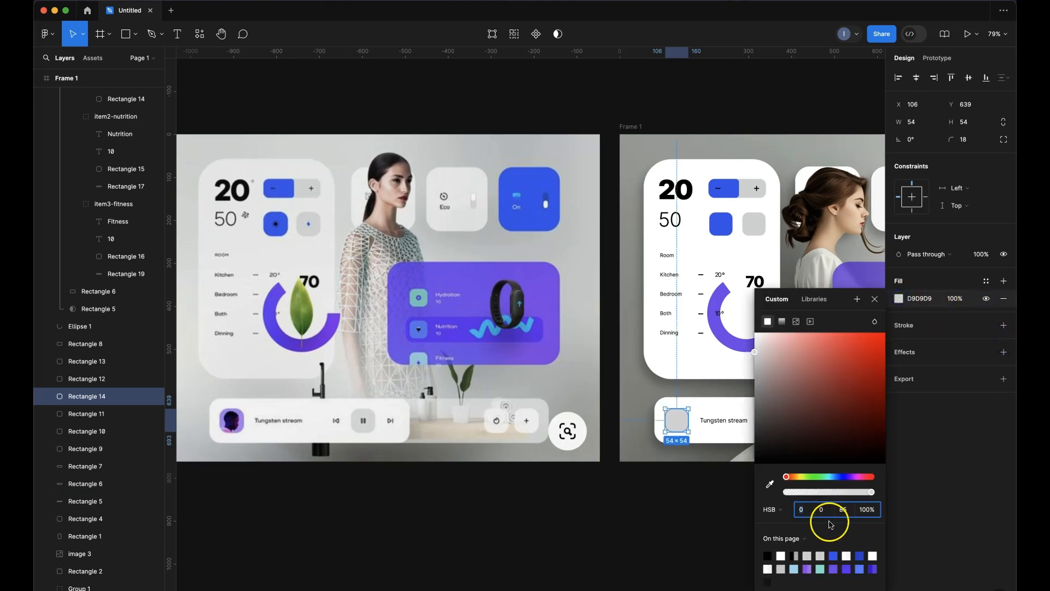
left_click(833, 569)
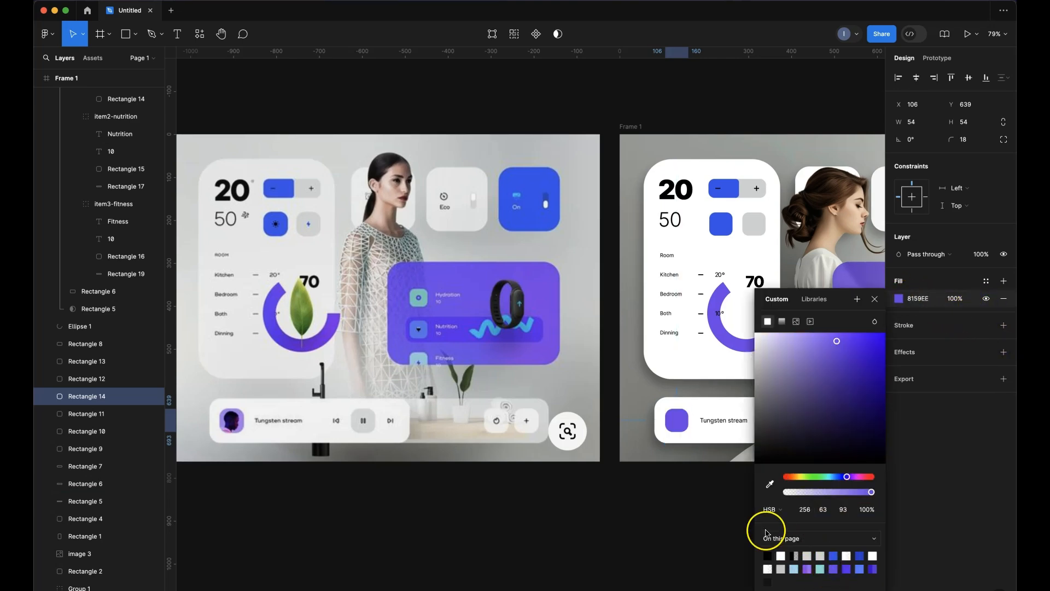
left_click(738, 511)
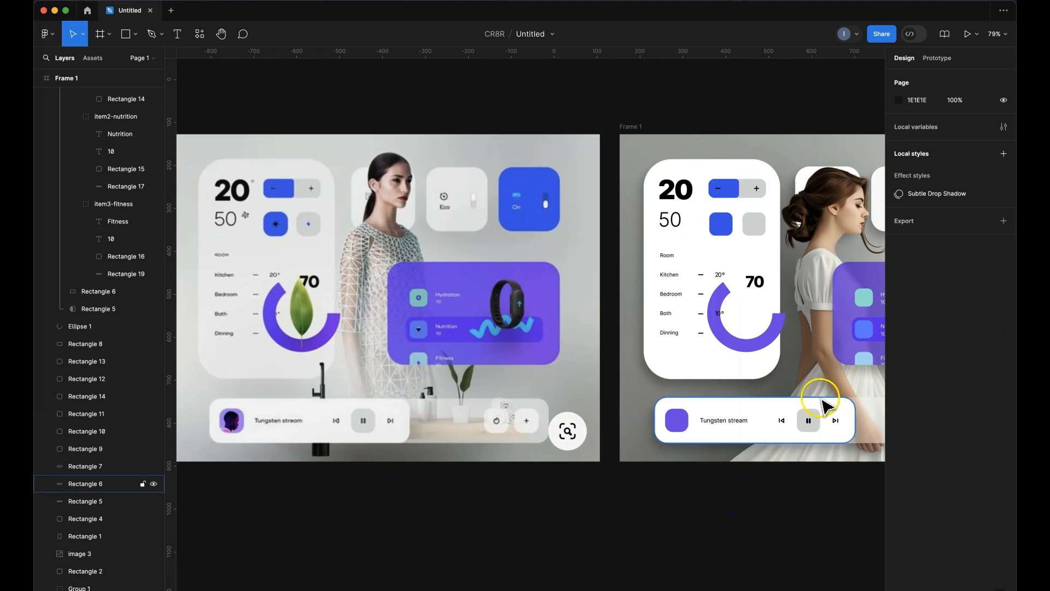
Compare the dashboard's cards, arc and player bar in Frame 1 with the reference to find missing elements
scroll(824, 406, "right", 6)
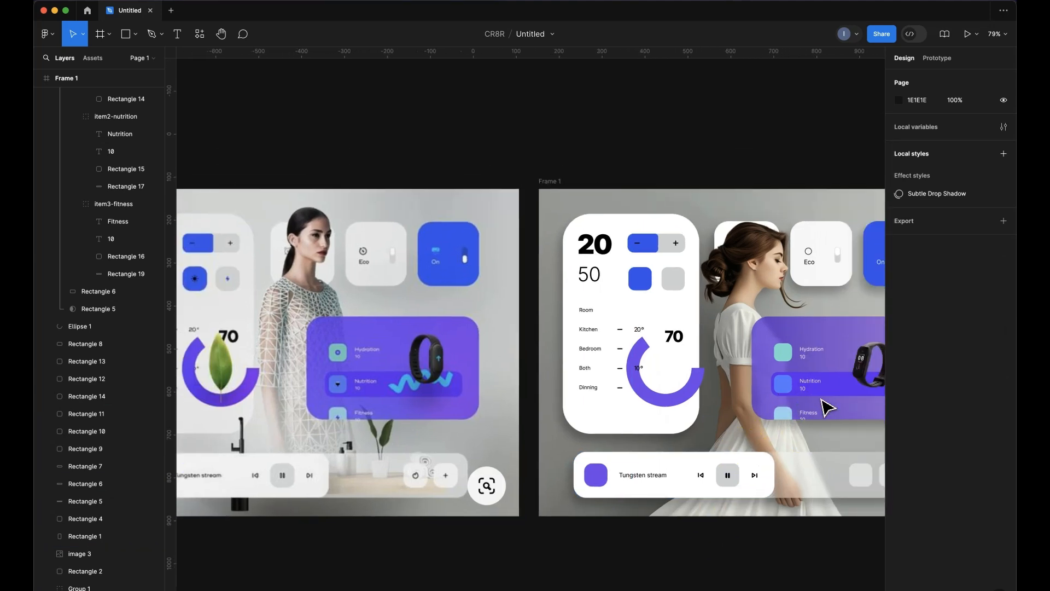
scroll(828, 408, "down", 1)
scroll(828, 408, "left", 4)
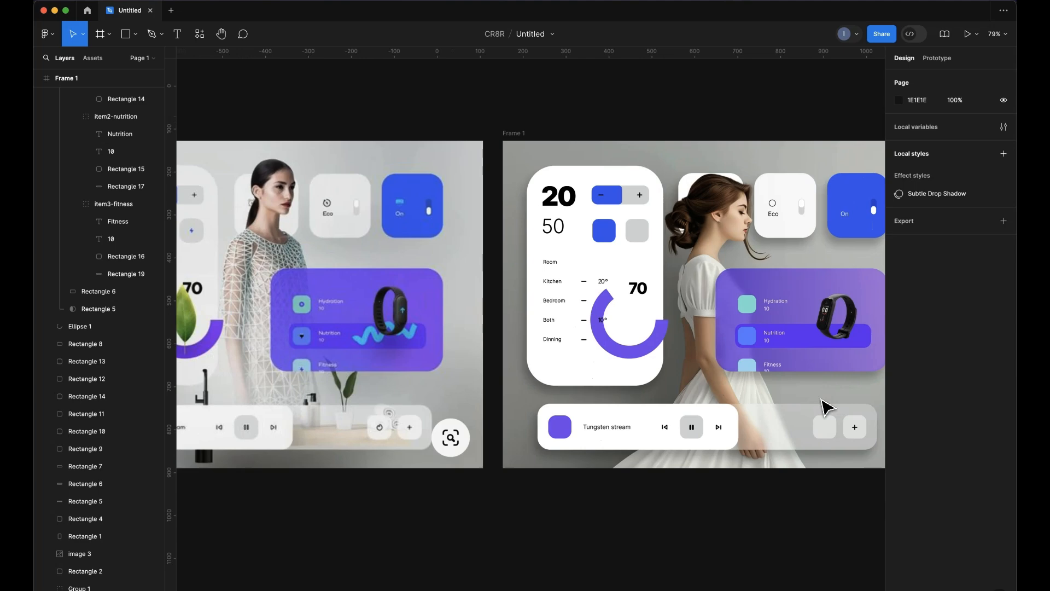
scroll(828, 407, "right", 2)
scroll(827, 407, "left", 4)
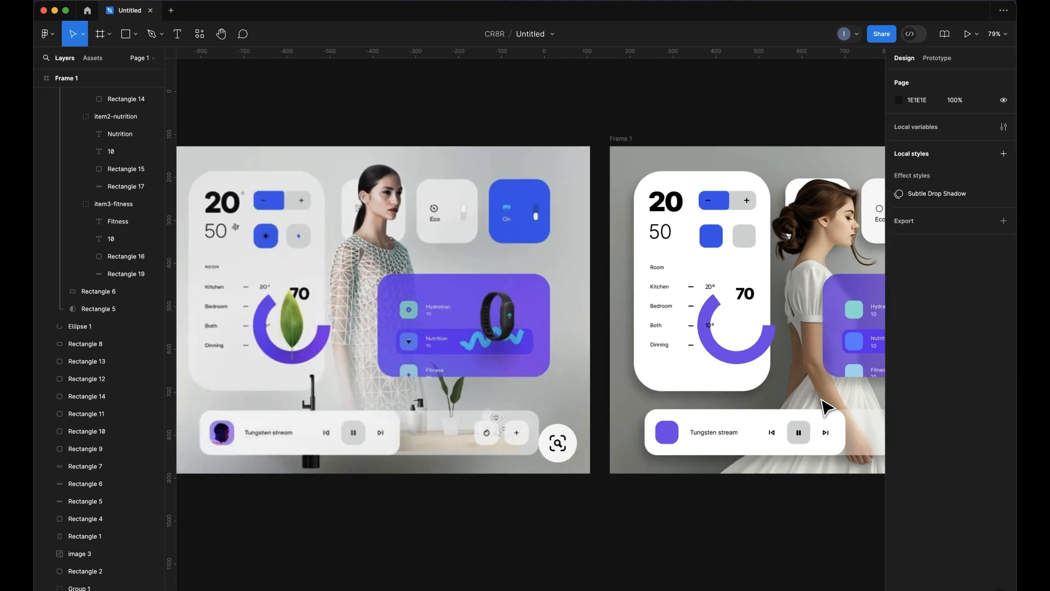
scroll(828, 408, "right", 2)
scroll(828, 408, "right", 6)
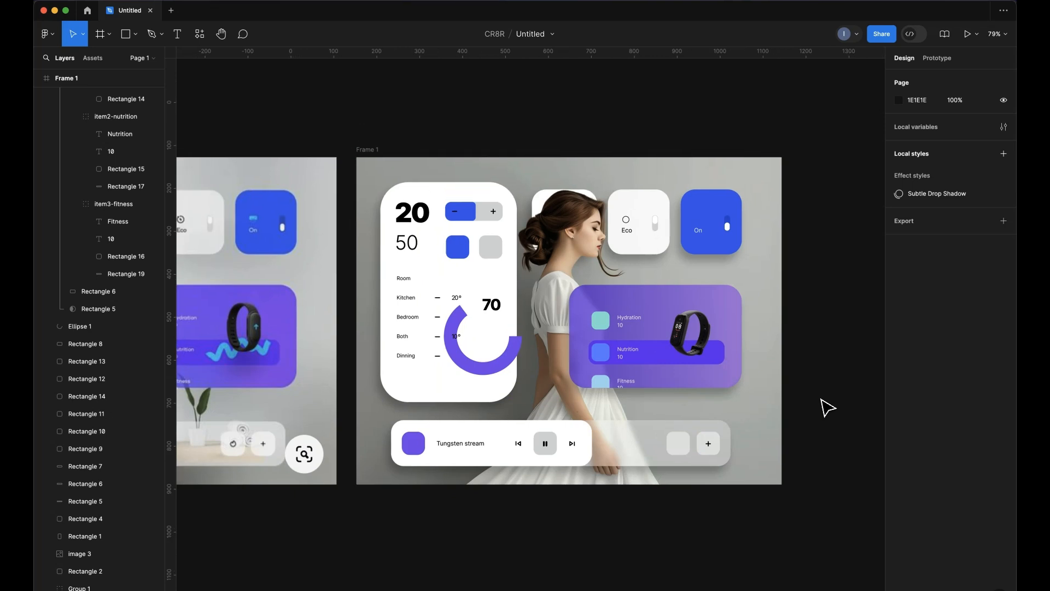
scroll(828, 408, "left", 8)
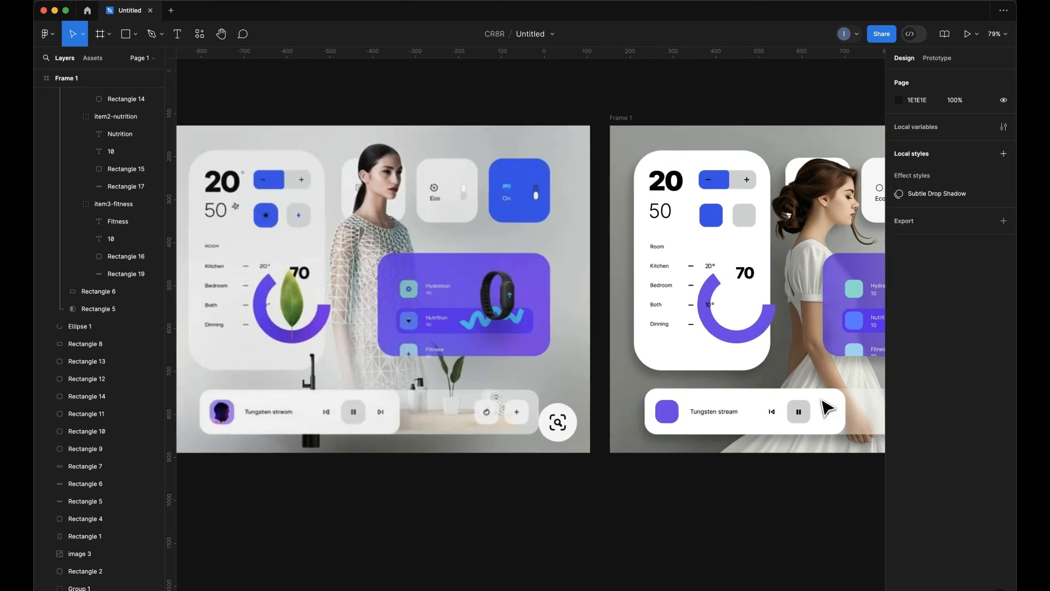
scroll(827, 408, "up", 1)
scroll(828, 408, "right", 3)
scroll(828, 408, "left", 4)
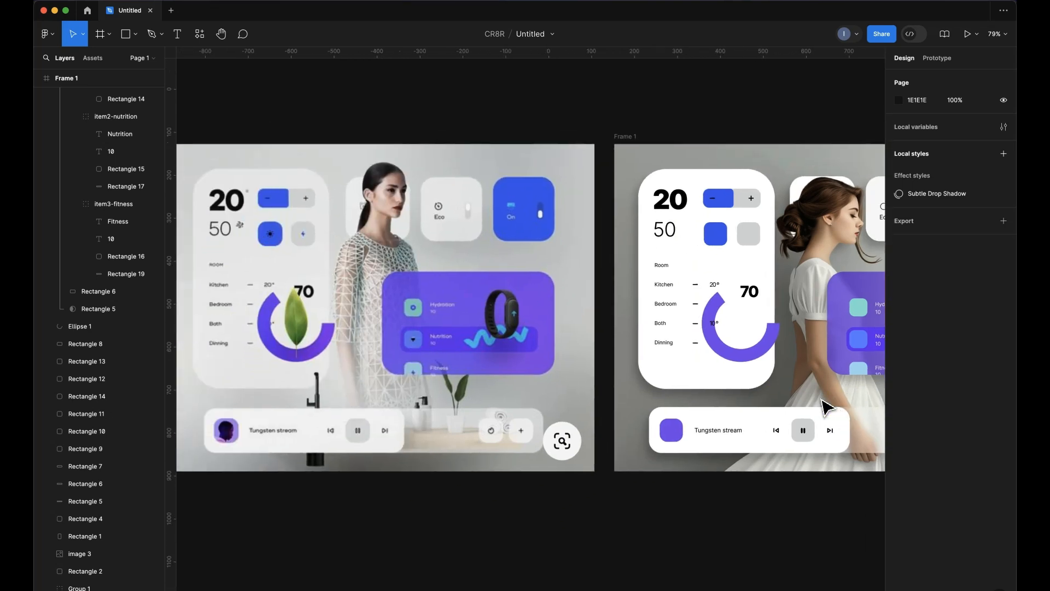
scroll(828, 408, "right", 6)
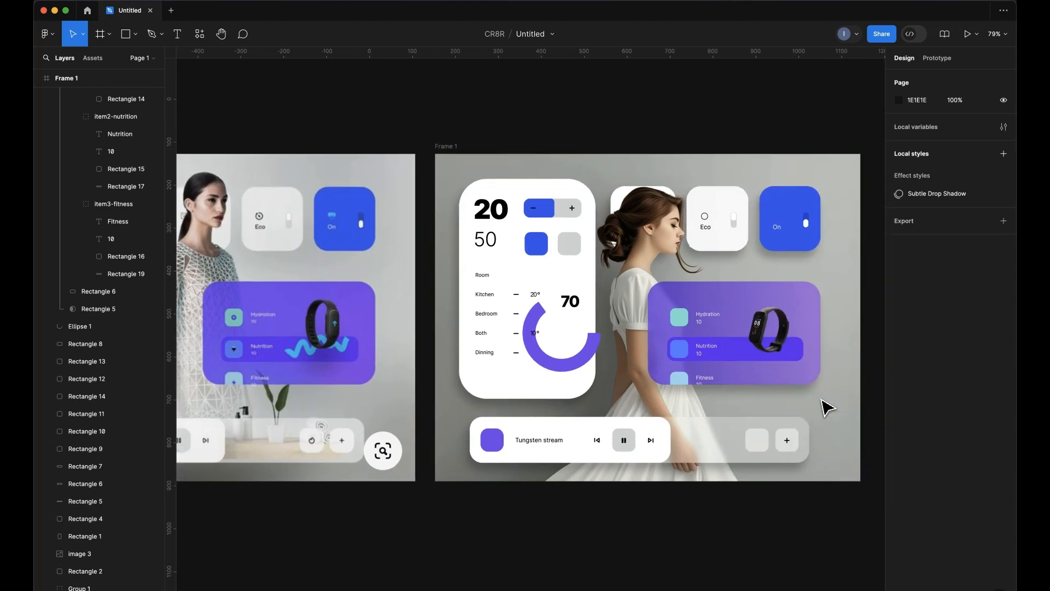
Switch to Photoshop, remove the leaf image's background and apply the resulting layer mask
left_click(423, 517)
left_click(103, 535)
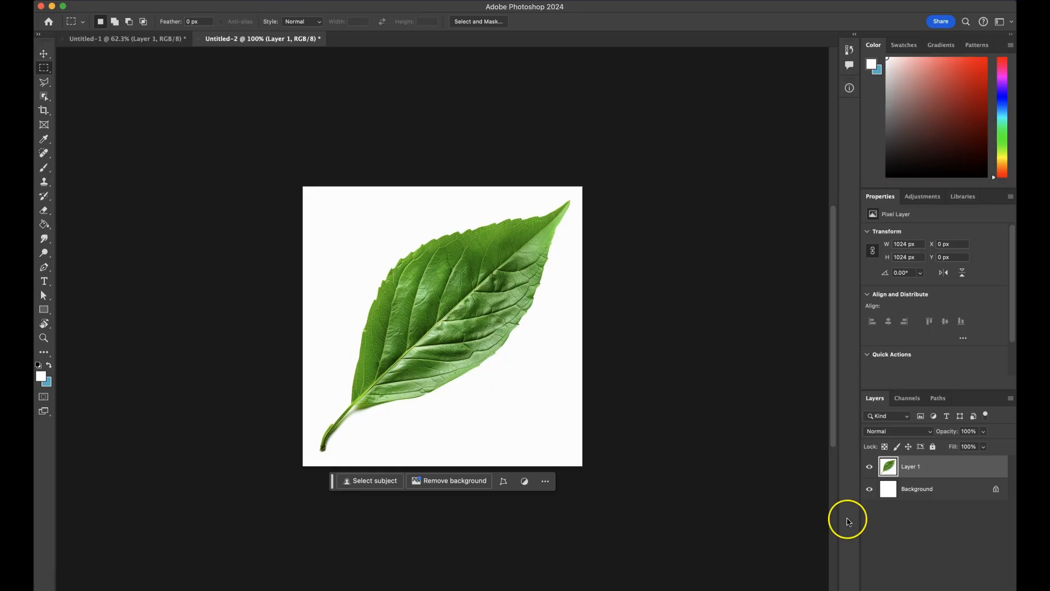
scroll(959, 368, "down", 2)
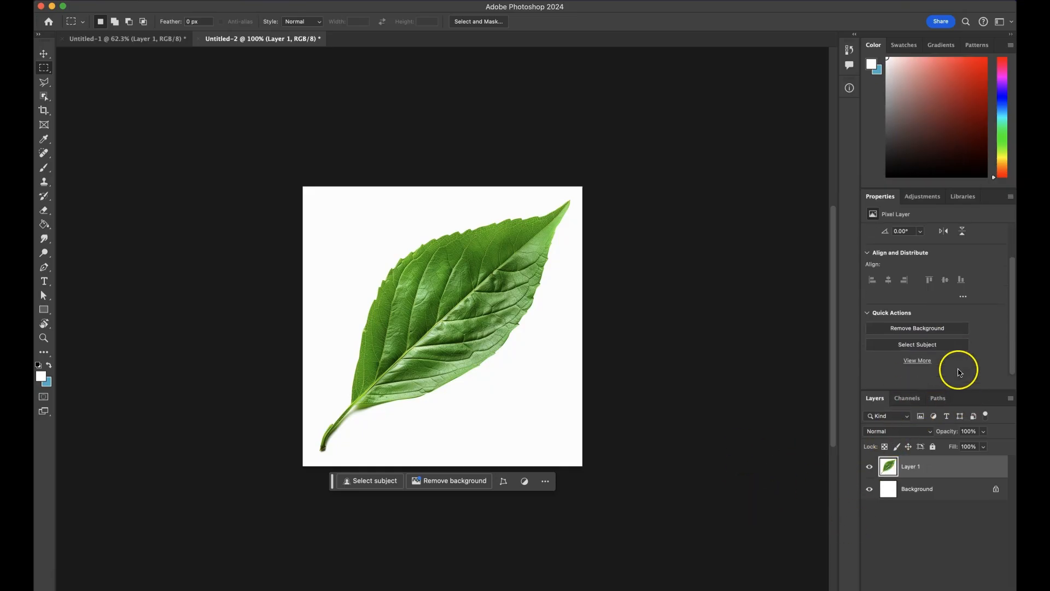
left_click(941, 329)
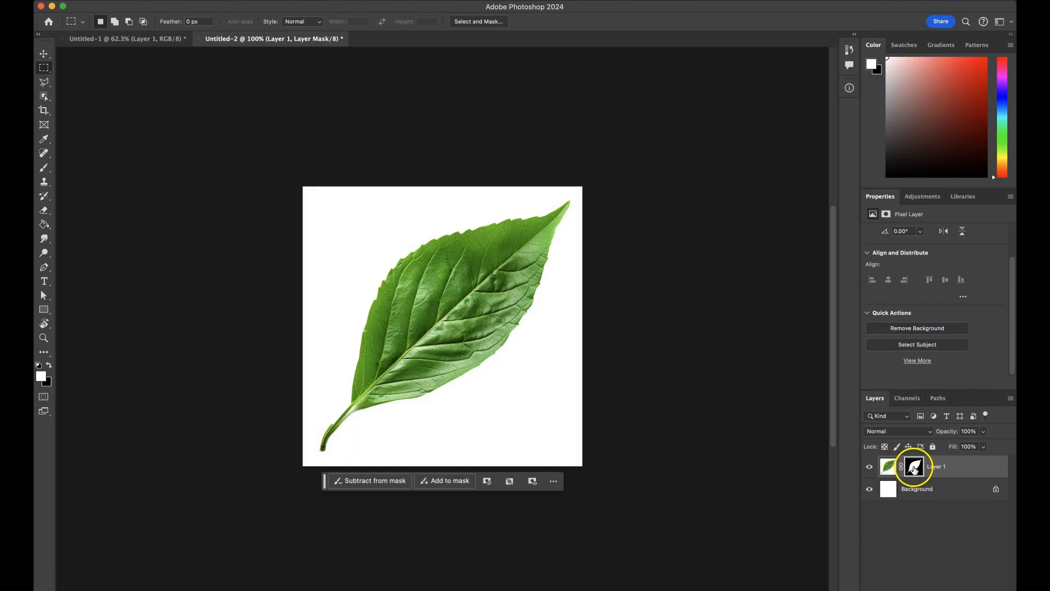
right_click(915, 468)
left_click(876, 501)
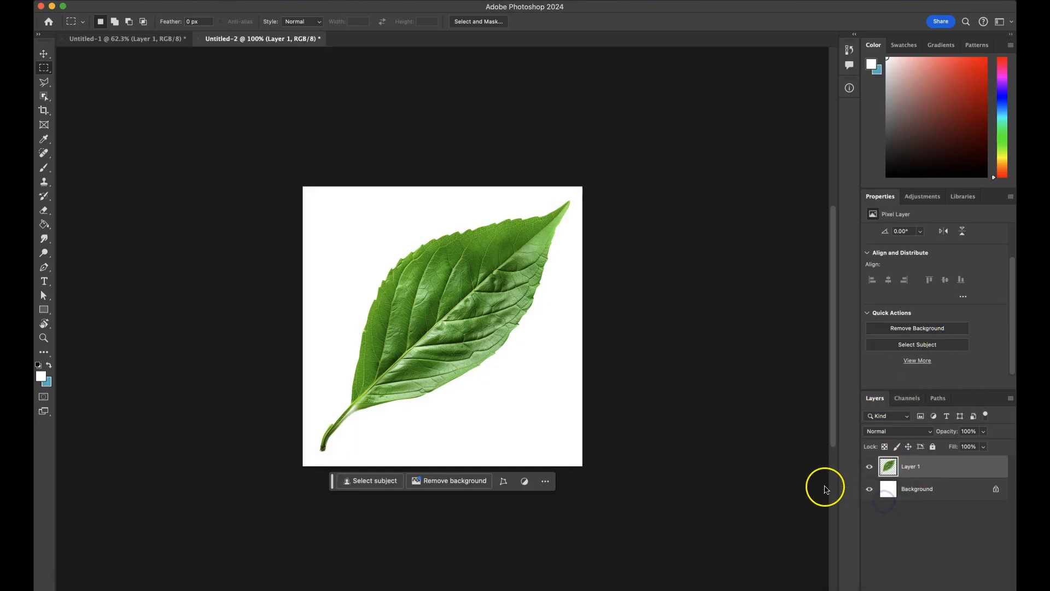
Copy the entire cut-out leaf into Figma and place it upright on the purple arc, about 122 × 122 and rotated 46.31°
key("super+a")
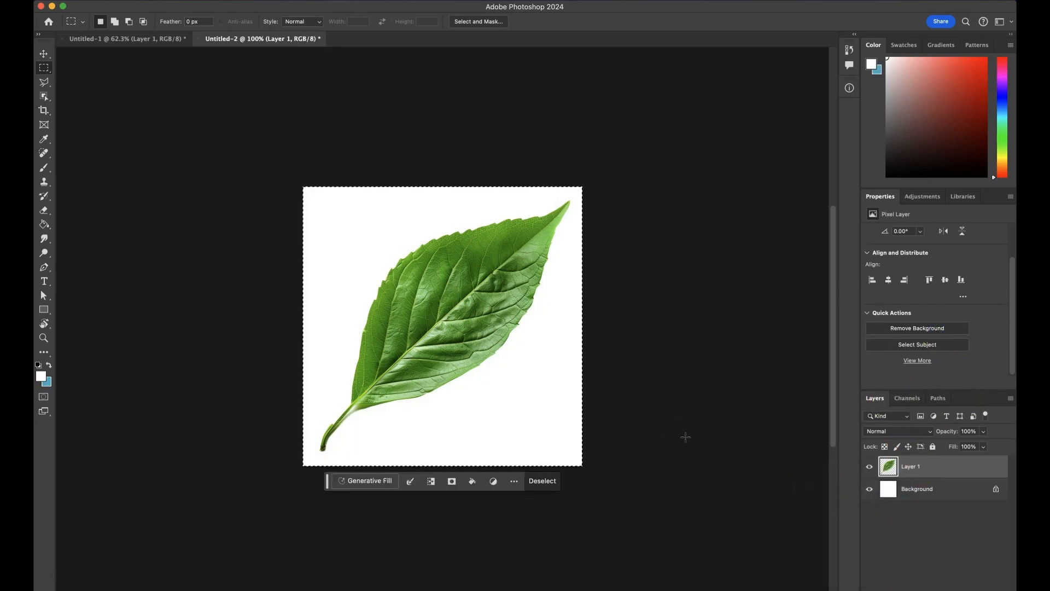
key("super+Tab")
key("super+Tab")
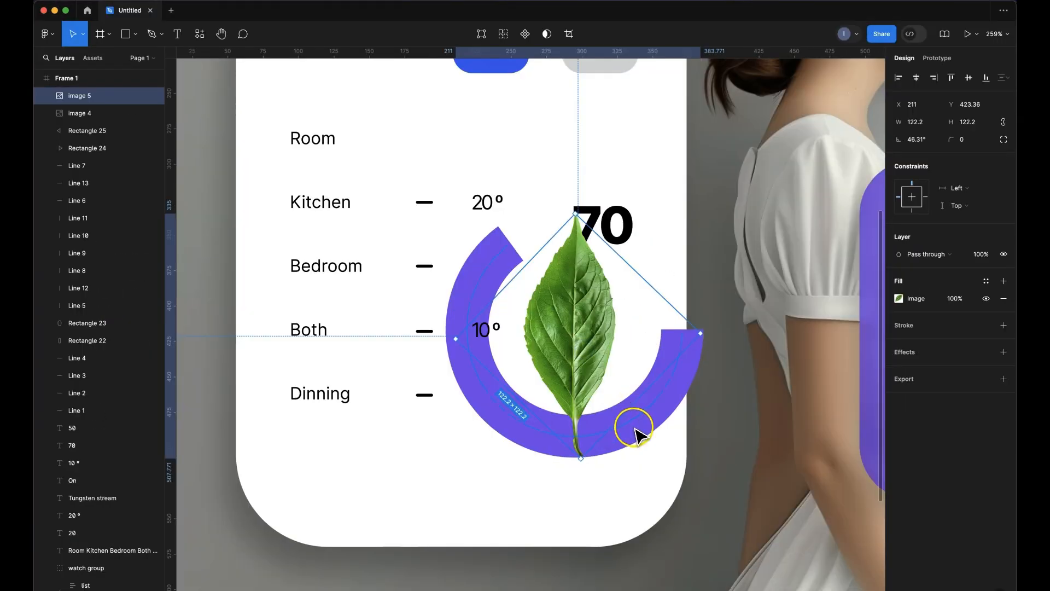
Bring the leaf image and the purple arc together to the front of Frame 1, keeping the leaf above the arc
left_click(634, 425, "shift")
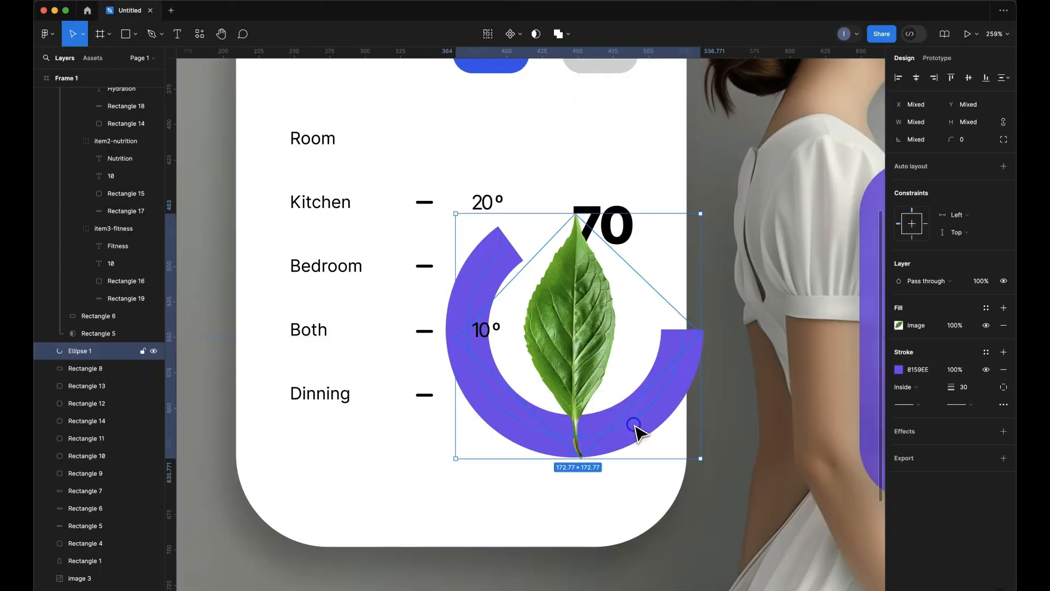
scroll(596, 443, "down", 8)
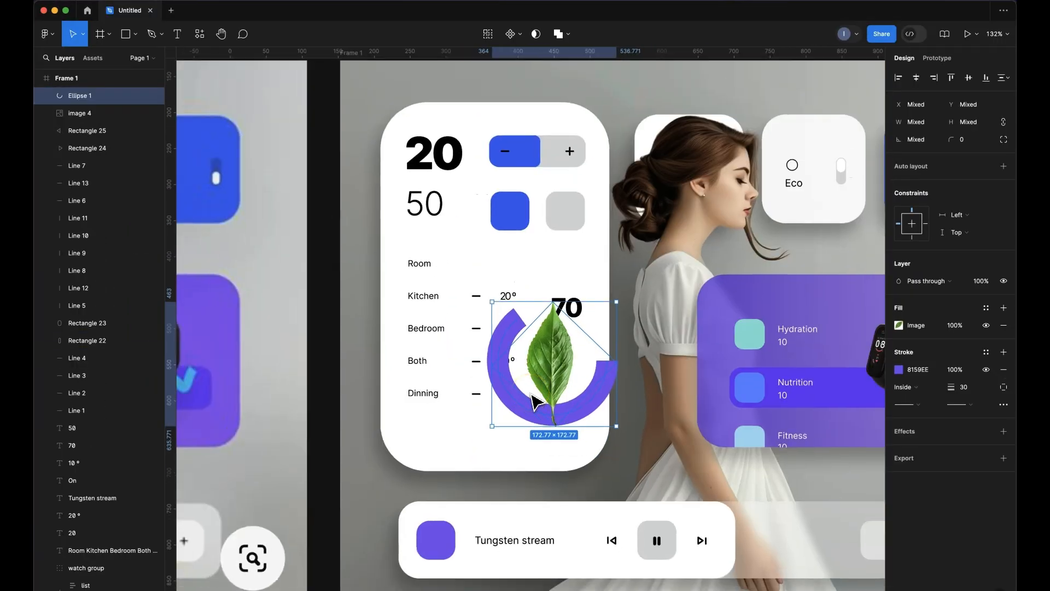
scroll(531, 394, "down", 2)
left_click(705, 147)
Compare the leaf, arc and remaining cards in Frame 1 with the reference image
scroll(711, 143, "left", 5)
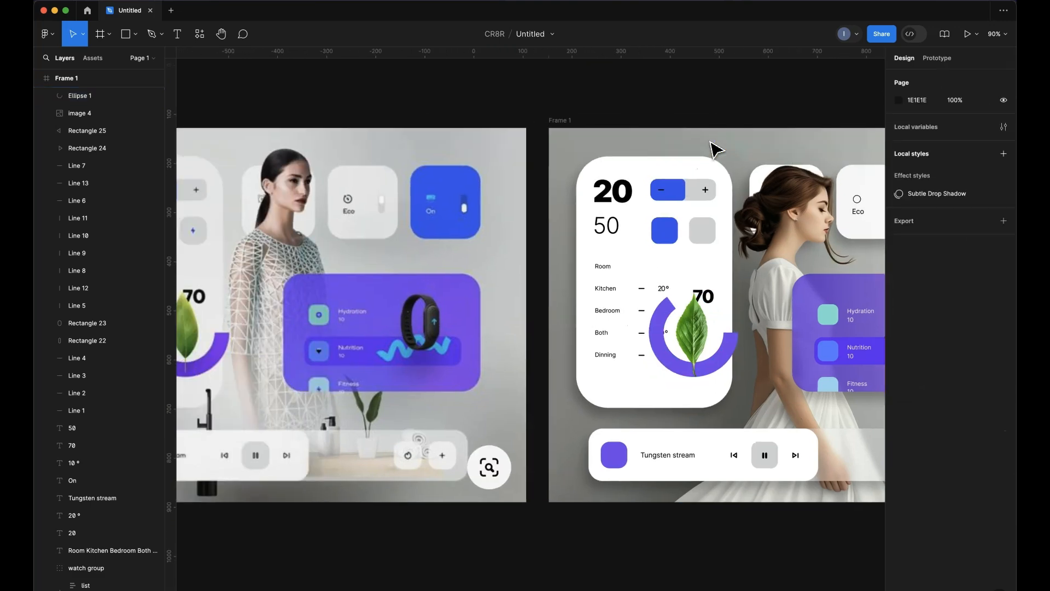
scroll(715, 149, "right", 5)
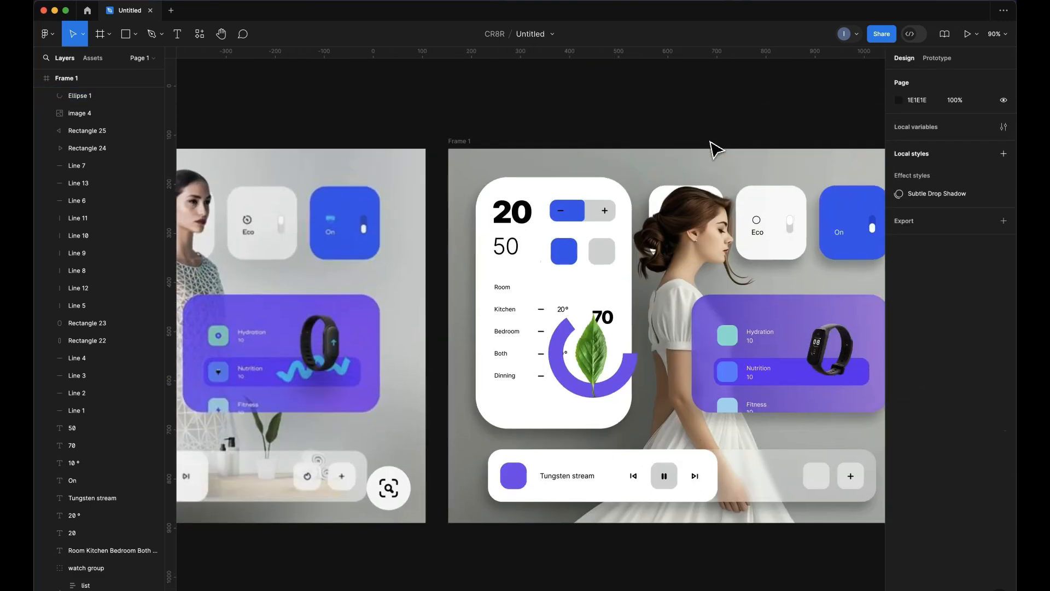
scroll(714, 149, "down", 1)
scroll(715, 149, "left", 5)
scroll(715, 149, "right", 6)
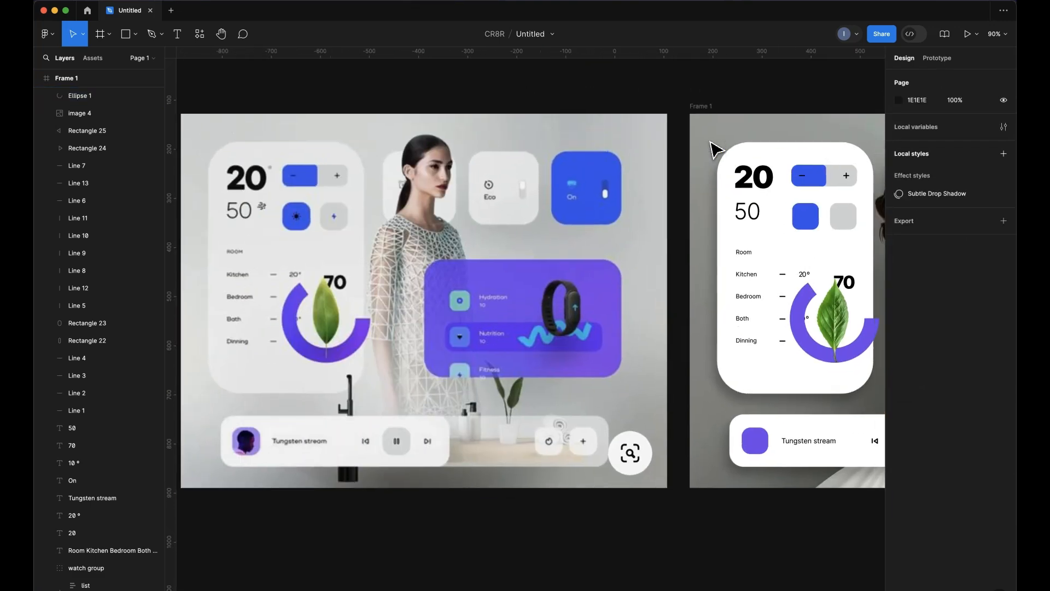
scroll(714, 149, "up", 2)
scroll(714, 149, "left", 1)
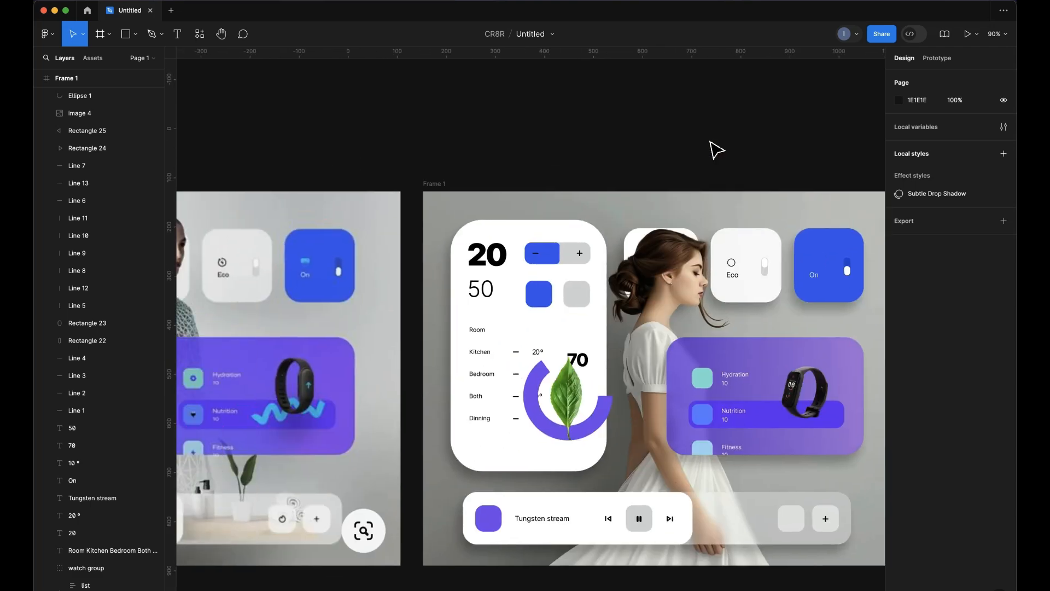
scroll(714, 148, "left", 3)
left_click(665, 219)
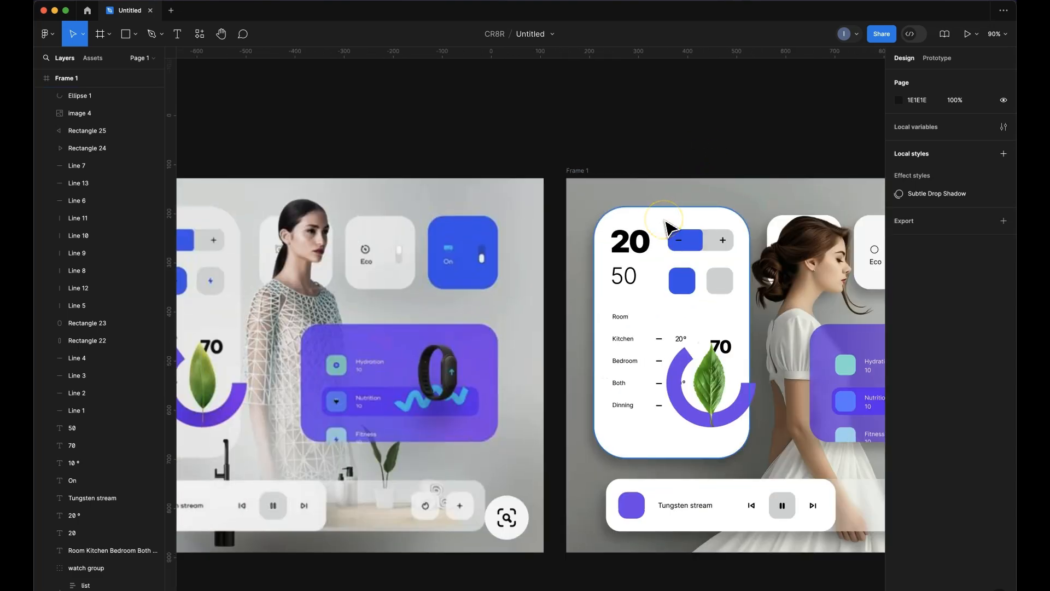
scroll(666, 226, "right", 3)
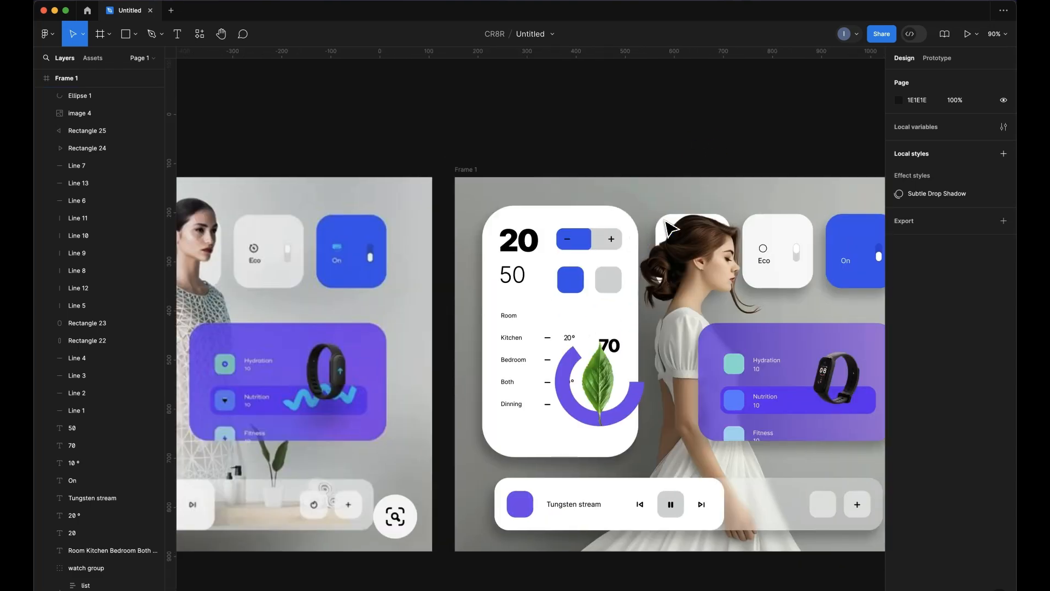
scroll(667, 226, "right", 5)
scroll(668, 226, "down", 1)
scroll(670, 227, "left", 2)
Wrap the blue On card's 142 × 151 background rectangle in its own group
left_click(730, 200)
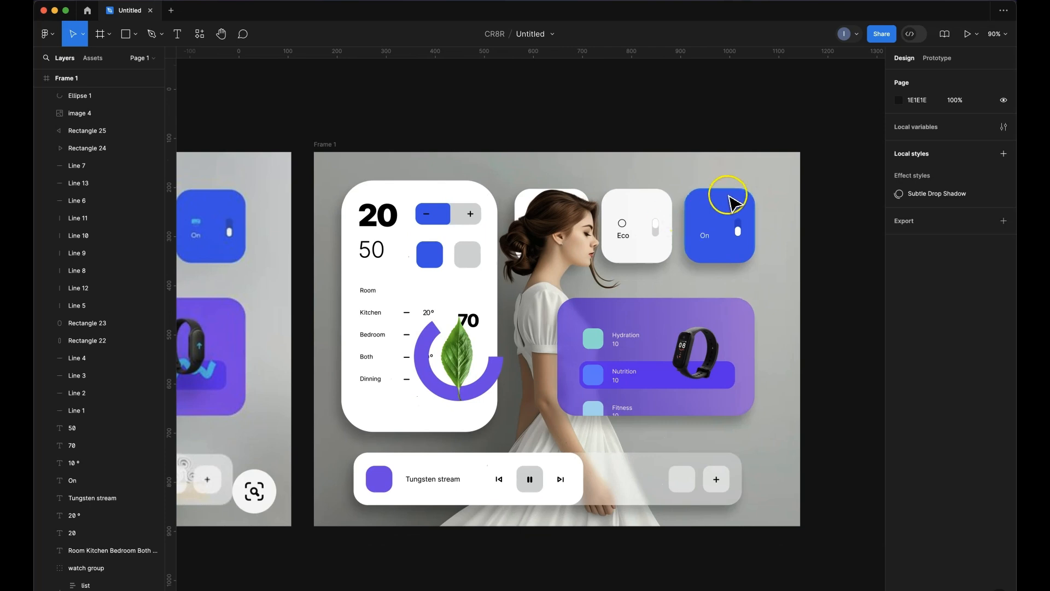
scroll(729, 200, "up", 5)
left_click(712, 206)
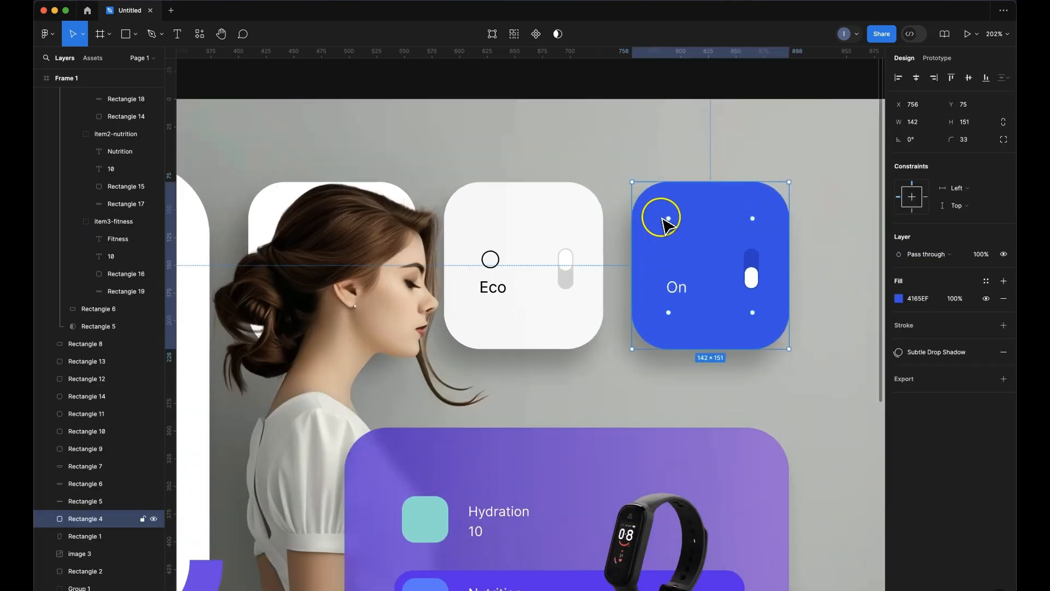
key("super+g")
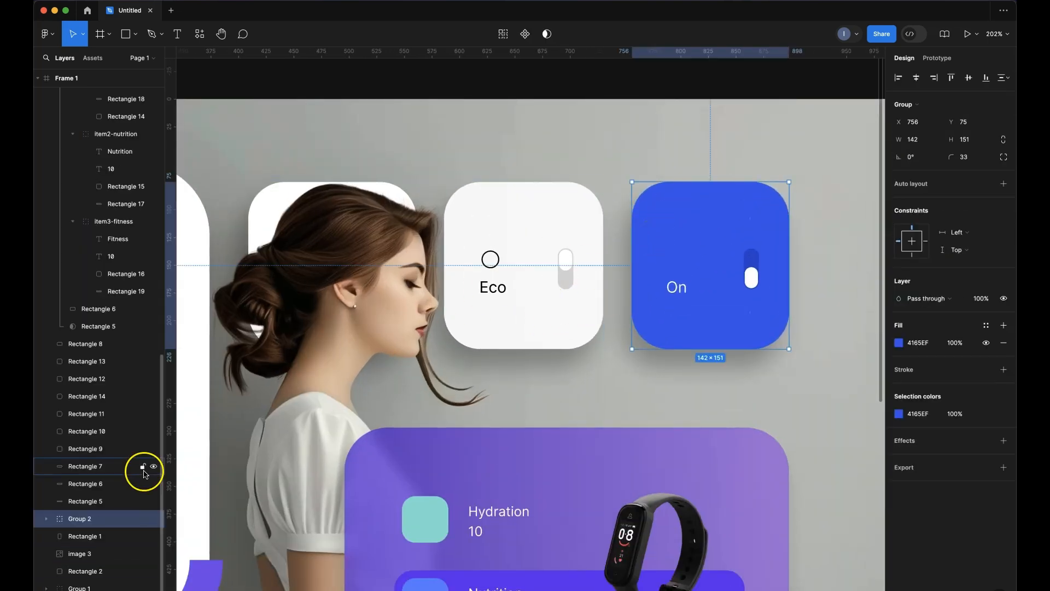
Draw a circle about 217 × 217 over the upper part of the blue On card
left_click(47, 519)
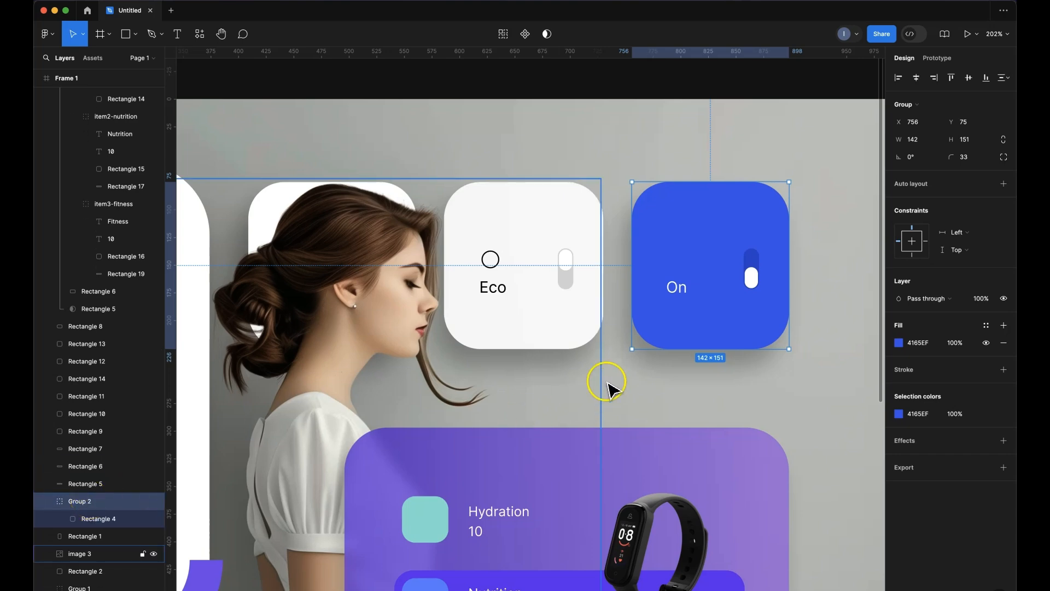
scroll(652, 317, "down", 6)
left_click(643, 322)
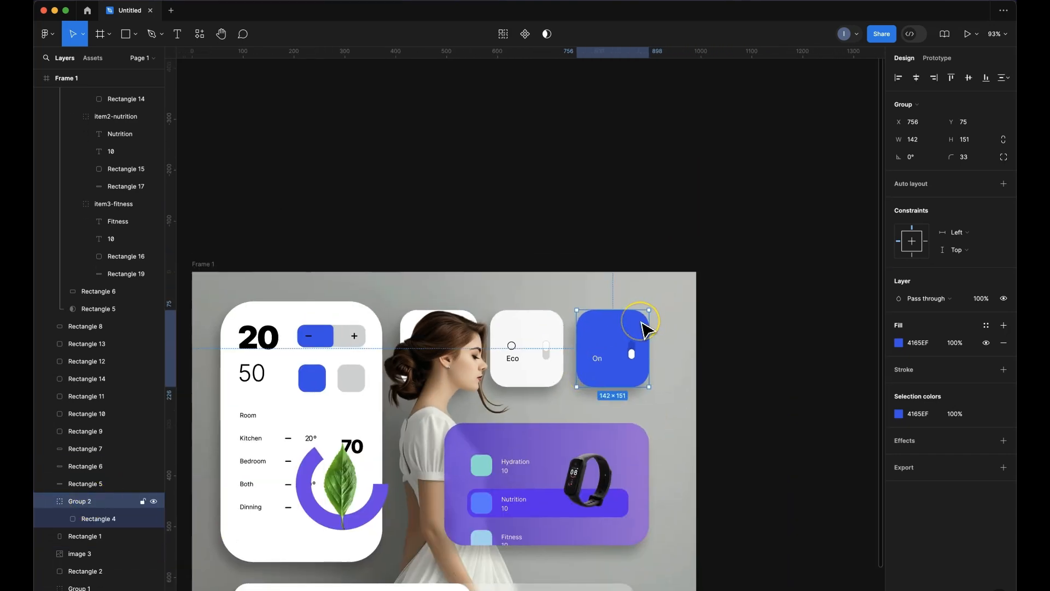
key("o")
mouse_move(601, 289)
left_mouse_down()
mouse_move(711, 378)
mouse_move(646, 347)
mouse_move(645, 335)
left_mouse_up()
Move the new circle's layer into the On card's group, directly above the card's background rectangle
left_click_drag(84, 95, 85, 507)
scroll(85, 509, "down", 3)
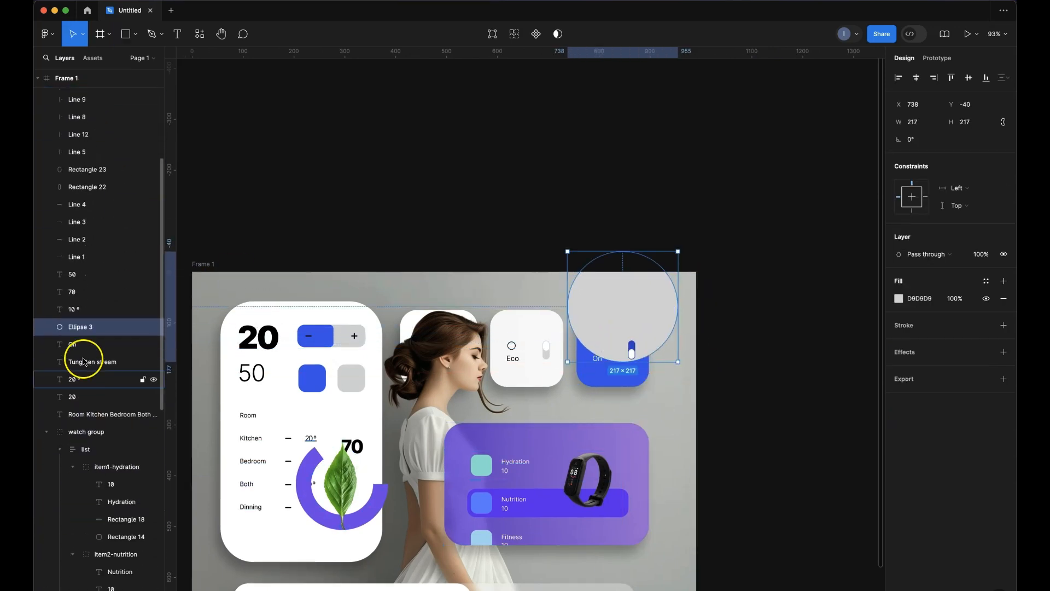
left_click(47, 434)
scroll(129, 443, "down", 1)
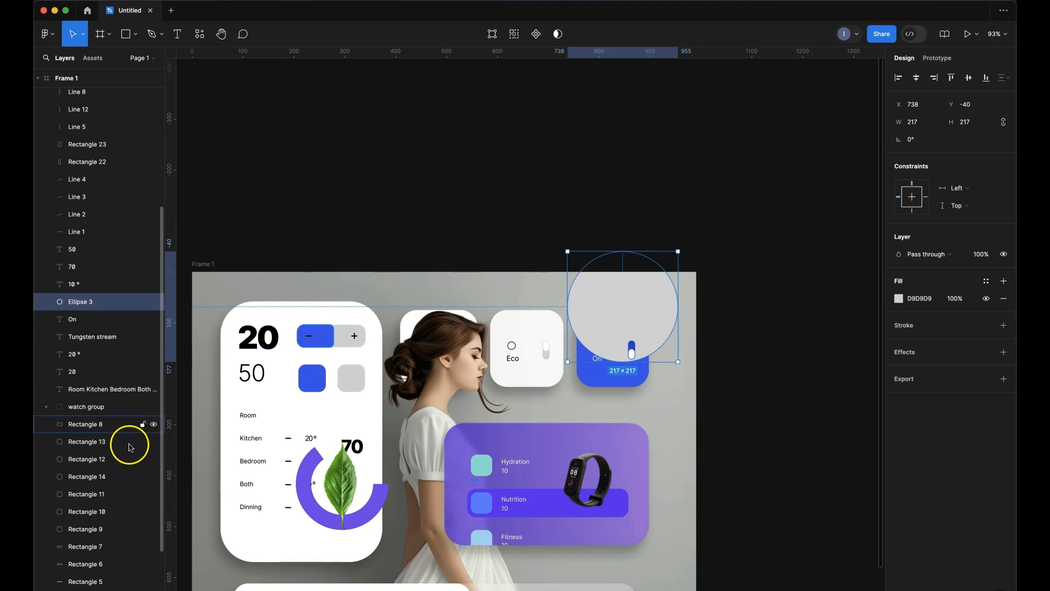
left_click(598, 381)
left_click_drag(82, 207, 101, 515)
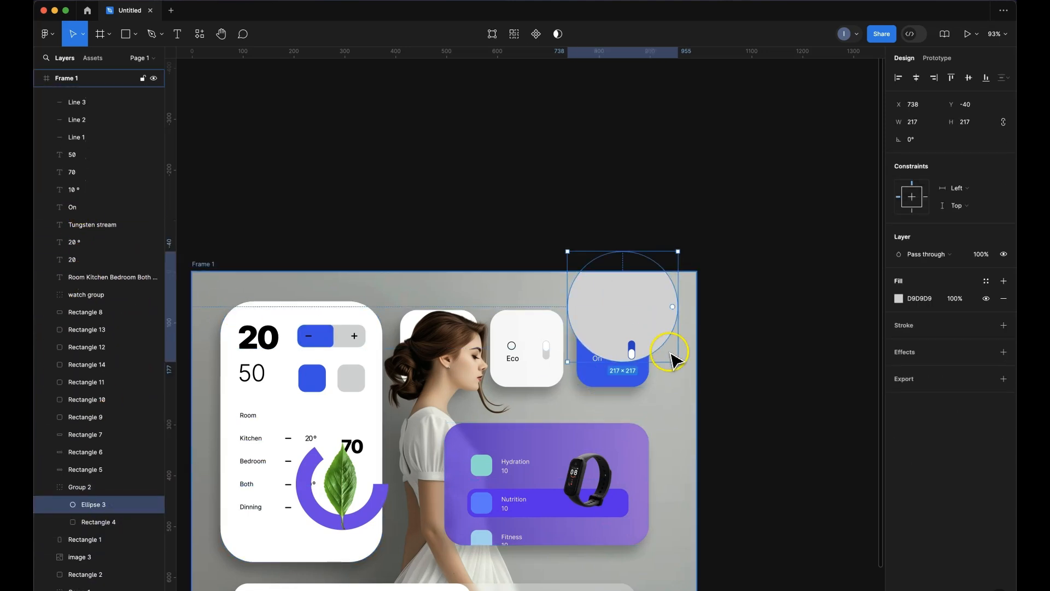
Duplicate the On card's background rectangle and use the lower rectangle as the mask for Group 2
left_click(113, 522)
left_click_drag(104, 523, 105, 514)
left_click(105, 540)
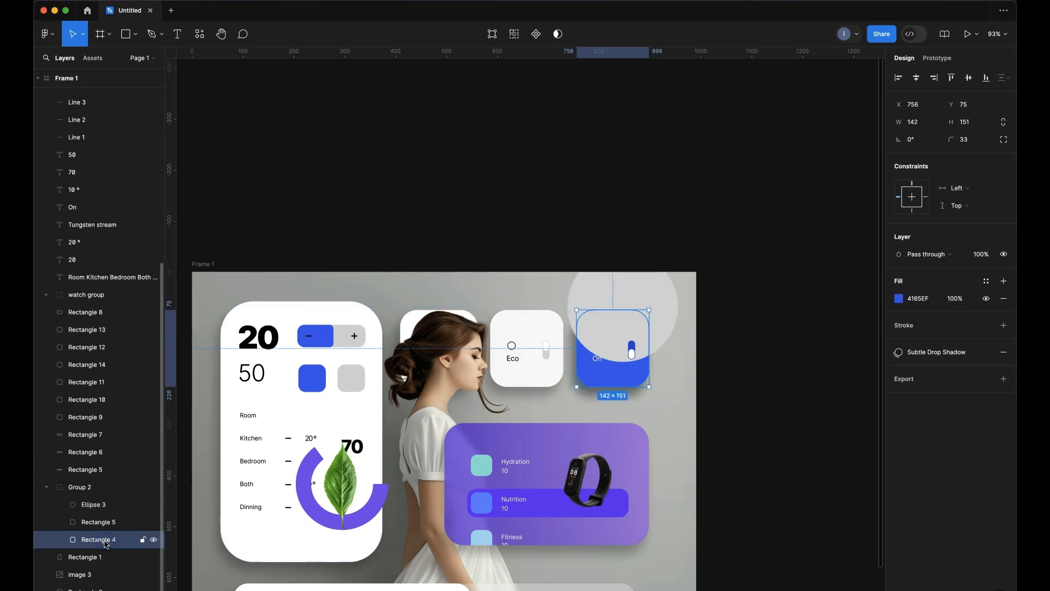
right_click(105, 541)
left_click(131, 429)
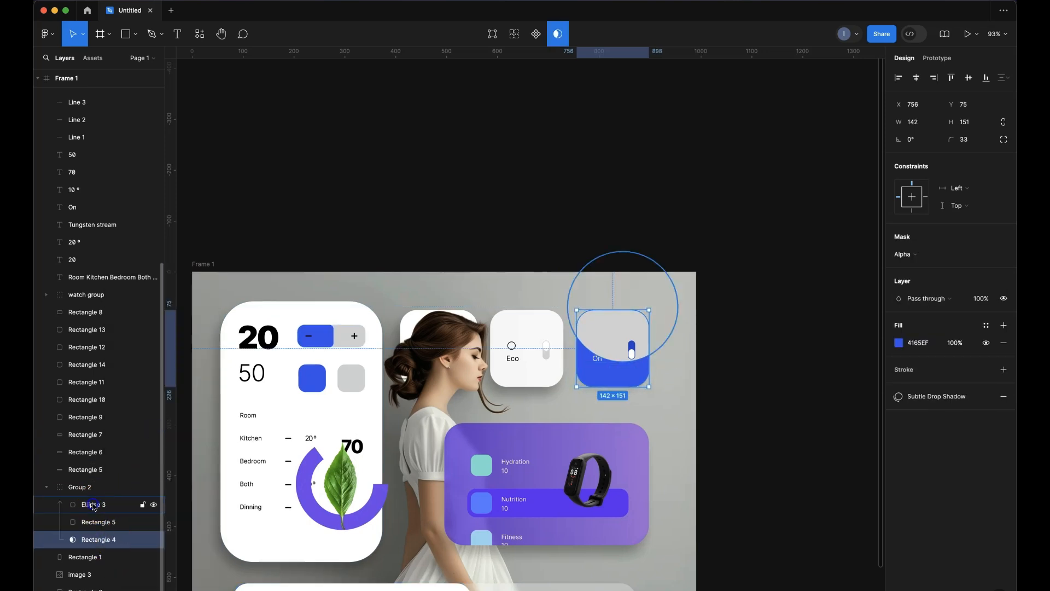
Fill the circle with the card's sampled blue and shift the hue to light blue 41C5EF
left_click(95, 503)
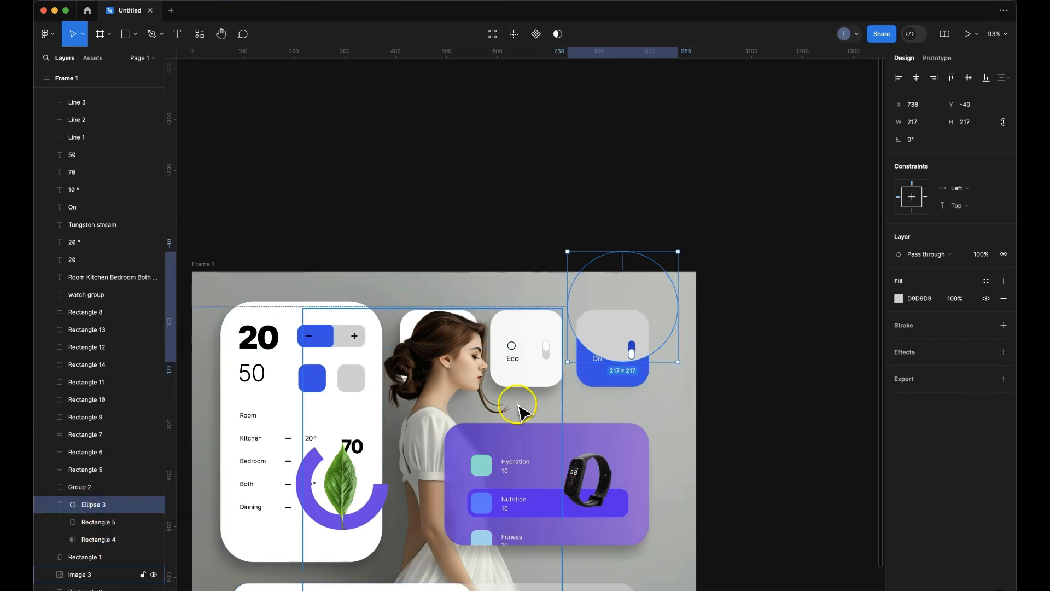
left_click(899, 298)
left_click(770, 483)
left_click(588, 376)
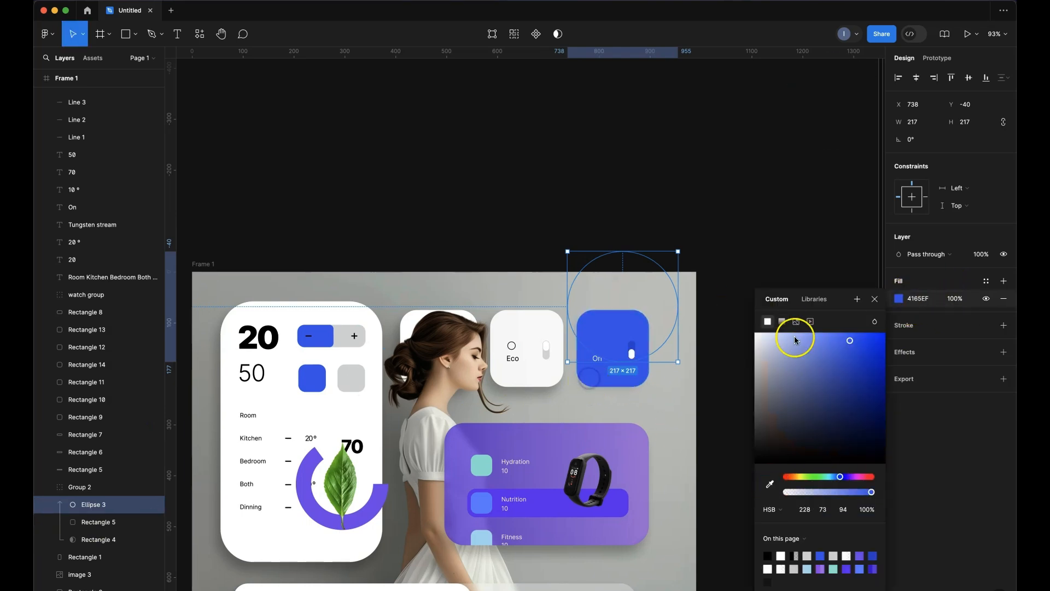
left_click_drag(839, 480, 833, 479)
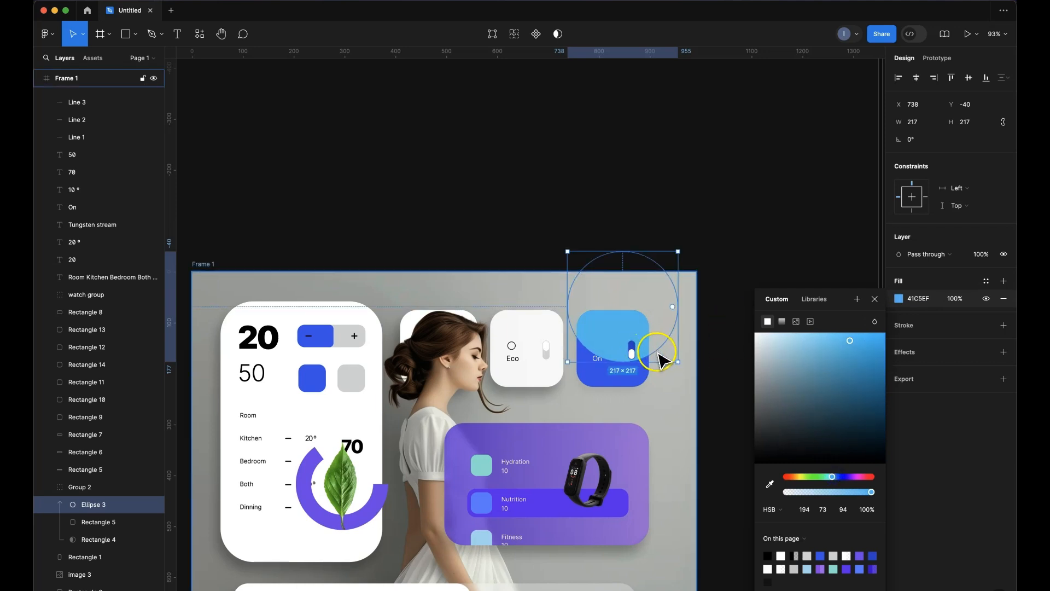
Shrink the light blue circle to about 170 × 170 and reposition it at the top of the On card
left_click(663, 350)
left_click(623, 330)
double_click(619, 324)
left_click_drag(679, 252, 655, 292)
left_click_drag(610, 331, 616, 327)
Add a layer blur of 50 to the light blue circle and move it up to about Y -39
left_click(962, 352)
left_click(953, 369)
left_click(941, 383)
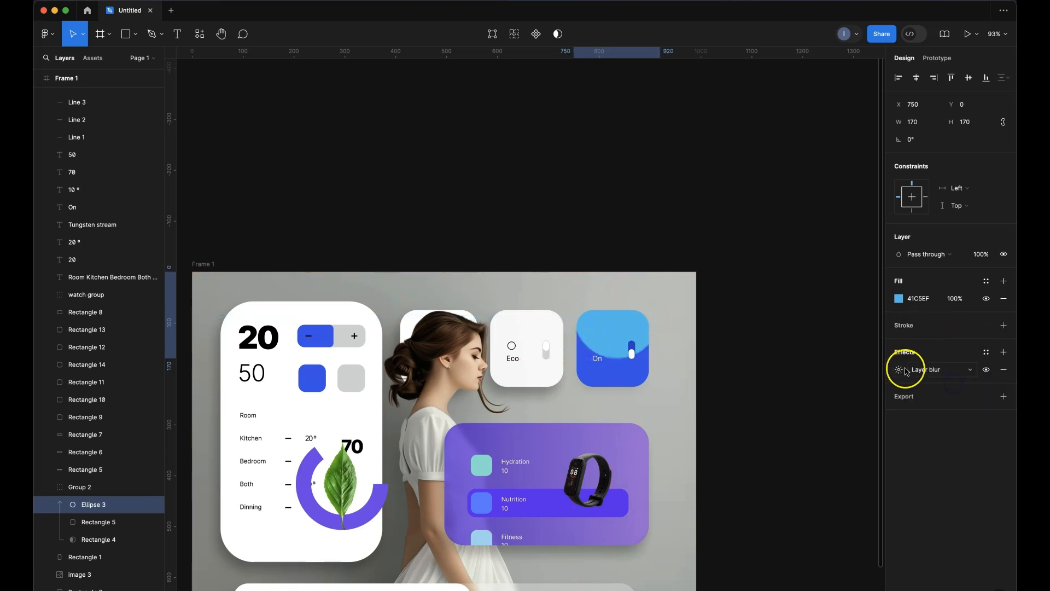
left_click(899, 369)
type("100")
key("Return")
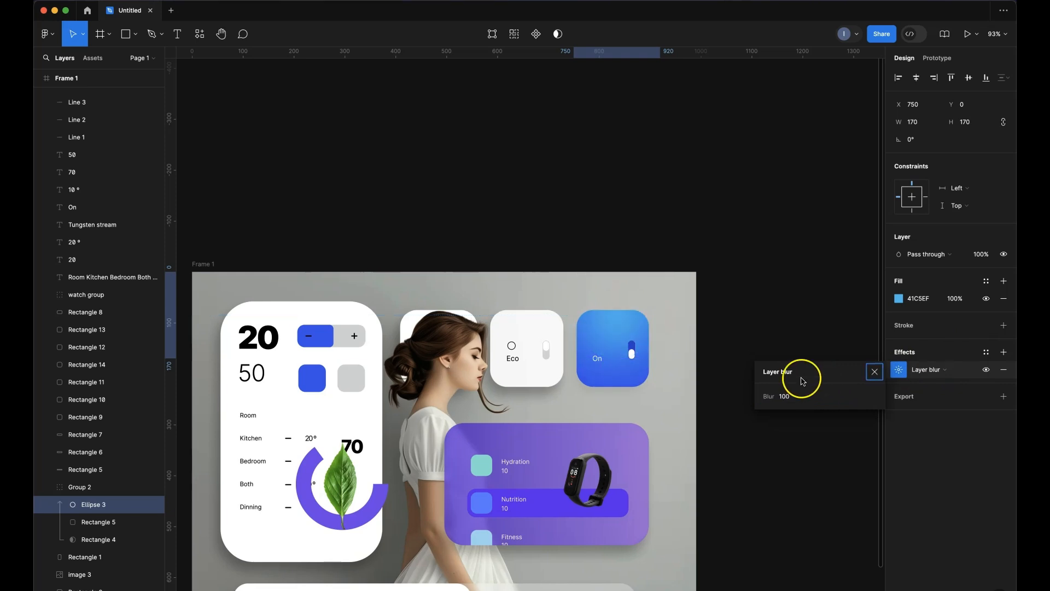
type("50")
key("Return")
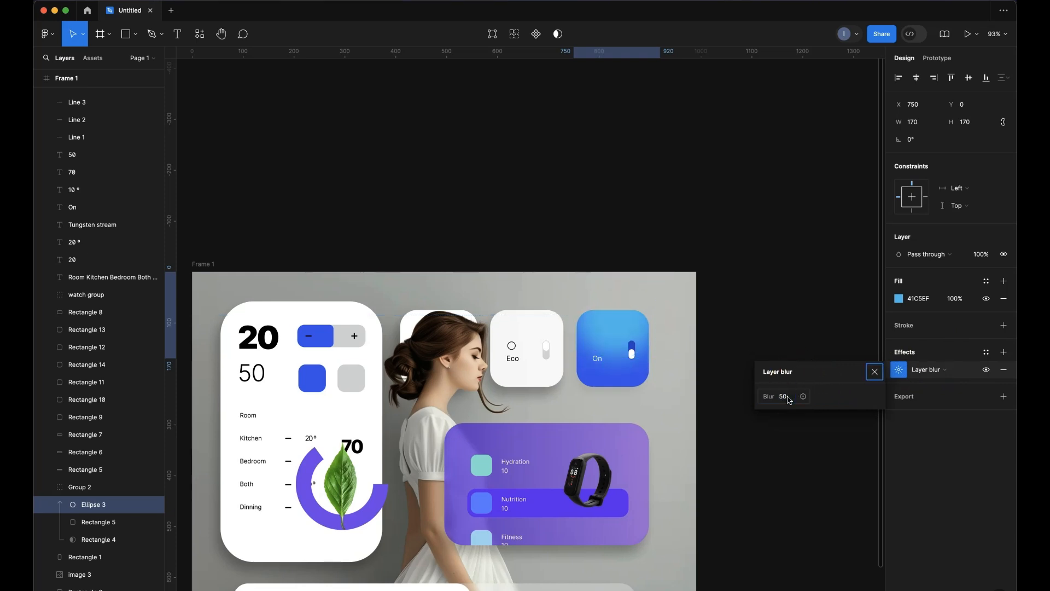
left_click(875, 371)
left_click_drag(627, 337, 620, 322)
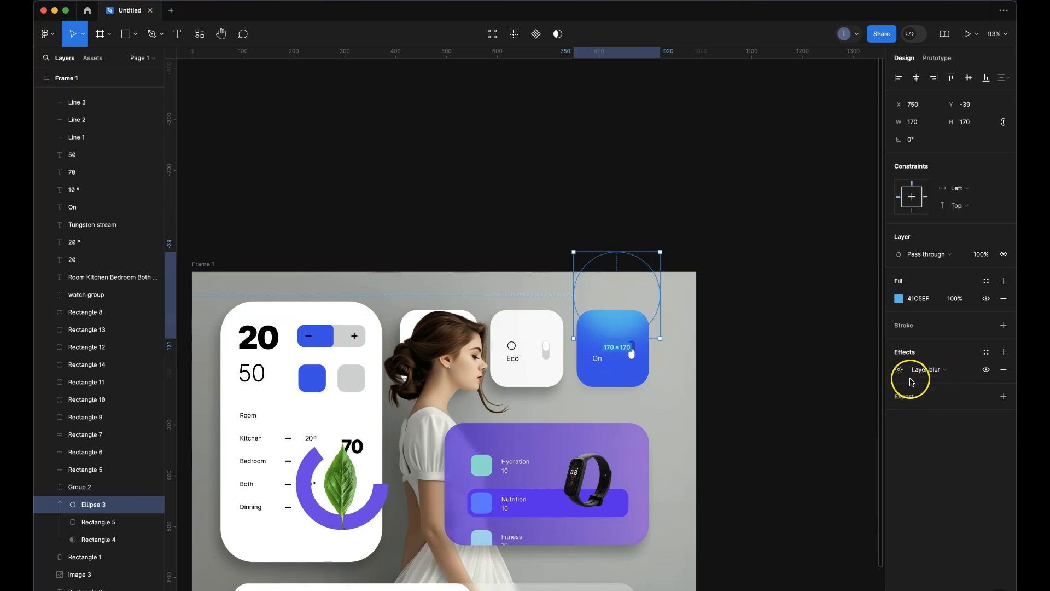
Set the blurred circle's blend mode to Color dodge and its fill opacity to 75%
left_click(916, 256)
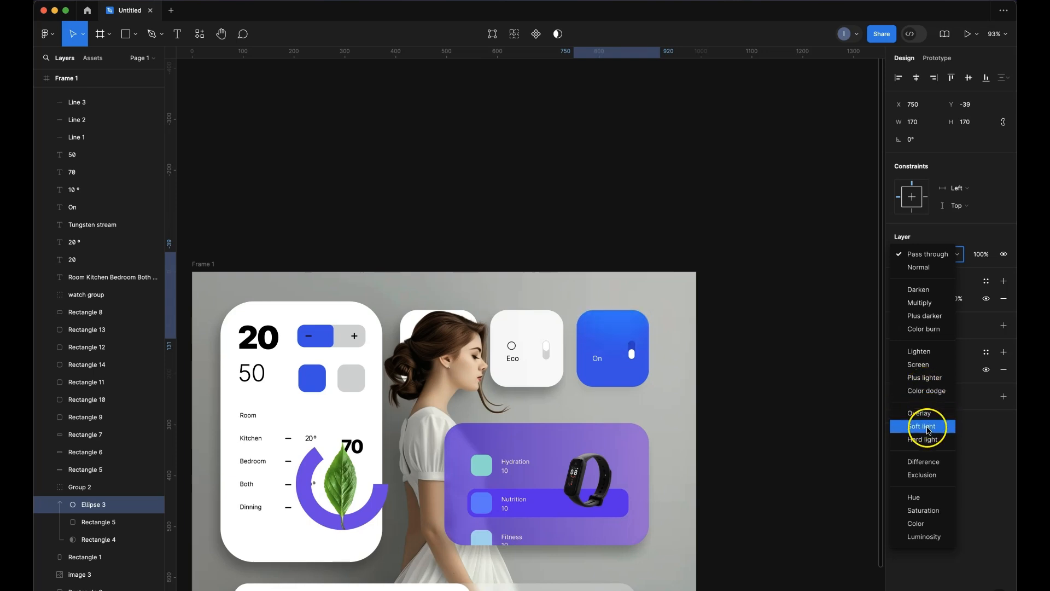
left_click(927, 392)
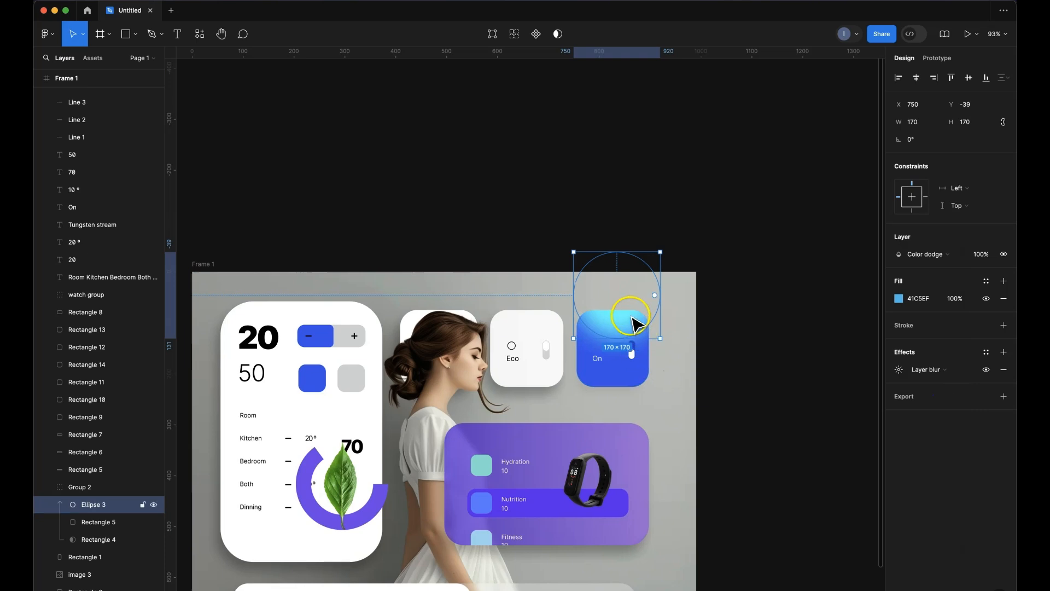
left_click_drag(961, 302, 923, 303)
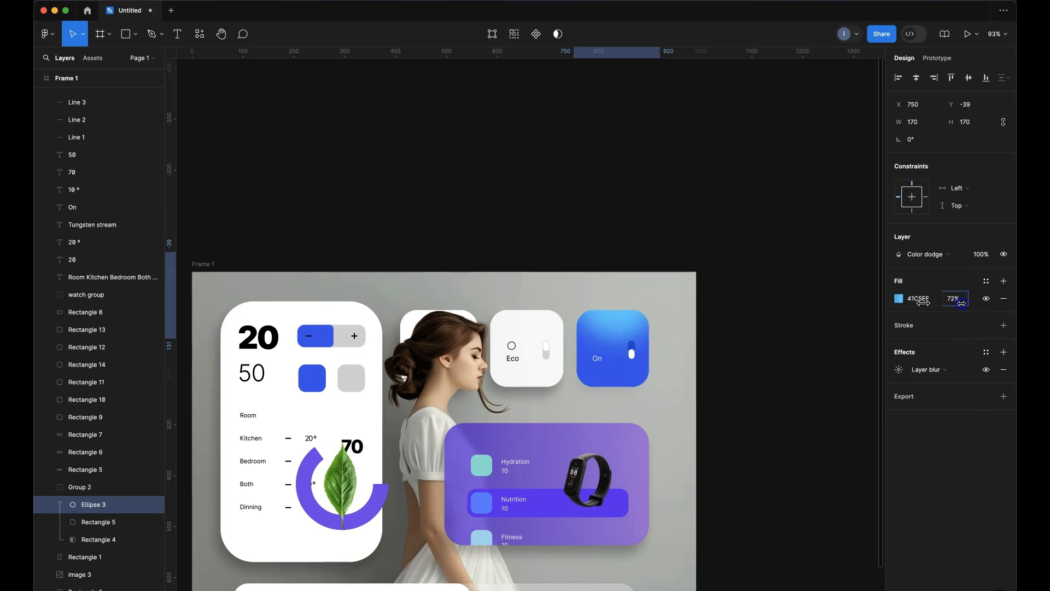
Duplicate the blurred circle to the On card's lower-right corner and set the copy's blend mode to Luminosity
left_click_drag(621, 326, 598, 415)
left_click_drag(612, 372, 662, 383)
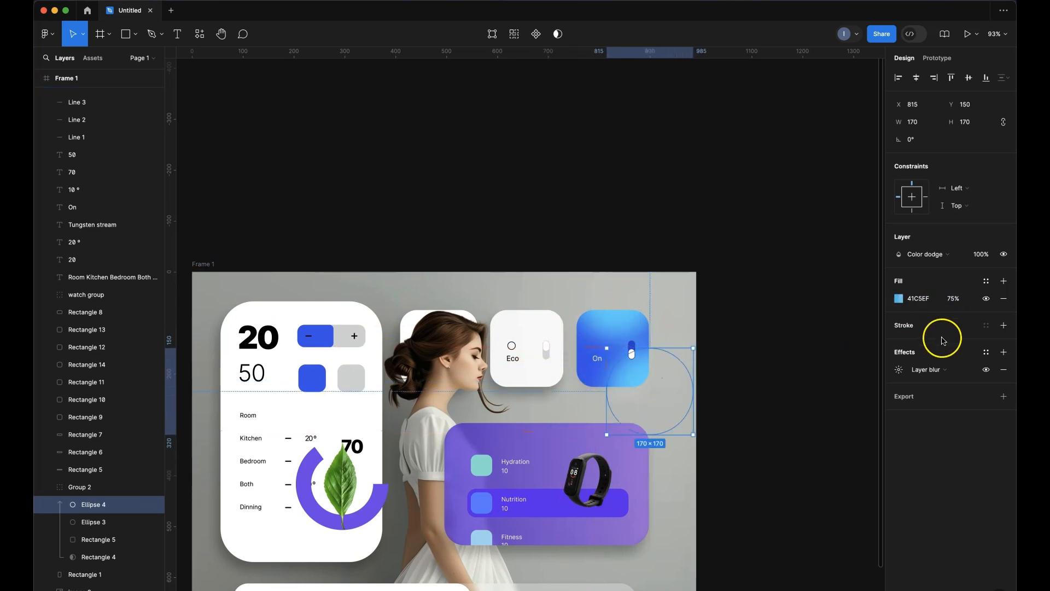
left_click(928, 255)
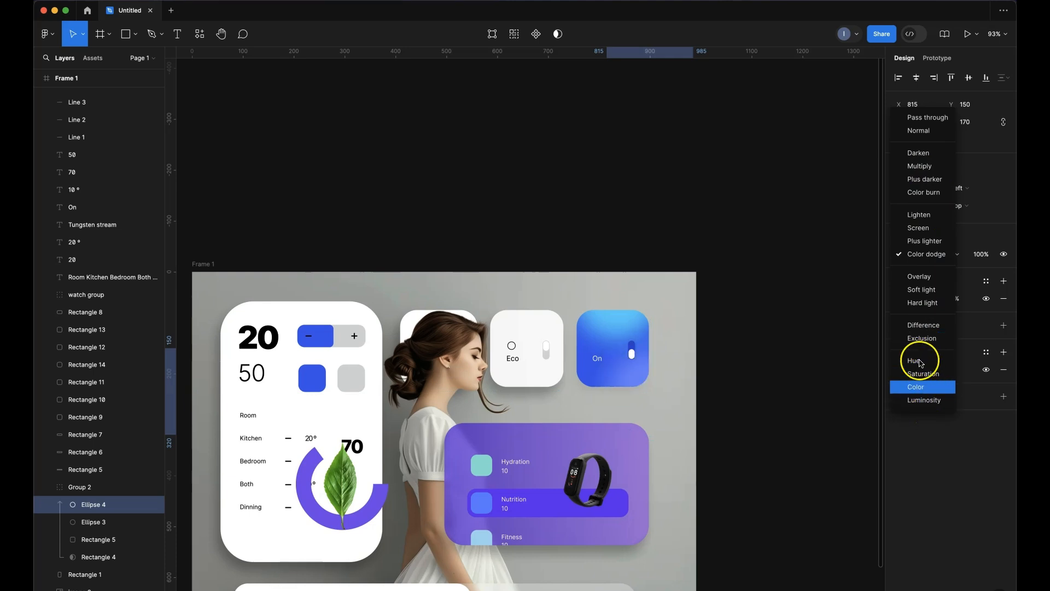
left_click(927, 400)
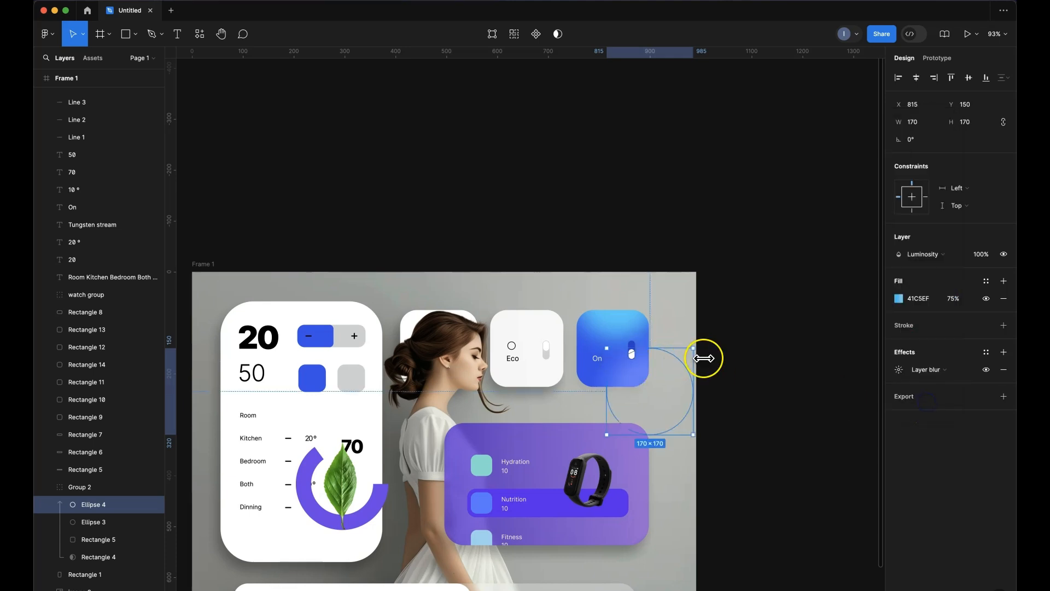
Lower the top blurred circle's fill opacity to 55% and shrink it to about 125 × 125
left_click(635, 329)
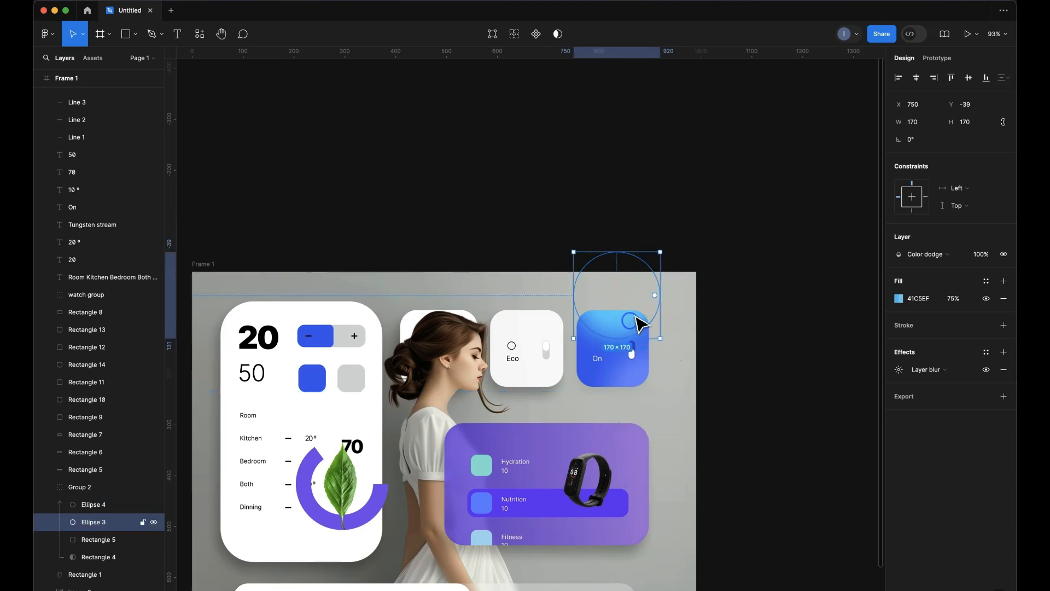
left_click_drag(954, 299, 918, 300)
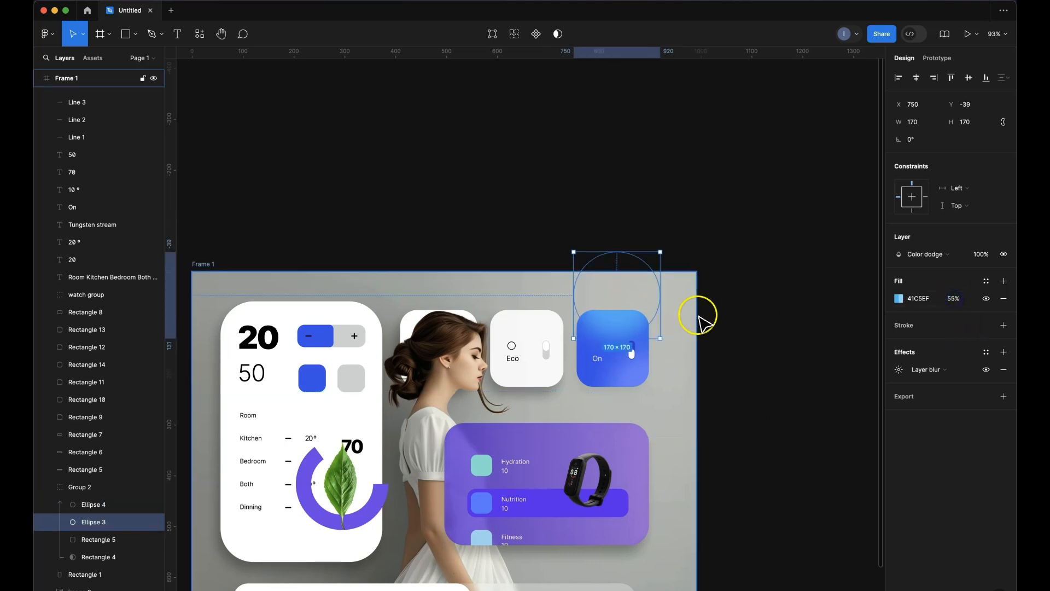
mouse_move(659, 254)
left_mouse_down()
mouse_move(621, 277)
mouse_move(628, 317)
left_mouse_up()
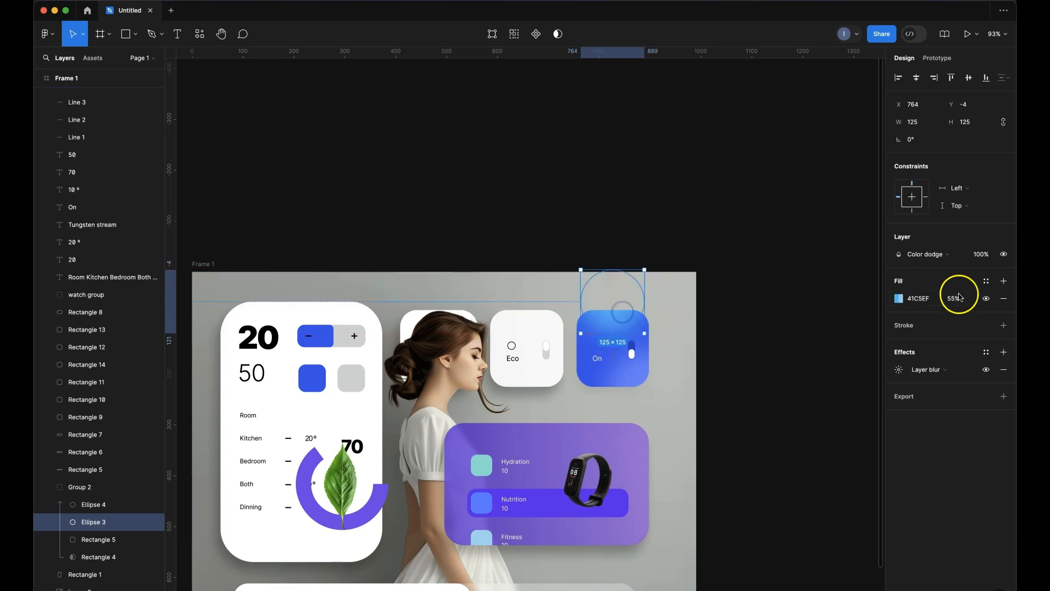
left_click(941, 255)
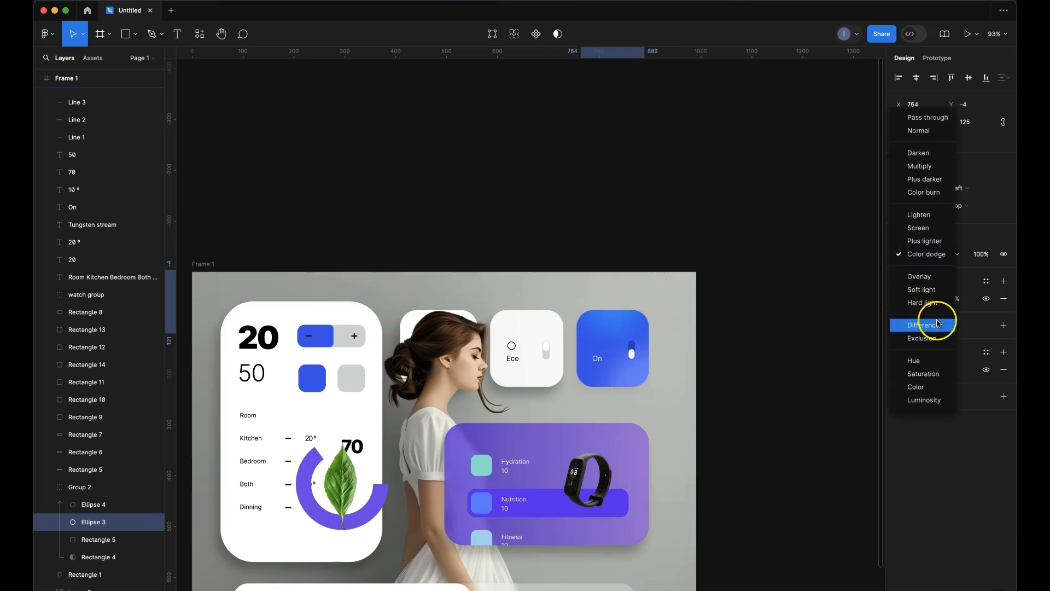
left_click(933, 256)
left_click(933, 260)
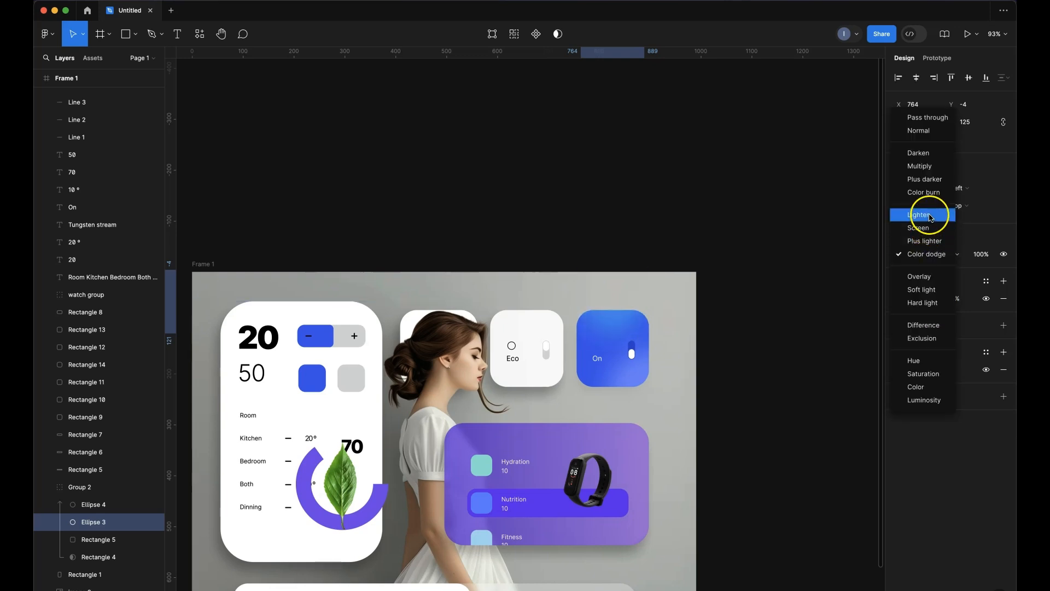
left_click(931, 255)
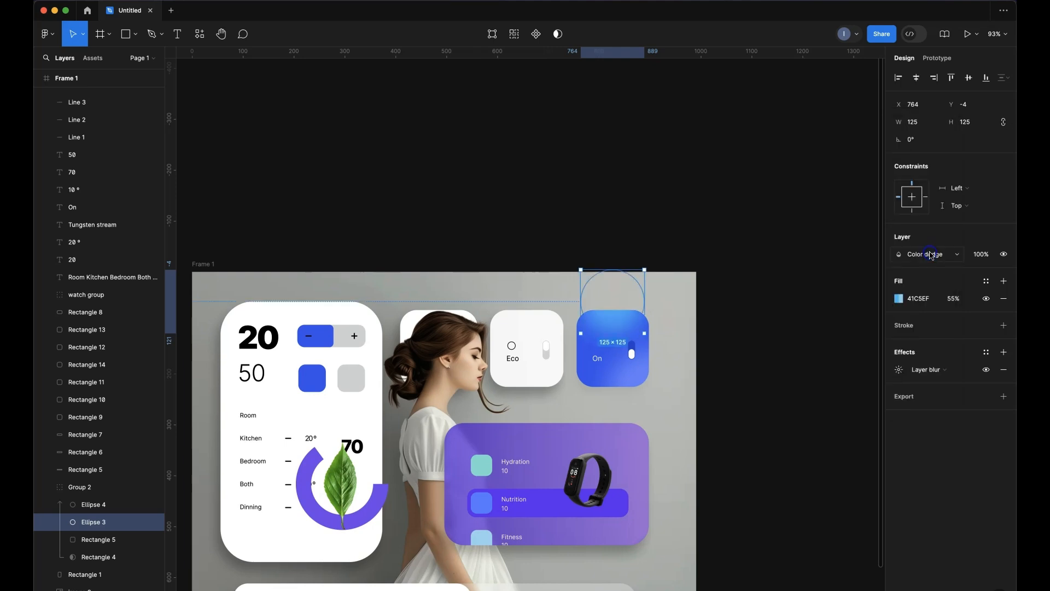
Duplicate the top blurred circle toward the On card's upper-left corner and shrink the copy to about 97 × 97
left_click(780, 236)
scroll(690, 361, "down", 3)
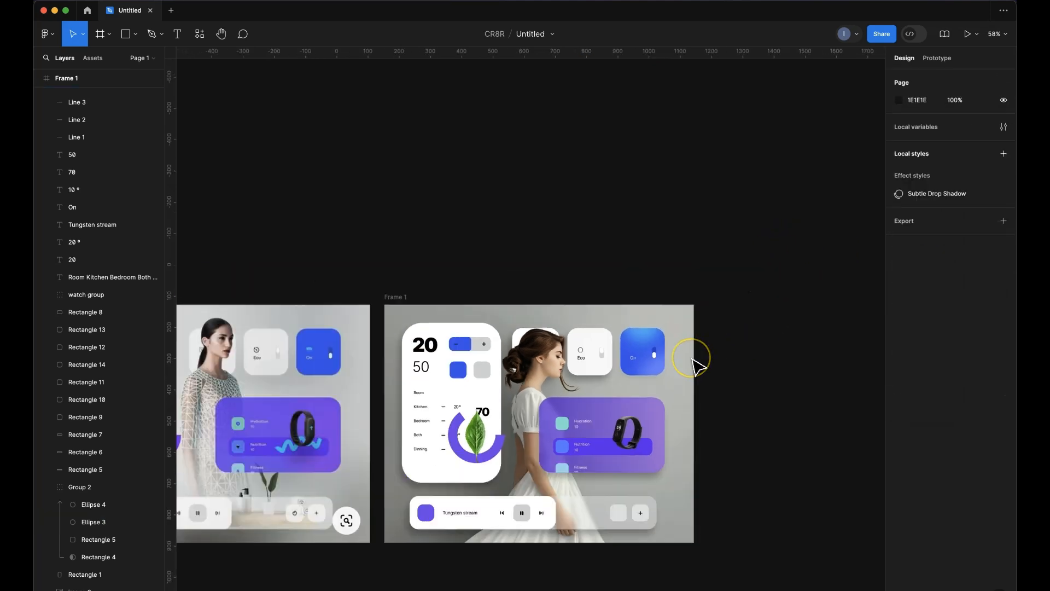
scroll(692, 361, "left", 5)
scroll(740, 368, "down", 1)
left_click(710, 349)
scroll(714, 345, "up", 5)
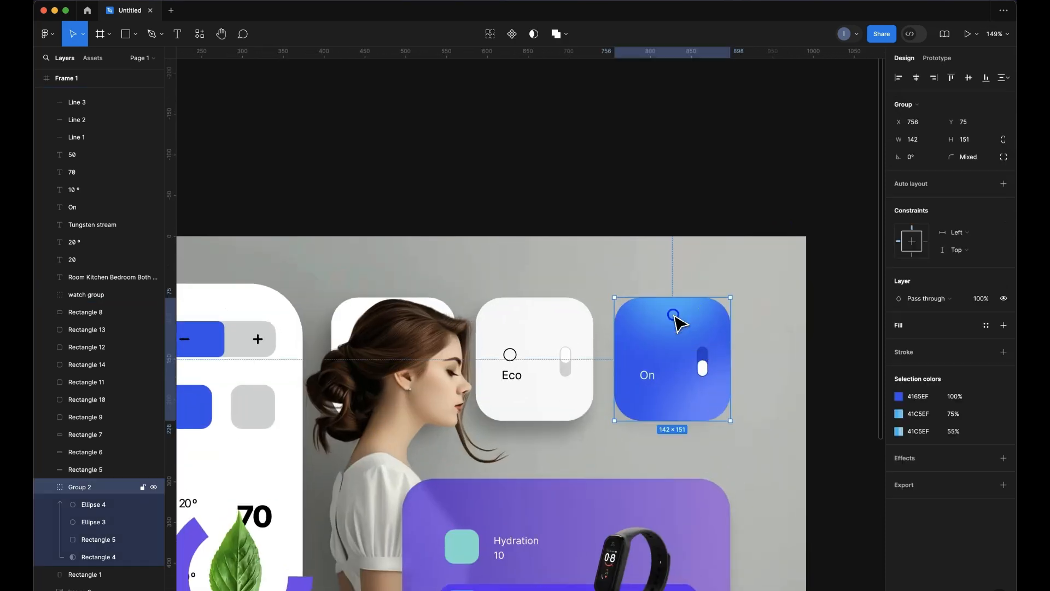
double_click(675, 317)
left_click_drag(690, 317, 617, 316)
key("super+z")
left_click_drag(564, 253, 628, 321)
left_click_drag(655, 357, 668, 371)
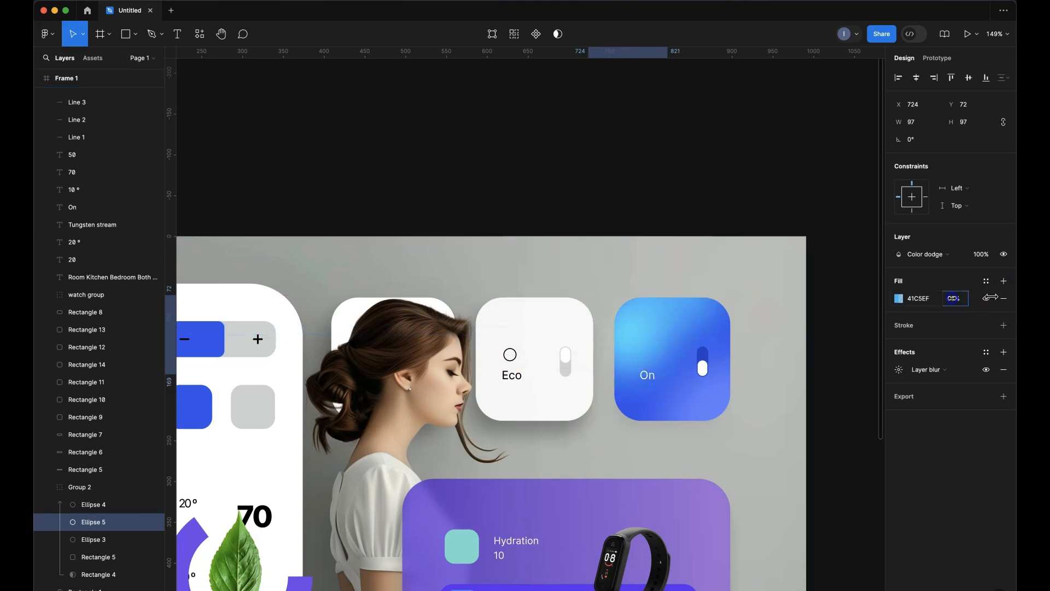
Raise the upper-left blurred circle's fill opacity to 100%, enlarge it to about 117 × 117 and shift it further left
left_click_drag(656, 347, 631, 358)
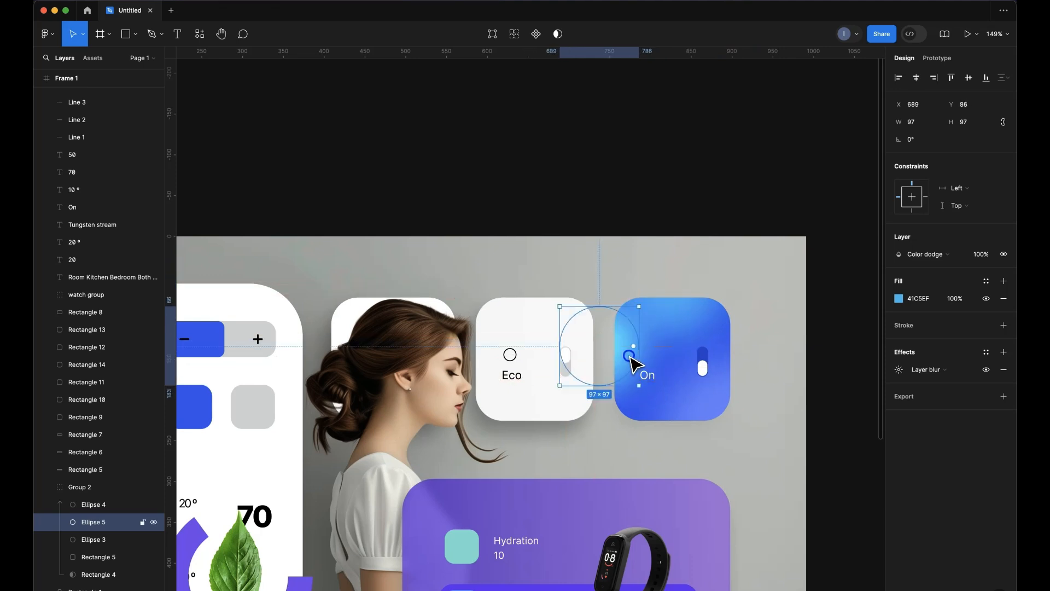
left_click_drag(639, 308, 657, 293)
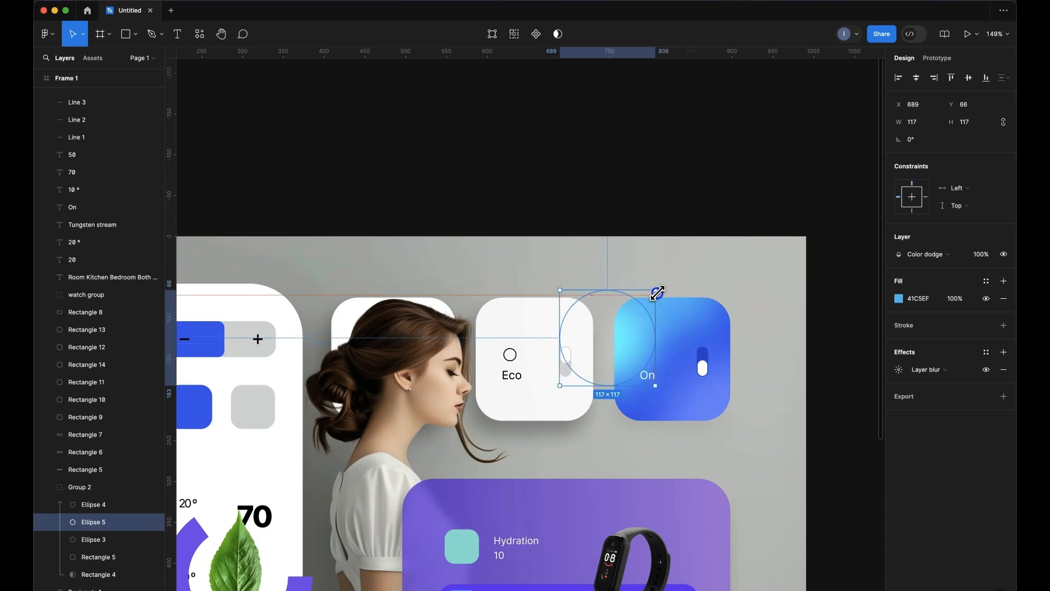
mouse_move(637, 350)
left_mouse_down()
mouse_move(618, 338)
mouse_move(617, 350)
left_mouse_up()
left_click(734, 216)
left_click(711, 270)
left_click(622, 363)
scroll(620, 362, "down", 2)
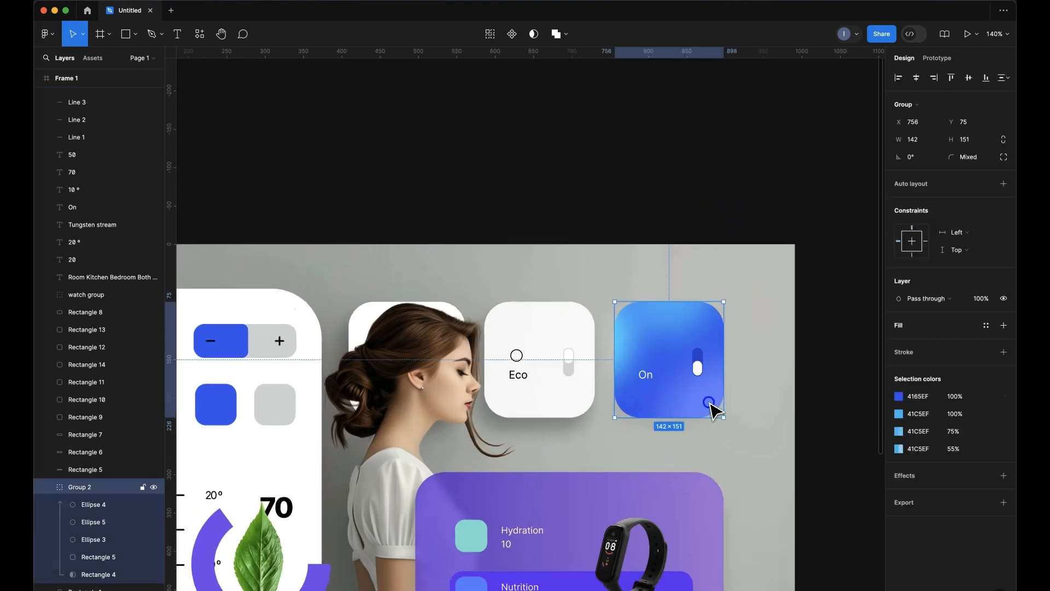